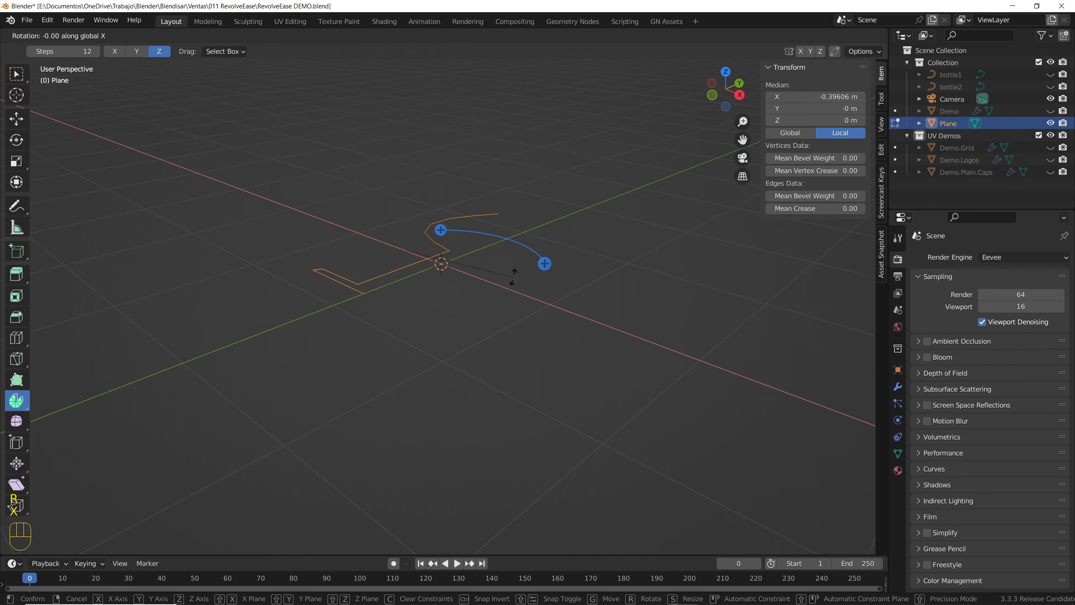
# Rotate the flat goblet profile 90° about the global X axis
pyautogui.press('KP_9')
pyautogui.press('KP_0')
pyautogui.press('KP_Enter')
# Spin the profile around the Z axis through 360° with 26 steps
pyautogui.moveTo(513, 276)
pyautogui.mouseDown(button='middle')
pyautogui.moveTo(419, 270)
pyautogui.moveTo(497, 267)
pyautogui.mouseUp(button='middle')
pyautogui.moveTo(544, 265); pyautogui.dragTo(353, 240)
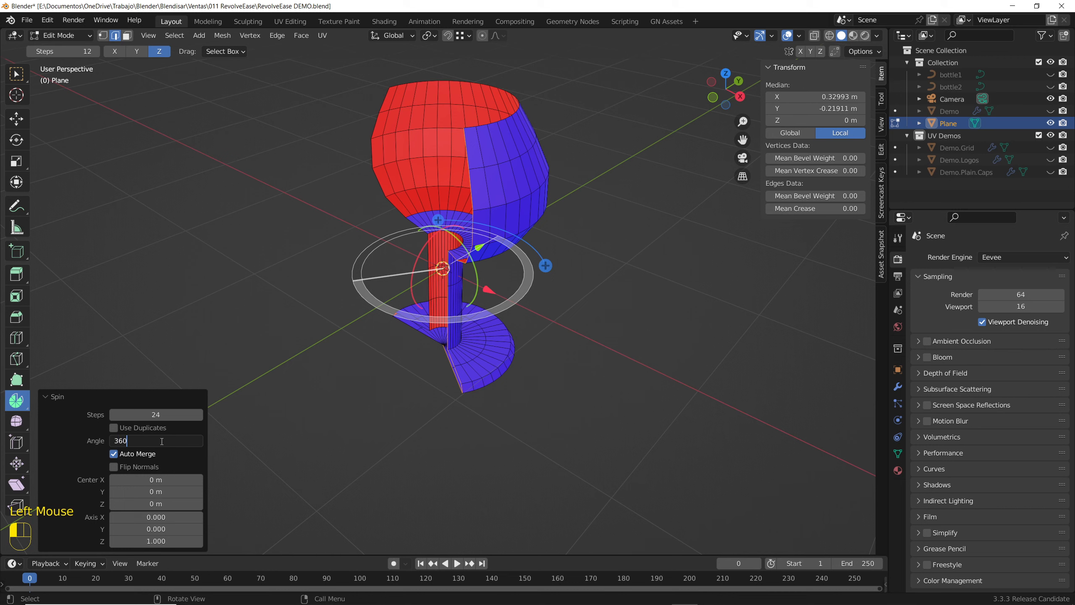
pyautogui.press('Return')
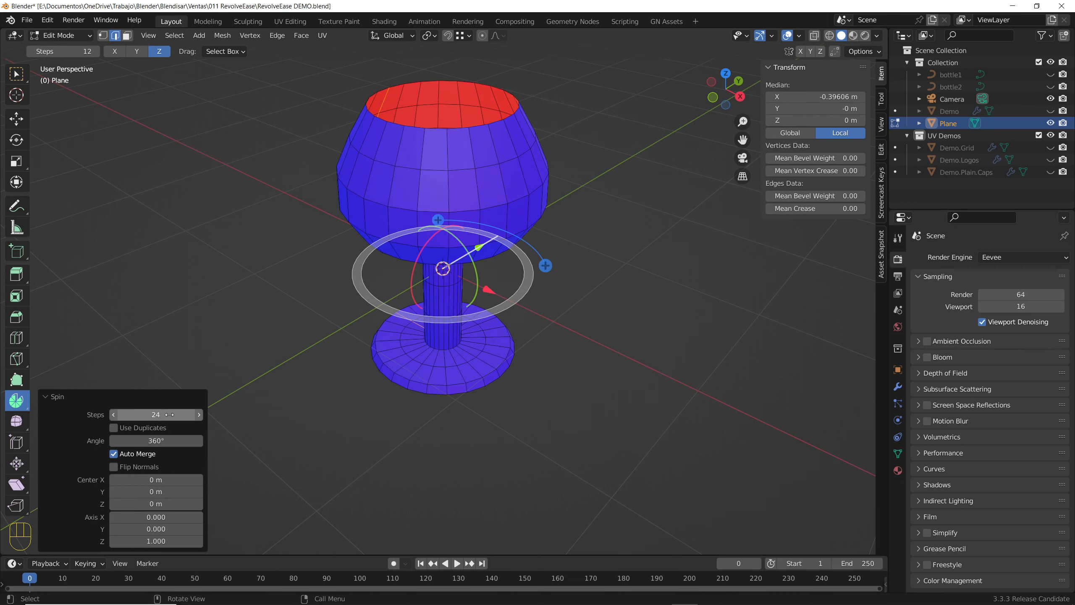
pyautogui.moveTo(160, 414)
pyautogui.mouseDown()
pyautogui.moveTo(127, 414)
pyautogui.moveTo(169, 414)
pyautogui.mouseUp()
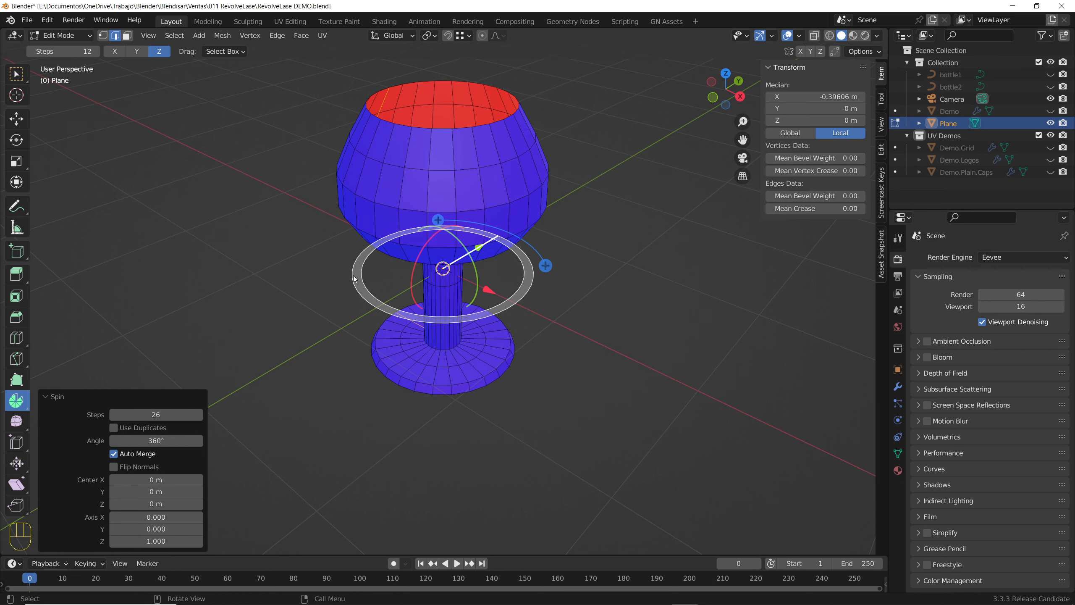
# Inspect the spun goblet in Object Mode, and undo back to the bare profile
pyautogui.press('Tab')
pyautogui.moveTo(346, 314); pyautogui.dragTo(401, 224, button='middle')
pyautogui.moveTo(388, 292); pyautogui.dragTo(389, 285, button='middle')
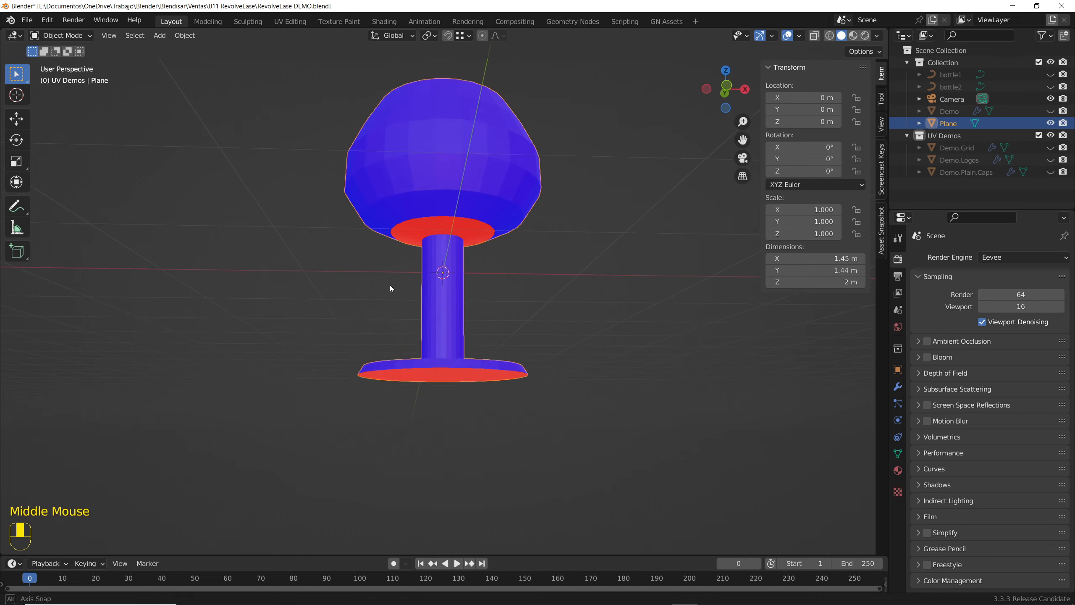
pyautogui.hotkey('ctrl', 'z')
pyautogui.hotkey('ctrl', 'z')
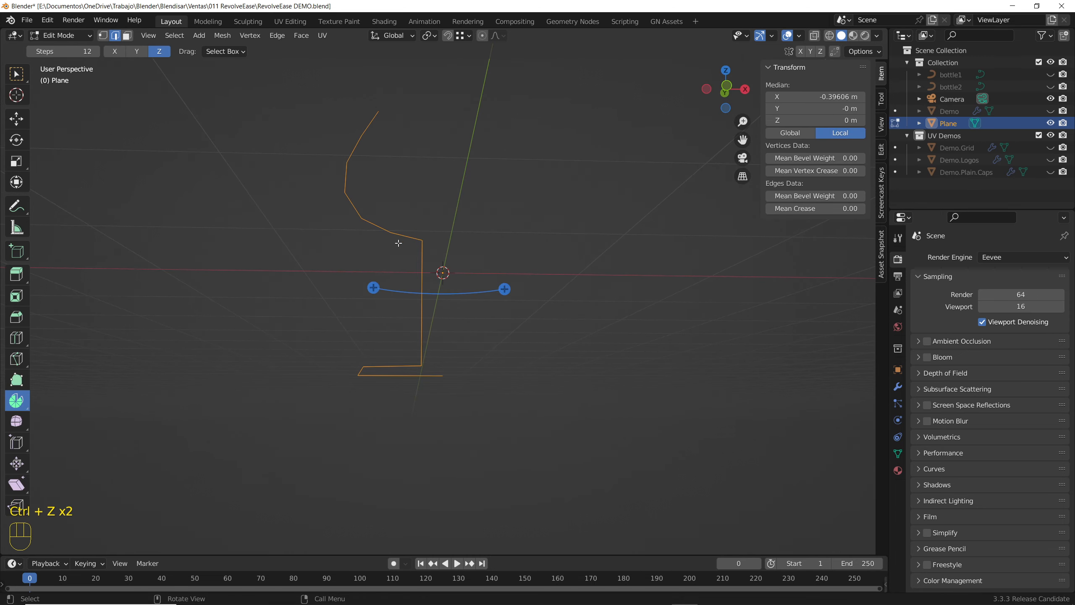
# Spin the profile around the Z axis again through 360°, with fewer steps
pyautogui.moveTo(398, 243); pyautogui.dragTo(383, 294, button='middle')
pyautogui.moveTo(521, 244); pyautogui.dragTo(373, 333)
pyautogui.click(169, 441)
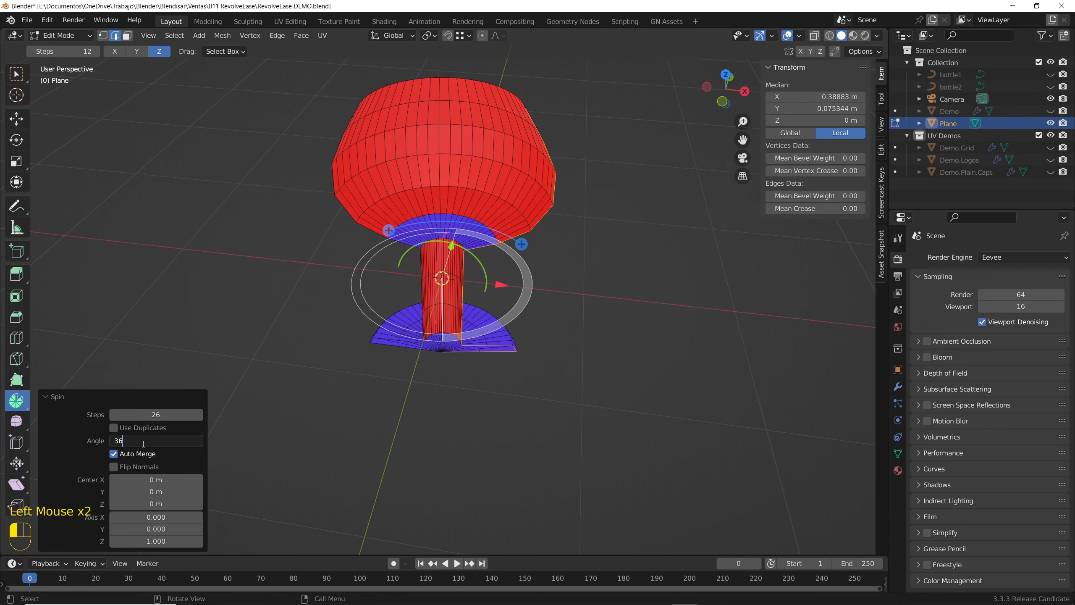
pyautogui.press('Return')
pyautogui.moveTo(164, 416); pyautogui.dragTo(155, 415)
# Switch to the Select Box tool, select the entire goblet mesh and recalculate its normals outward
pyautogui.moveTo(360, 321); pyautogui.dragTo(389, 292, button='middle')
pyautogui.click(397, 258)
pyautogui.moveTo(396, 292); pyautogui.dragTo(396, 286, button='middle')
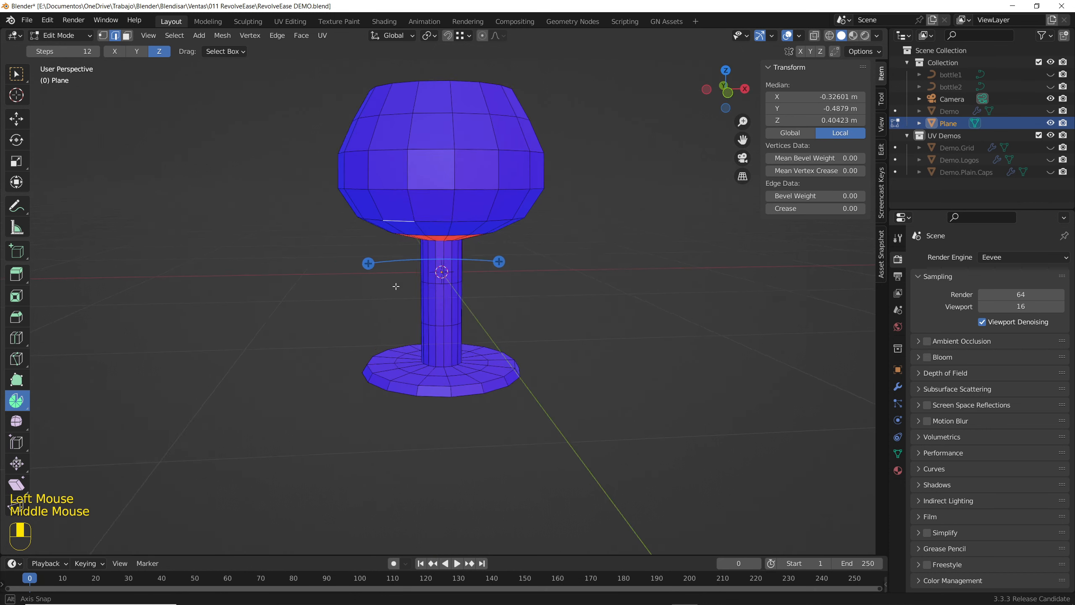
pyautogui.moveTo(400, 328); pyautogui.dragTo(397, 298, button='middle')
pyautogui.click(16, 74)
pyautogui.moveTo(219, 222); pyautogui.dragTo(389, 313, button='middle')
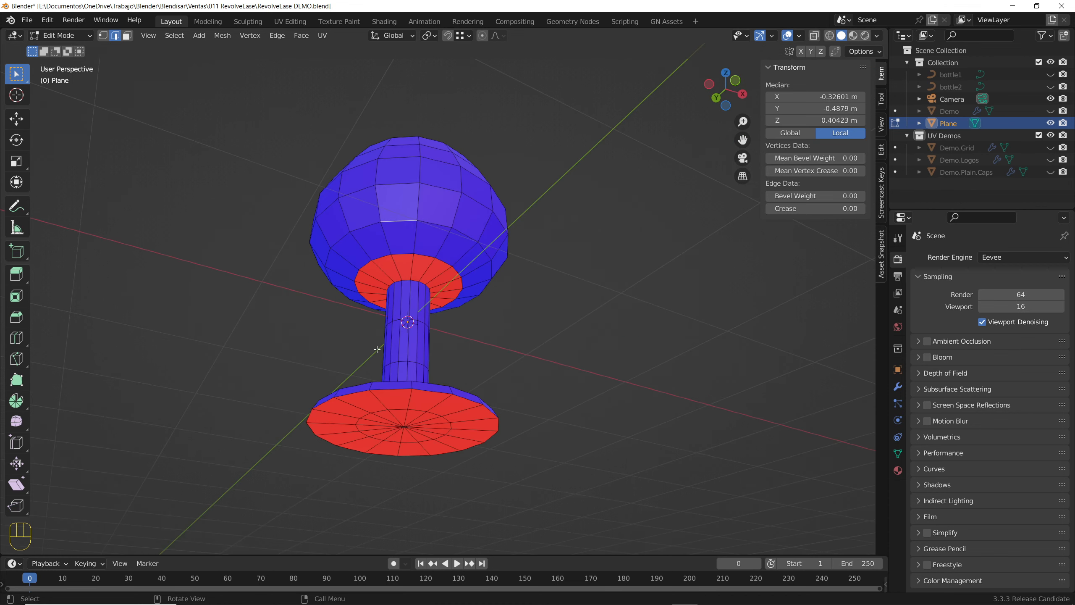
pyautogui.scroll(1, 377, 350)
pyautogui.press('a')
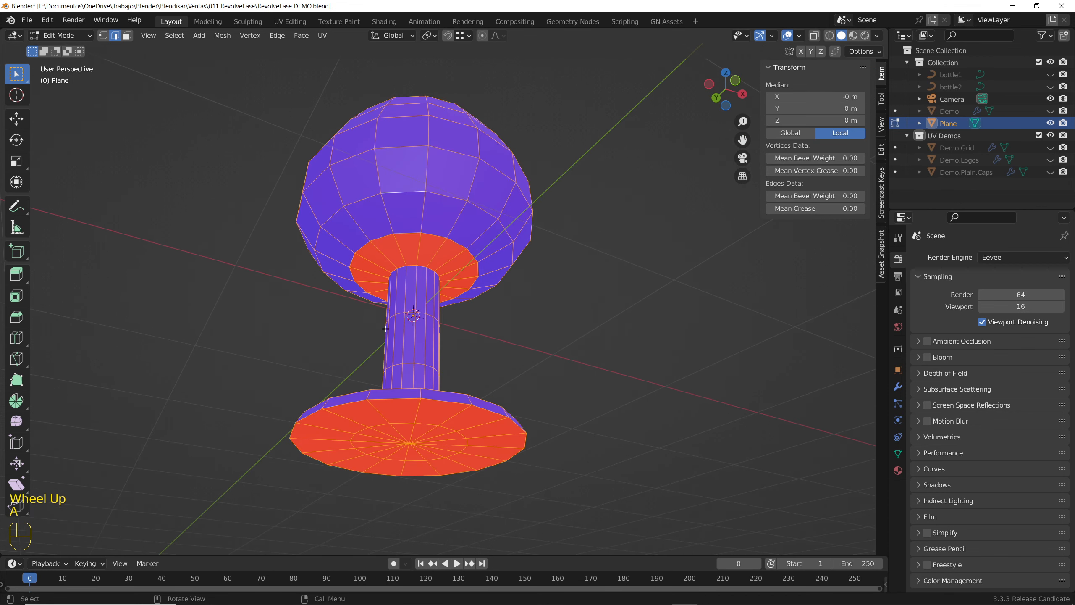
pyautogui.hotkey('shift', 'n')
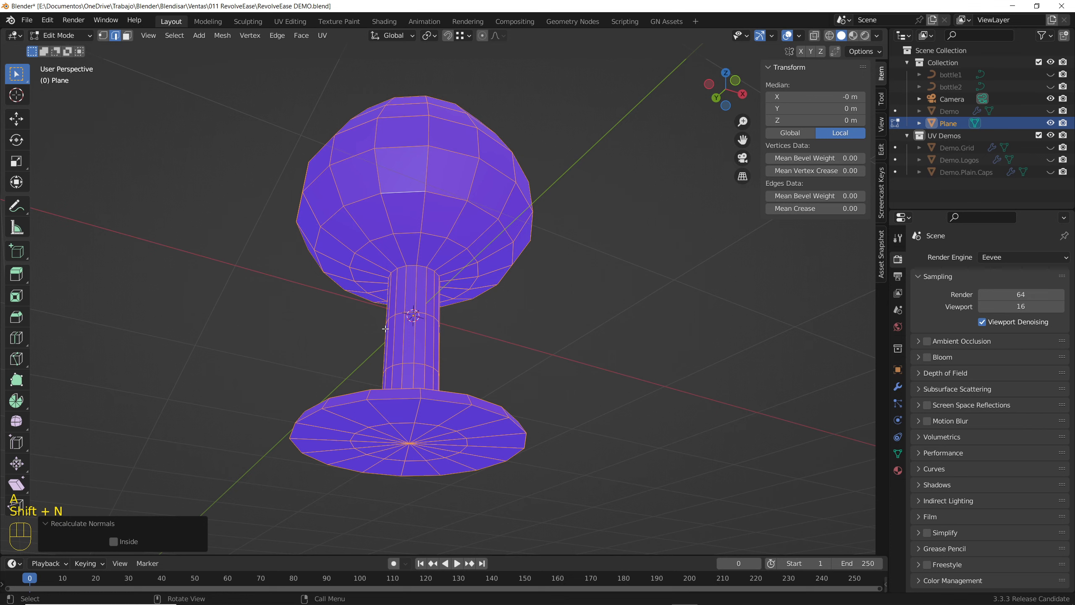
# Return to Object Mode and check the goblet's face orientation inside and outside
pyautogui.press('Tab')
pyautogui.moveTo(366, 197); pyautogui.dragTo(463, 200, button='middle')
pyautogui.scroll(-2, 464, 200)
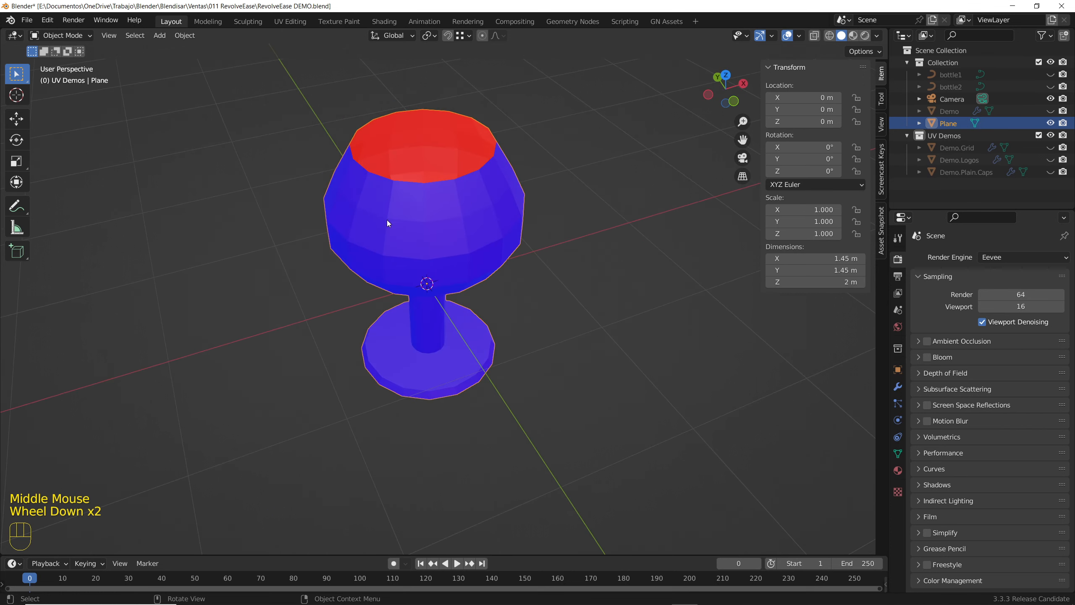
pyautogui.scroll(2, 380, 243)
pyautogui.moveTo(379, 243); pyautogui.dragTo(355, 261, button='middle')
# Undo the normals recalculation, the spin and the rotation of the profile
pyautogui.hotkey('ctrl', 'z')
pyautogui.hotkey('ctrl', 'z')
pyautogui.hotkey('ctrl', 'z')
pyautogui.hotkey('ctrl', 'z')
pyautogui.hotkey('ctrl', 'z')
pyautogui.hotkey('ctrl', 'z')
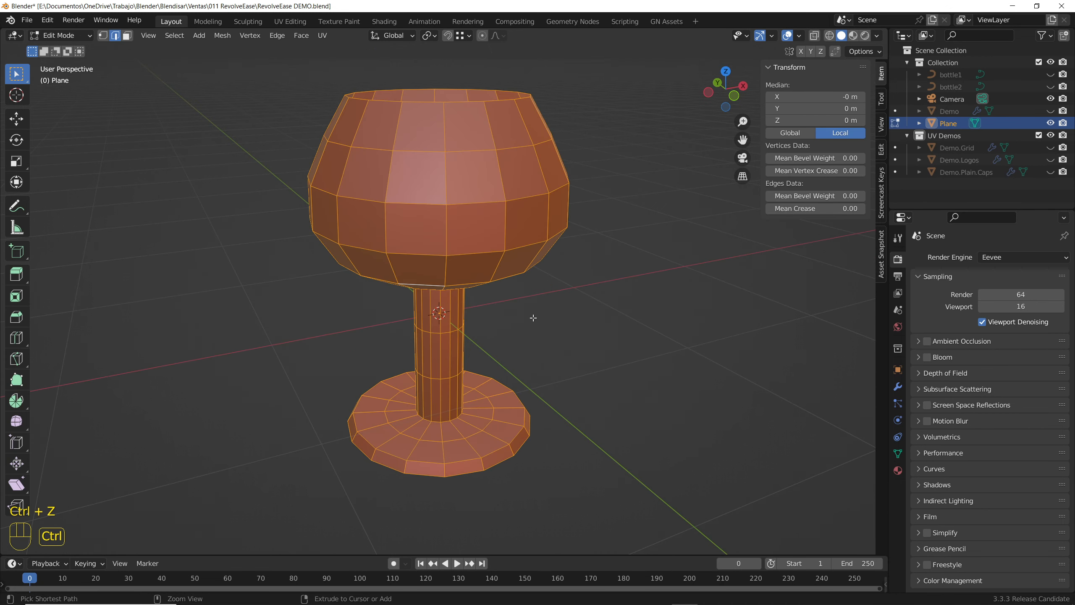
# Leave Edit Mode, hide the Plane object, and show and select the Demo object
pyautogui.moveTo(533, 317); pyautogui.dragTo(397, 305, button='middle')
pyautogui.press('Tab')
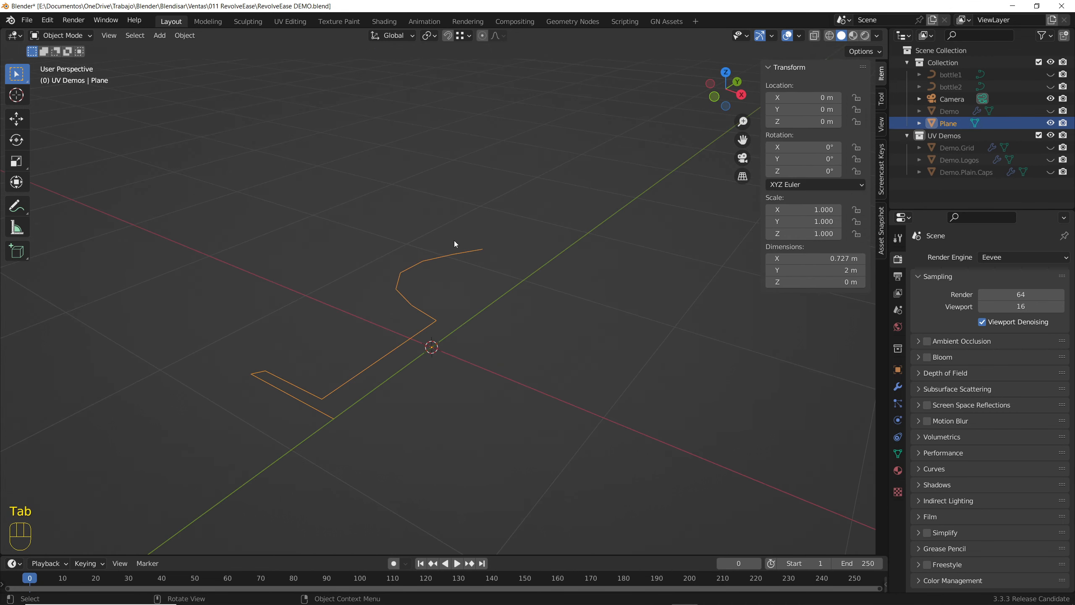
pyautogui.click(1051, 123)
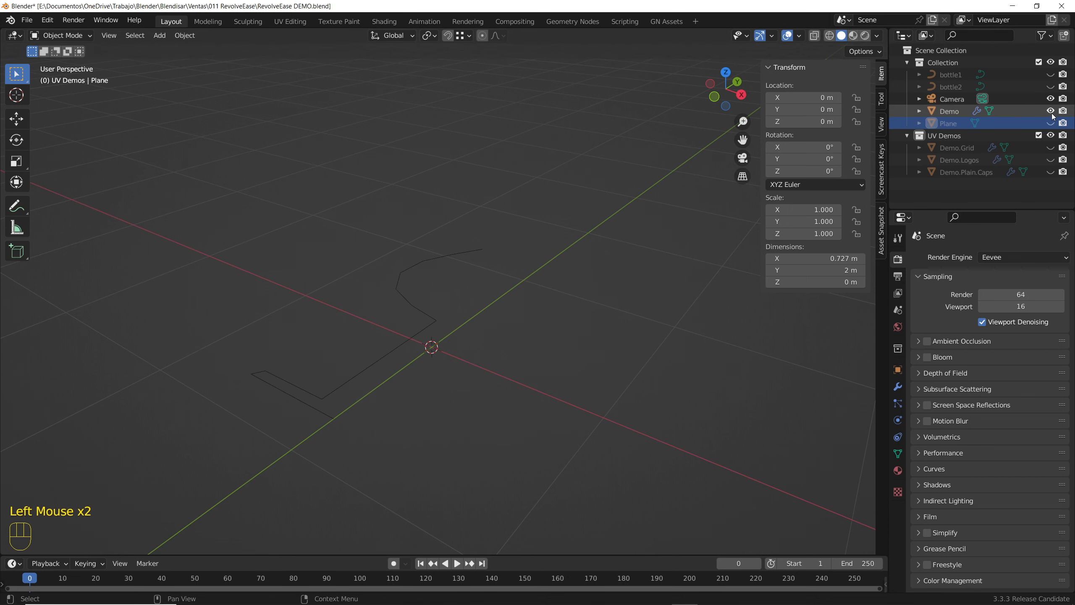
pyautogui.click(425, 313)
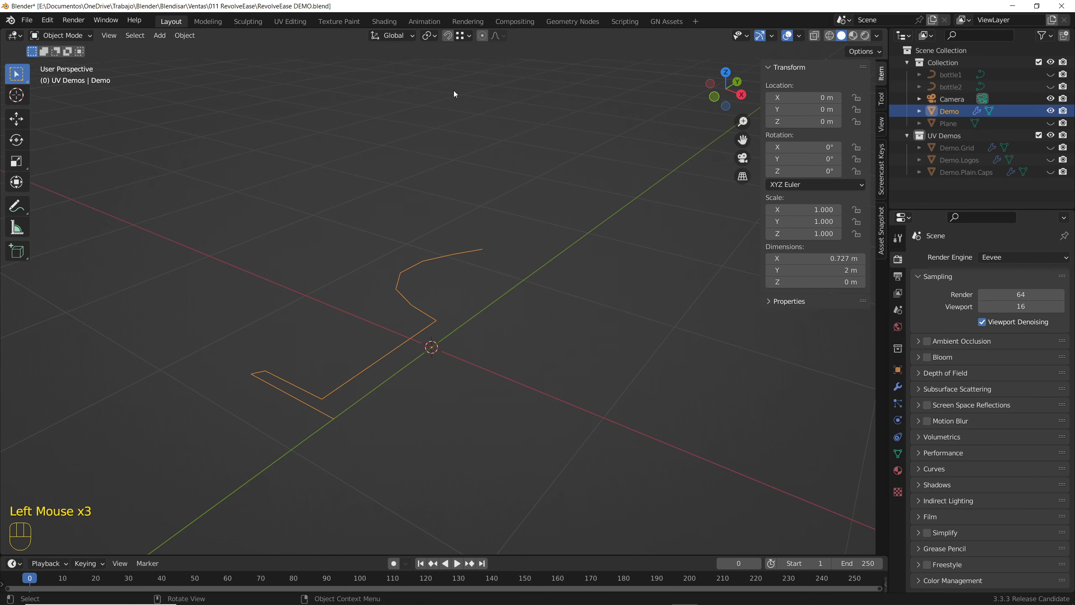
# Switch to the Geometry Nodes workspace and bring the start of the Demo node tree into view
pyautogui.click(569, 22)
pyautogui.scroll(-3, 423, 424)
pyautogui.moveTo(423, 423); pyautogui.dragTo(295, 406, button='middle')
pyautogui.scroll(6, 283, 416)
pyautogui.moveTo(212, 436); pyautogui.dragTo(257, 424, button='middle')
pyautogui.scroll(2, 257, 424)
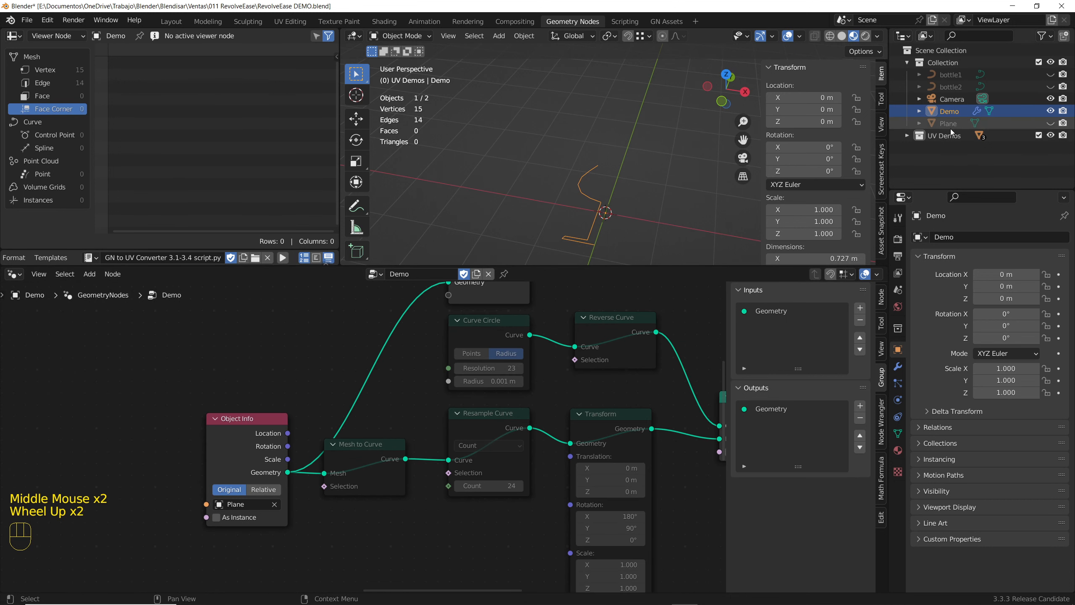
# Add a second Object Info node for Plane, delete it, and reselect the Demo object
pyautogui.moveTo(949, 123); pyautogui.dragTo(131, 365)
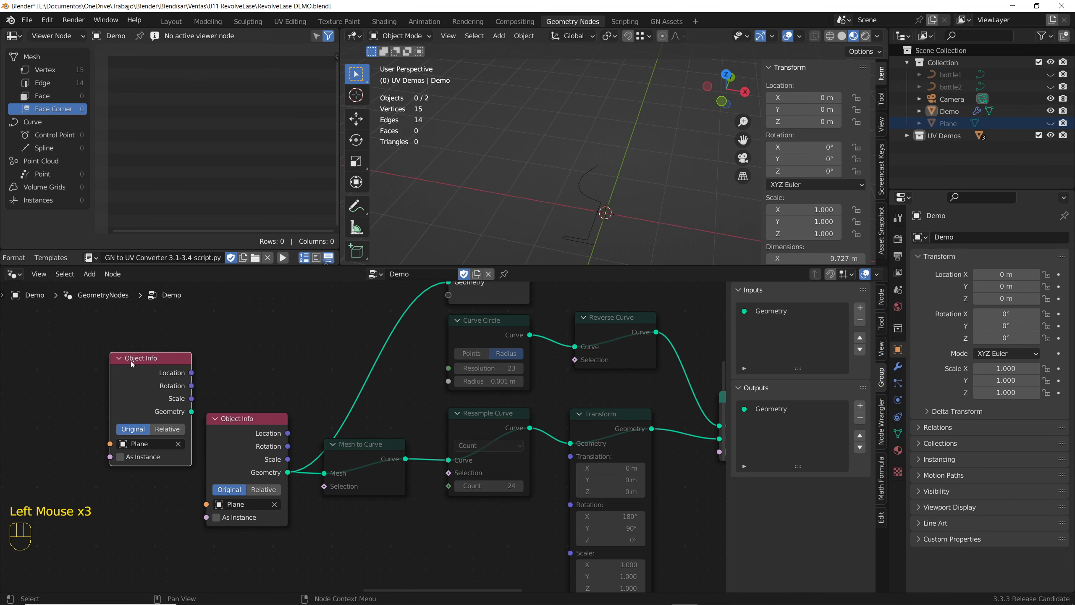
pyautogui.press('Delete')
pyautogui.moveTo(302, 358); pyautogui.dragTo(315, 385, button='middle')
pyautogui.click(592, 236)
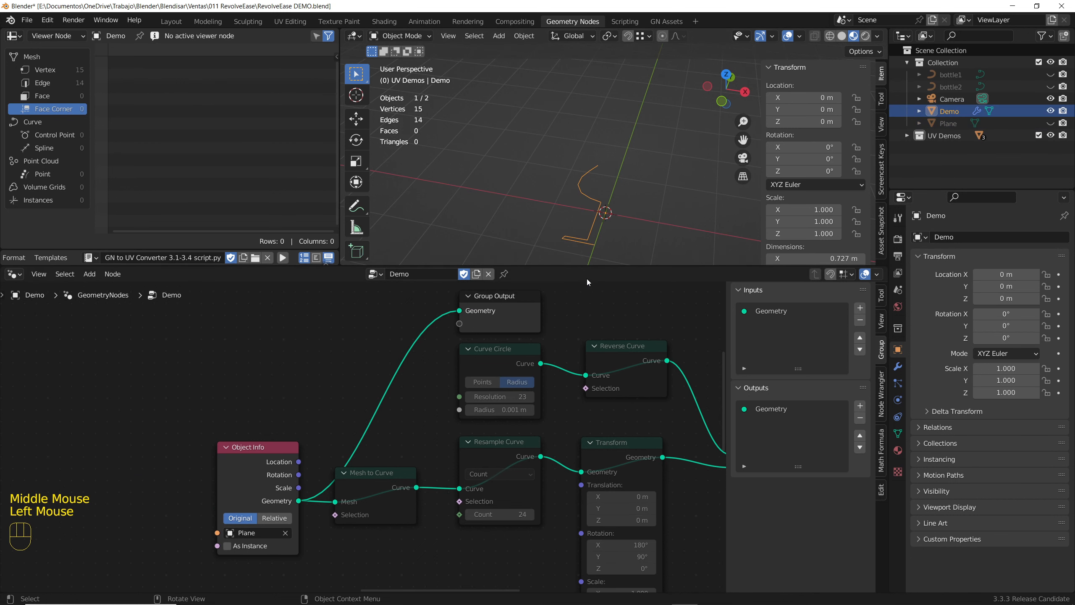
# Hide the 3D viewport's sidebar and move the Group Output node above the Curve to Mesh node
pyautogui.press('n')
pyautogui.moveTo(590, 272); pyautogui.dragTo(332, 311, button='middle')
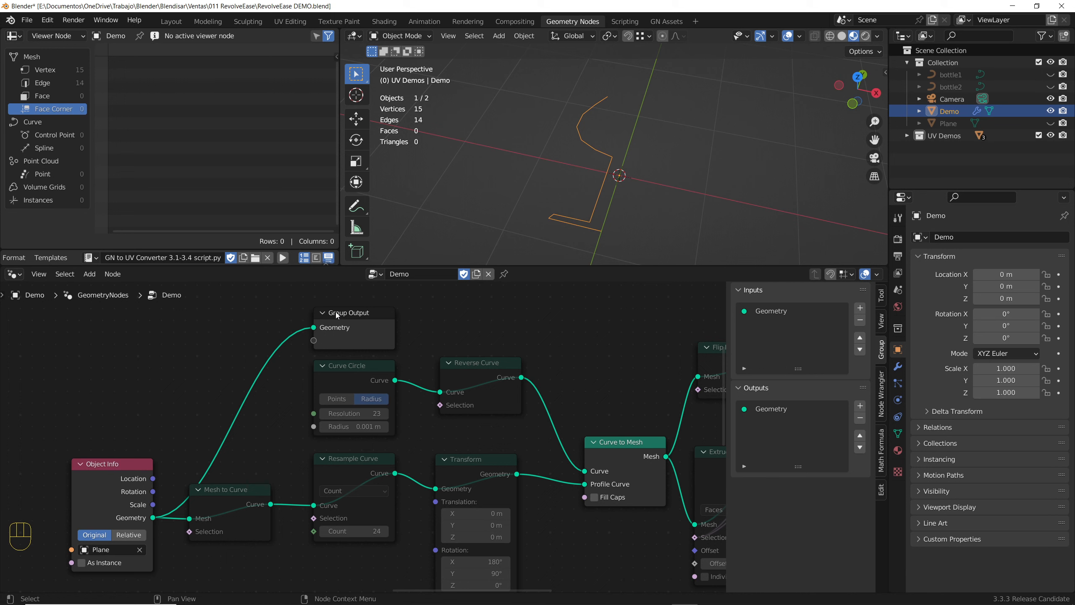
pyautogui.moveTo(336, 312); pyautogui.dragTo(605, 313)
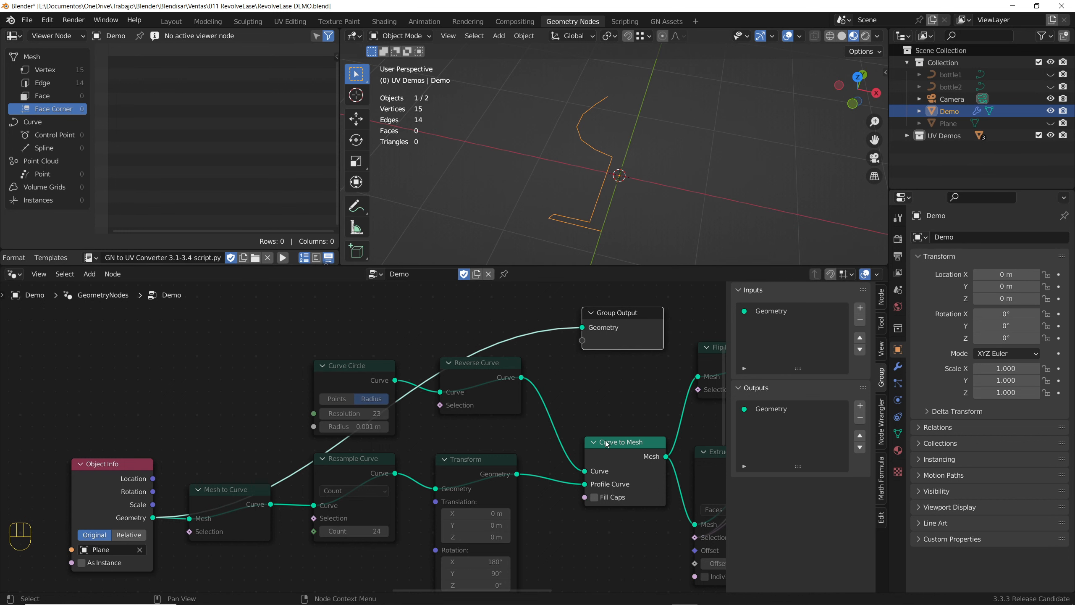
pyautogui.scroll(3, 605, 489)
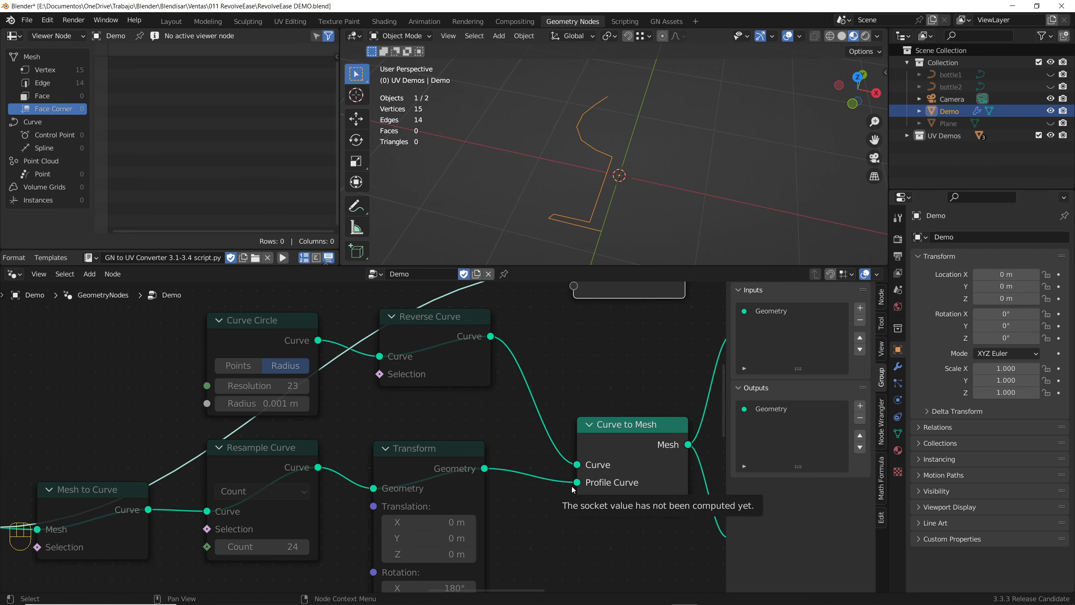
pyautogui.scroll(-4, 572, 489)
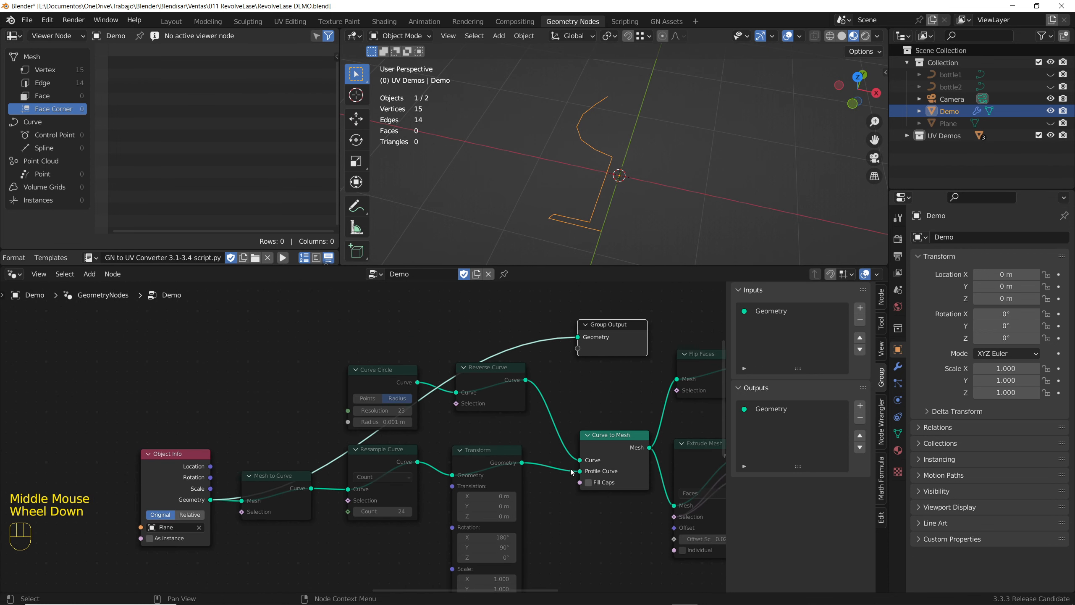
pyautogui.click(593, 337)
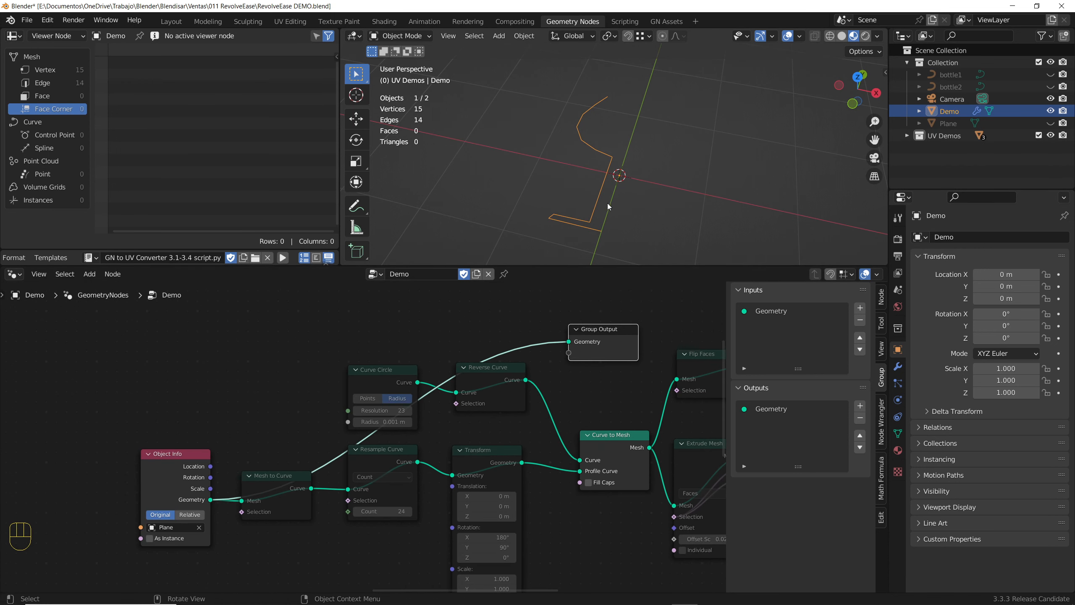
pyautogui.scroll(1, 607, 206)
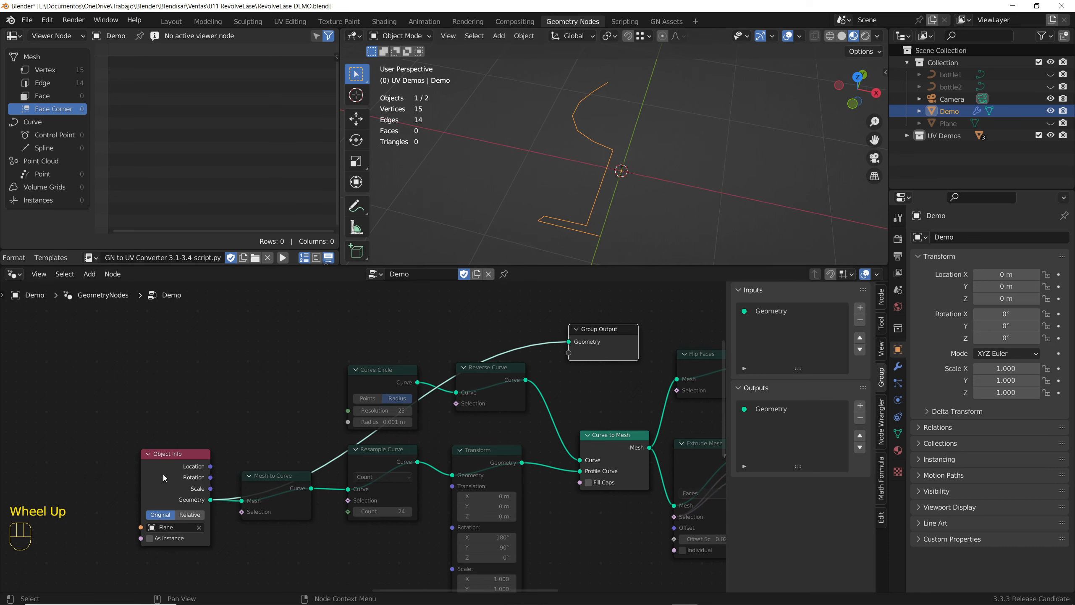
# Move the Object Info node slightly away and unmute the Mesh to Curve node
pyautogui.moveTo(163, 478); pyautogui.dragTo(150, 462)
pyautogui.click(263, 480)
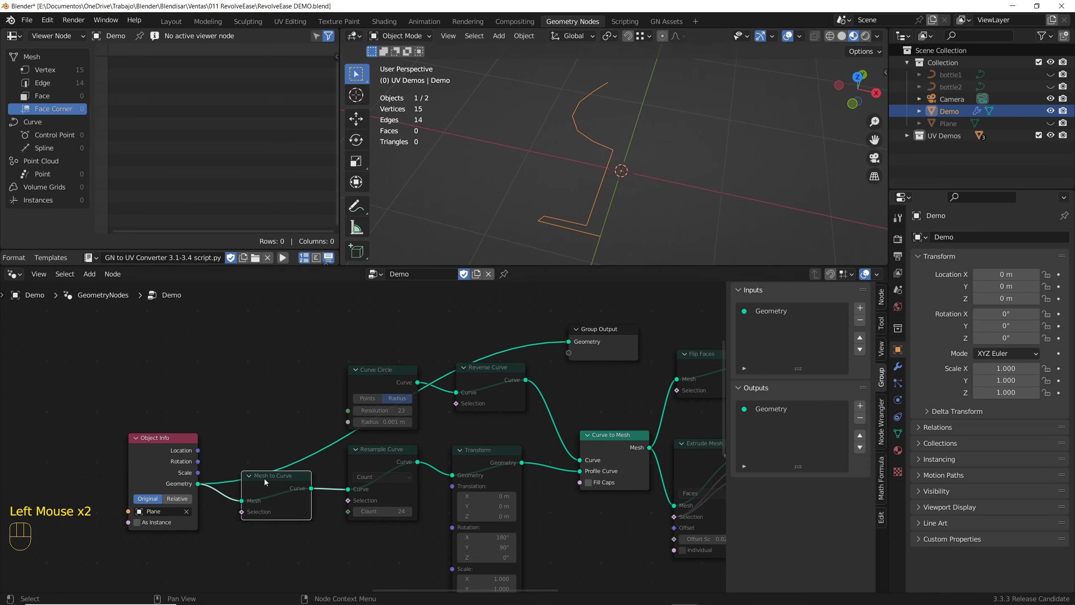
pyautogui.press('m')
pyautogui.scroll(2, 263, 481)
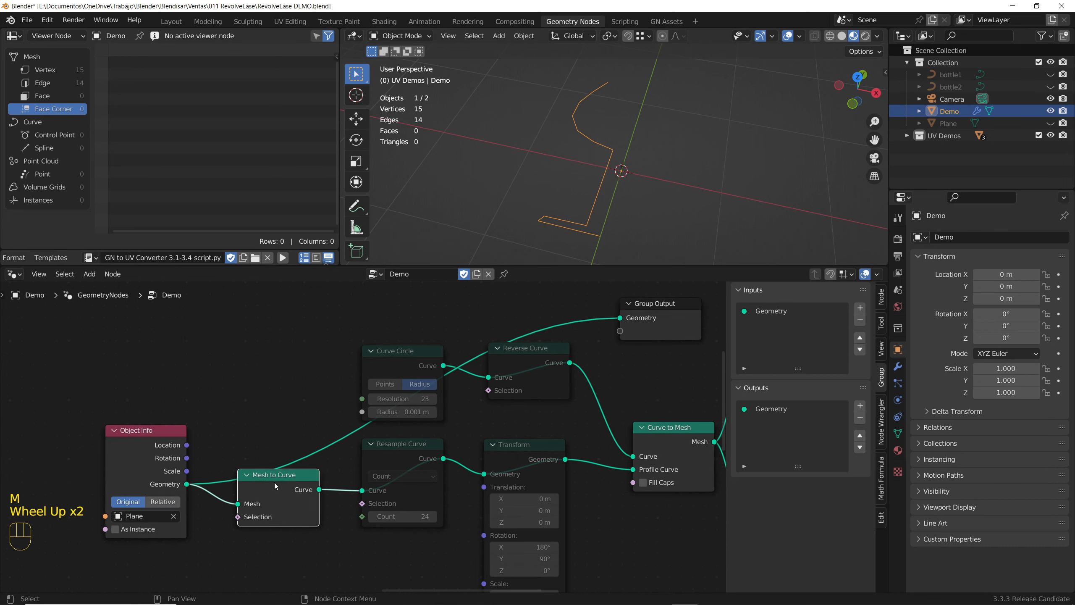
# Connect the Curve Circle's output to the Group Output, unmute the node and set its radius to 0.701 m
pyautogui.scroll(-1, 274, 482)
pyautogui.moveTo(419, 383); pyautogui.dragTo(288, 397, button='middle')
pyautogui.moveTo(288, 397); pyautogui.dragTo(455, 359)
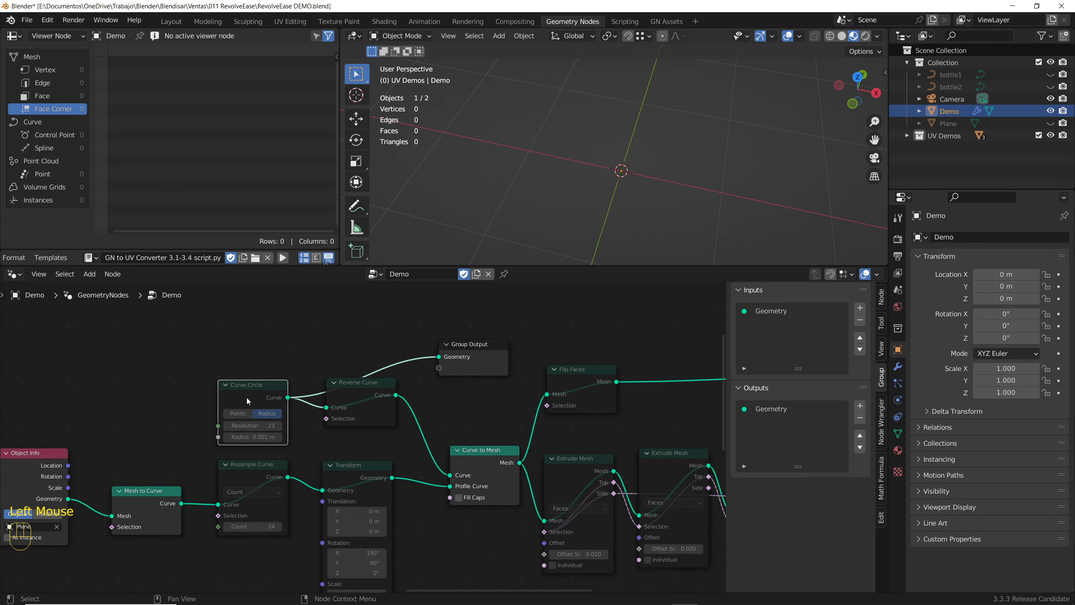
pyautogui.moveTo(253, 437); pyautogui.dragTo(287, 435)
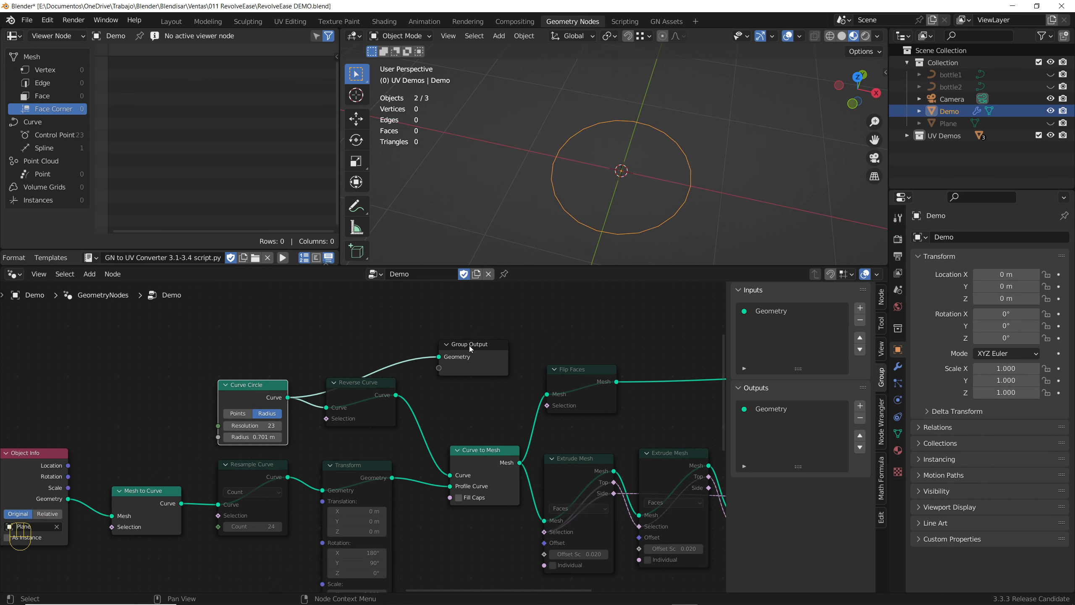
# Move the Group Output node aside and connect the Curve to Mesh output to its Geometry input
pyautogui.moveTo(471, 349); pyautogui.dragTo(554, 329)
pyautogui.moveTo(520, 463); pyautogui.dragTo(592, 325)
pyautogui.moveTo(615, 183); pyautogui.dragTo(624, 168, button='middle')
pyautogui.moveTo(363, 434); pyautogui.dragTo(414, 395, button='middle')
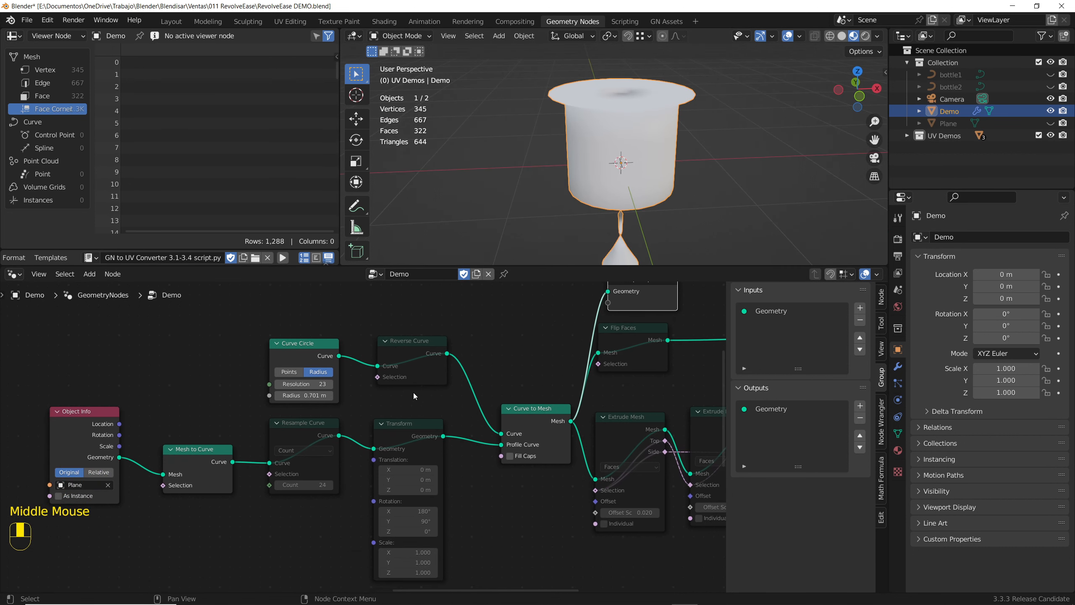
pyautogui.moveTo(625, 126); pyautogui.dragTo(617, 143, button='middle')
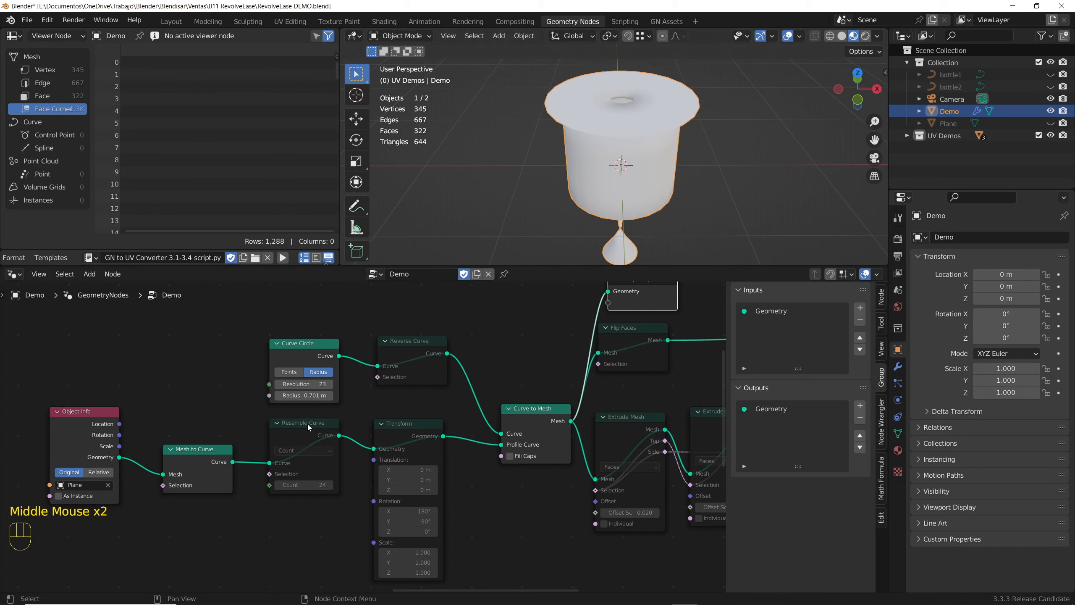
# Set the Curve Circle's radius to 0.001 m and check the revolved shape
pyautogui.moveTo(311, 395)
pyautogui.keyDown('shift'); pyautogui.mouseDown()
pyautogui.moveTo(296, 395)
pyautogui.moveTo(324, 395)
pyautogui.moveTo(309, 396)
pyautogui.mouseUp(); pyautogui.keyUp('shift')
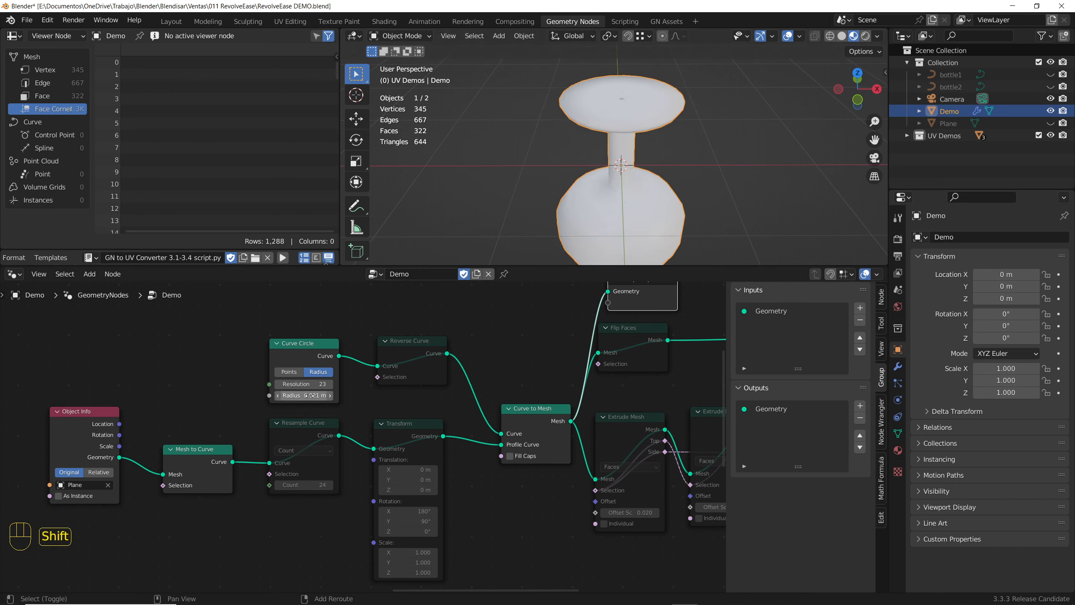
pyautogui.click(309, 396)
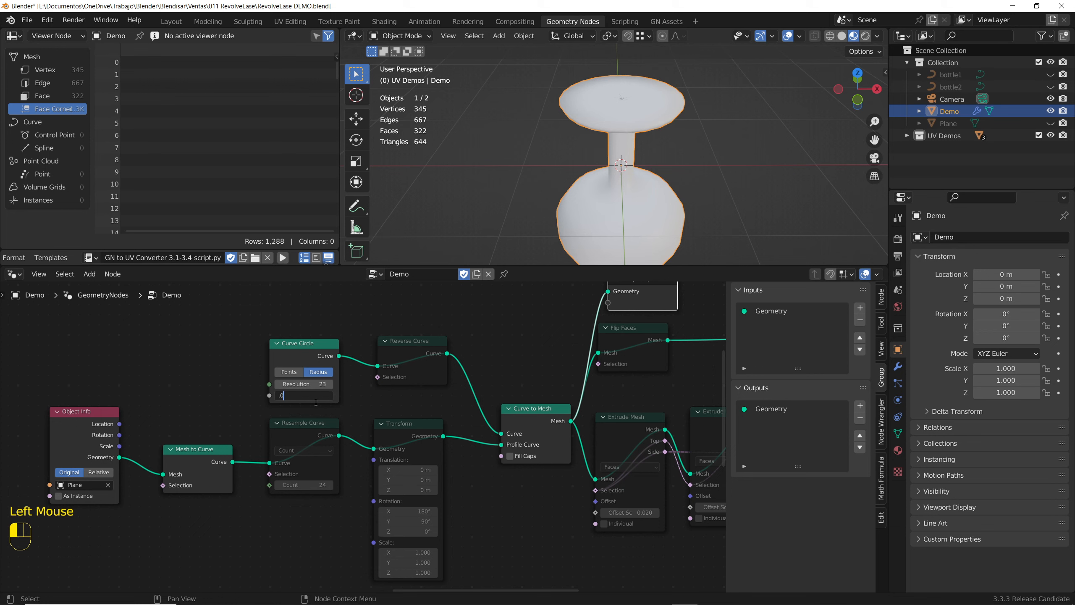
pyautogui.press('Return')
pyautogui.scroll(-2, 645, 91)
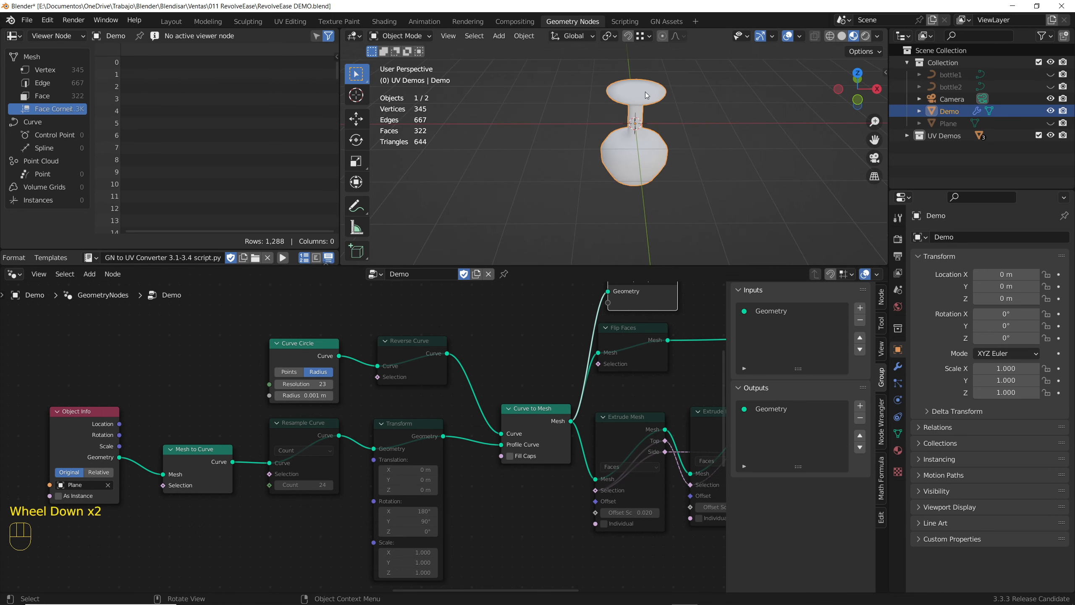
pyautogui.moveTo(642, 115); pyautogui.dragTo(630, 156, button='middle')
pyautogui.scroll(1, 599, 100)
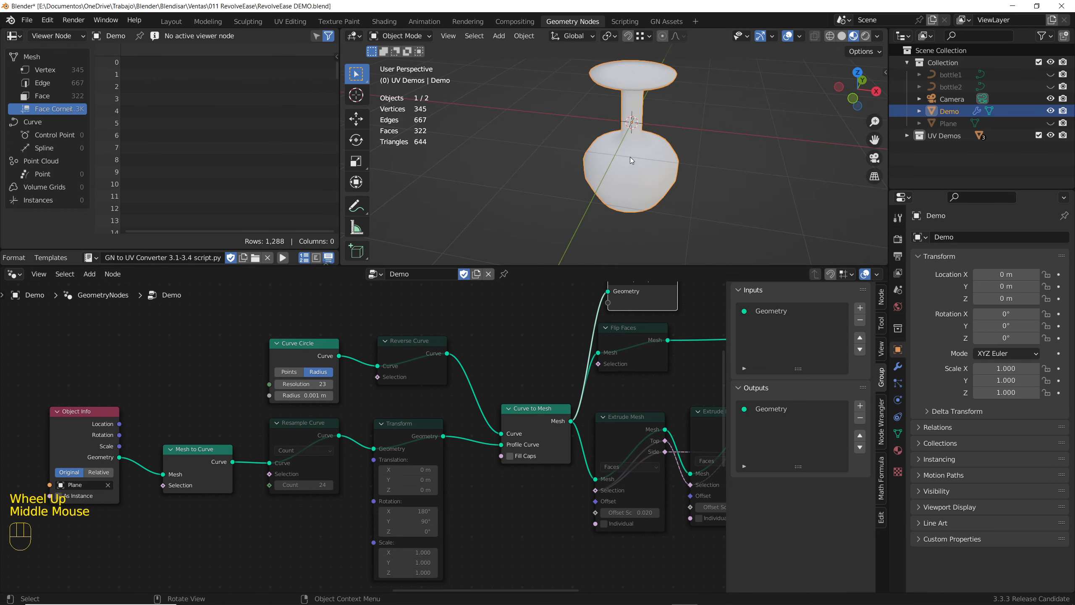
# Unmute the Transform node feeding the profile curve so the goblet stands upright
pyautogui.click(398, 432)
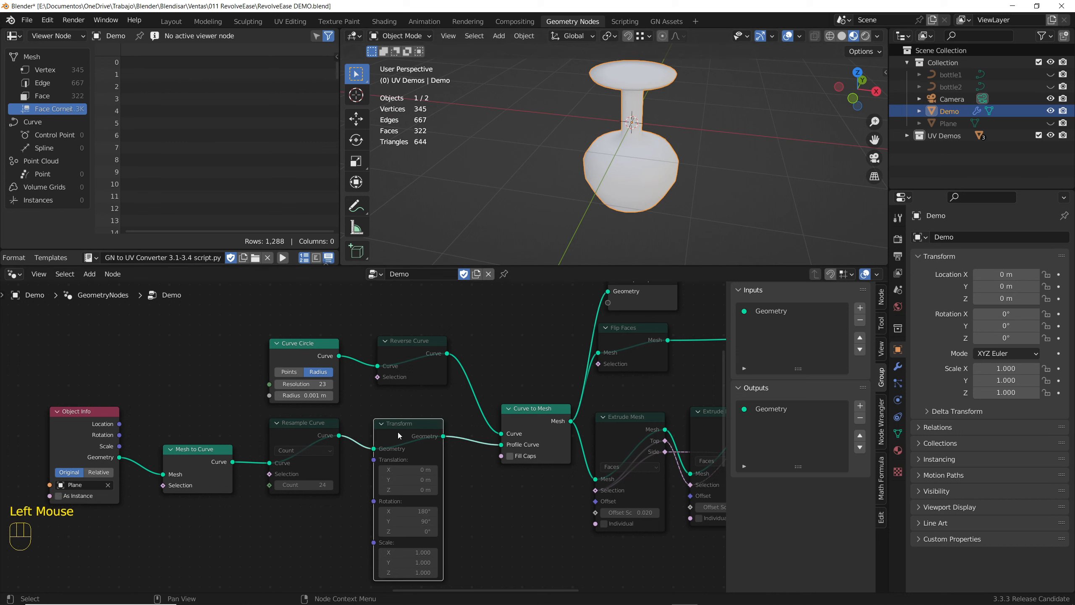
pyautogui.press('m')
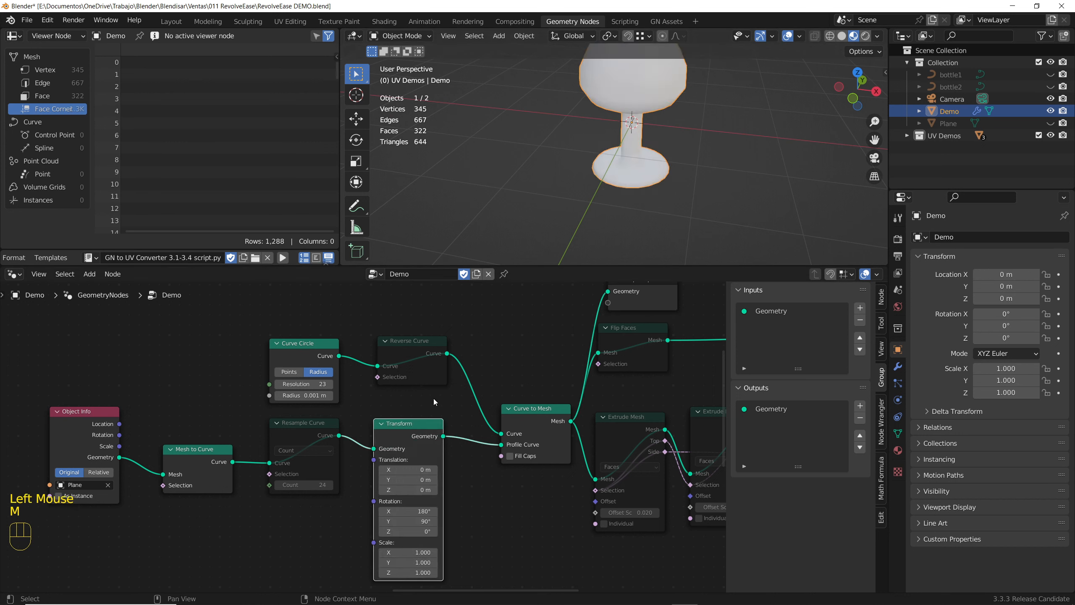
pyautogui.scroll(-2, 585, 185)
pyautogui.scroll(3, 632, 118)
pyautogui.moveTo(631, 118); pyautogui.dragTo(550, 172, button='middle')
# Display the Face Orientation overlay and unmute the Reverse Curve node to flip the goblet's normals
pyautogui.click(799, 37)
pyautogui.click(722, 265)
pyautogui.scroll(2, 540, 165)
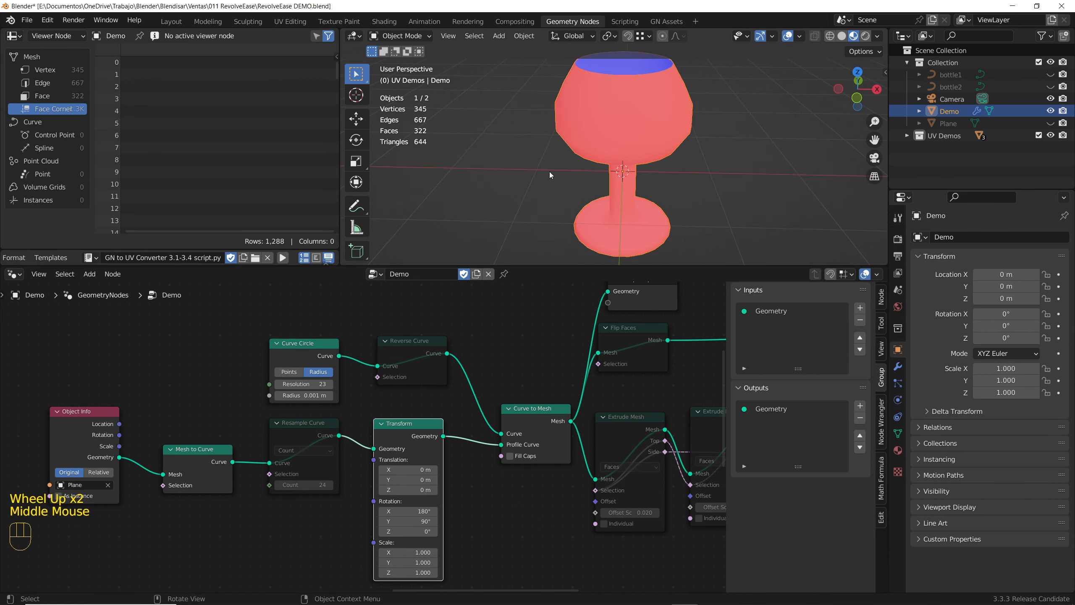
pyautogui.scroll(-1, 549, 171)
pyautogui.moveTo(585, 128); pyautogui.dragTo(570, 141, button='middle')
pyautogui.moveTo(409, 345); pyautogui.dragTo(403, 350)
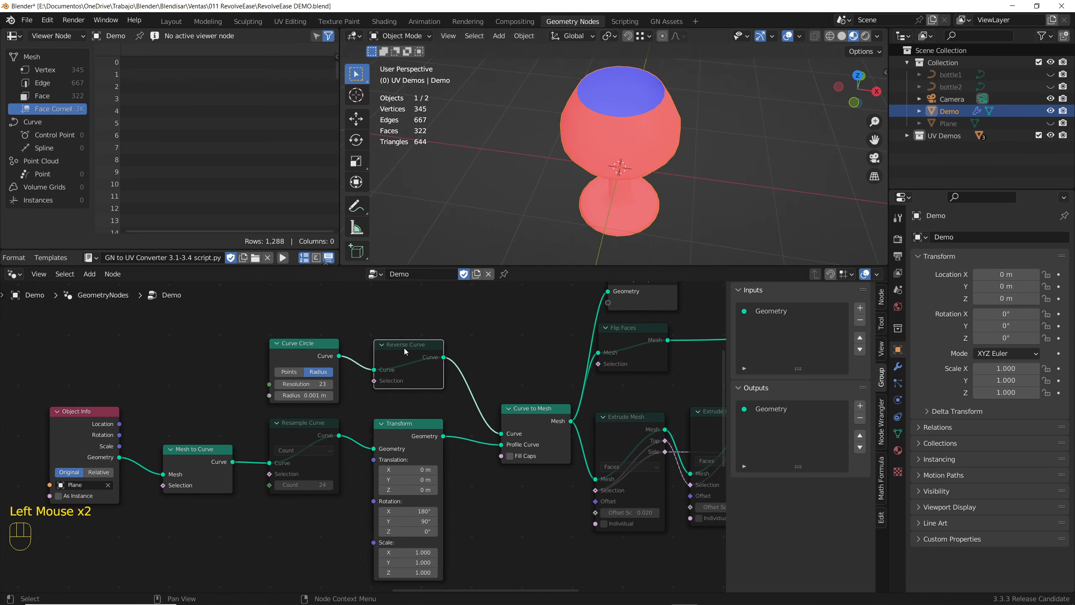
pyautogui.press('m')
# Unmute the Resample Curve node and show the wireframe overlay on the goblet
pyautogui.moveTo(299, 432); pyautogui.dragTo(354, 434, button='middle')
pyautogui.click(354, 433)
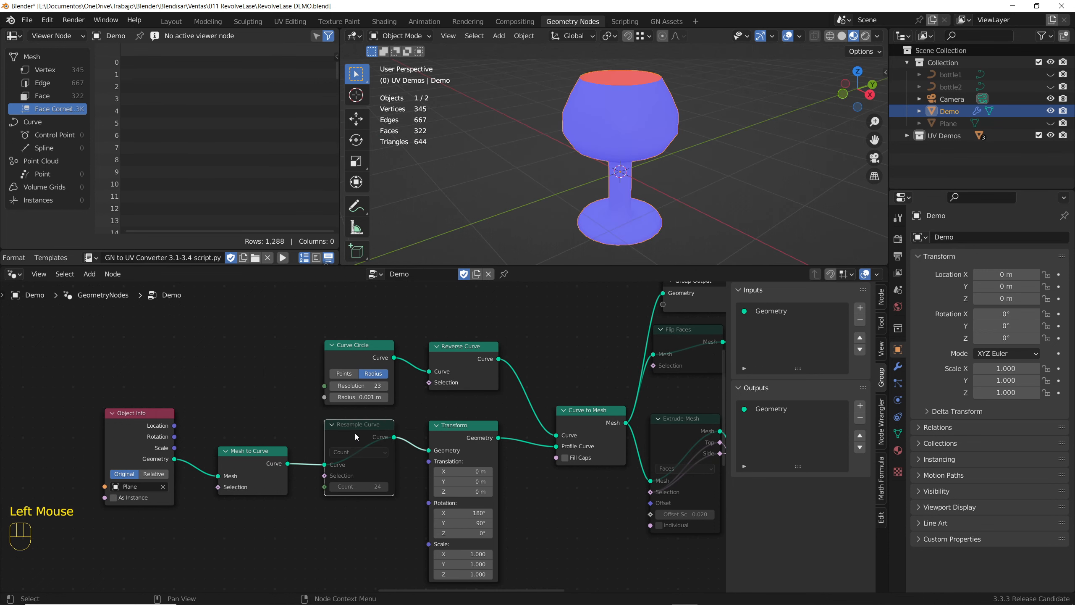
pyautogui.press('m')
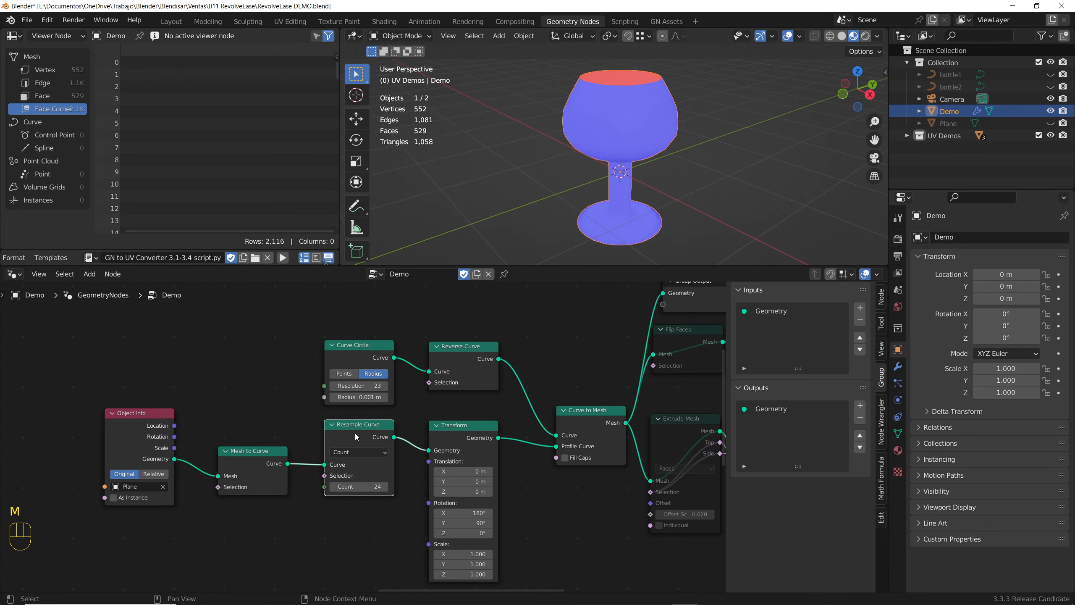
pyautogui.click(799, 36)
pyautogui.click(722, 254)
pyautogui.scroll(1, 602, 129)
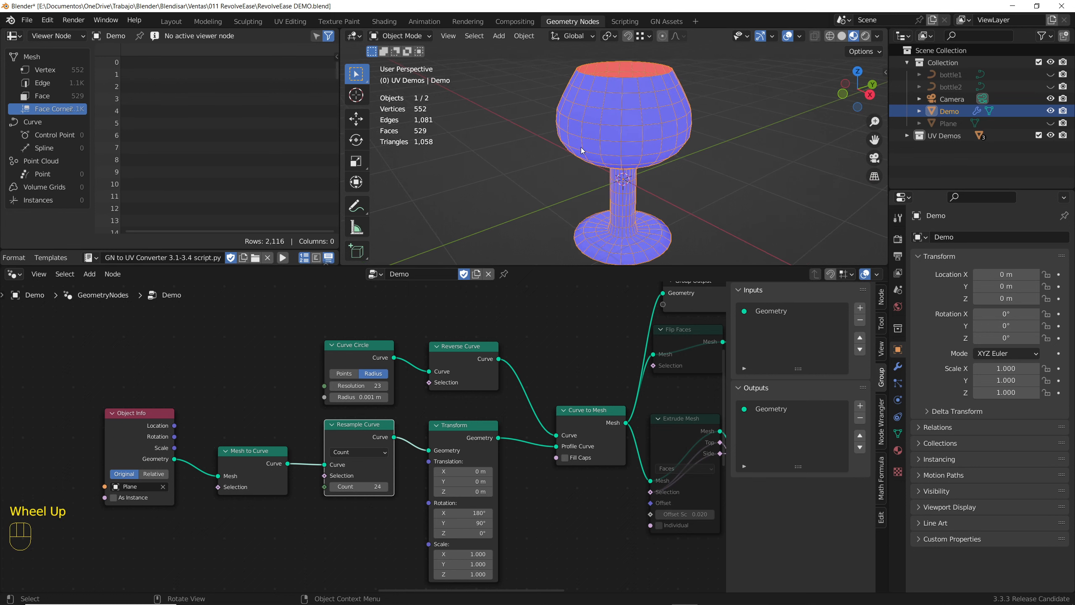
# Set the Resample Curve count to 19 and the Curve Circle resolution to 16
pyautogui.moveTo(359, 487)
pyautogui.keyDown('shift'); pyautogui.mouseDown()
pyautogui.moveTo(326, 487)
pyautogui.moveTo(359, 487)
pyautogui.moveTo(331, 488)
pyautogui.moveTo(346, 487)
pyautogui.mouseUp(); pyautogui.keyUp('shift')
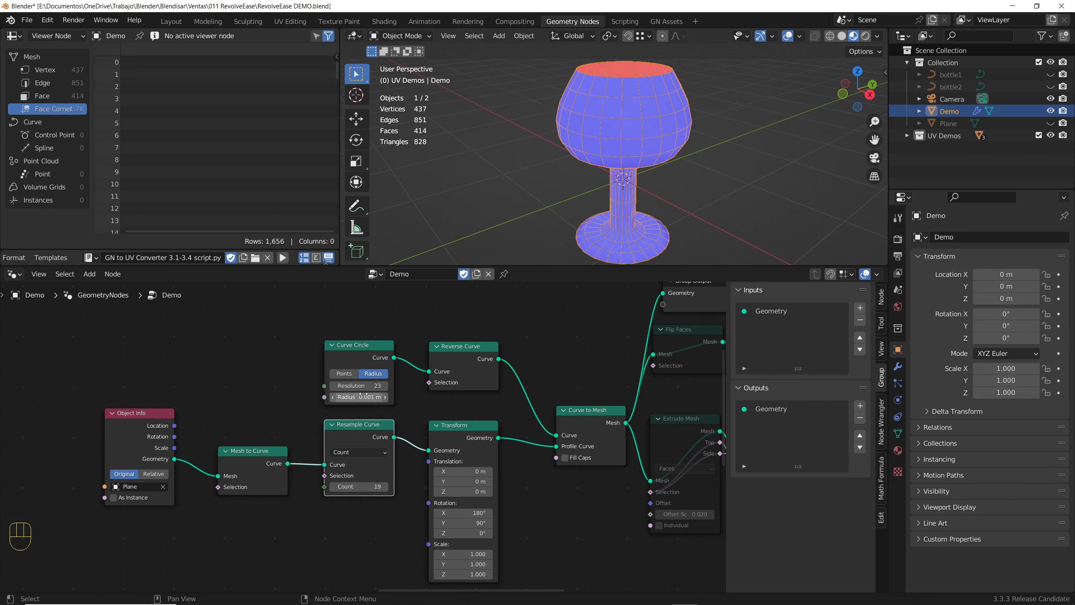
pyautogui.keyDown('shift'); pyautogui.moveTo(359, 385); pyautogui.dragTo(350, 385); pyautogui.keyUp('shift')
pyautogui.moveTo(583, 101); pyautogui.dragTo(570, 143, button='middle')
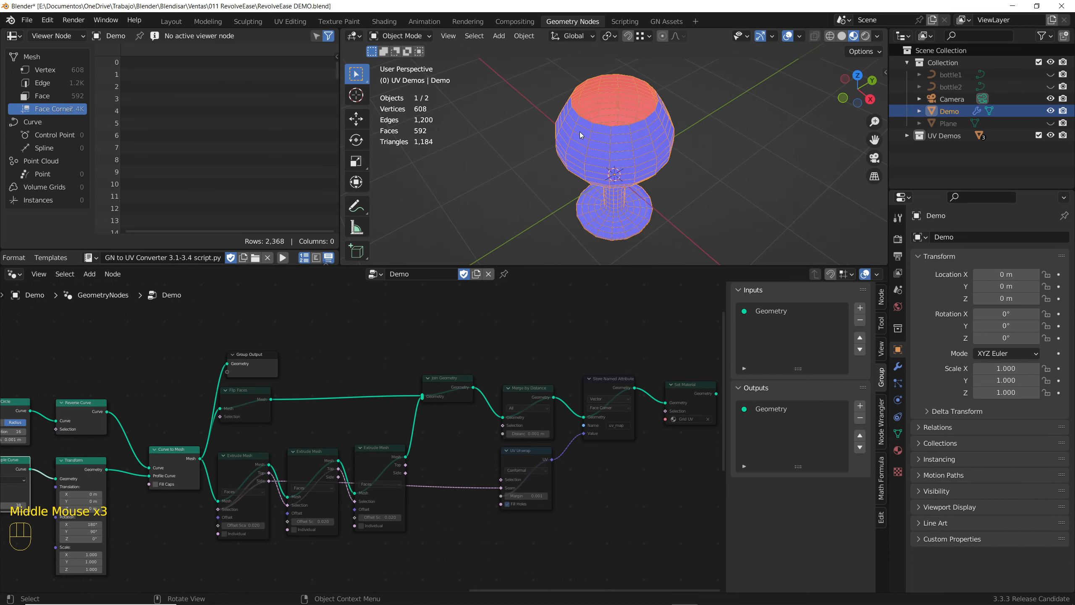
# Move the Group Output node aside, connect the first Extrude Mesh's Mesh output to it and unmute that Extrude Mesh node
pyautogui.scroll(2, 588, 99)
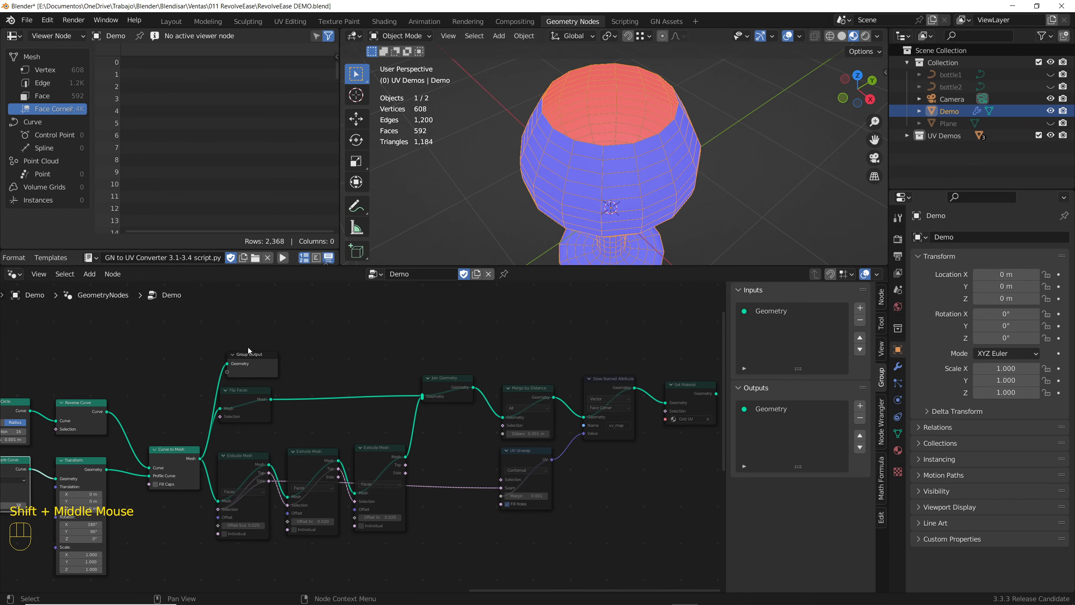
pyautogui.moveTo(249, 351); pyautogui.dragTo(354, 353)
pyautogui.scroll(2, 255, 469)
pyautogui.moveTo(273, 464); pyautogui.dragTo(359, 343)
pyautogui.click(232, 464)
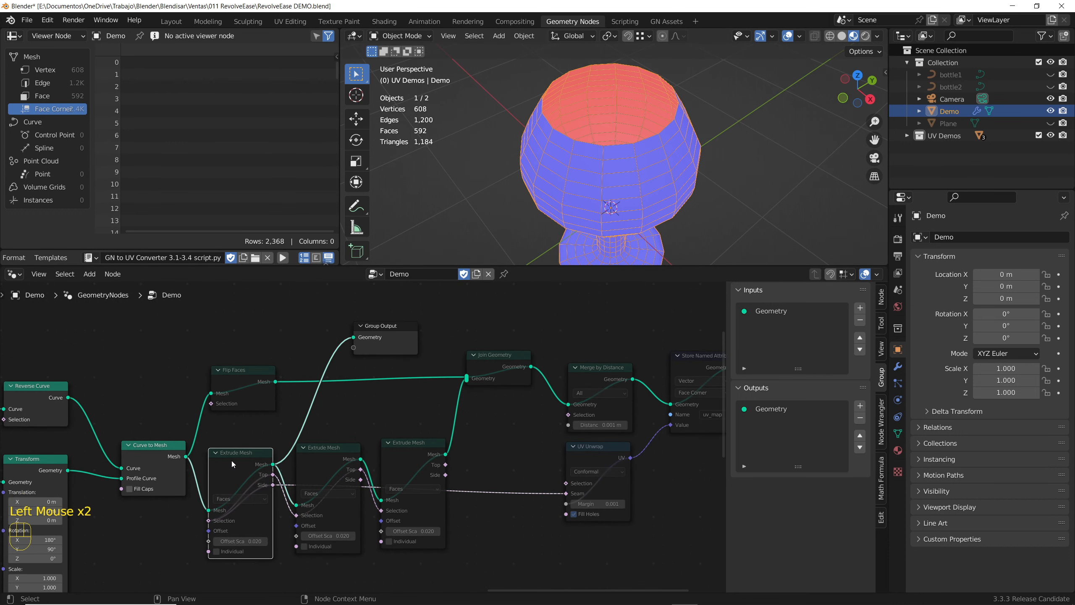
pyautogui.scroll(-4, 250, 550)
pyautogui.scroll(3, 637, 164)
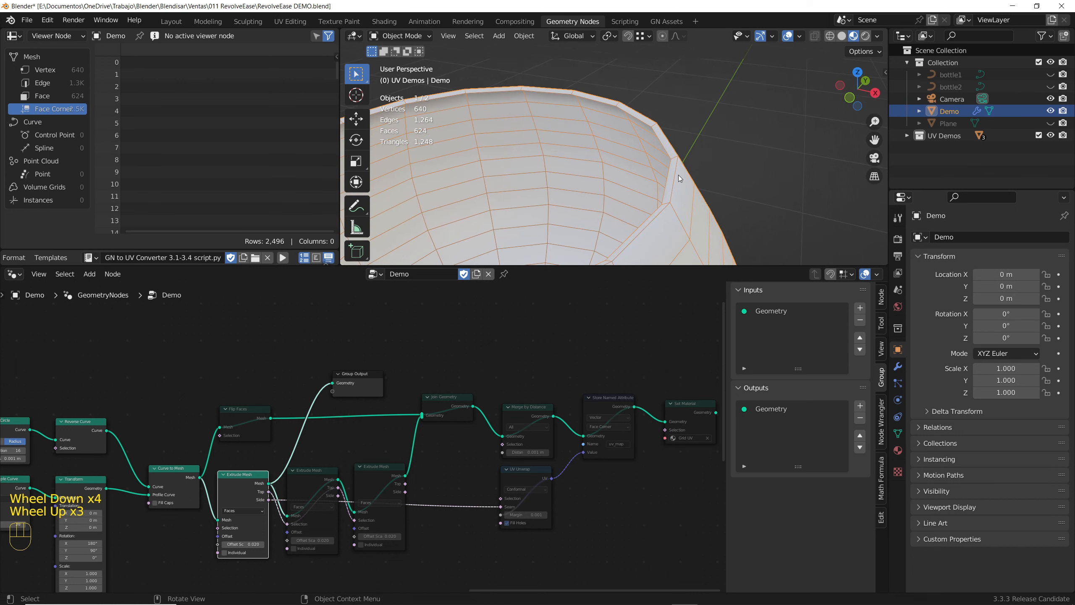
pyautogui.scroll(3, 314, 510)
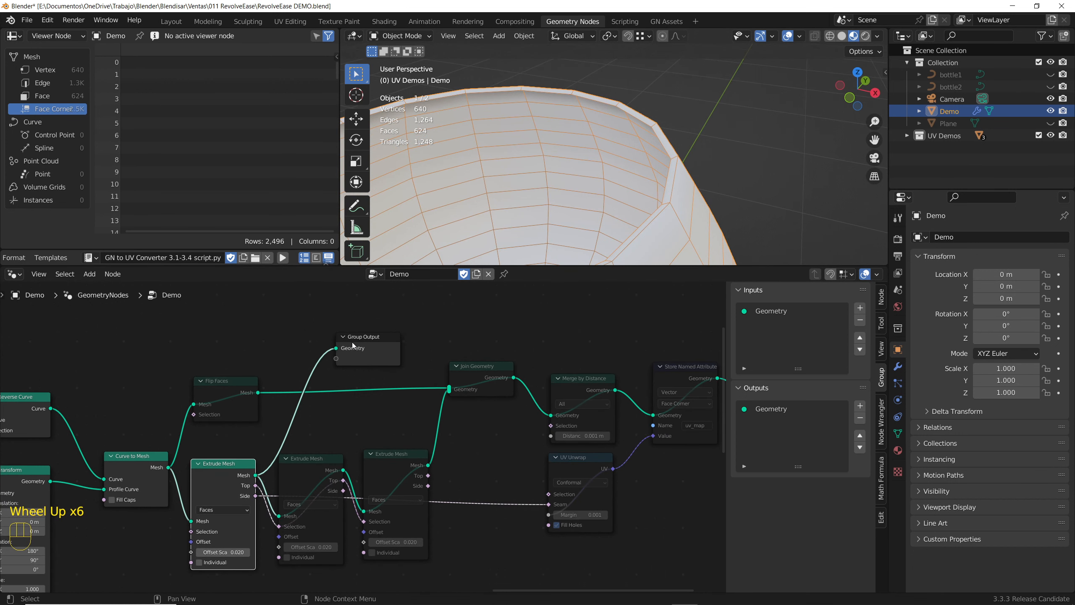
# Unmute the second and third Extrude Mesh nodes and connect the third one's Mesh output to the Group Output
pyautogui.moveTo(354, 345); pyautogui.dragTo(489, 335)
pyautogui.click(298, 470)
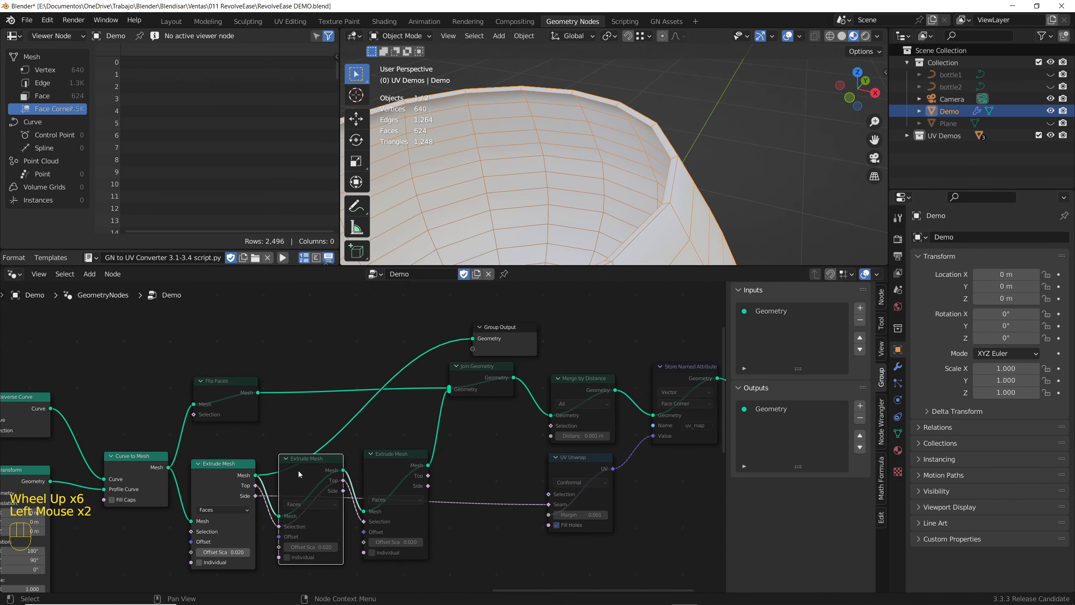
pyautogui.press('m')
pyautogui.click(371, 468)
pyautogui.press('m')
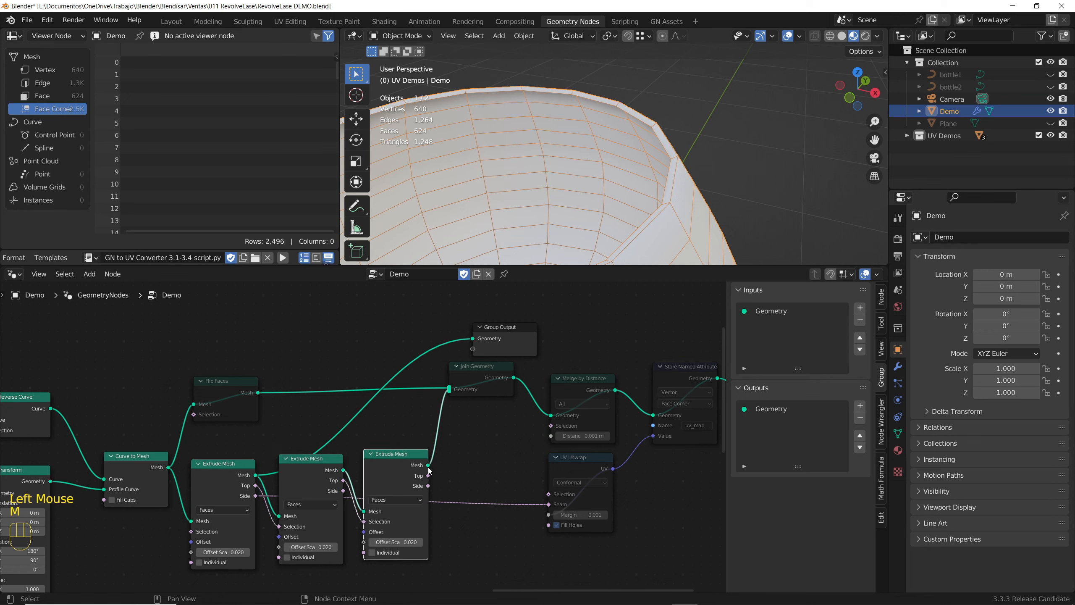
pyautogui.moveTo(428, 465); pyautogui.dragTo(473, 338)
pyautogui.moveTo(496, 334); pyautogui.dragTo(497, 333)
pyautogui.moveTo(498, 333); pyautogui.dragTo(553, 332)
# Examine the extruded rim and its edge loops from several angles
pyautogui.scroll(-2, 567, 191)
pyautogui.moveTo(567, 191); pyautogui.dragTo(630, 169, button='middle')
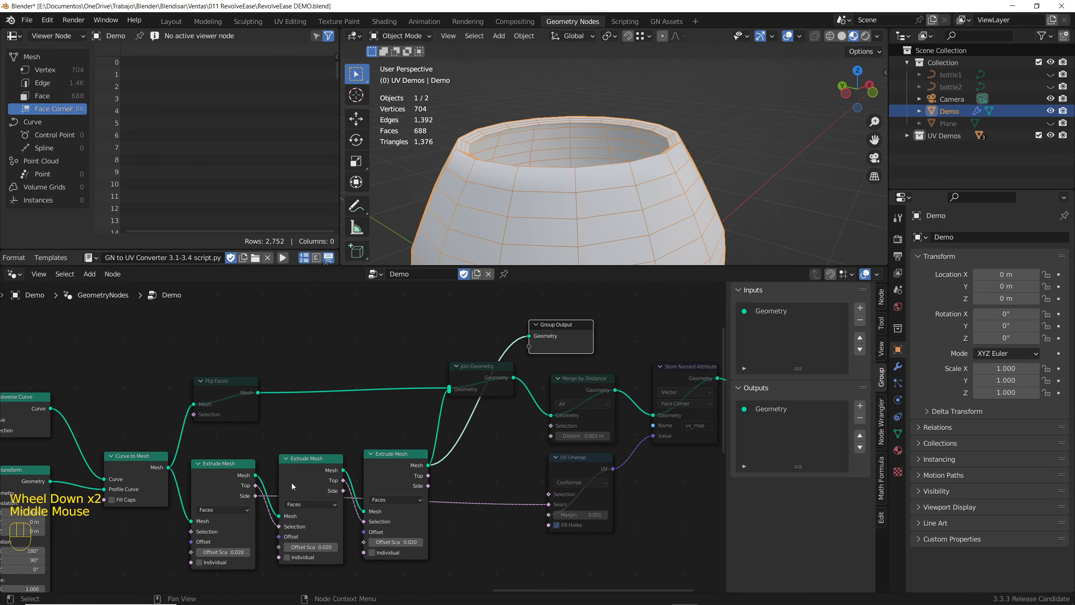
pyautogui.scroll(4, 647, 133)
pyautogui.moveTo(647, 133); pyautogui.dragTo(606, 160, button='middle')
pyautogui.scroll(-2, 691, 152)
pyautogui.scroll(-2, 673, 163)
pyautogui.scroll(5, 677, 158)
pyautogui.scroll(-2, 606, 160)
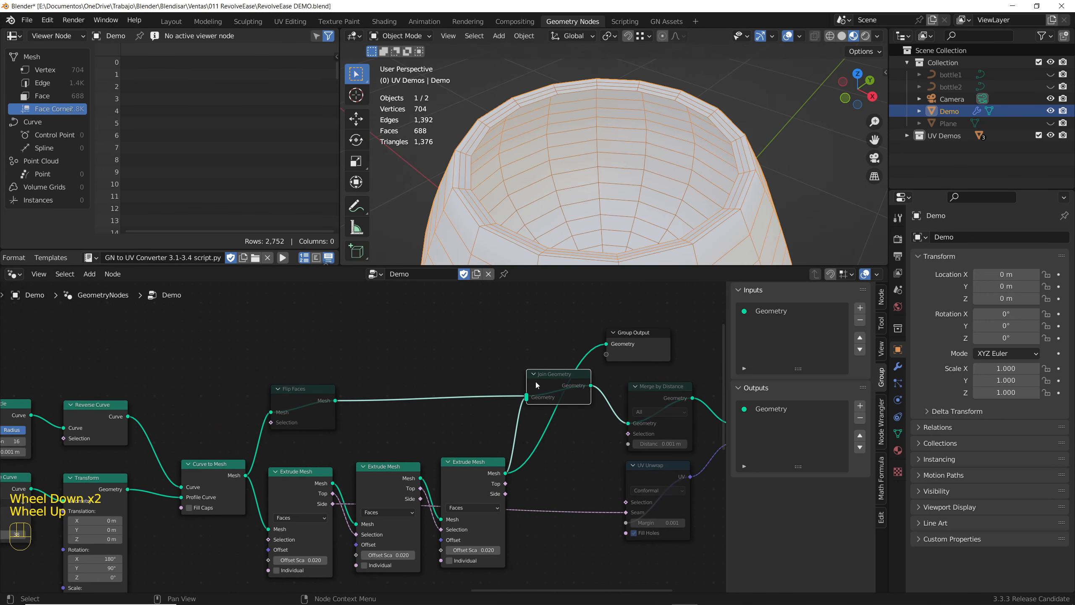
# Unmute the Join Geometry node and connect its output to the Group Output's Geometry input
pyautogui.click(542, 375)
pyautogui.press('m')
pyautogui.moveTo(601, 178); pyautogui.dragTo(593, 186, button='middle')
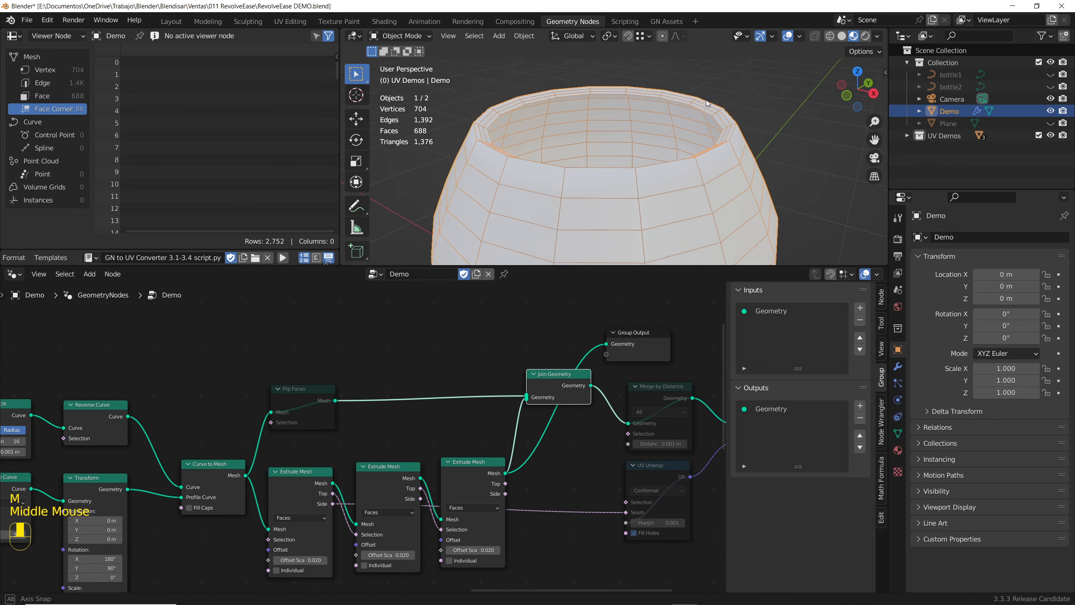
pyautogui.click(621, 342)
pyautogui.scroll(2, 497, 400)
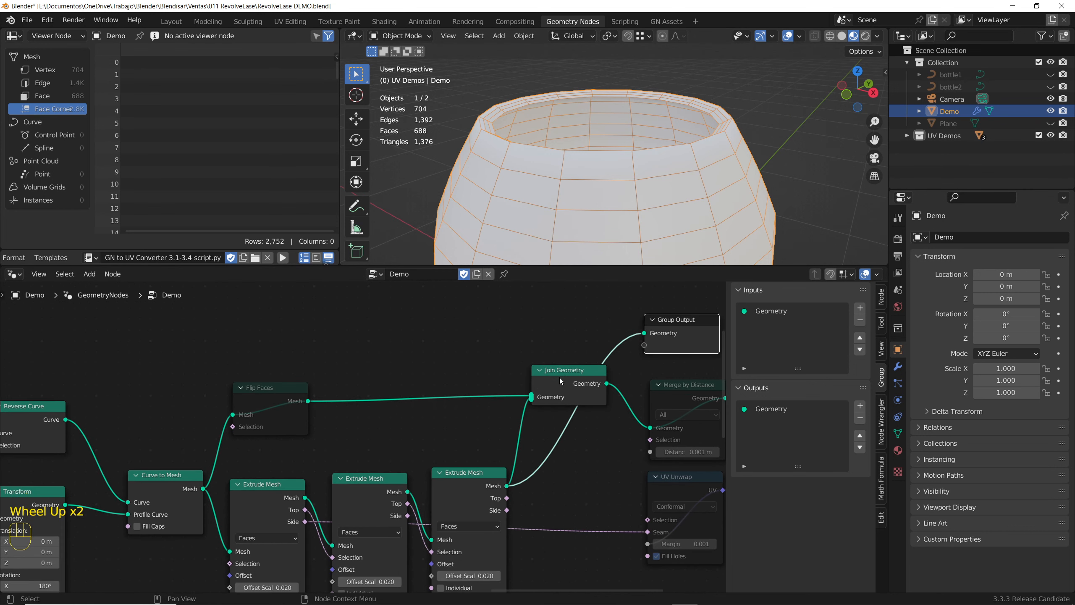
pyautogui.moveTo(606, 383); pyautogui.dragTo(645, 333)
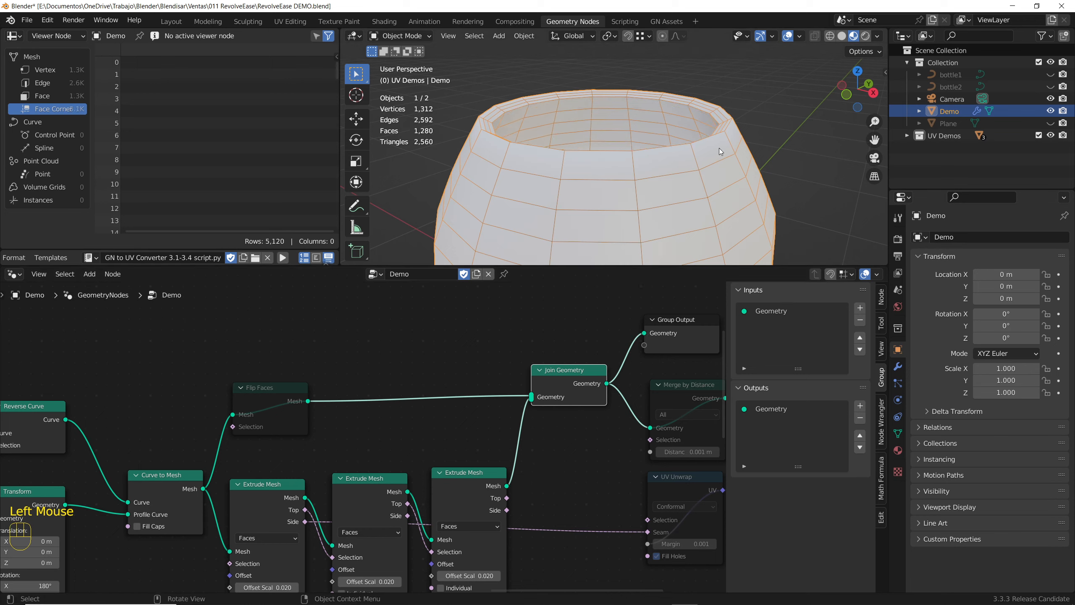
# Turn on the Face Orientation overlay and inspect the goblet's inner wall and rim
pyautogui.scroll(5, 719, 148)
pyautogui.moveTo(697, 104)
pyautogui.mouseDown(button='middle')
pyautogui.moveTo(685, 119)
pyautogui.moveTo(699, 128)
pyautogui.moveTo(701, 114)
pyautogui.mouseUp(button='middle')
pyautogui.scroll(-2, 685, 113)
pyautogui.scroll(2, 685, 112)
pyautogui.scroll(2, 700, 115)
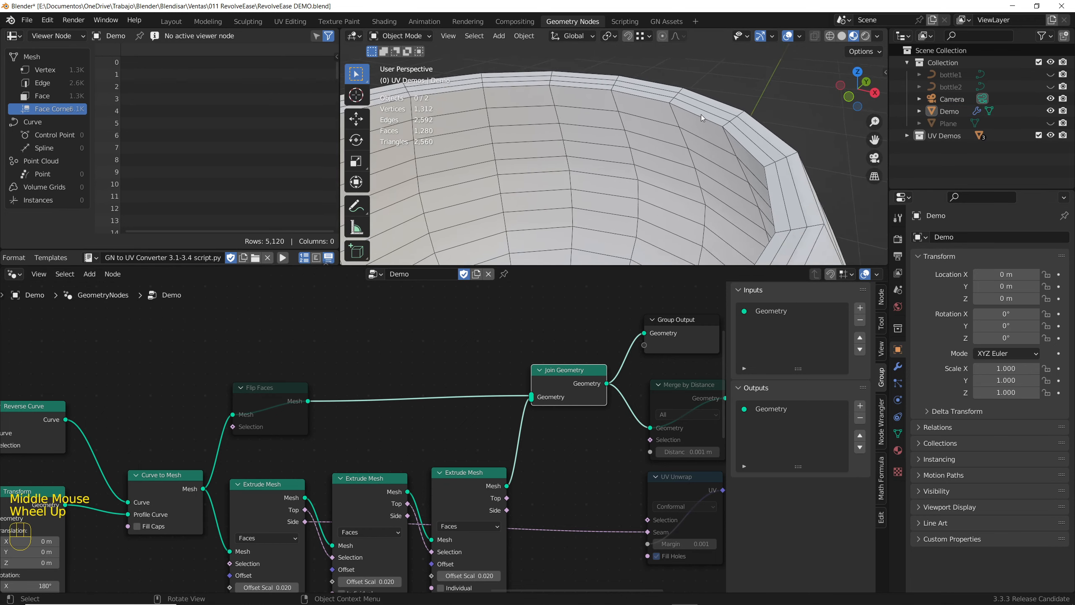
pyautogui.click(801, 39)
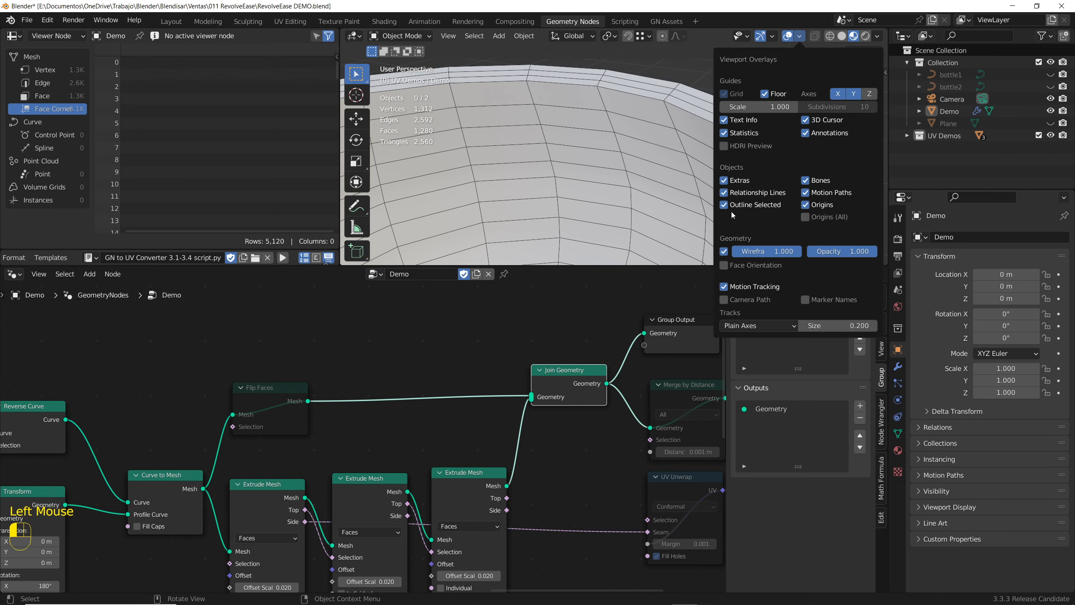
pyautogui.click(733, 216)
pyautogui.scroll(-3, 683, 123)
pyautogui.moveTo(694, 118); pyautogui.dragTo(666, 116, button='middle')
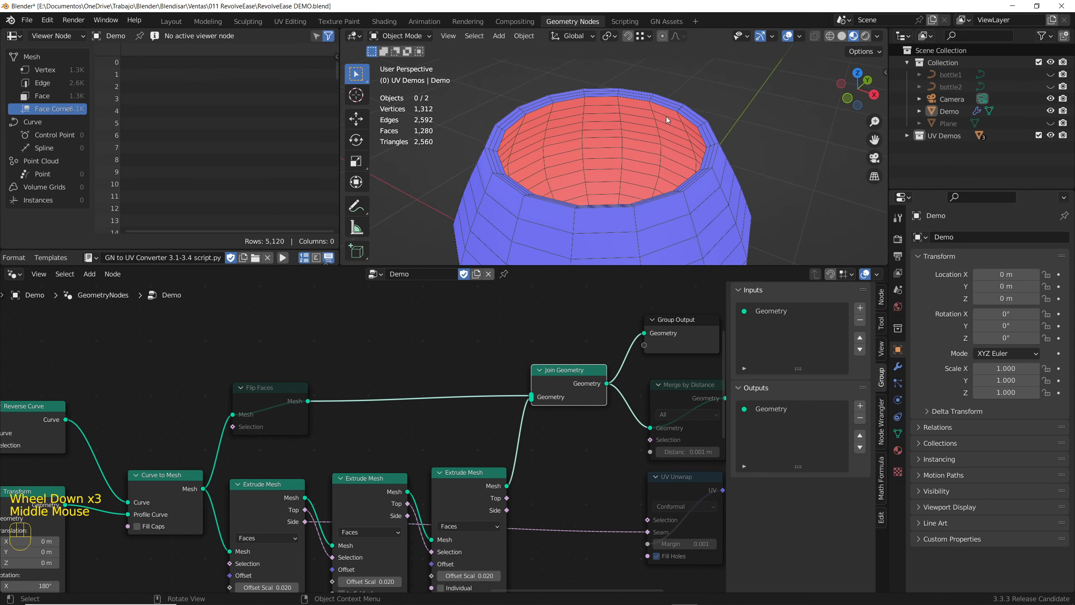
pyautogui.scroll(5, 666, 116)
pyautogui.scroll(-2, 644, 150)
pyautogui.moveTo(643, 150); pyautogui.dragTo(680, 136, button='middle')
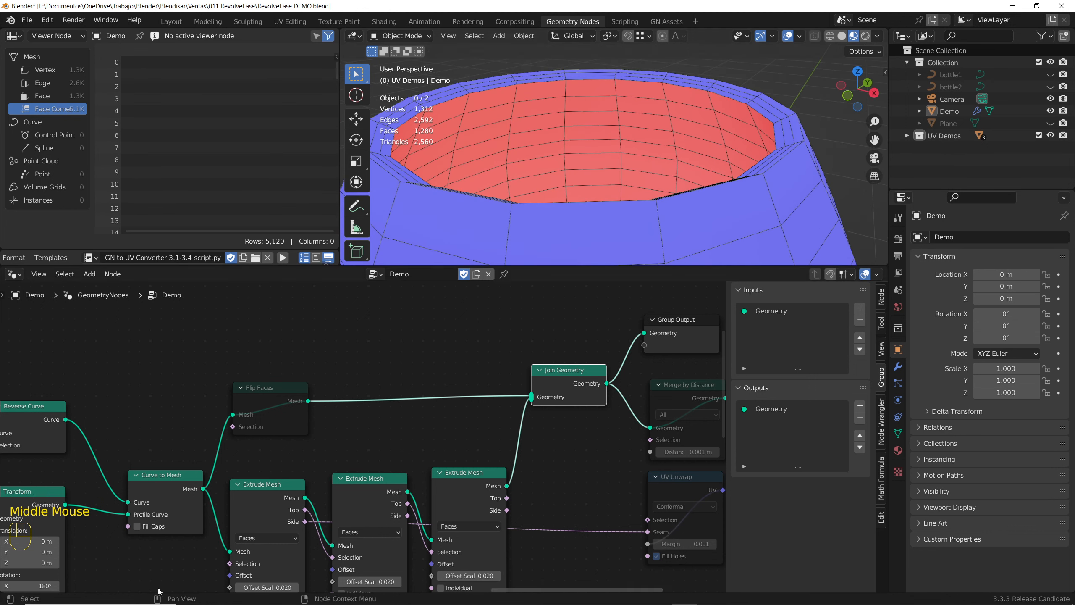
# Unmute the Flip Faces node to correct the orientation of the goblet's inner faces
pyautogui.click(265, 397)
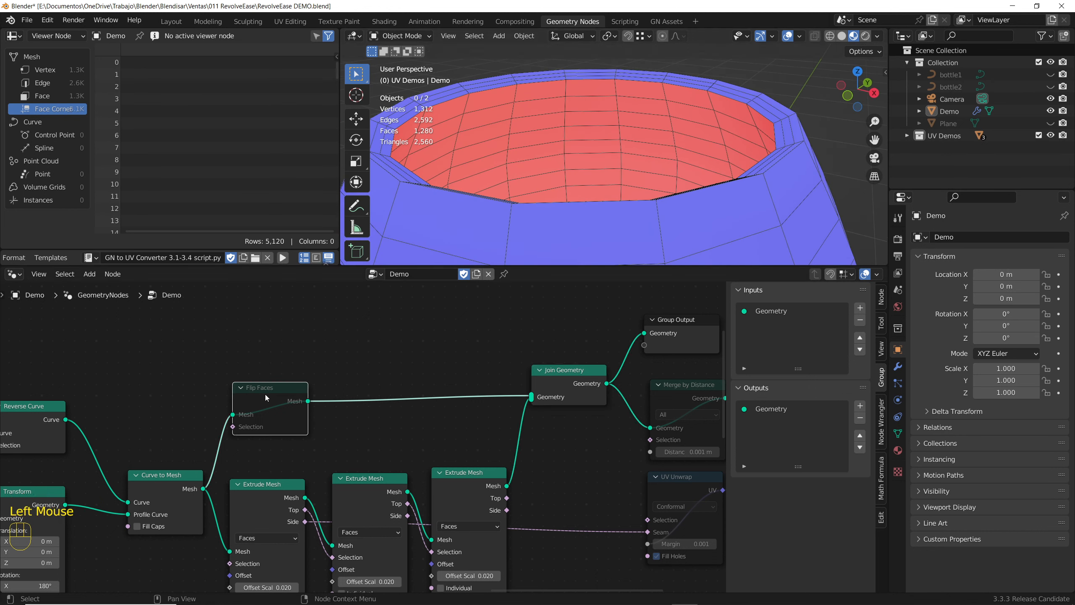
pyautogui.press('m')
pyautogui.scroll(-2, 684, 117)
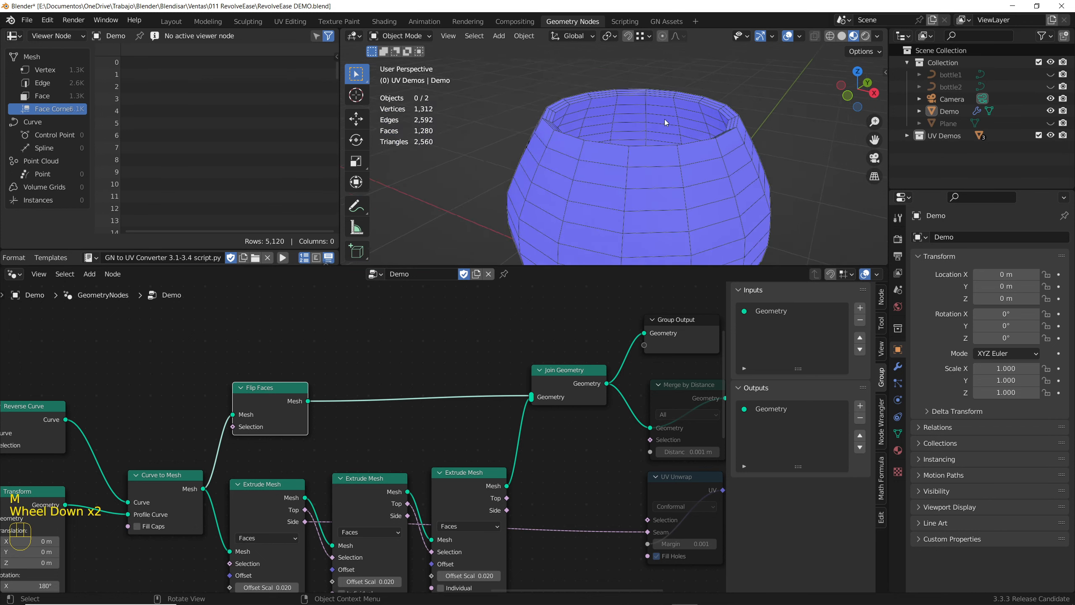
pyautogui.moveTo(664, 119)
pyautogui.mouseDown(button='middle')
pyautogui.moveTo(648, 158)
pyautogui.moveTo(651, 129)
pyautogui.mouseUp(button='middle')
pyautogui.scroll(-3, 668, 121)
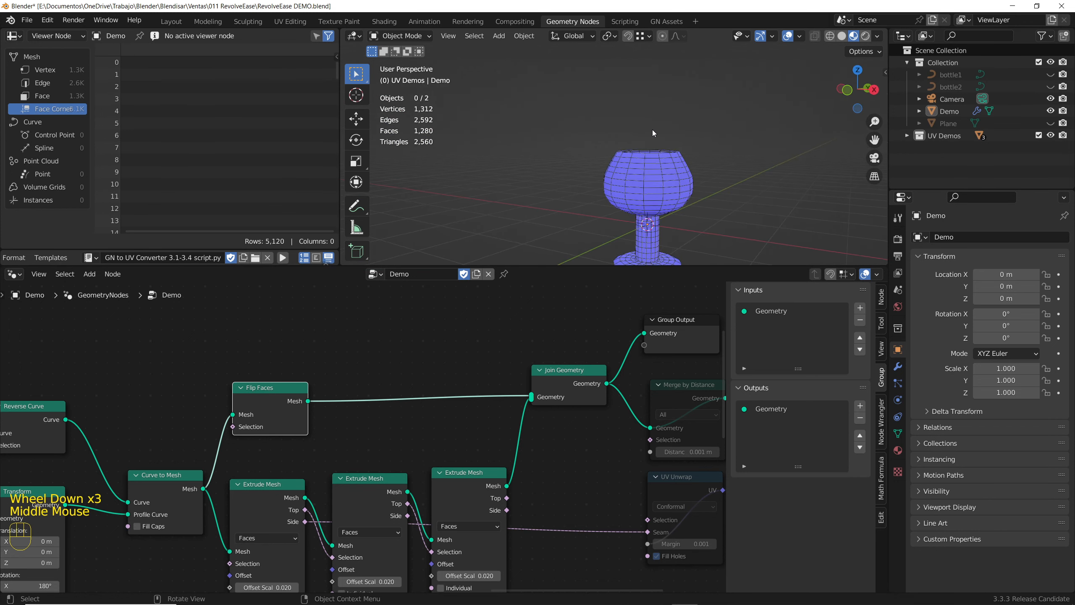
# Check the whole goblet's face orientation and add a Subdivision Surface modifier to the Demo object
pyautogui.scroll(-1, 652, 130)
pyautogui.scroll(3, 640, 204)
pyautogui.moveTo(648, 200); pyautogui.dragTo(648, 228, button='middle')
pyautogui.scroll(-3, 651, 178)
pyautogui.scroll(2, 656, 132)
pyautogui.moveTo(656, 131); pyautogui.dragTo(635, 229, button='middle')
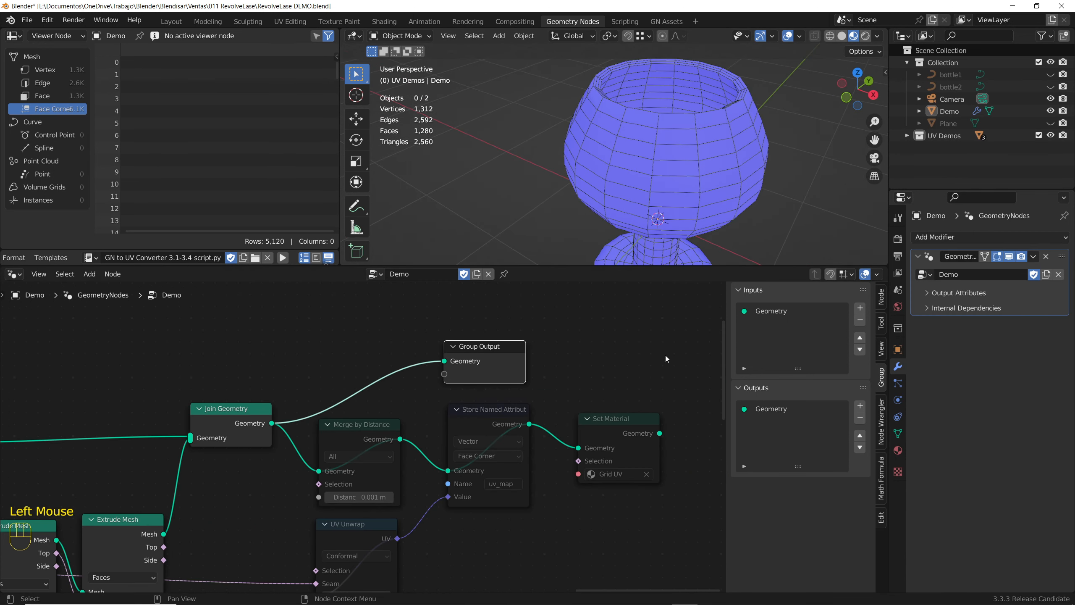
pyautogui.click(936, 239)
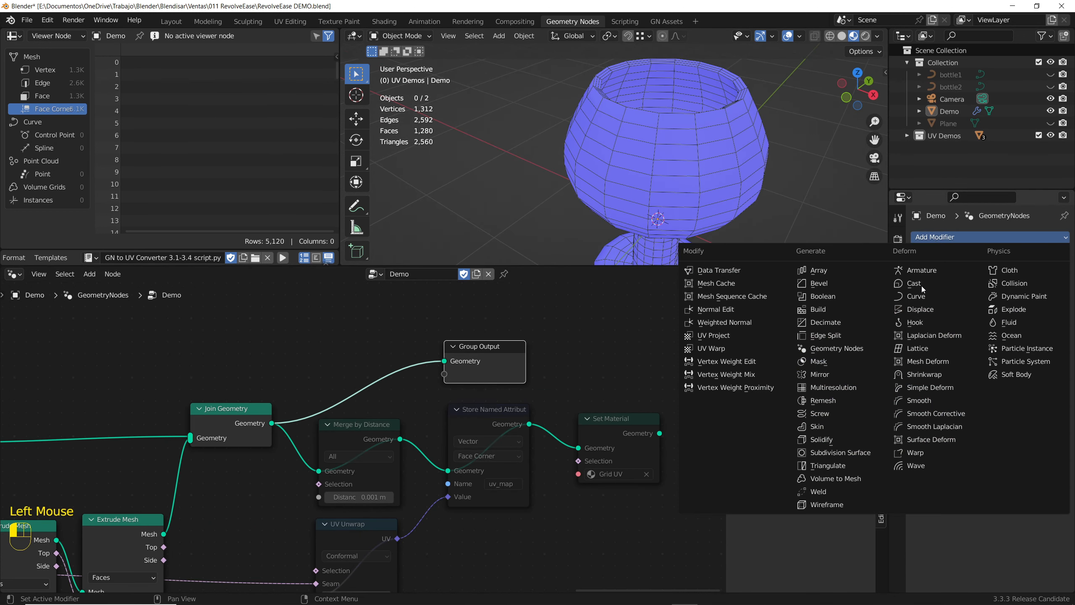
pyautogui.click(833, 453)
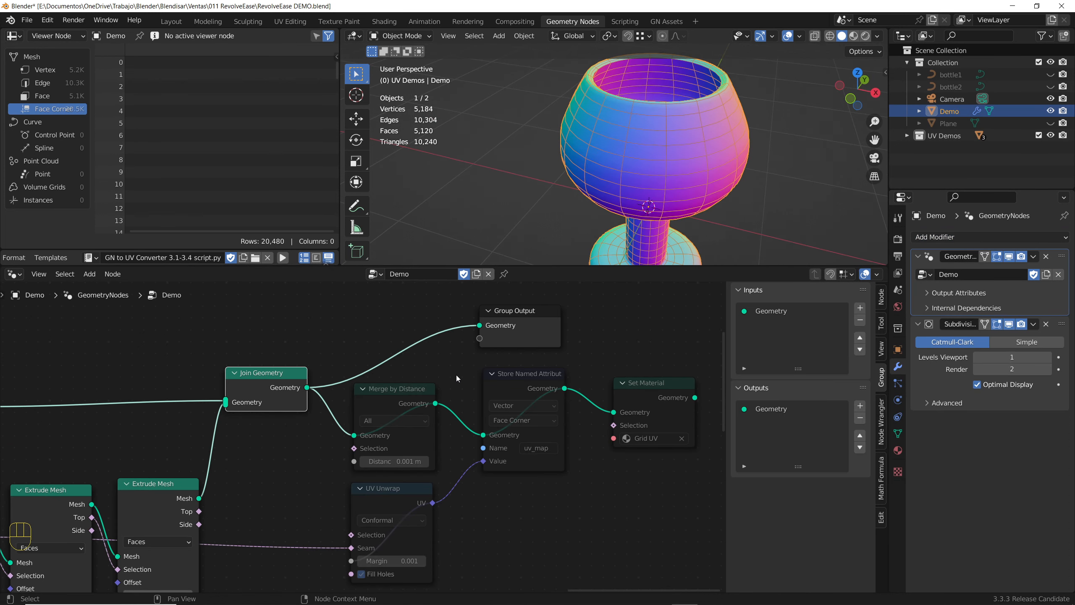
# Connect the Merge by Distance output to the Group Output, unmute the node and inspect the goblet's inside
pyautogui.moveTo(536, 309); pyautogui.dragTo(561, 309)
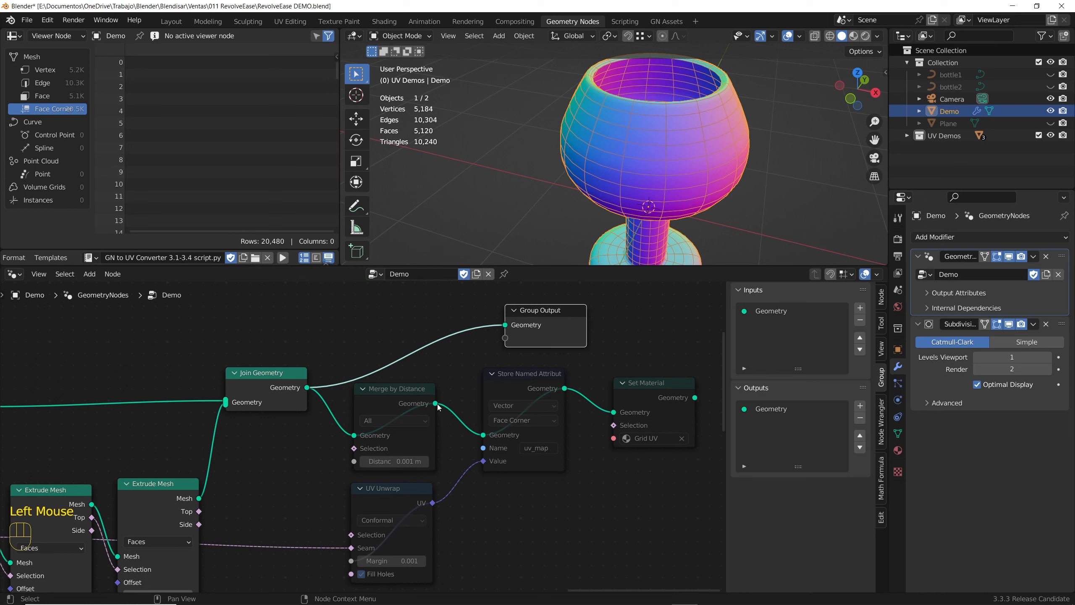
pyautogui.moveTo(436, 403); pyautogui.dragTo(553, 310)
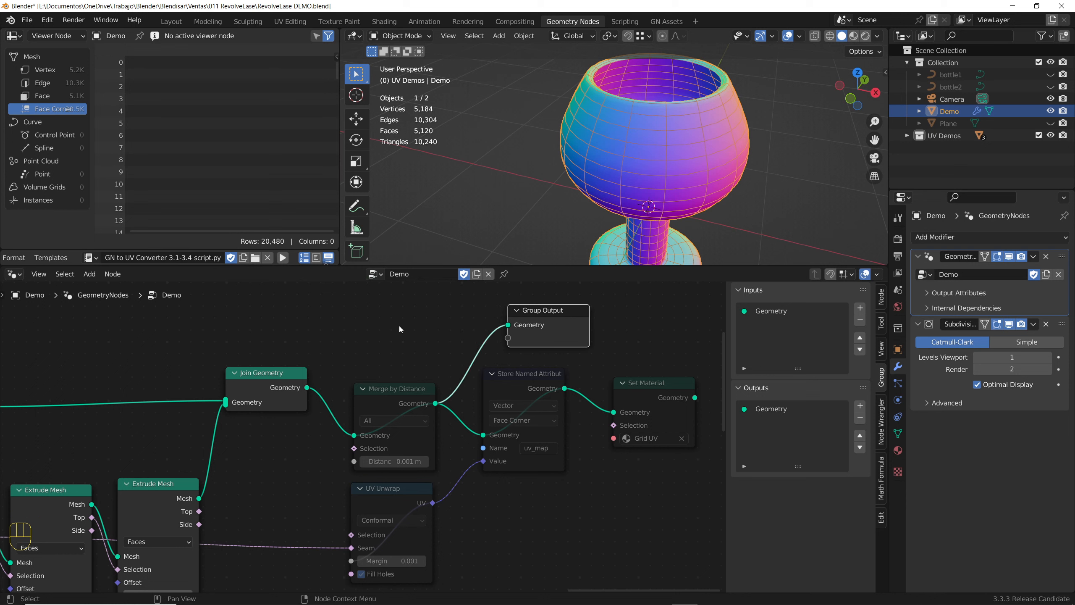
pyautogui.click(396, 394)
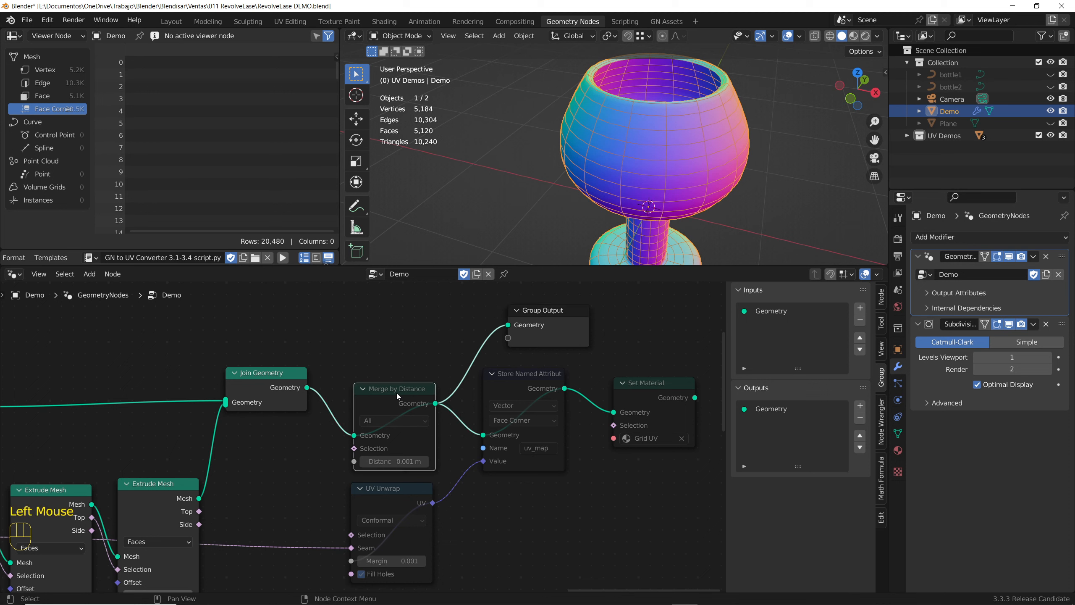
pyautogui.press('m')
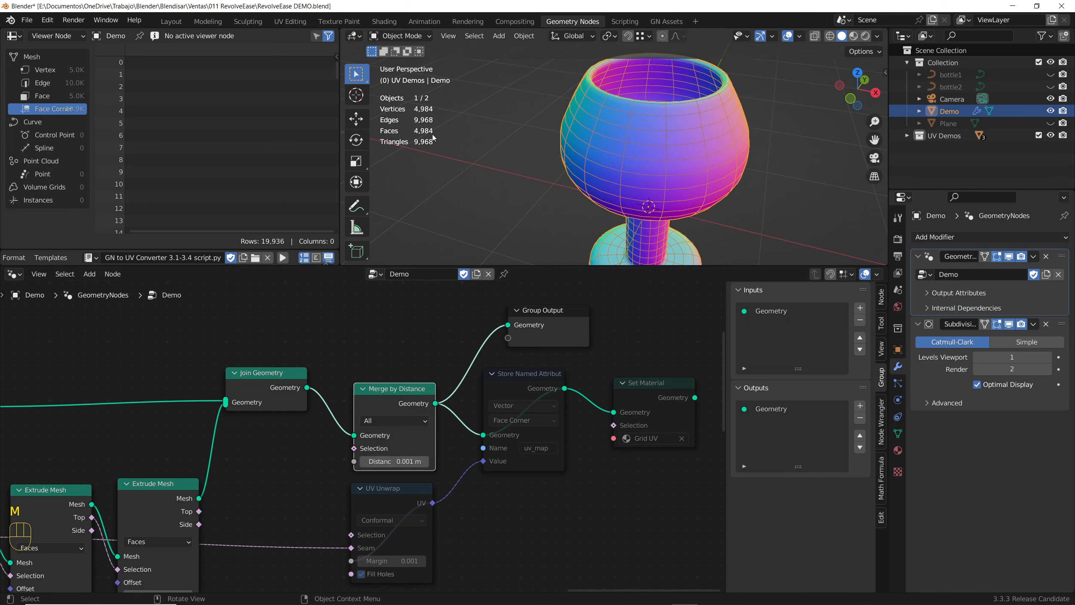
pyautogui.scroll(-2, 665, 128)
pyautogui.moveTo(665, 128); pyautogui.dragTo(641, 215, button='middle')
pyautogui.scroll(2, 652, 130)
pyautogui.scroll(-2, 550, 322)
pyautogui.moveTo(550, 322); pyautogui.dragTo(424, 313, button='middle')
pyautogui.scroll(2, 423, 313)
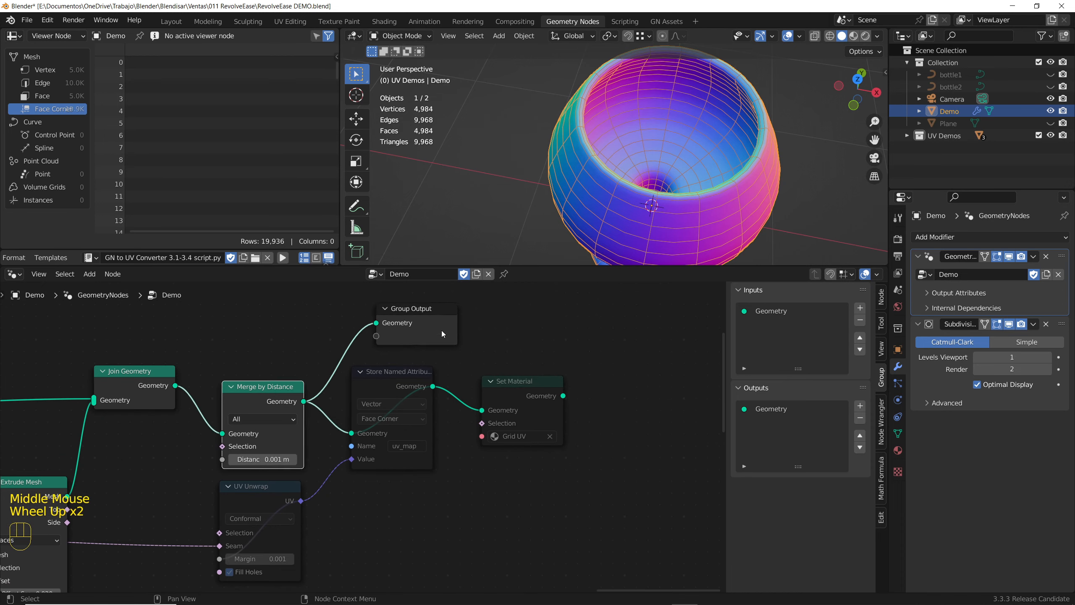
# Connect the Set Material output to the Group Output and unmute Set Material, with the viewport in Material Preview shading
pyautogui.moveTo(419, 313); pyautogui.dragTo(662, 389)
pyautogui.moveTo(564, 396); pyautogui.dragTo(655, 385)
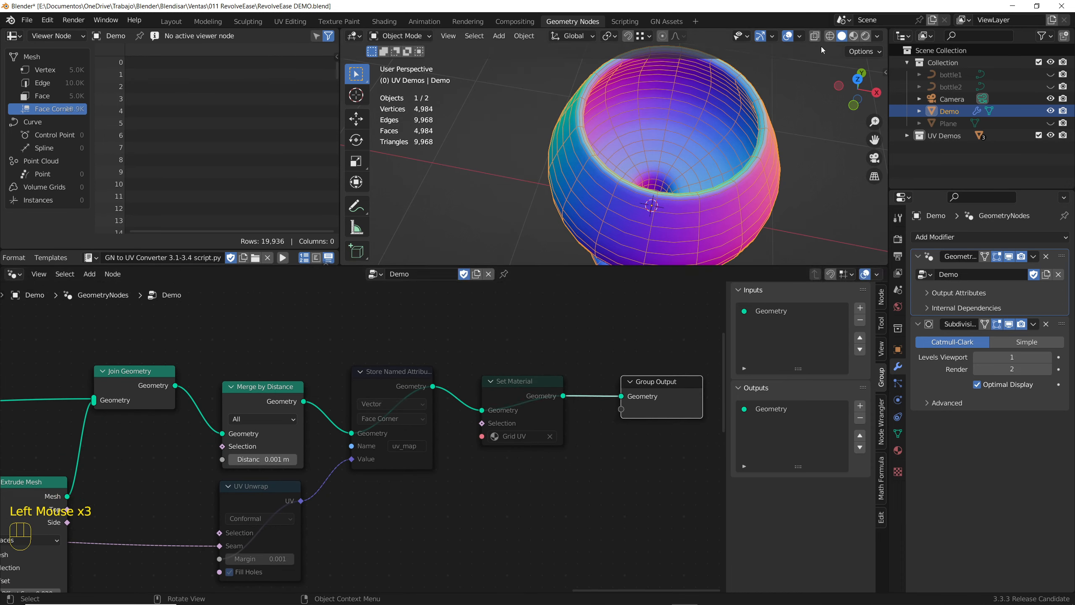
pyautogui.click(853, 36)
pyautogui.scroll(-2, 686, 167)
pyautogui.moveTo(685, 168); pyautogui.dragTo(682, 127, button='middle')
pyautogui.scroll(2, 683, 128)
pyautogui.click(529, 382)
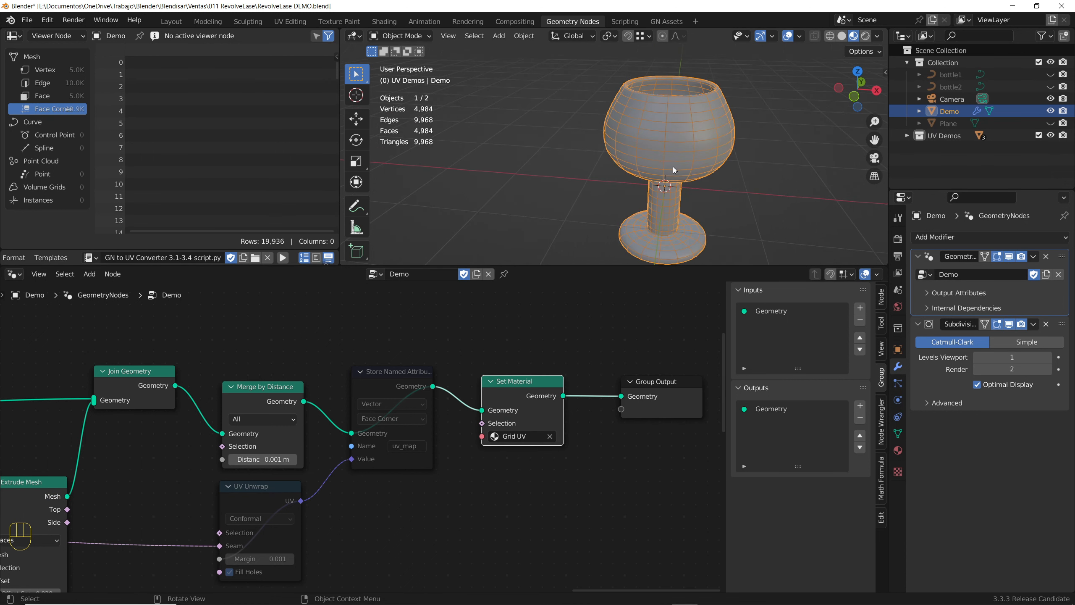
# Unmute the Store Named Attribute node for uv_map and the UV Unwrap node feeding its value
pyautogui.moveTo(376, 469); pyautogui.dragTo(524, 434, button='middle')
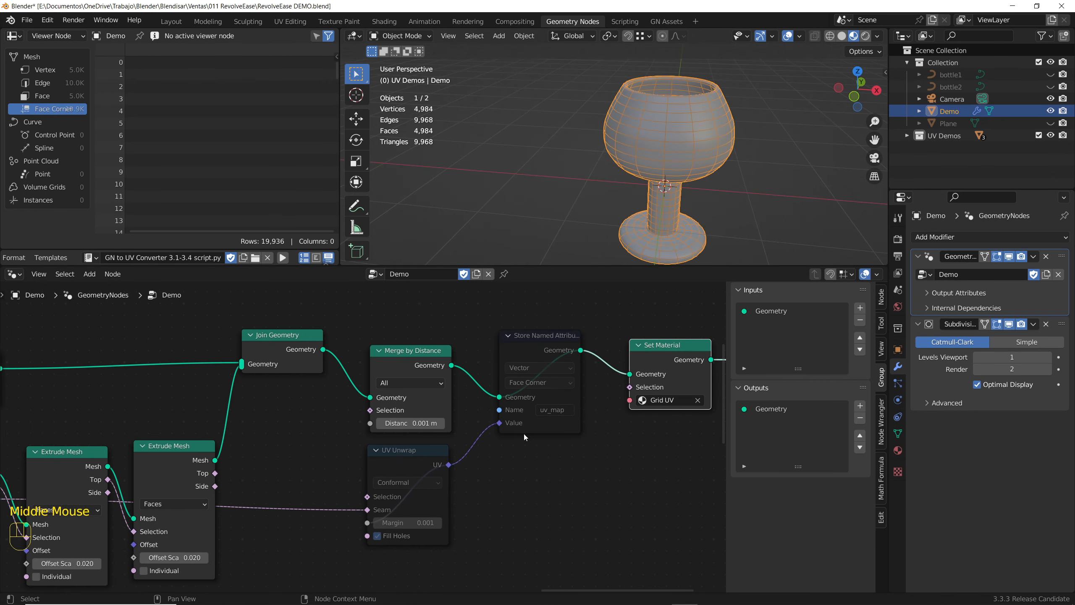
pyautogui.click(526, 348)
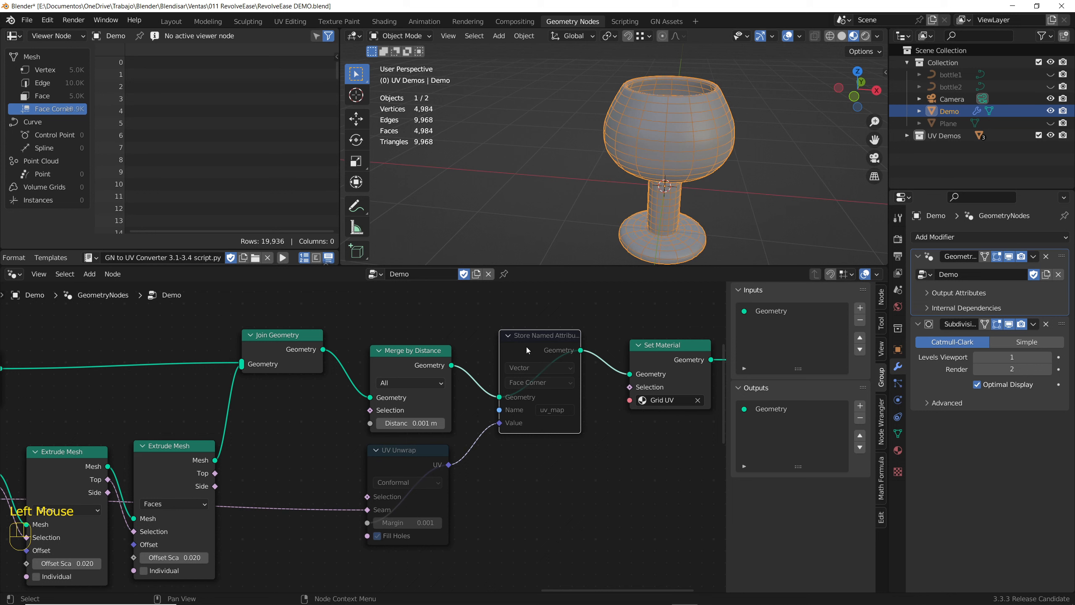
pyautogui.press('m')
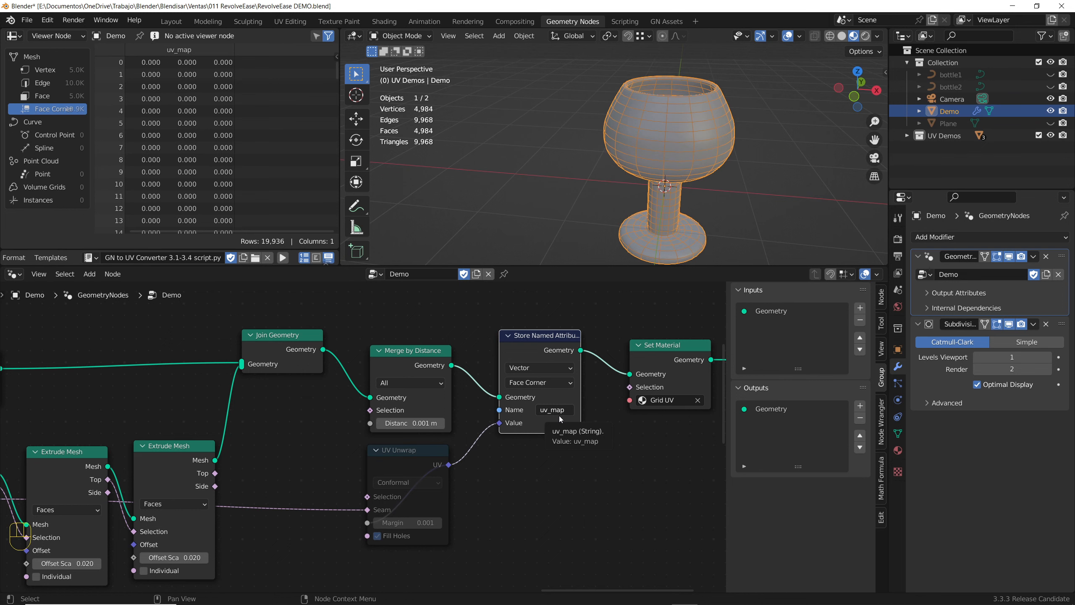
pyautogui.moveTo(406, 453); pyautogui.dragTo(475, 415, button='middle')
pyautogui.click(473, 417)
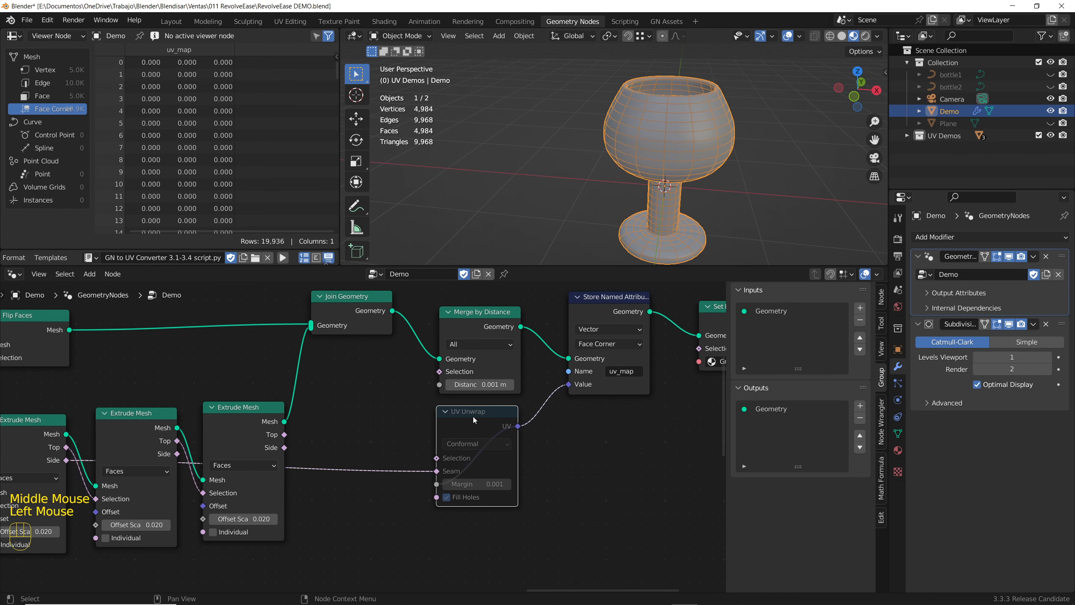
pyautogui.click(446, 429)
pyautogui.click(470, 419)
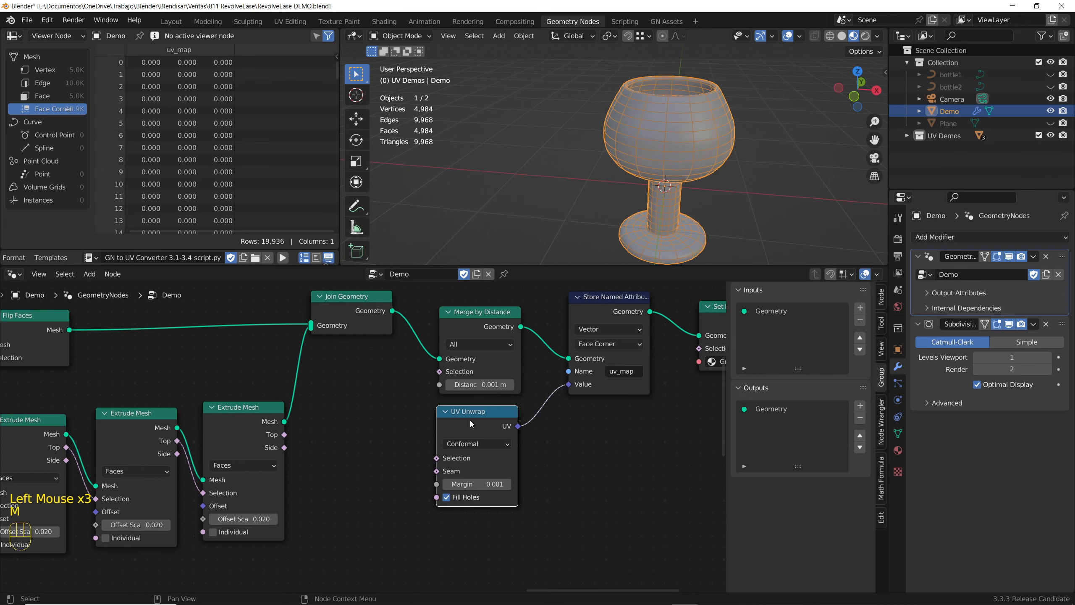
# Connect the Side output of the first Extrude Mesh node to the Seam input of UV Unwrap
pyautogui.scroll(-4, 471, 420)
pyautogui.moveTo(231, 449); pyautogui.dragTo(226, 439, button='middle')
pyautogui.scroll(3, 227, 439)
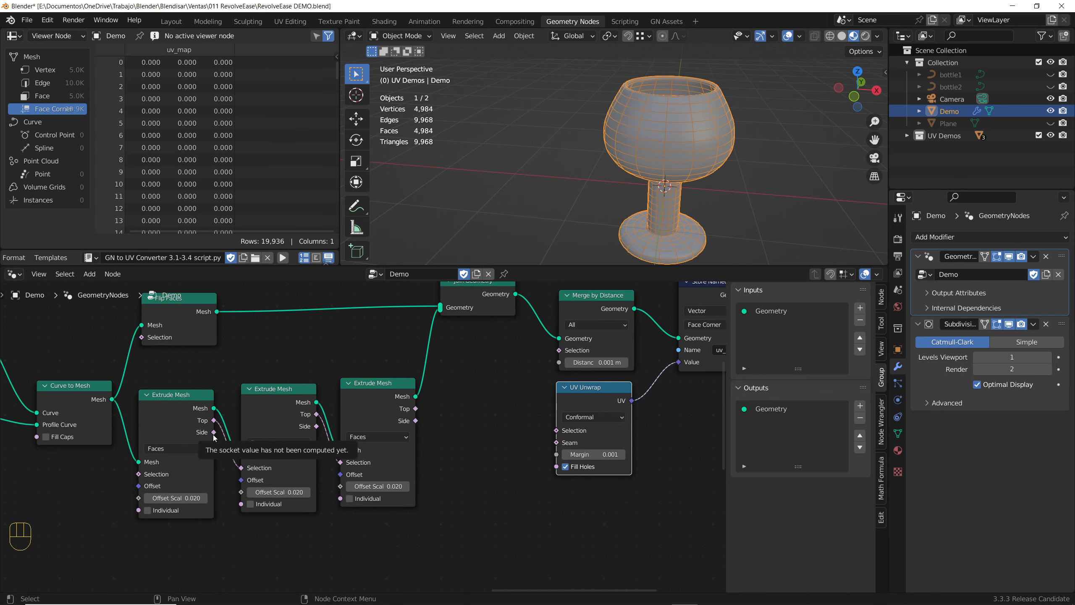
pyautogui.moveTo(214, 434); pyautogui.dragTo(558, 443)
# Deselect the goblet and examine its checker texture from several angles along with the complete node tree
pyautogui.click(710, 201)
pyautogui.scroll(2, 652, 134)
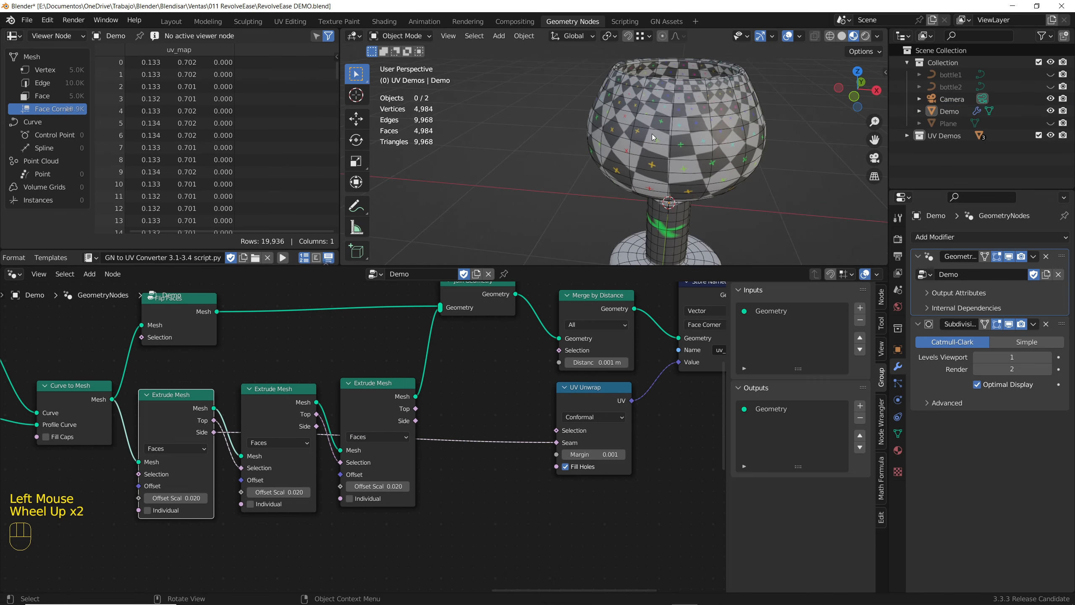
pyautogui.moveTo(667, 157); pyautogui.dragTo(679, 184, button='middle')
pyautogui.scroll(-3, 679, 184)
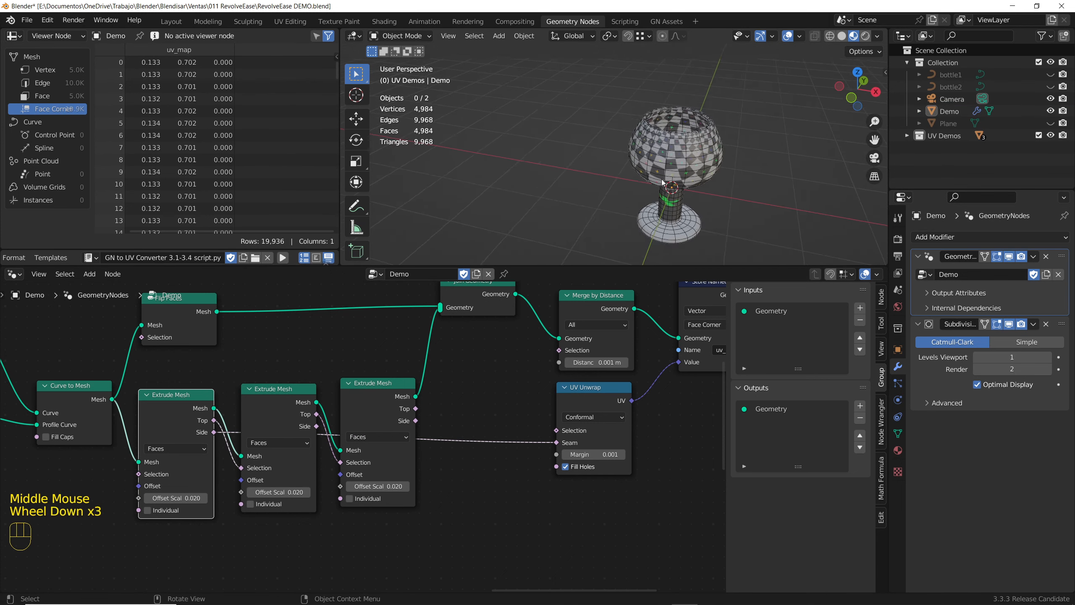
pyautogui.scroll(-3, 479, 433)
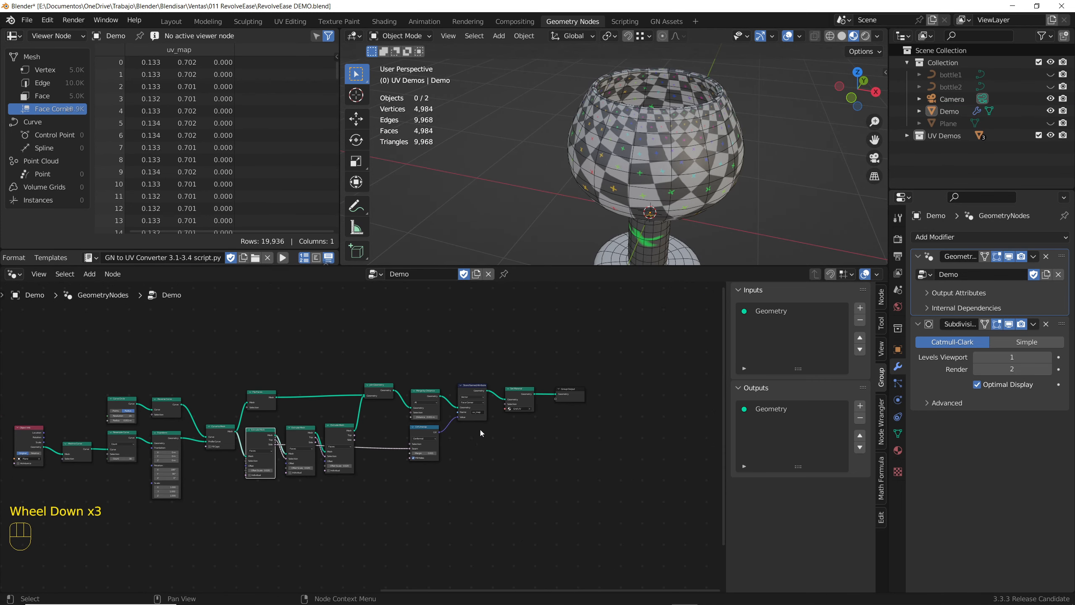
pyautogui.moveTo(461, 430); pyautogui.dragTo(509, 415, button='middle')
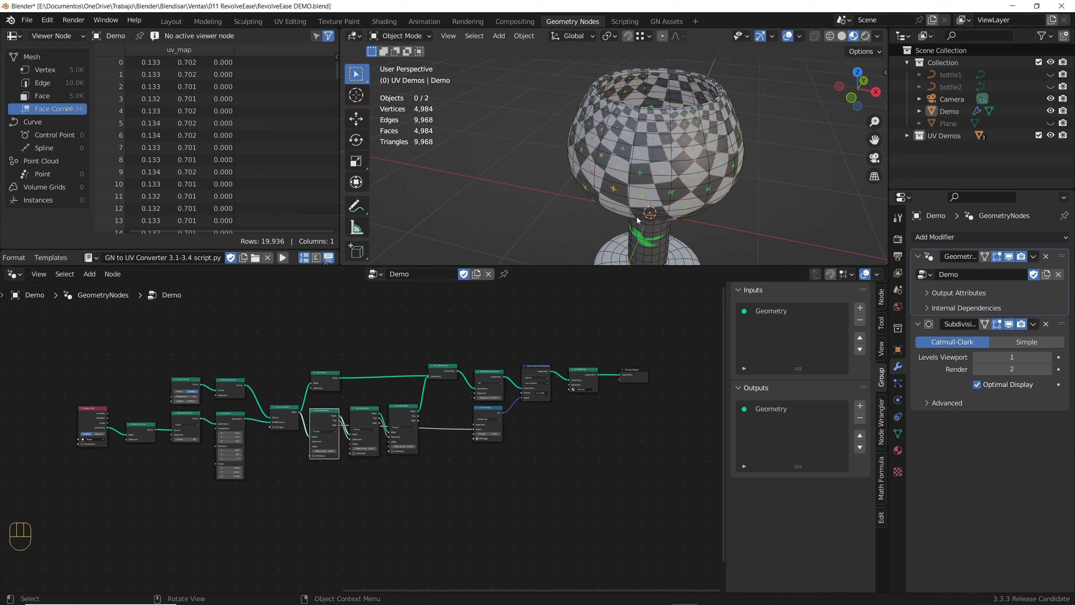
pyautogui.moveTo(642, 193); pyautogui.dragTo(639, 194, button='middle')
pyautogui.scroll(-3, 642, 193)
pyautogui.scroll(2, 642, 193)
pyautogui.scroll(1, 644, 193)
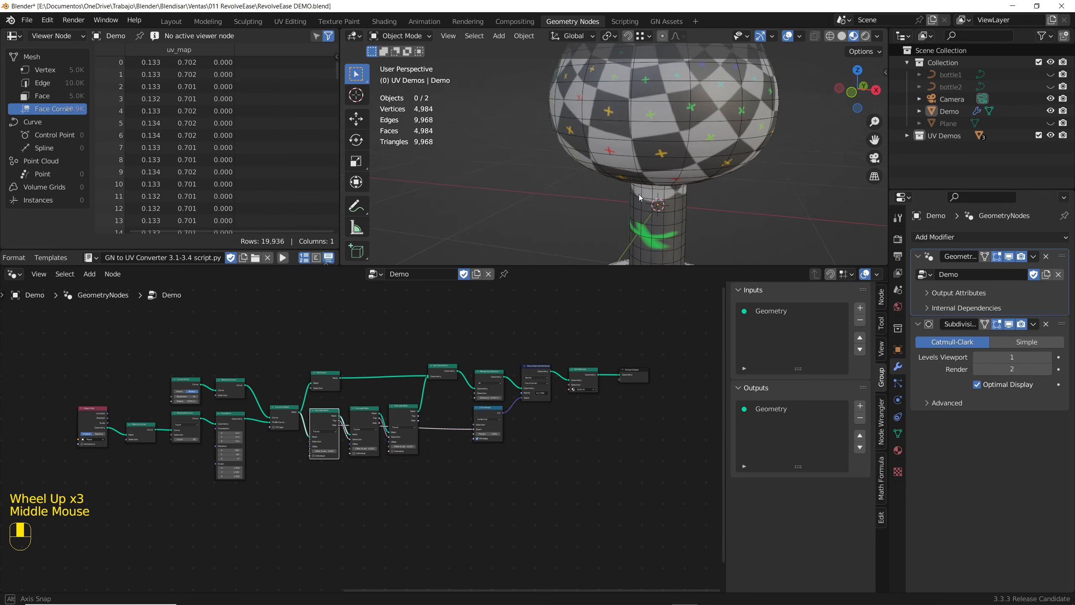
pyautogui.scroll(-3, 639, 194)
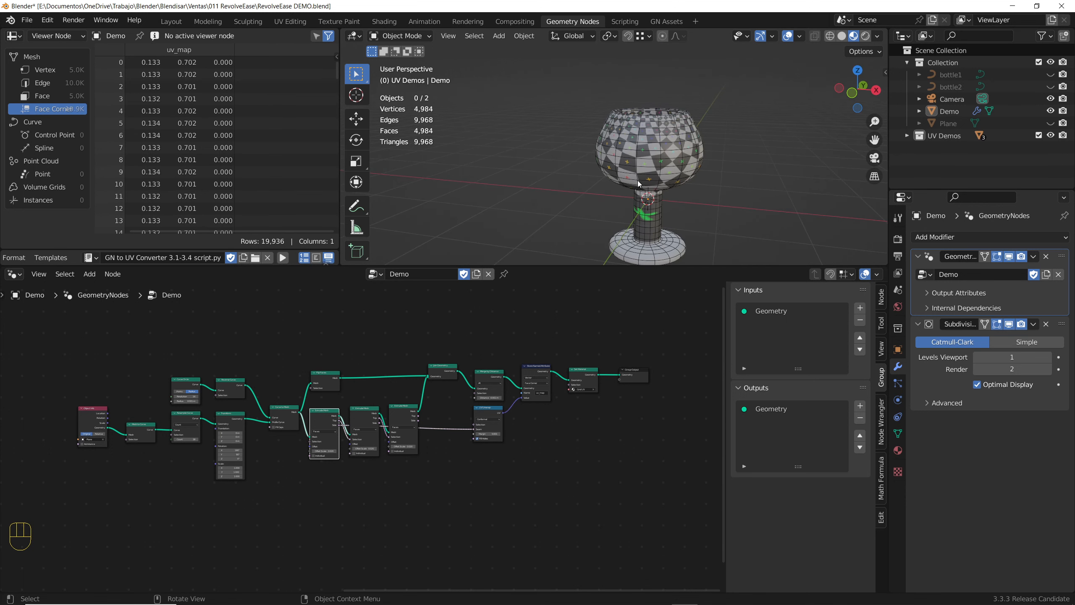
pyautogui.scroll(4, 356, 422)
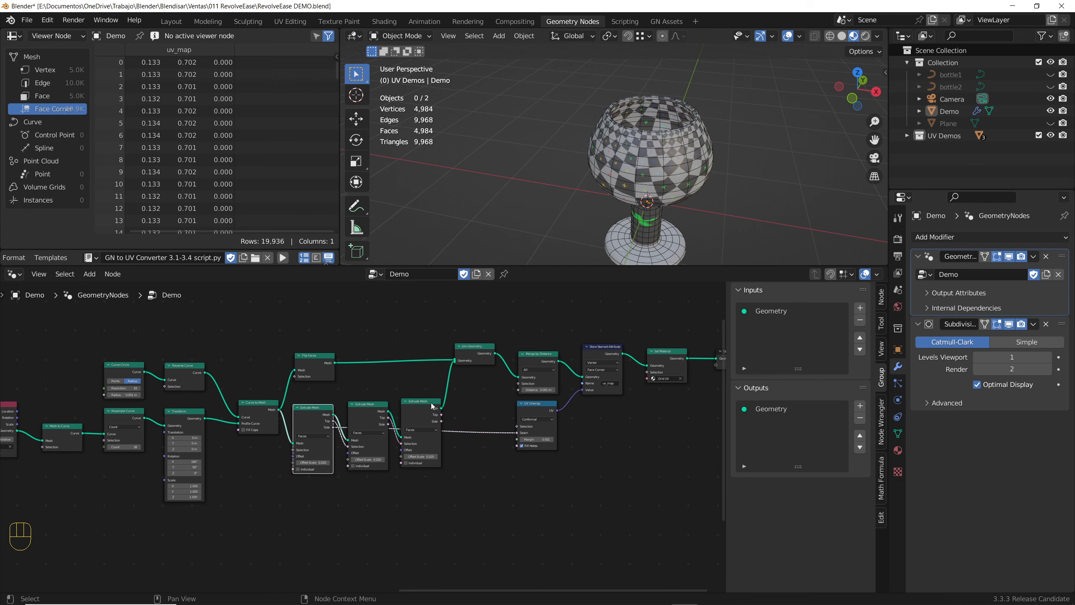
pyautogui.press('n')
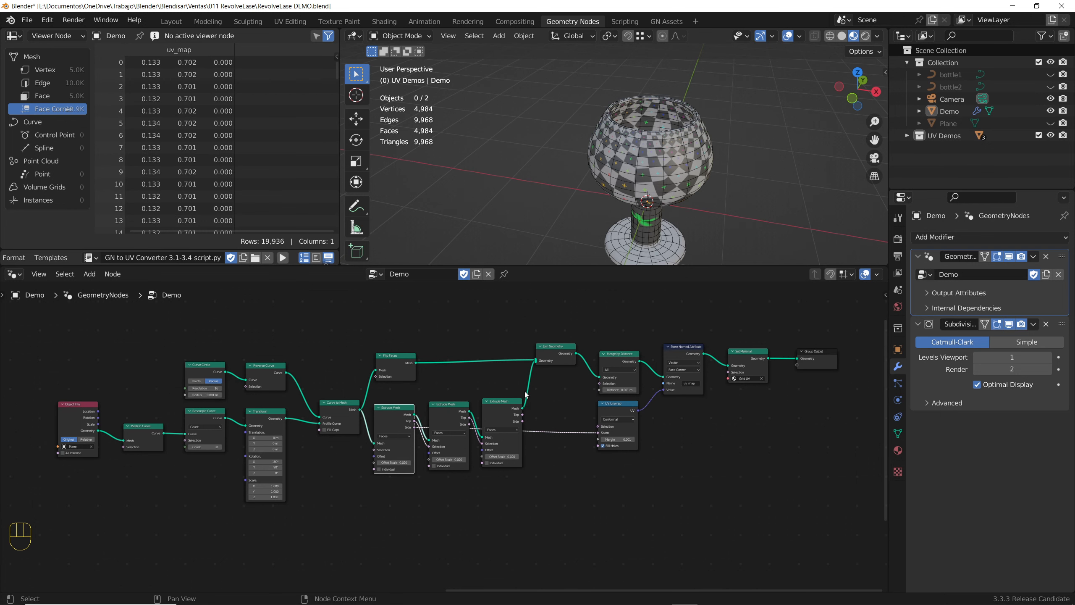
# Run the GN to UV Converter script on the Demo goblet and move the converted copy beside the original
pyautogui.click(601, 174)
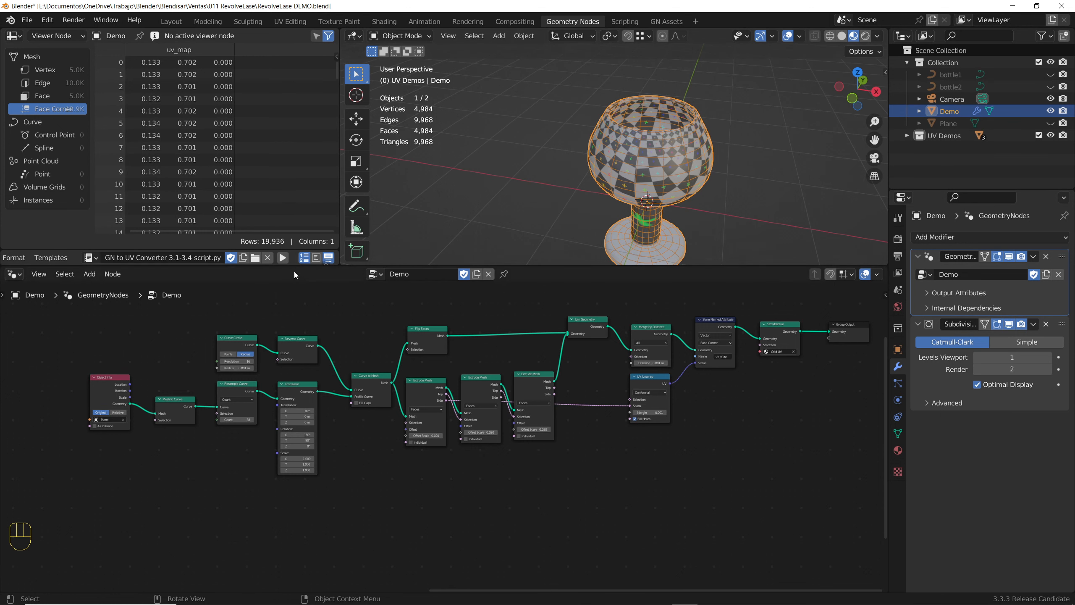
pyautogui.click(283, 258)
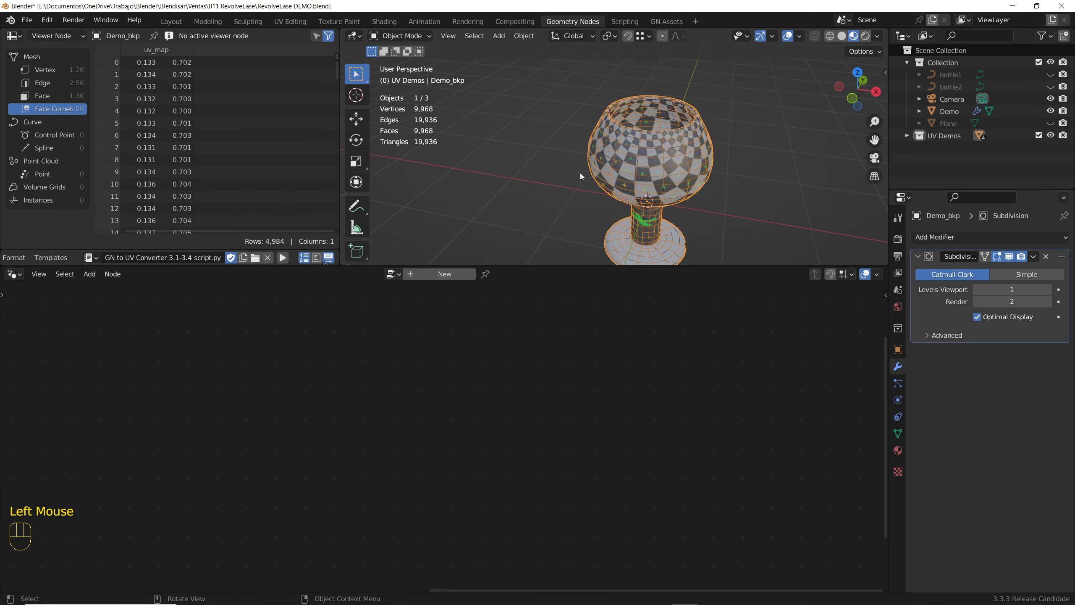
pyautogui.press('g')
pyautogui.click(444, 149)
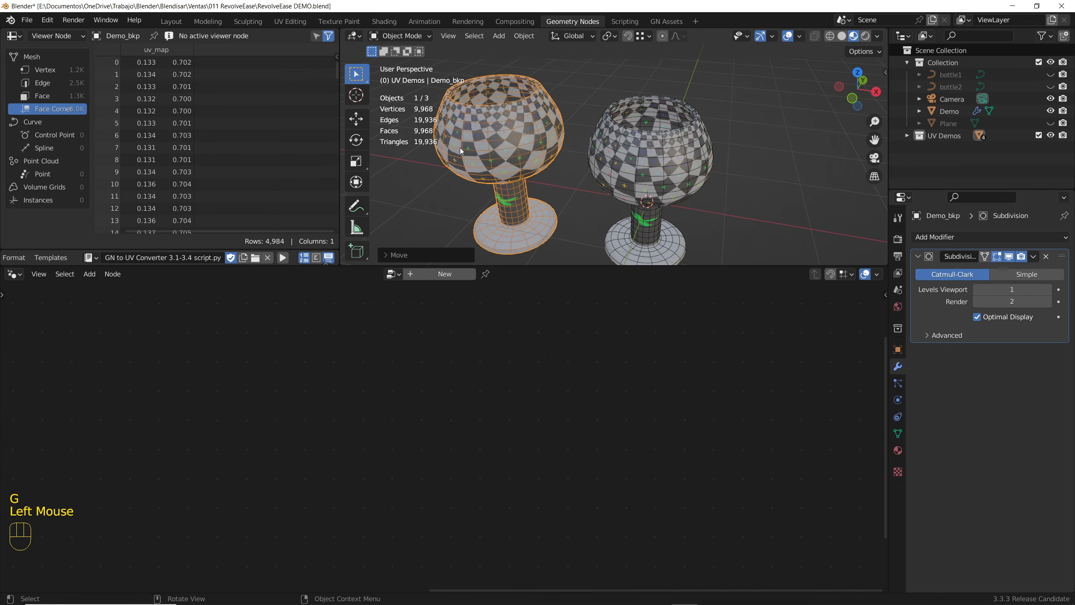
# Switch to the UV Editing workspace and examine the converted goblet's full UV layout over the color grid
pyautogui.click(291, 21)
pyautogui.press('a')
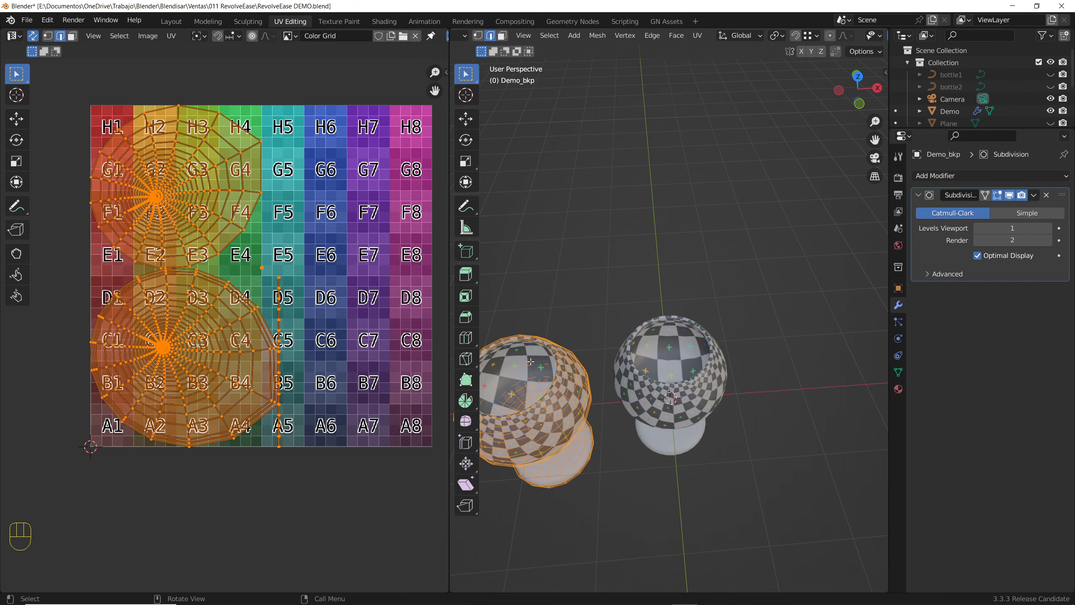
pyautogui.keyDown('shift'); pyautogui.moveTo(530, 361); pyautogui.dragTo(612, 355, button='middle'); pyautogui.keyUp('shift')
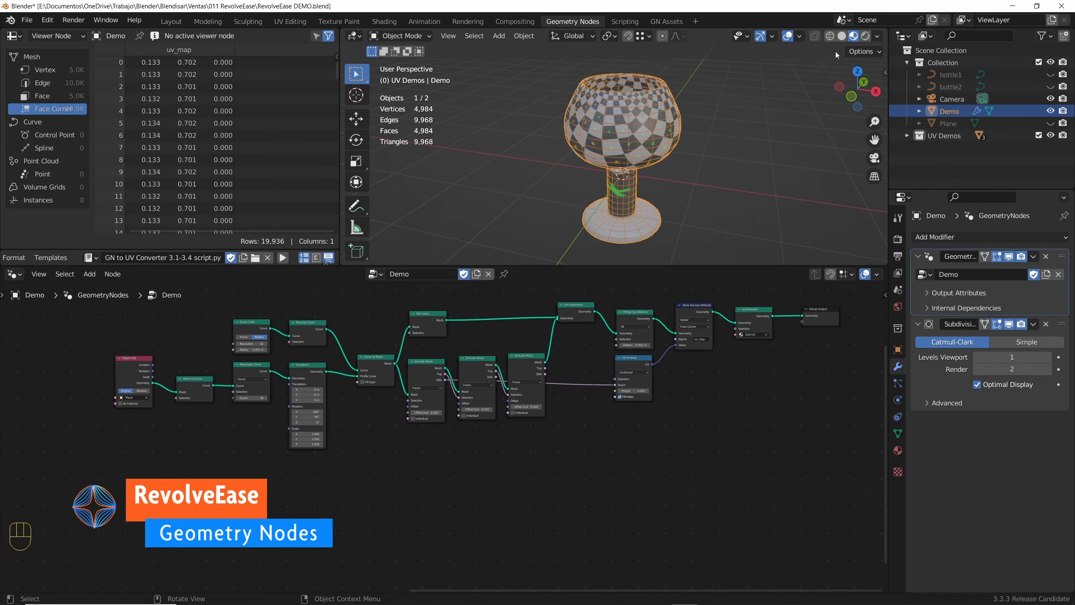
# Set the viewport to Solid shading and duplicate the Object Info and Mesh to Curve nodes below the node tree
pyautogui.click(840, 36)
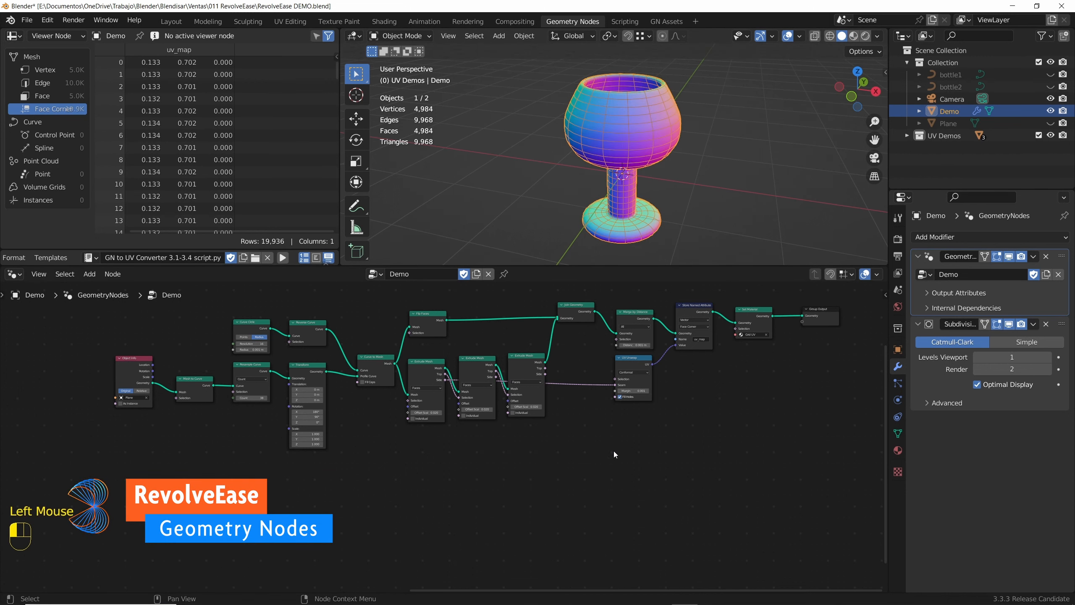
pyautogui.scroll(-1, 548, 454)
pyautogui.moveTo(548, 454); pyautogui.dragTo(539, 395, button='middle')
pyautogui.moveTo(191, 311); pyautogui.dragTo(243, 356)
pyautogui.hotkey('shift', 'd')
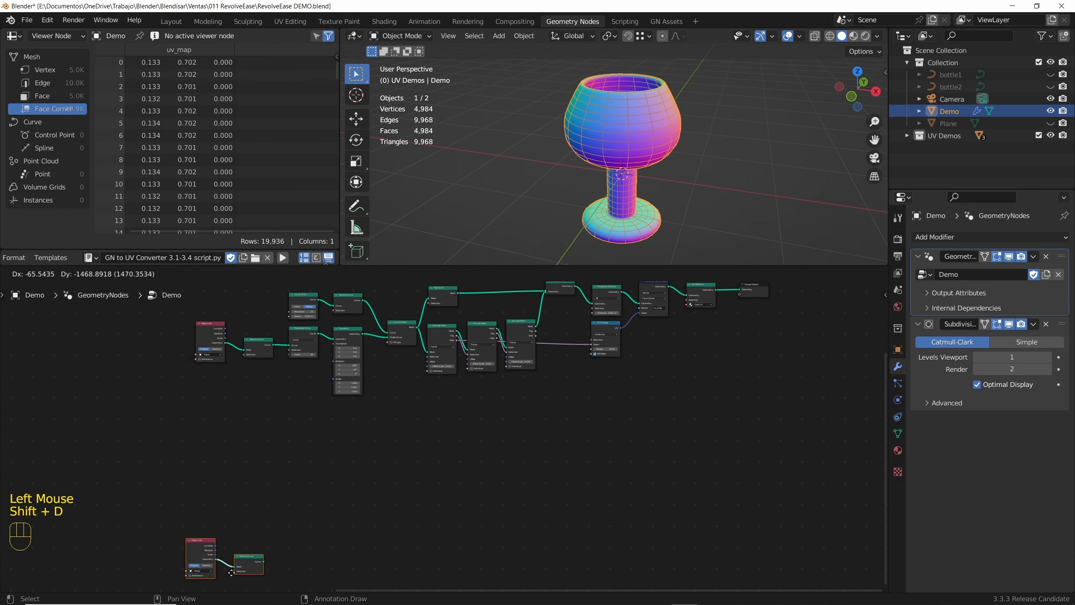
pyautogui.click(281, 541)
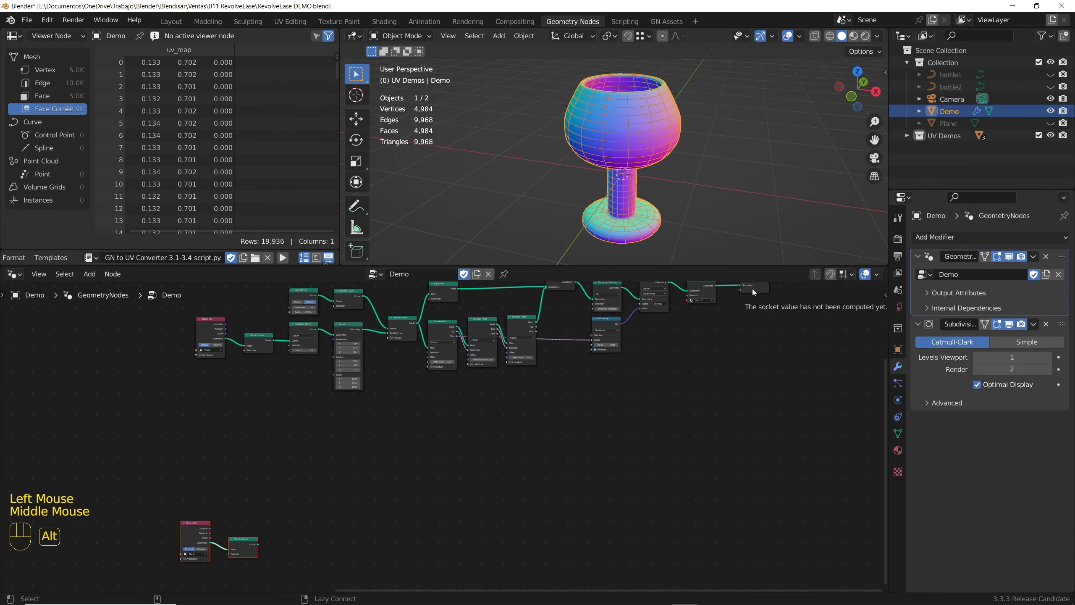
# Detach the Group Output from the original tree and connect the duplicated Mesh to Curve output to it
pyautogui.keyDown('alt'); pyautogui.moveTo(753, 289); pyautogui.dragTo(421, 560); pyautogui.keyUp('alt')
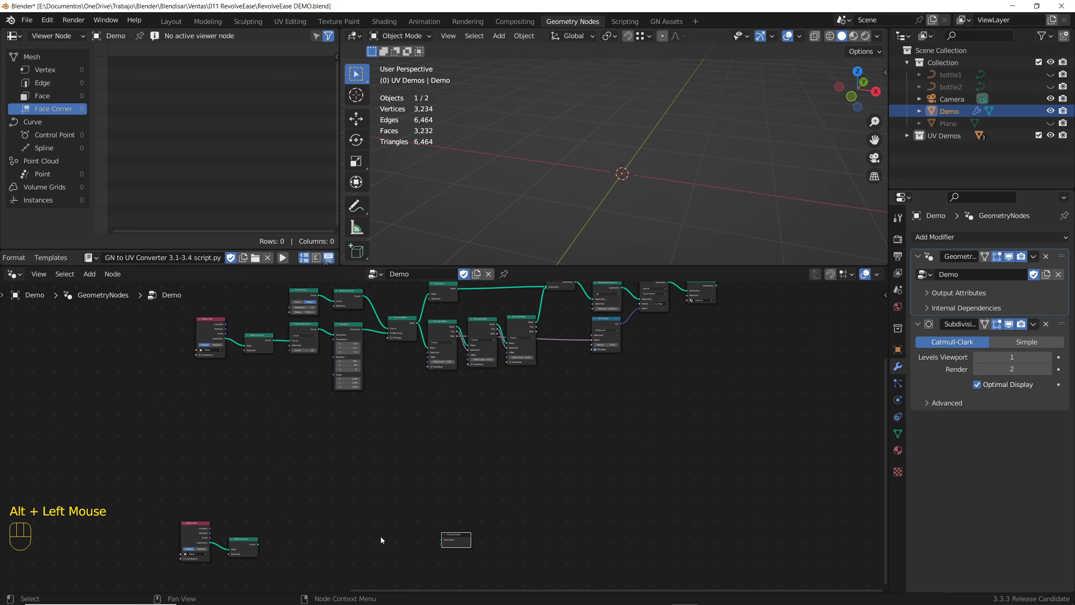
pyautogui.moveTo(380, 536); pyautogui.dragTo(471, 481, button='middle')
pyautogui.scroll(2, 410, 495)
pyautogui.scroll(4, 410, 499)
pyautogui.moveTo(410, 498); pyautogui.dragTo(446, 449, button='middle')
pyautogui.moveTo(286, 420); pyautogui.dragTo(753, 417)
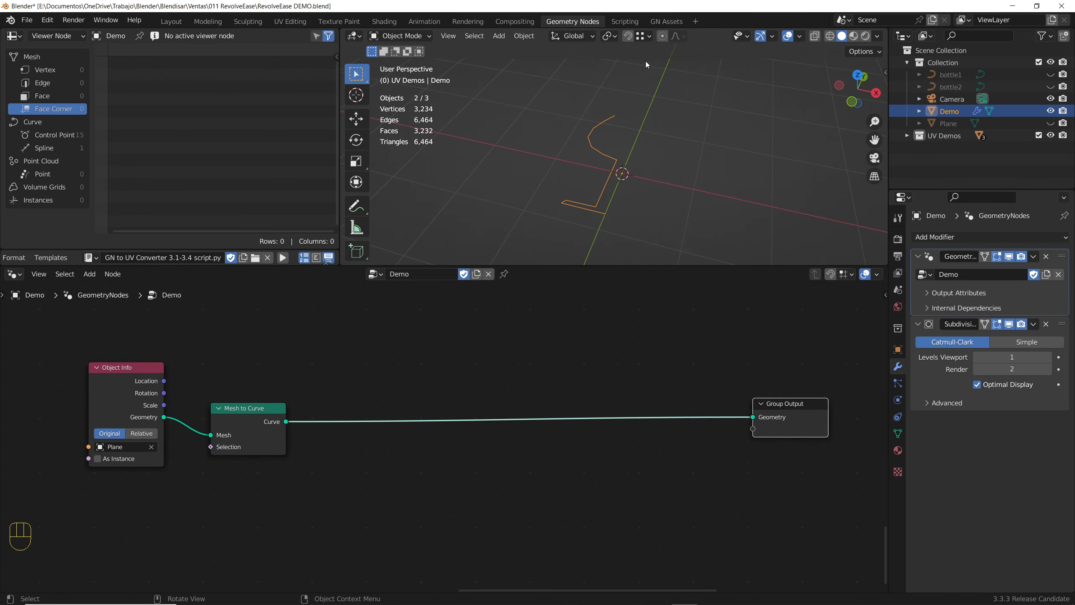
# Switch to the GN Assets workspace and check the asset library path in the Preferences' File Paths section
pyautogui.click(666, 21)
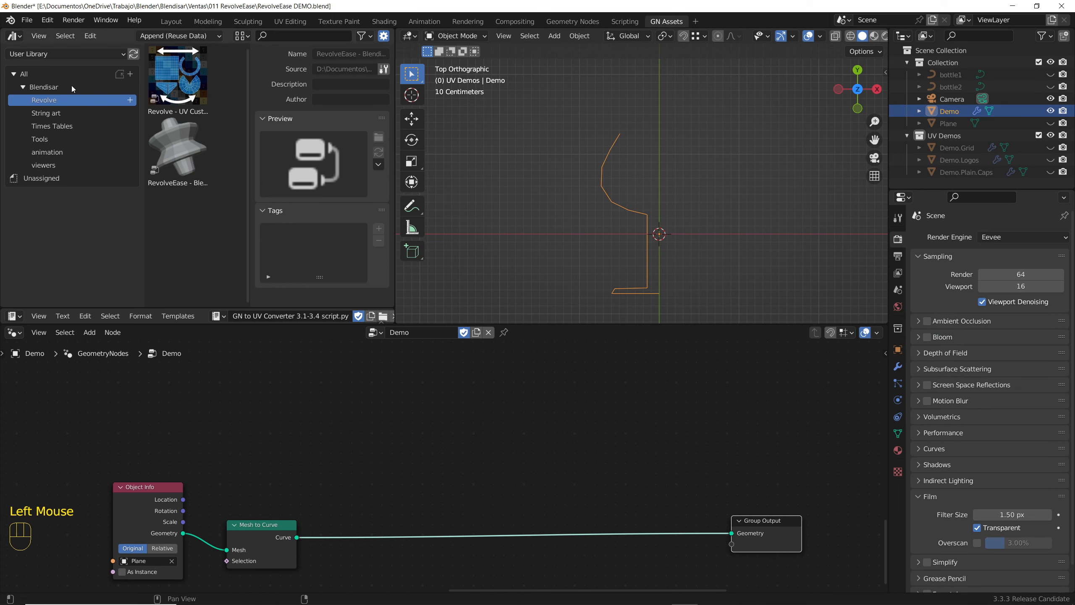
pyautogui.click(14, 36)
pyautogui.scroll(2, 449, 496)
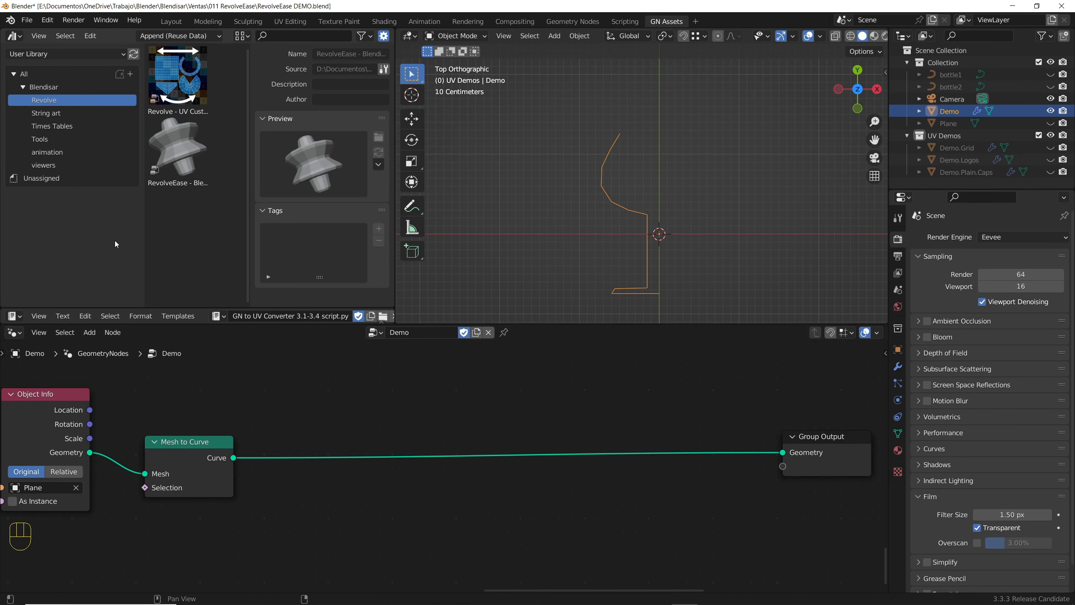
pyautogui.click(46, 20)
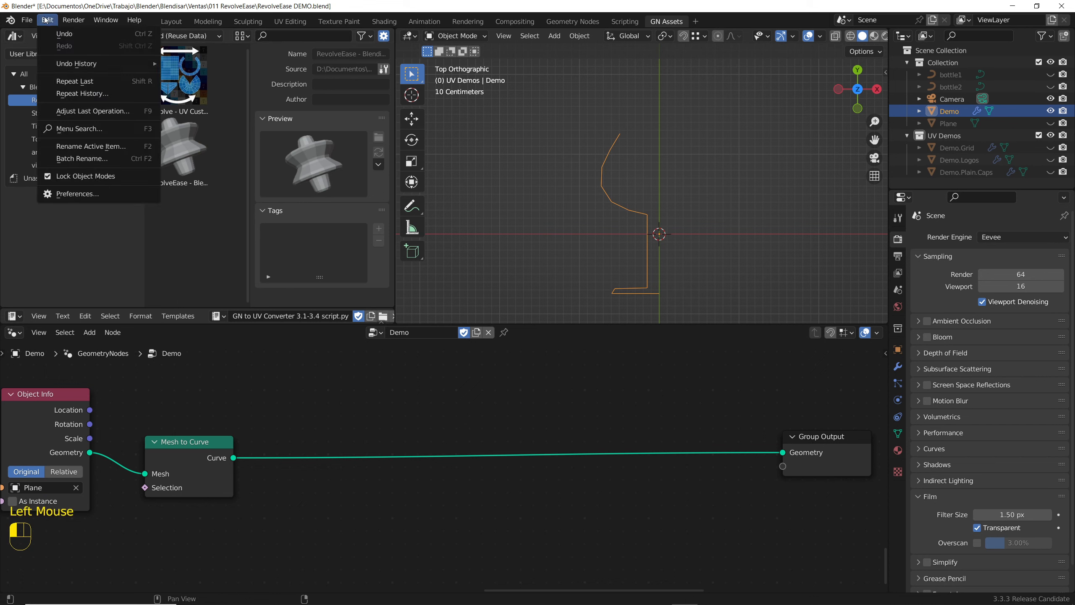
pyautogui.click(71, 193)
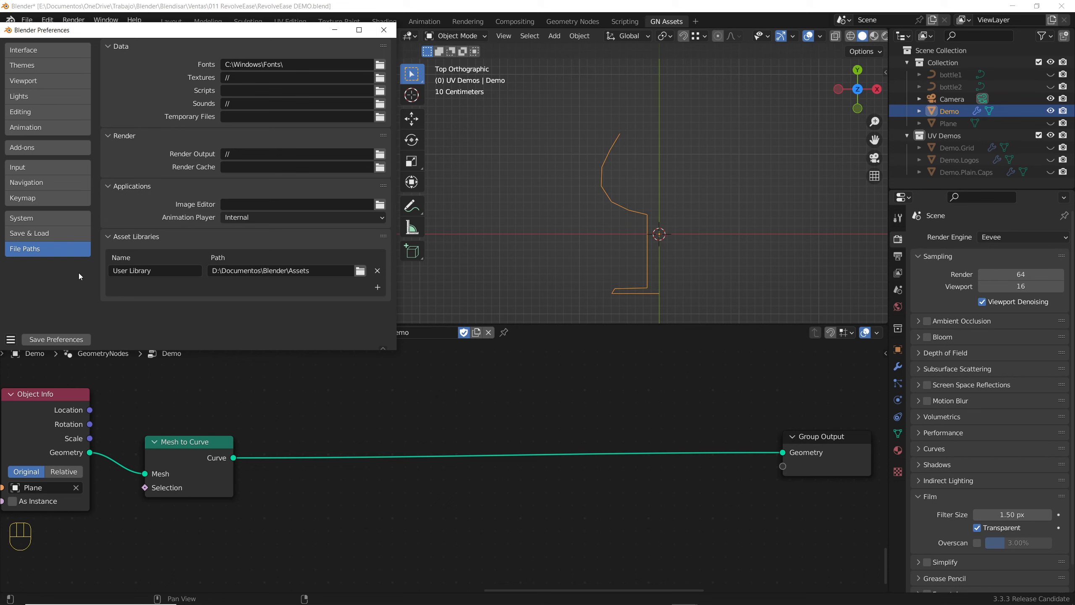
pyautogui.click(383, 30)
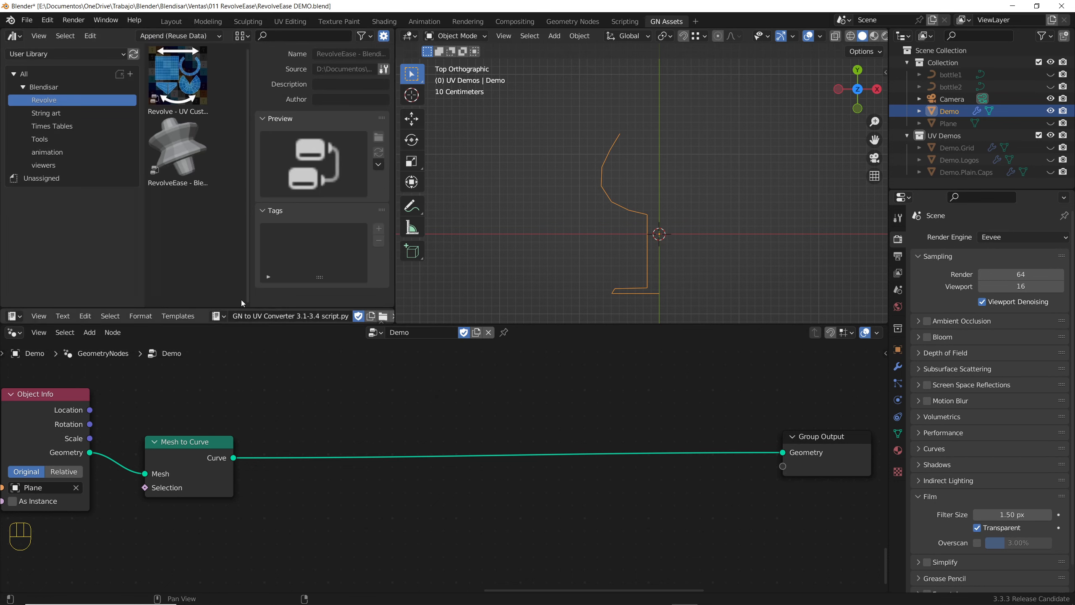
# Add the RevolveEase - Blendisar asset, widen its node and insert it between Mesh to Curve and Group Output
pyautogui.click(179, 138)
pyautogui.moveTo(175, 135); pyautogui.dragTo(450, 482)
pyautogui.click(521, 519)
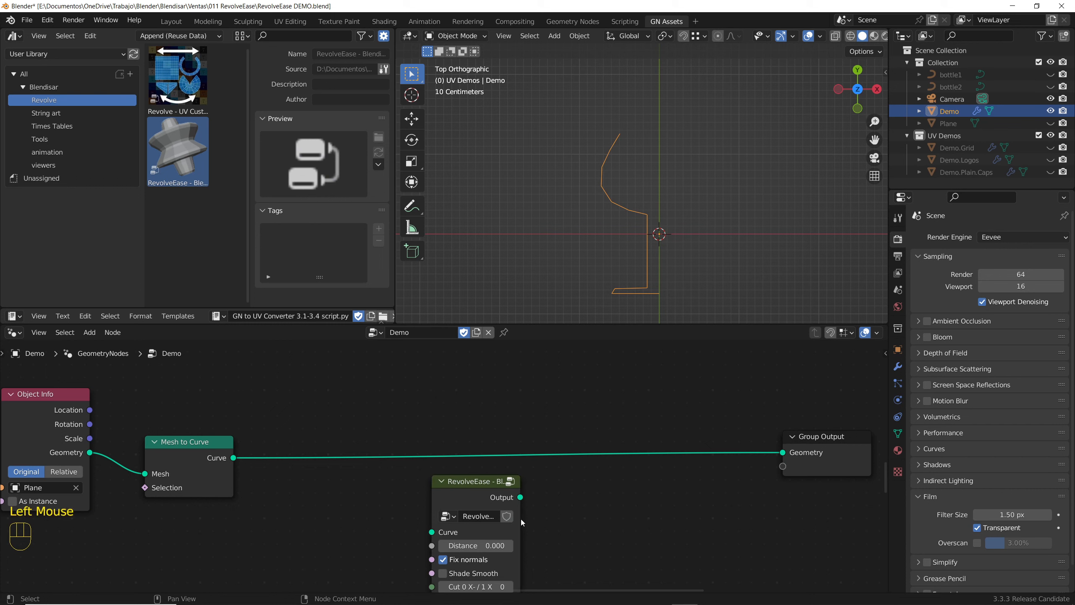
pyautogui.moveTo(520, 519); pyautogui.dragTo(611, 515)
pyautogui.moveTo(523, 484); pyautogui.dragTo(512, 424)
pyautogui.moveTo(678, 65); pyautogui.dragTo(659, 195, button='middle')
pyautogui.moveTo(659, 195); pyautogui.dragTo(658, 200, button='middle')
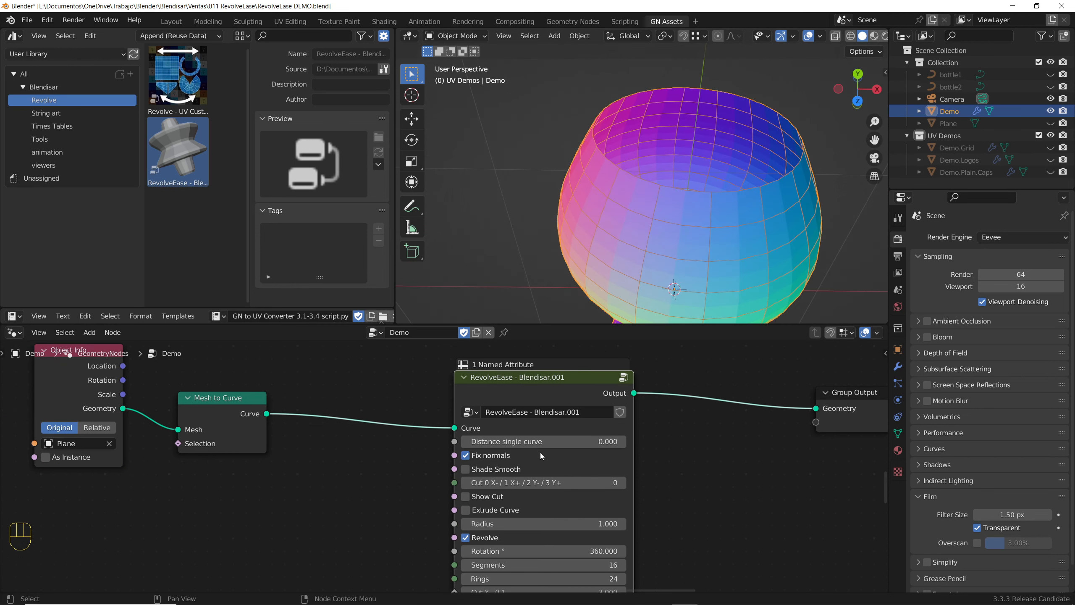
# Set the RevolveEase node's Distance single curve to -0.420 to give the goblet wall thickness
pyautogui.scroll(1, 540, 451)
pyautogui.scroll(2, 560, 440)
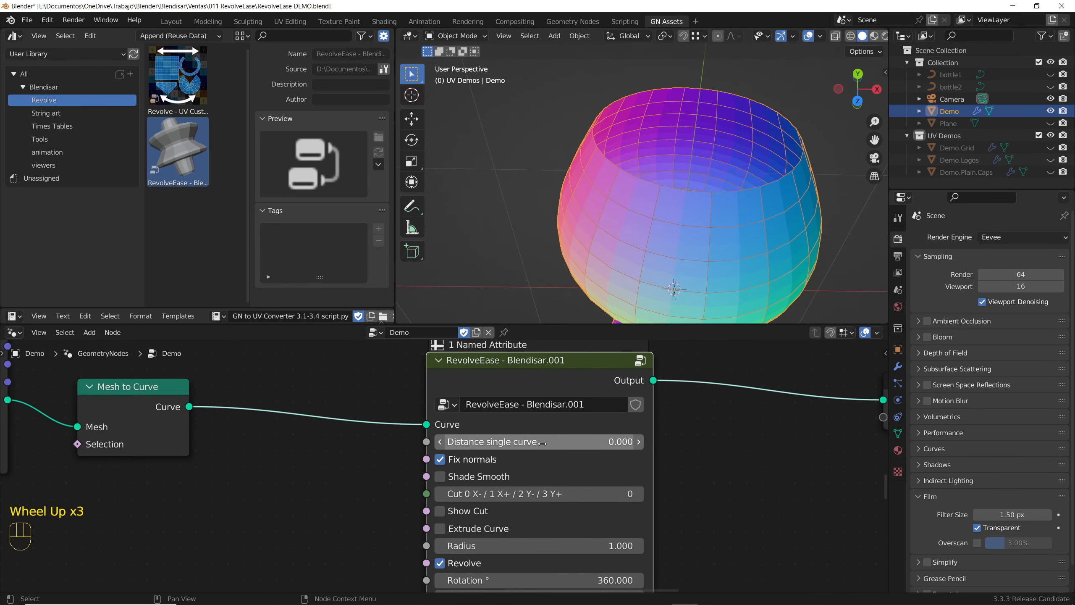
pyautogui.keyDown('shift'); pyautogui.click(468, 443); pyautogui.keyUp('shift')
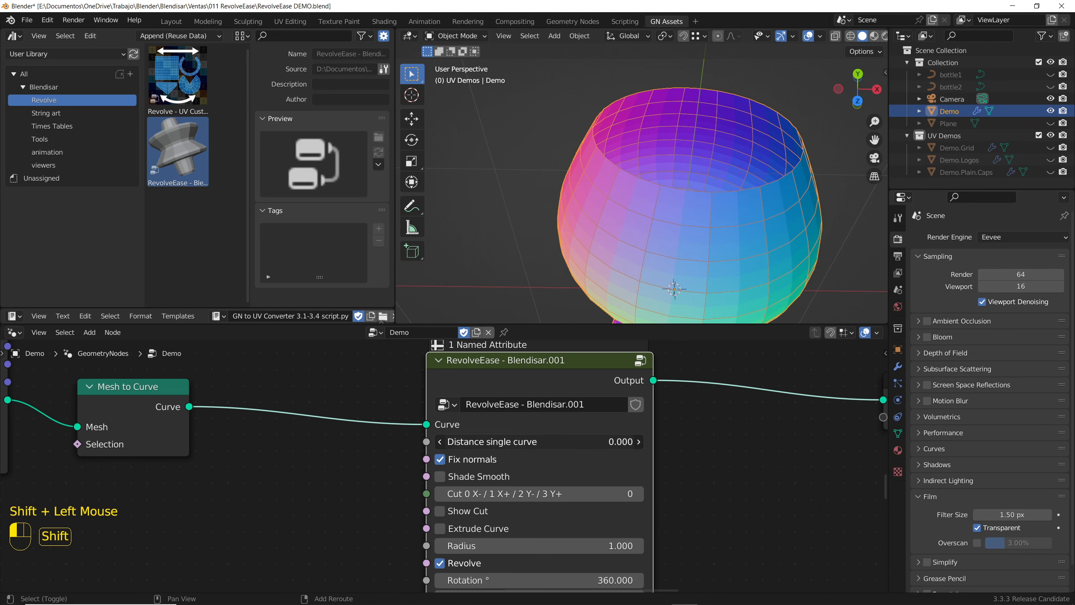
pyautogui.moveTo(468, 444); pyautogui.dragTo(548, 440)
pyautogui.scroll(1, 549, 440)
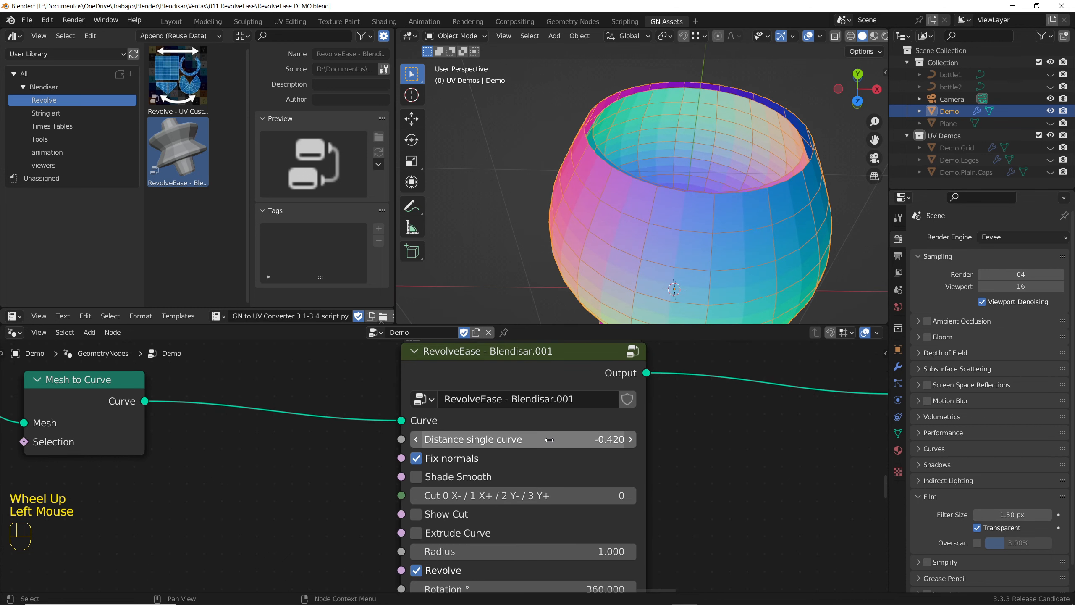
# Enable Start Thickness cap on the RevolveEase node and inspect the goblet's rim
pyautogui.scroll(-3, 537, 439)
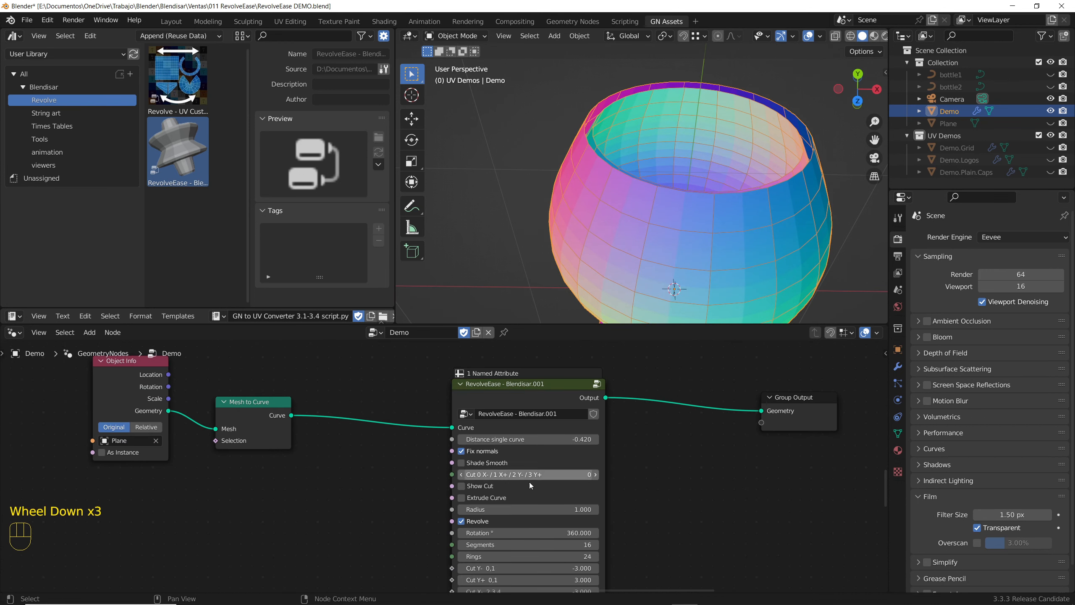
pyautogui.moveTo(521, 534); pyautogui.dragTo(505, 470, button='middle')
pyautogui.scroll(5, 464, 539)
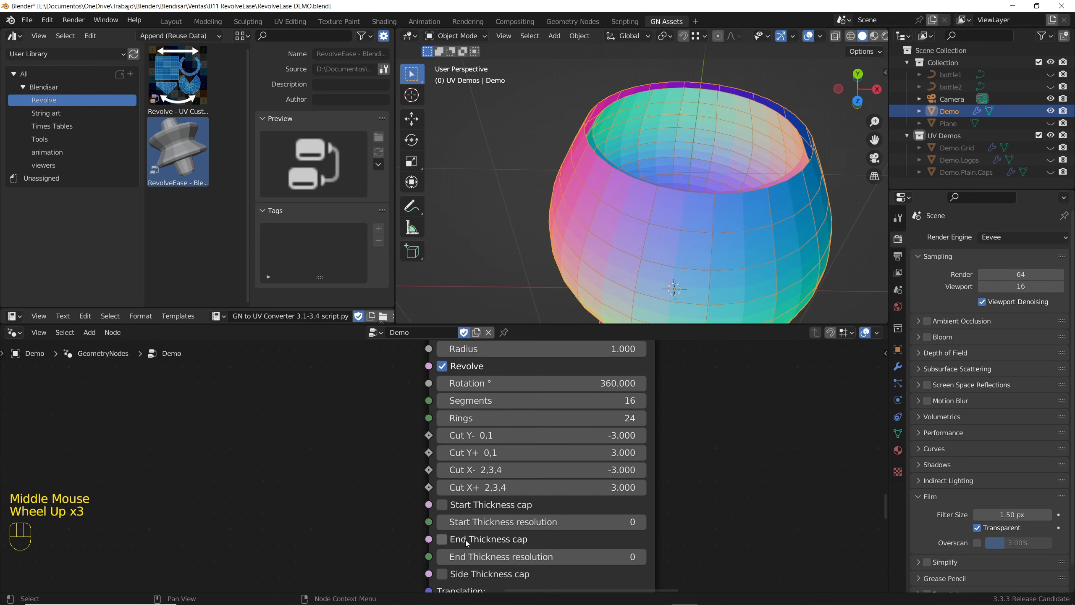
pyautogui.click(451, 502)
pyautogui.moveTo(615, 110); pyautogui.dragTo(572, 151, button='middle')
pyautogui.scroll(5, 573, 152)
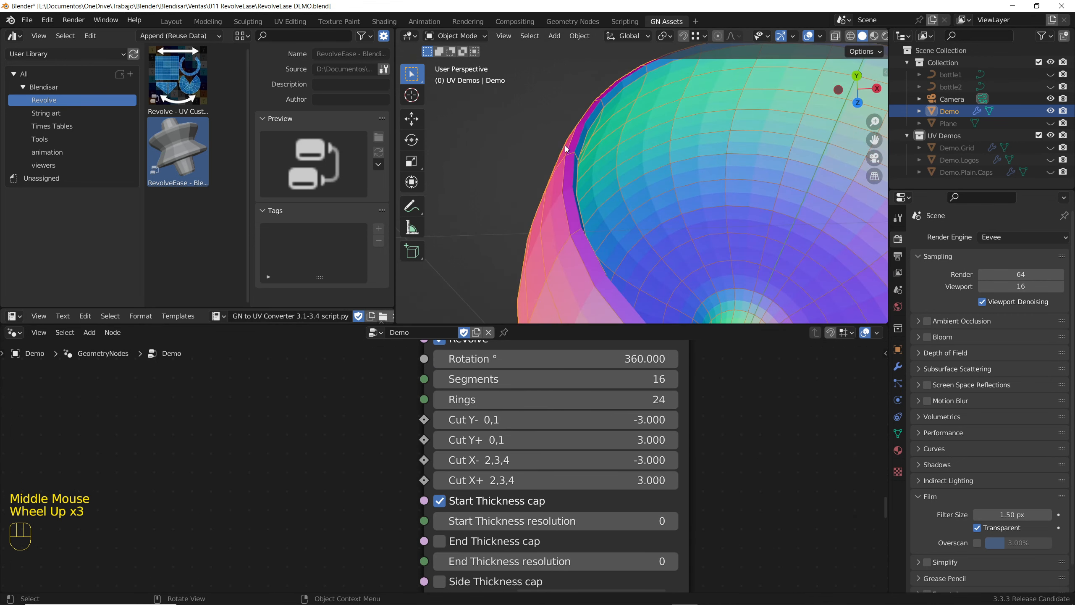
pyautogui.scroll(-2, 574, 153)
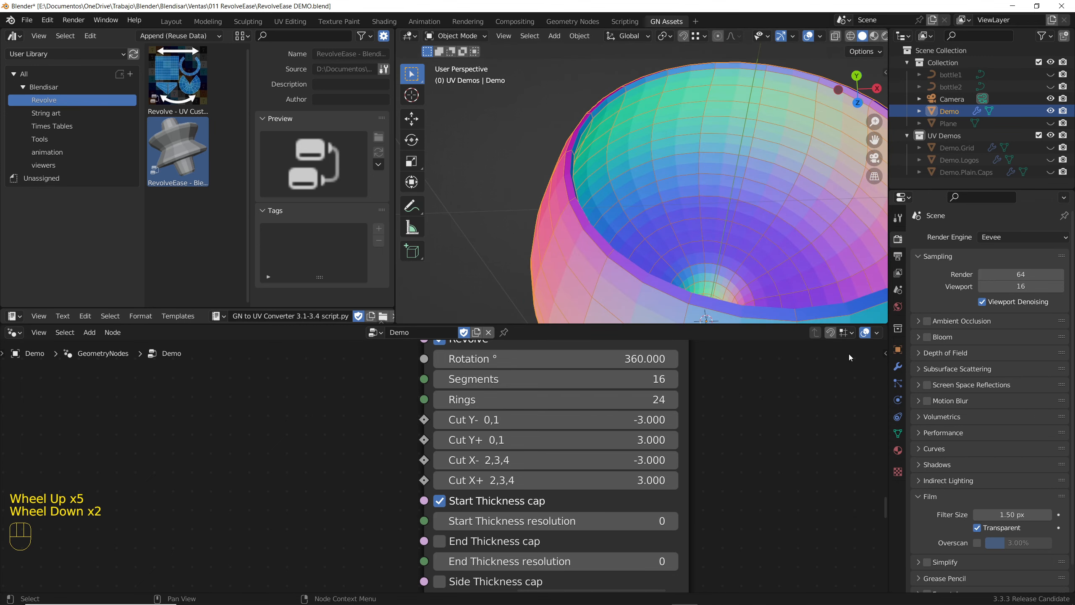
# Hide the Subdivision modifier in the viewport and set the Start Thickness resolution to 2
pyautogui.click(897, 366)
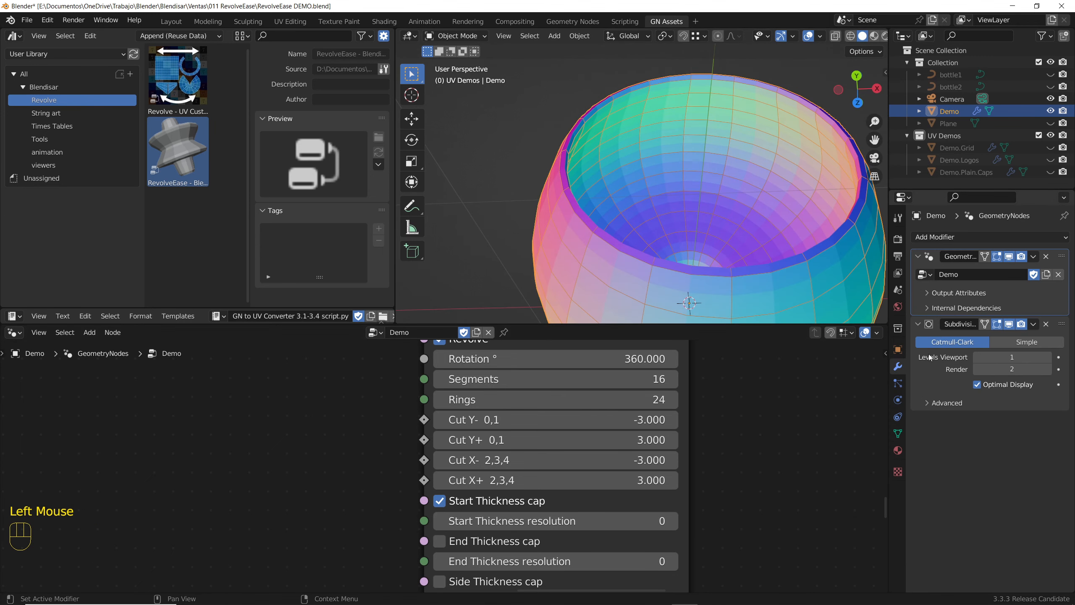
pyautogui.click(1009, 324)
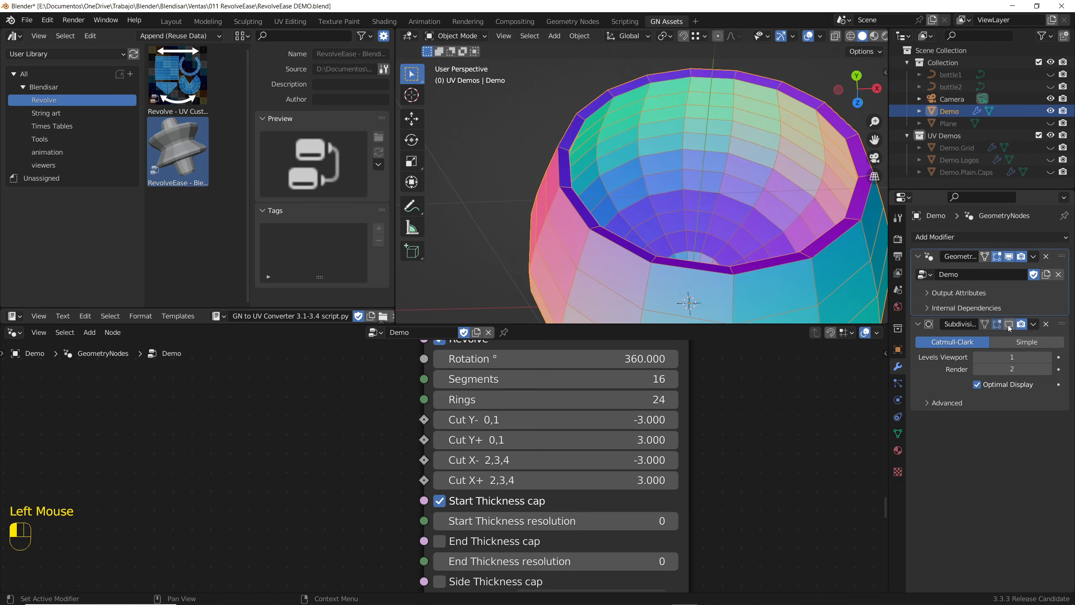
pyautogui.moveTo(548, 146); pyautogui.dragTo(554, 141, button='middle')
pyautogui.scroll(2, 554, 141)
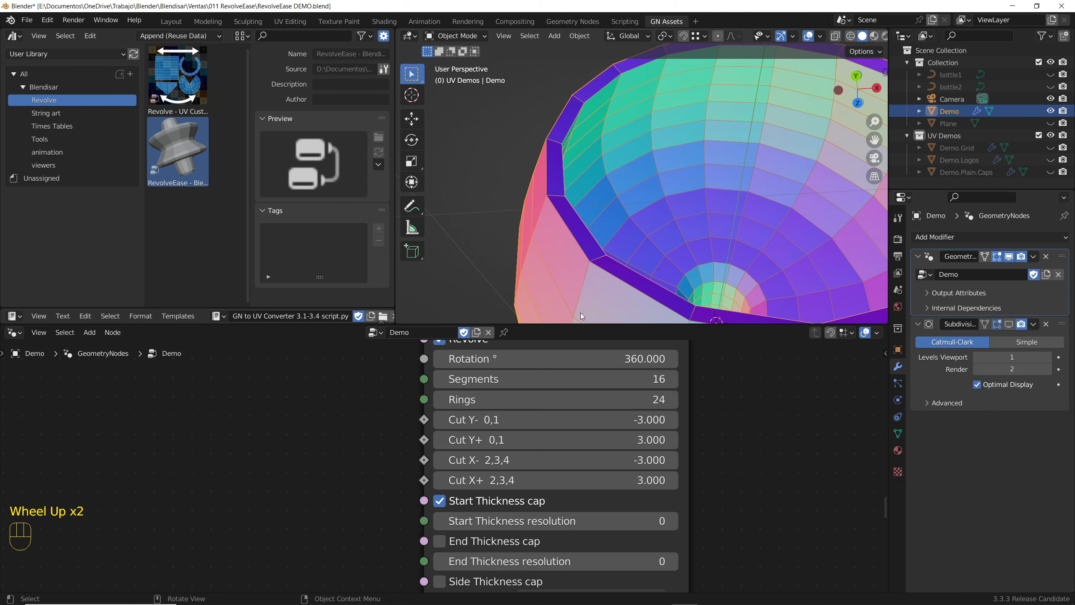
pyautogui.moveTo(691, 511); pyautogui.dragTo(674, 483, button='middle')
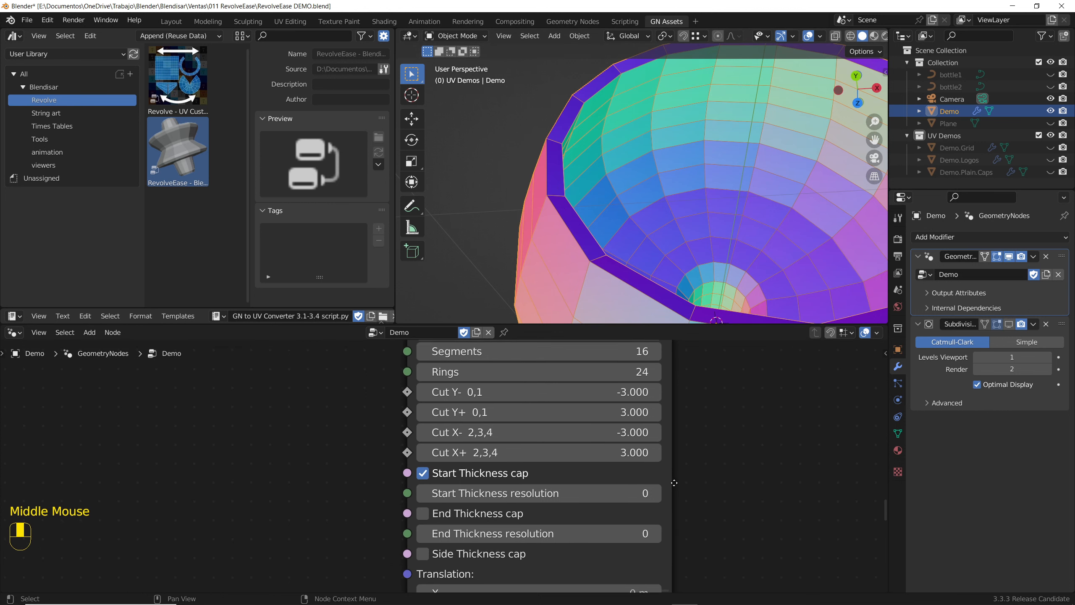
pyautogui.click(656, 495)
pyautogui.click(656, 496)
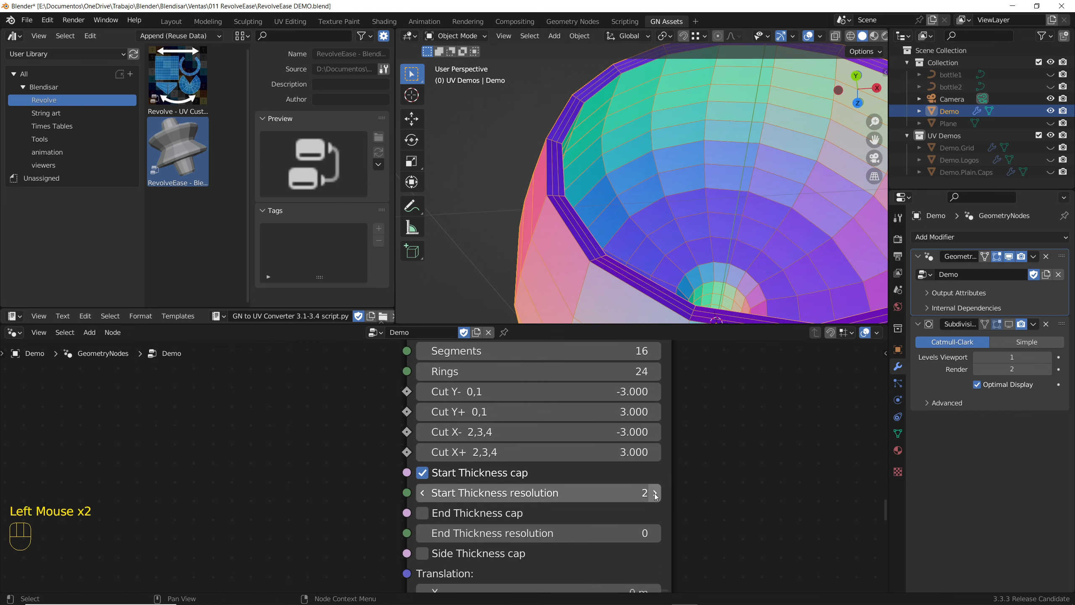
pyautogui.moveTo(600, 199)
pyautogui.mouseDown(button='middle')
pyautogui.moveTo(595, 192)
pyautogui.moveTo(598, 204)
pyautogui.mouseUp(button='middle')
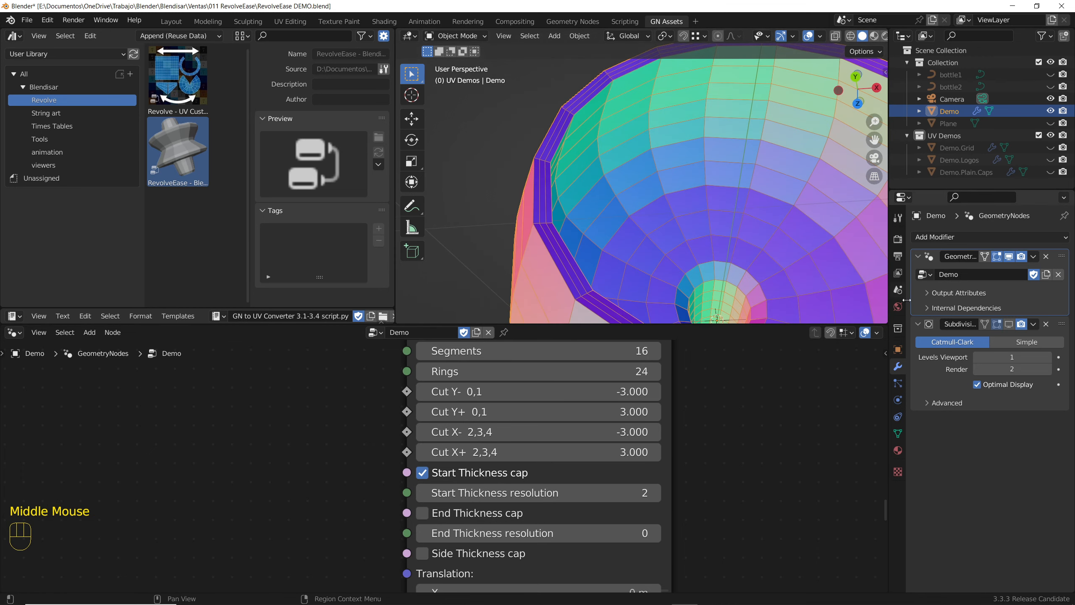
# Show the Subdivision modifier in the viewport again and raise the Start Thickness resolution to 3
pyautogui.click(1010, 325)
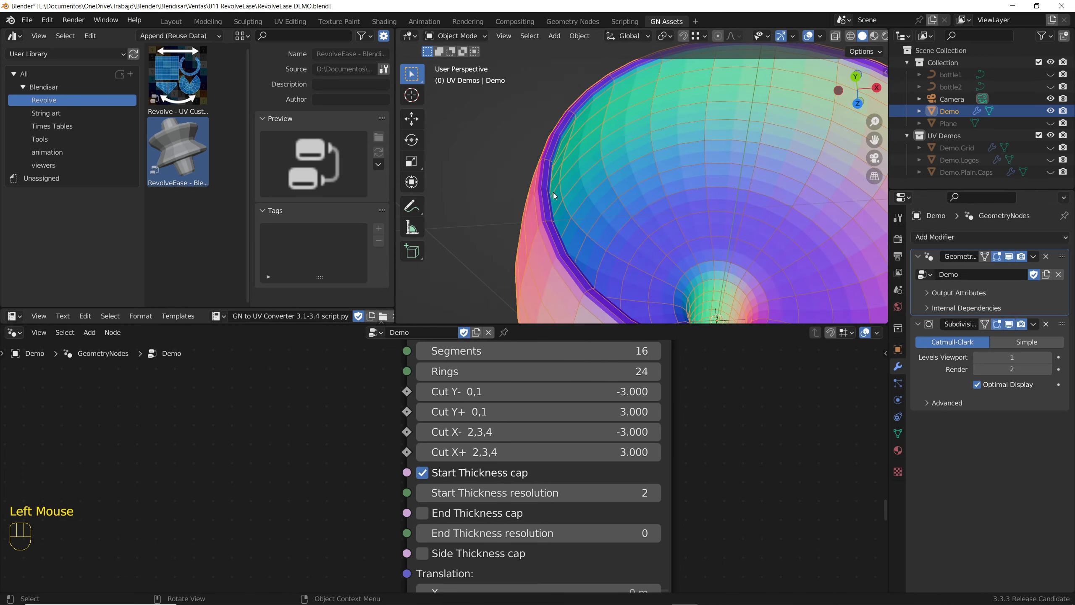
pyautogui.moveTo(553, 191)
pyautogui.mouseDown(button='middle')
pyautogui.moveTo(546, 205)
pyautogui.moveTo(549, 187)
pyautogui.mouseUp(button='middle')
pyautogui.scroll(2, 532, 194)
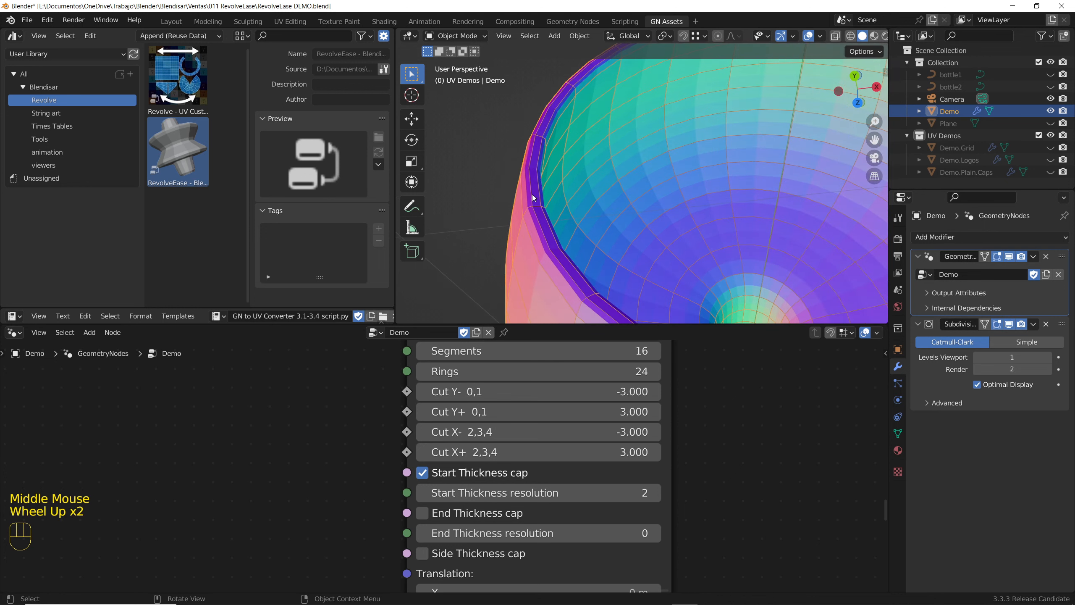
pyautogui.click(654, 493)
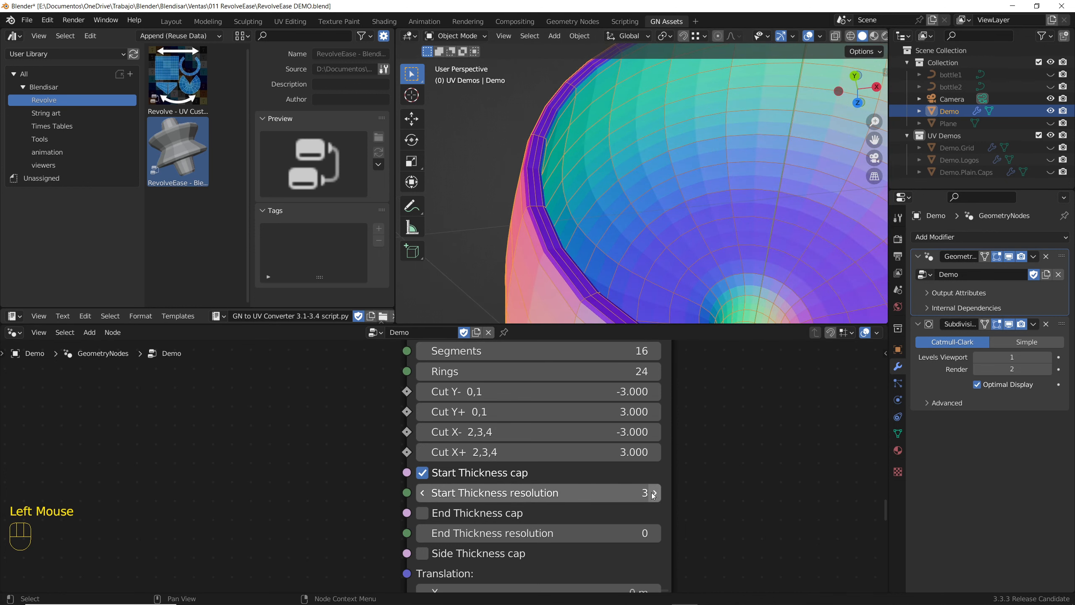
# Enable Shade Smooth on the RevolveEase node
pyautogui.scroll(-2, 654, 496)
pyautogui.scroll(-1, 635, 487)
pyautogui.moveTo(635, 487); pyautogui.dragTo(491, 447, button='middle')
pyautogui.scroll(4, 491, 447)
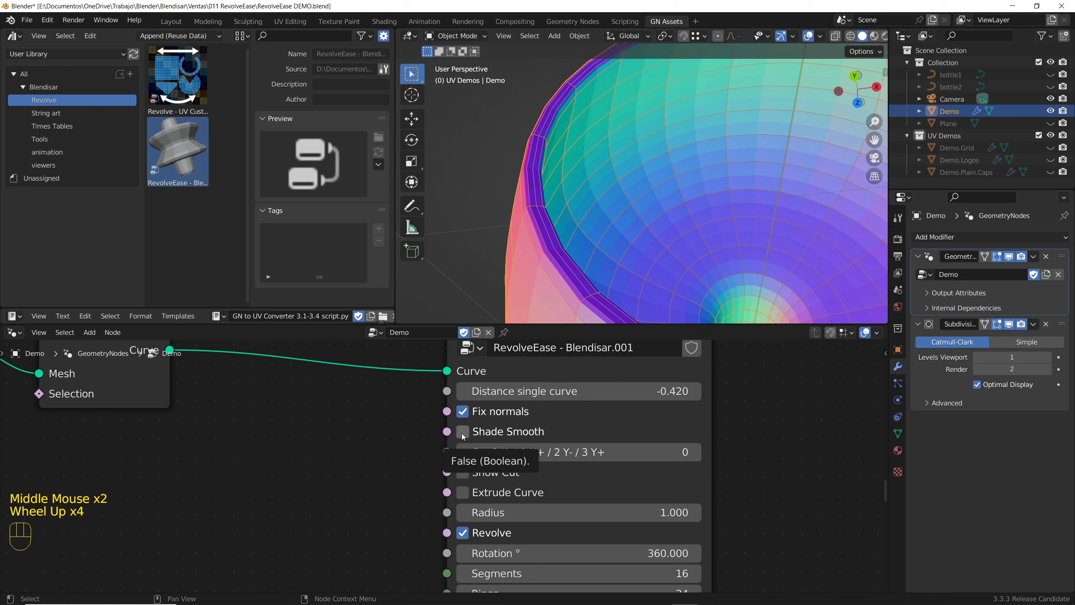
pyautogui.click(463, 432)
pyautogui.scroll(-2, 719, 128)
# Turn off the Wireframe overlay in the 3D viewport and deselect the goblet
pyautogui.click(820, 37)
pyautogui.click(744, 238)
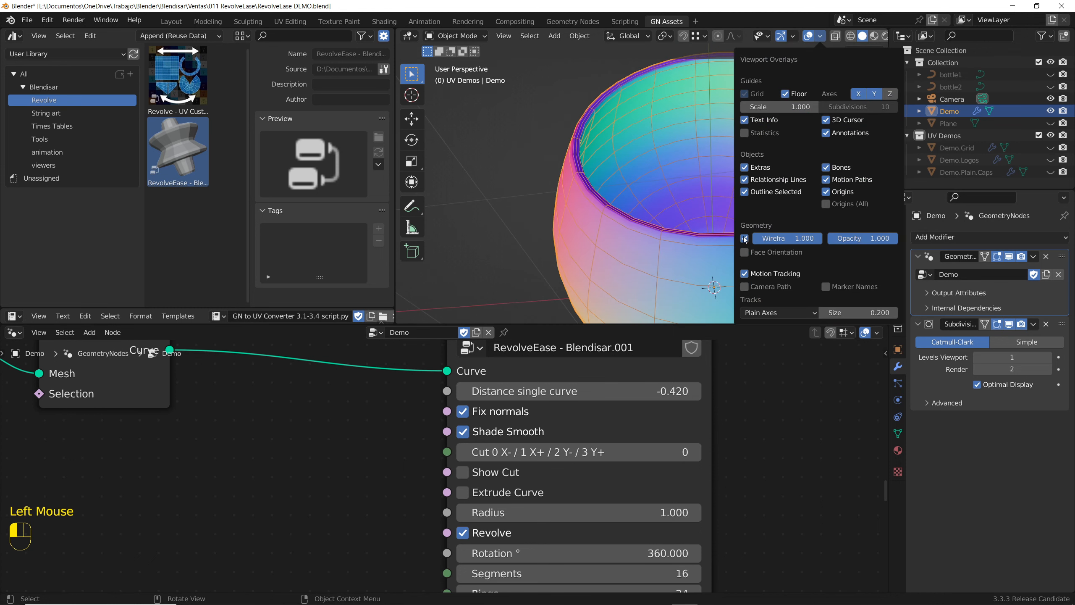
pyautogui.click(512, 199)
pyautogui.moveTo(525, 203); pyautogui.dragTo(509, 189, button='middle')
# Set the Subdivision modifier's Levels Viewport to 2 and view the whole goblet
pyautogui.click(1048, 357)
pyautogui.moveTo(633, 233); pyautogui.dragTo(638, 196, button='middle')
pyautogui.scroll(-3, 642, 186)
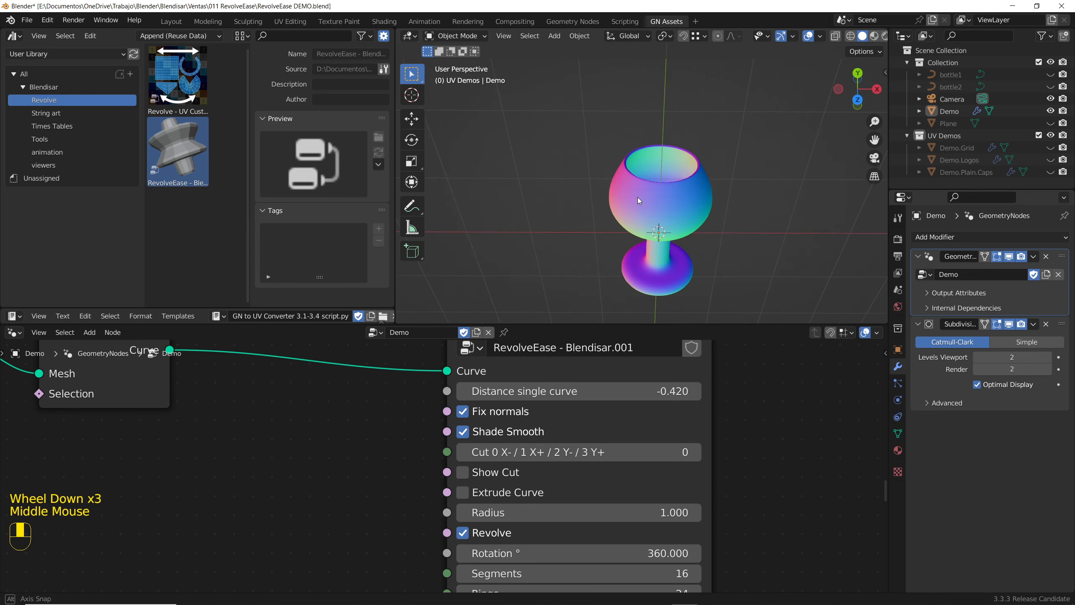
pyautogui.scroll(3, 637, 196)
# Turn on the Face Orientation overlay to check the goblet's normals
pyautogui.click(819, 38)
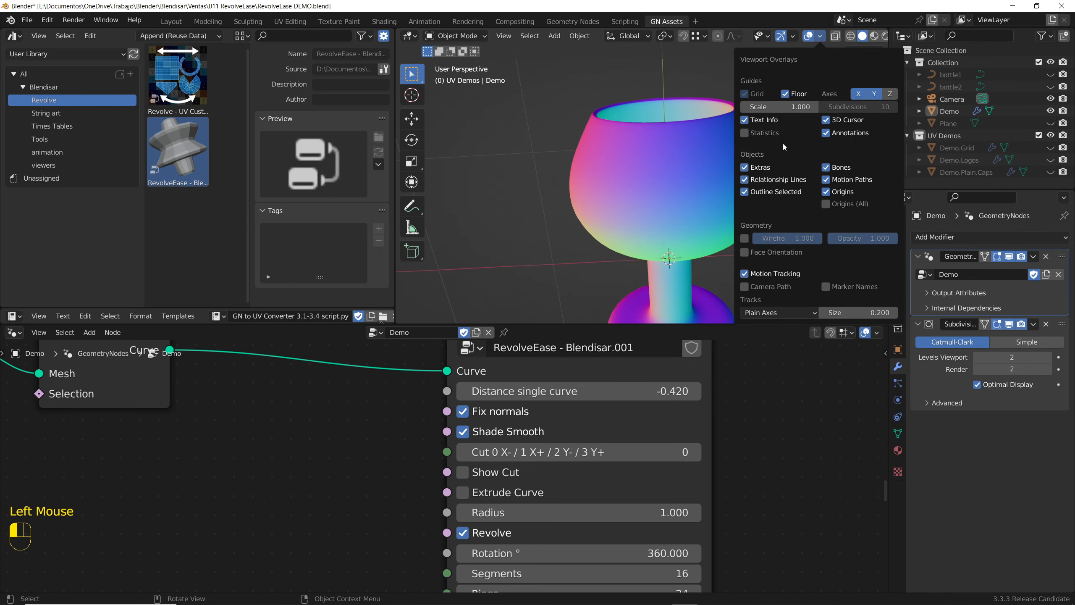
pyautogui.click(749, 256)
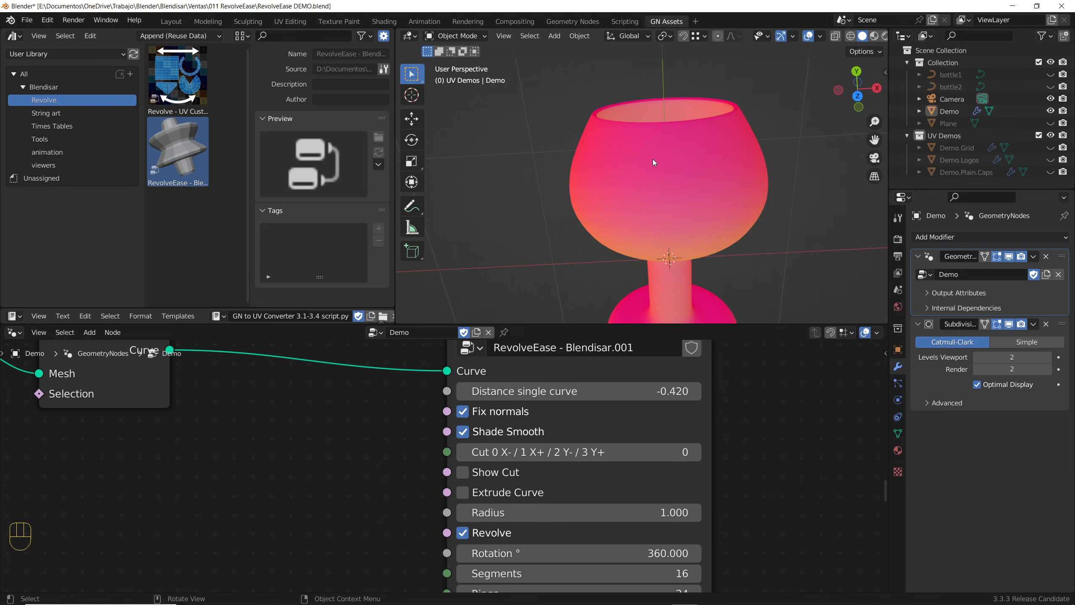
pyautogui.moveTo(654, 162); pyautogui.dragTo(666, 179, button='middle')
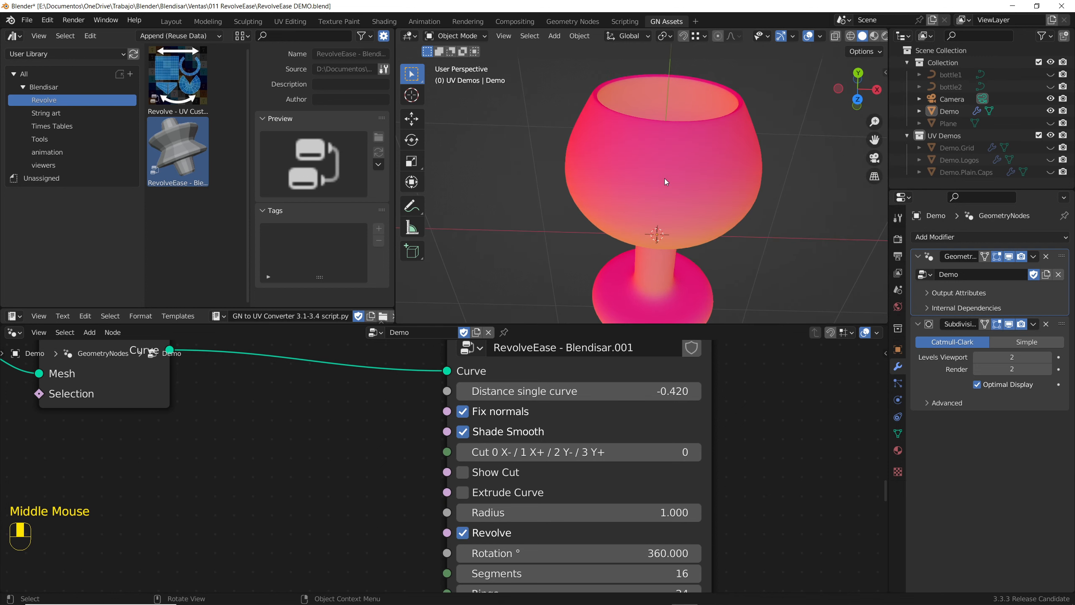
# Disable Fix normals on the RevolveEase node and inspect the face orientation around the goblet's rim
pyautogui.click(463, 411)
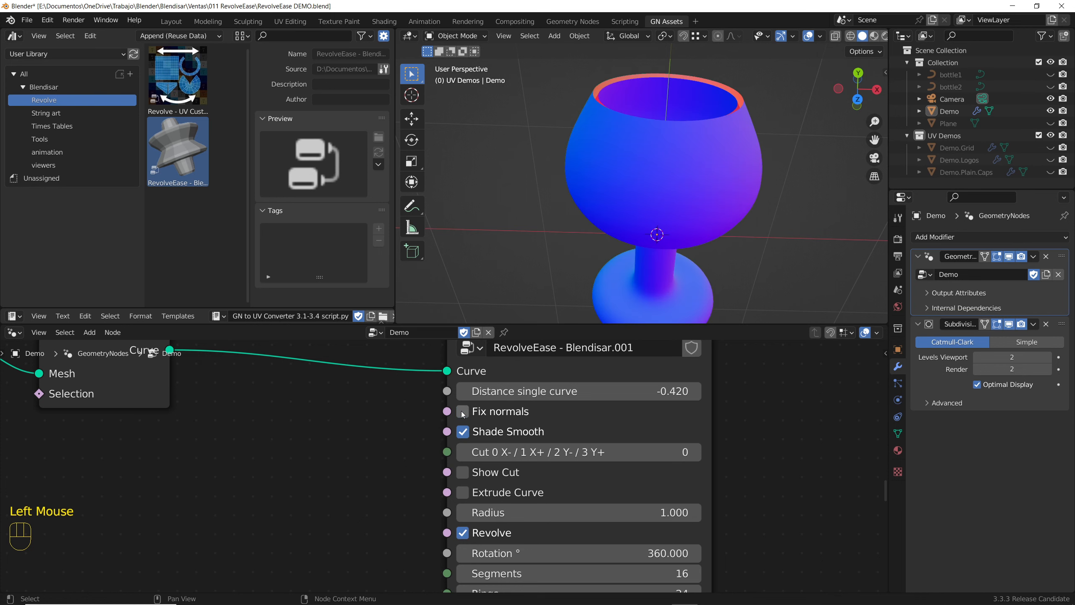
pyautogui.moveTo(618, 169)
pyautogui.mouseDown(button='middle')
pyautogui.moveTo(624, 156)
pyautogui.moveTo(571, 163)
pyautogui.moveTo(575, 121)
pyautogui.mouseUp(button='middle')
pyautogui.scroll(-1, 622, 144)
pyautogui.scroll(5, 613, 100)
pyautogui.scroll(-1, 570, 159)
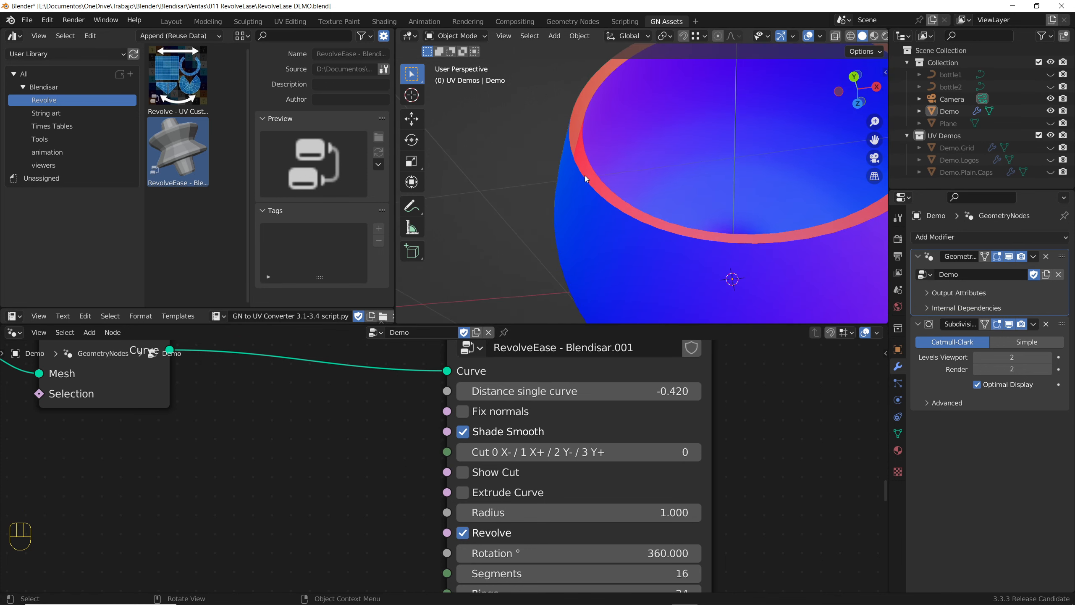
# Disable Start Thickness cap, enable End Thickness cap instead, and inspect the closed rim up close
pyautogui.scroll(-3, 507, 466)
pyautogui.moveTo(507, 470); pyautogui.dragTo(509, 463, button='middle')
pyautogui.scroll(5, 510, 464)
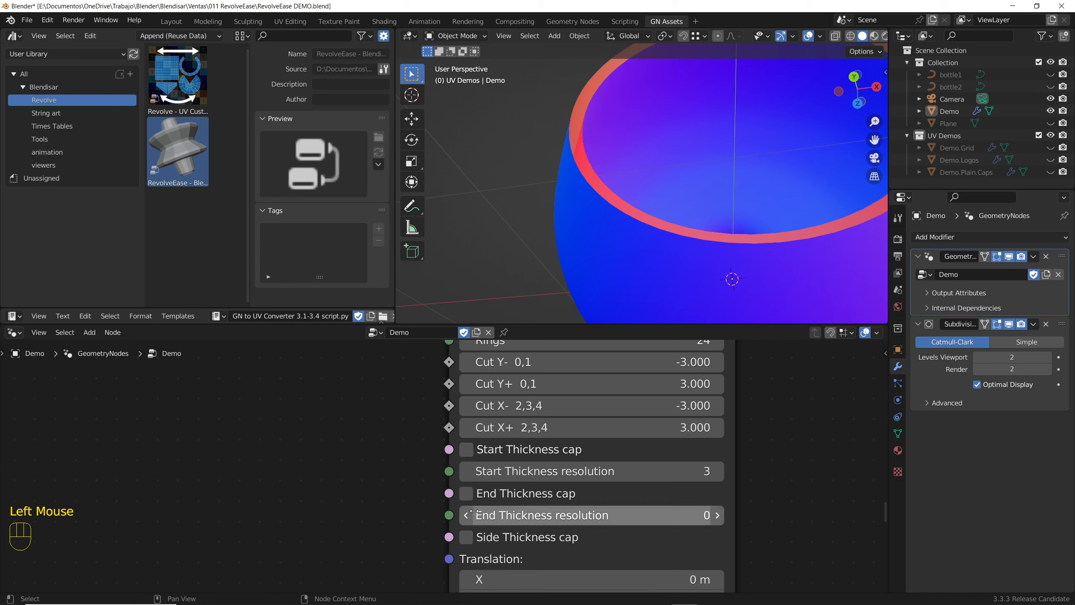
pyautogui.click(466, 493)
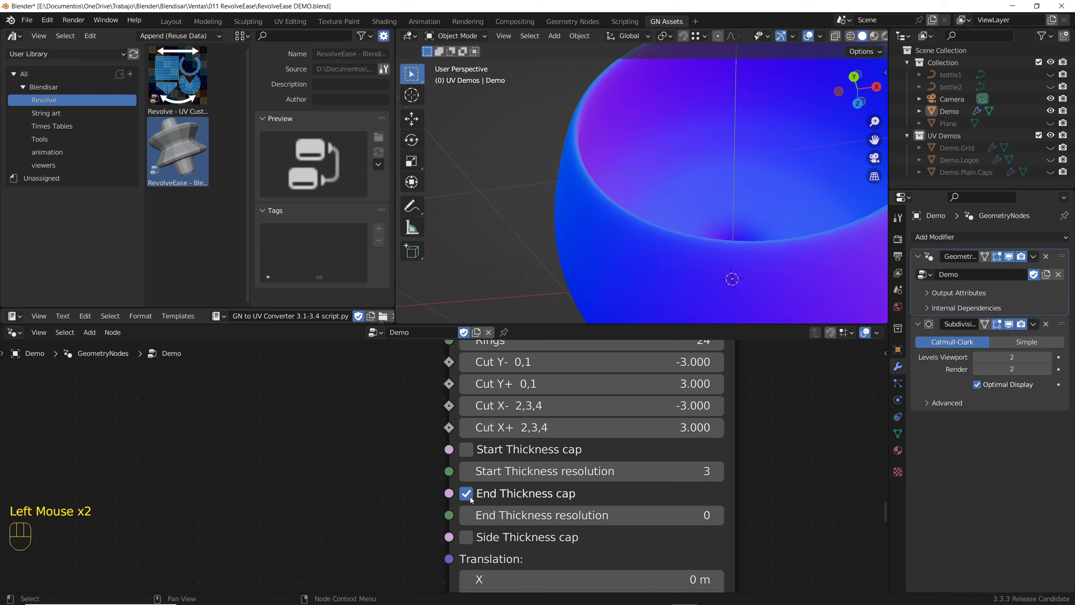
pyautogui.scroll(-2, 622, 195)
pyautogui.moveTo(621, 194); pyautogui.dragTo(819, 55, button='middle')
pyautogui.scroll(4, 819, 56)
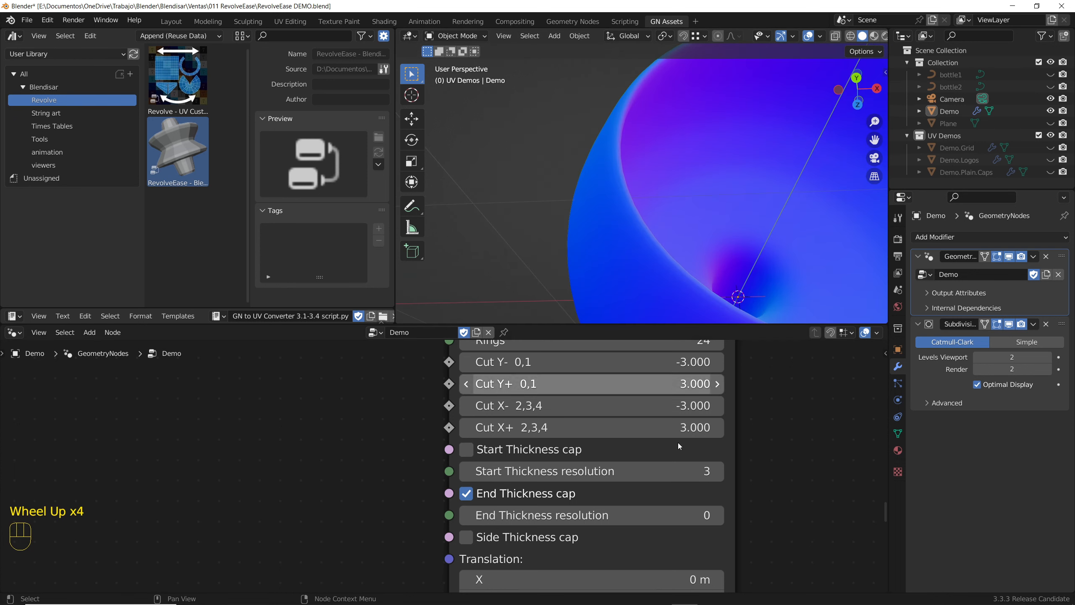
# Set the End Thickness resolution to 3 and turn off the Face Orientation overlay
pyautogui.click(718, 516)
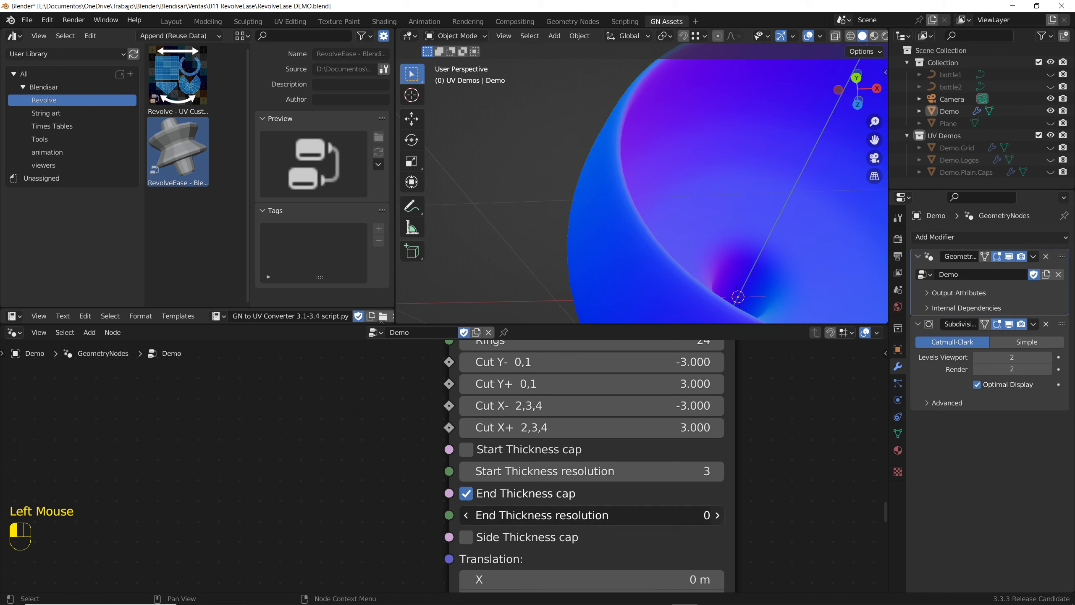
pyautogui.click(718, 516)
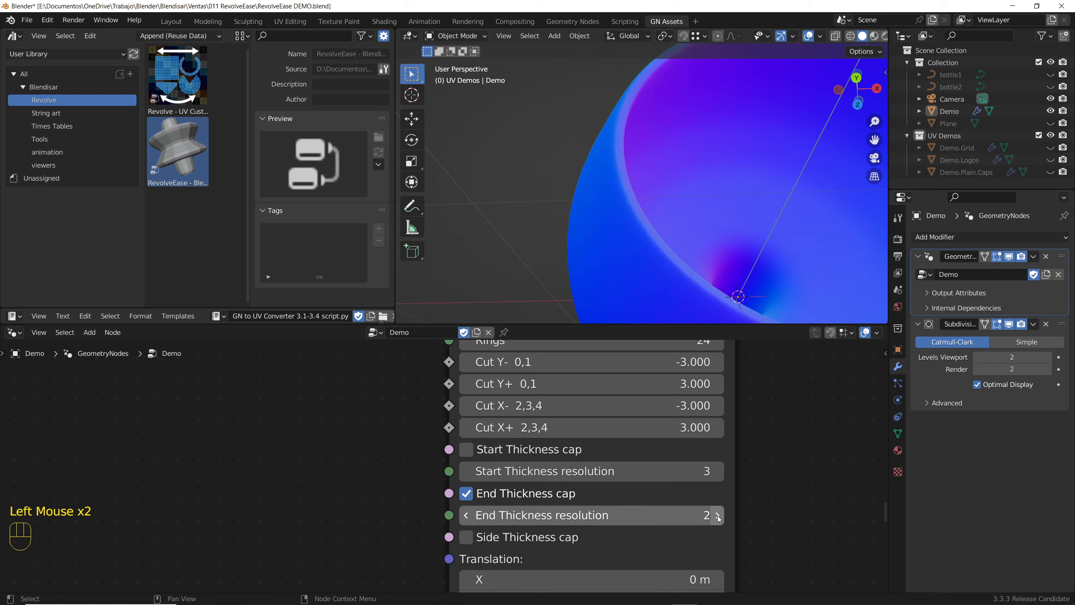
pyautogui.click(718, 516)
pyautogui.moveTo(605, 235); pyautogui.dragTo(621, 239, button='middle')
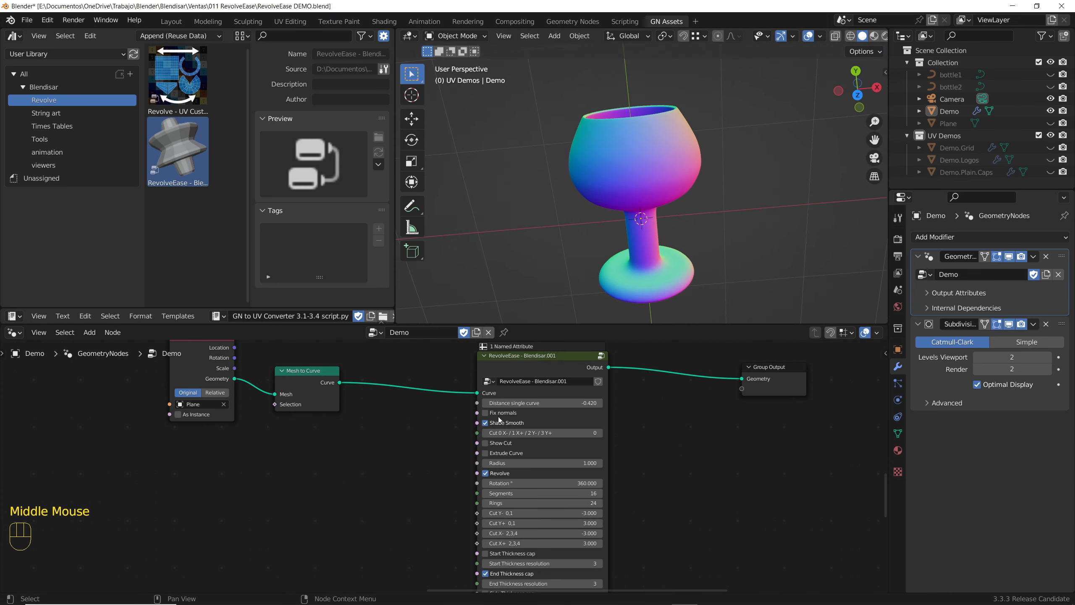
# Turn on Extrude Curve, examine the extruded profile from several angles, and turn it off again
pyautogui.scroll(3, 487, 437)
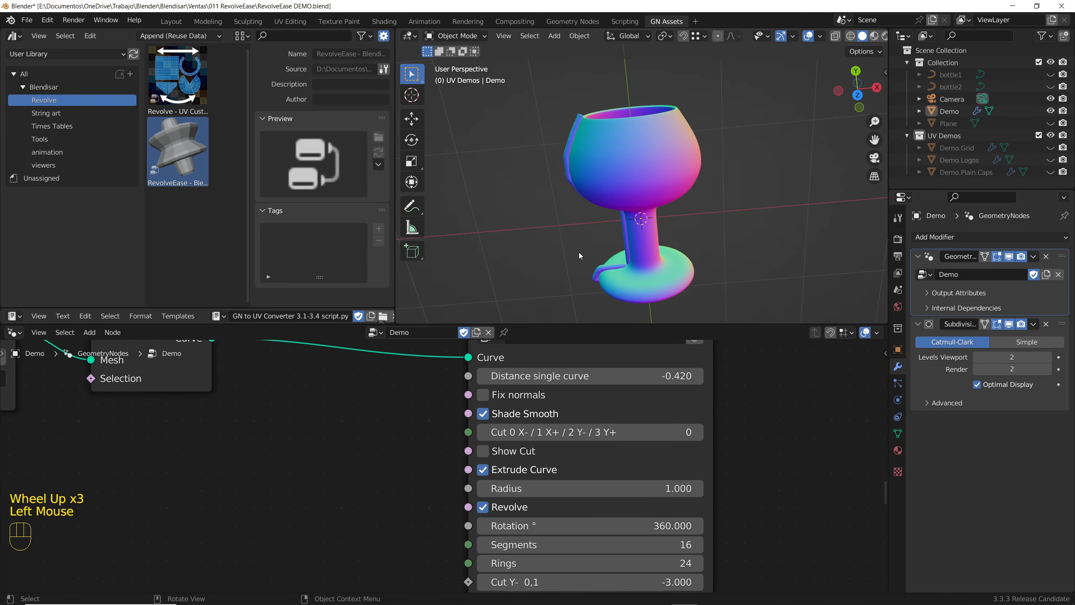
pyautogui.moveTo(579, 252); pyautogui.dragTo(630, 221, button='middle')
pyautogui.scroll(3, 625, 181)
pyautogui.moveTo(625, 181); pyautogui.dragTo(660, 207, button='middle')
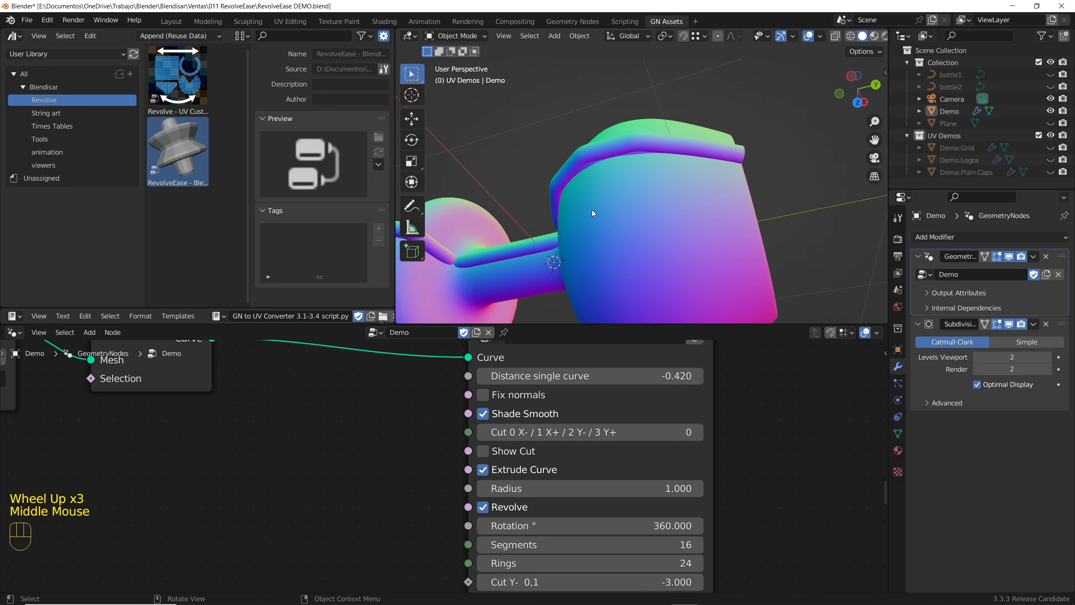
pyautogui.scroll(-2, 592, 210)
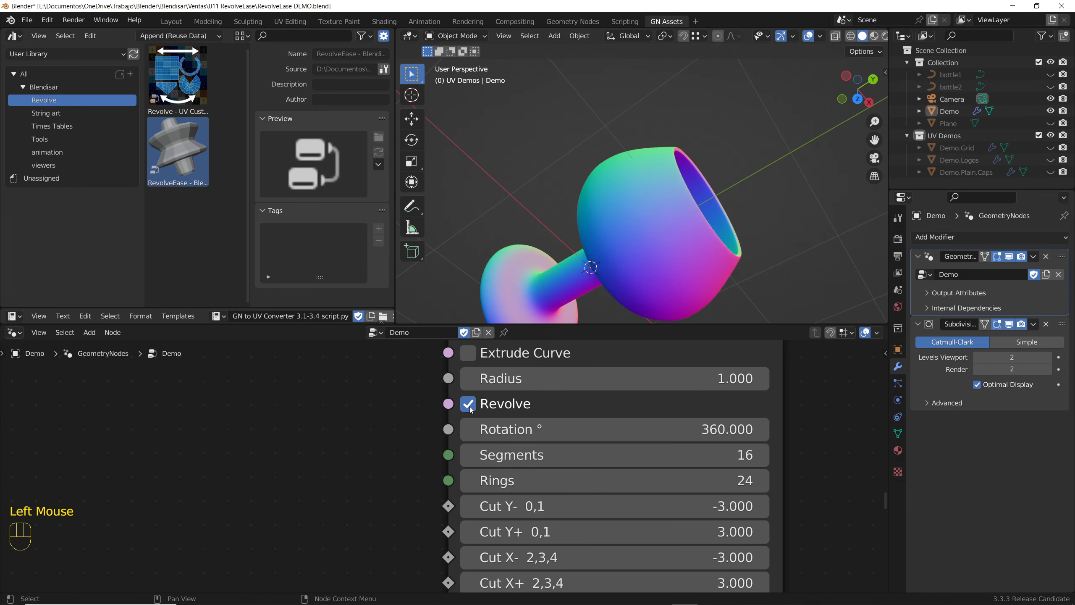
# Turn Revolve off to show the bare profile curves, and switch it back on to restore the goblet
pyautogui.click(470, 408)
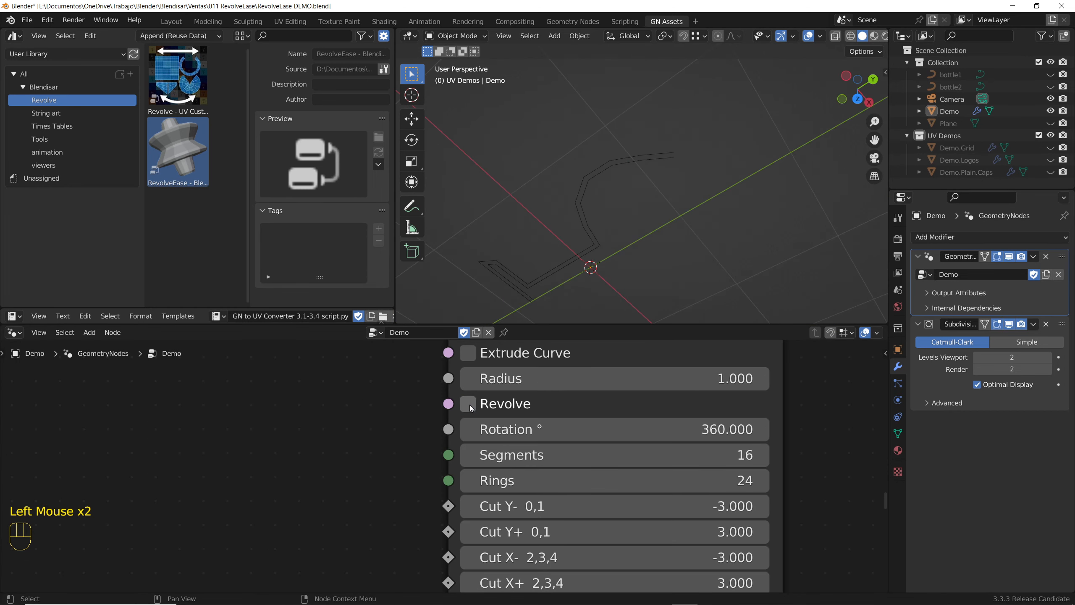
pyautogui.click(470, 407)
pyautogui.moveTo(652, 242); pyautogui.dragTo(558, 252, button='middle')
pyautogui.moveTo(559, 252); pyautogui.dragTo(577, 250, button='middle')
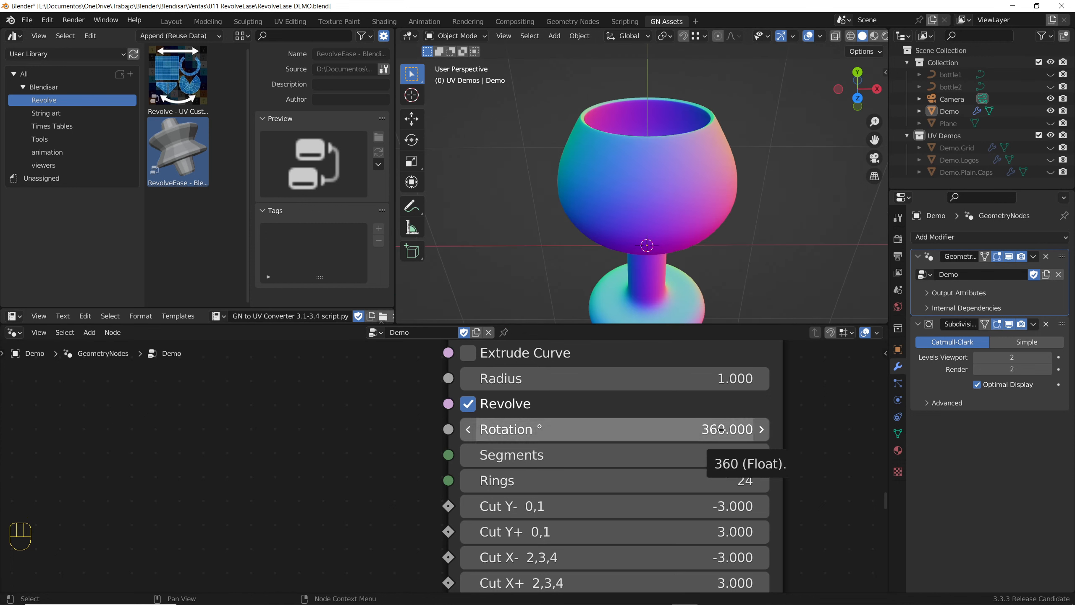
# Try the revolve with the Rotation at 282° and 300.3°, and inspect the goblet's open cross-section
pyautogui.moveTo(709, 429); pyautogui.dragTo(709, 429)
pyautogui.moveTo(635, 190); pyautogui.dragTo(593, 169, button='middle')
pyautogui.scroll(-1, 592, 169)
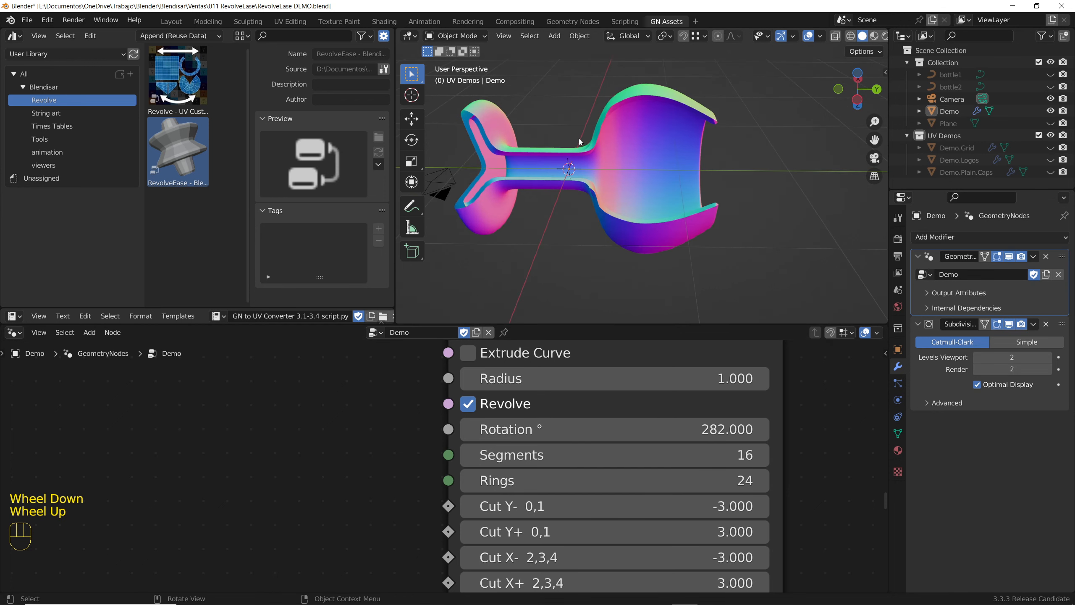
pyautogui.moveTo(709, 430); pyautogui.dragTo(709, 430)
pyautogui.scroll(1, 538, 181)
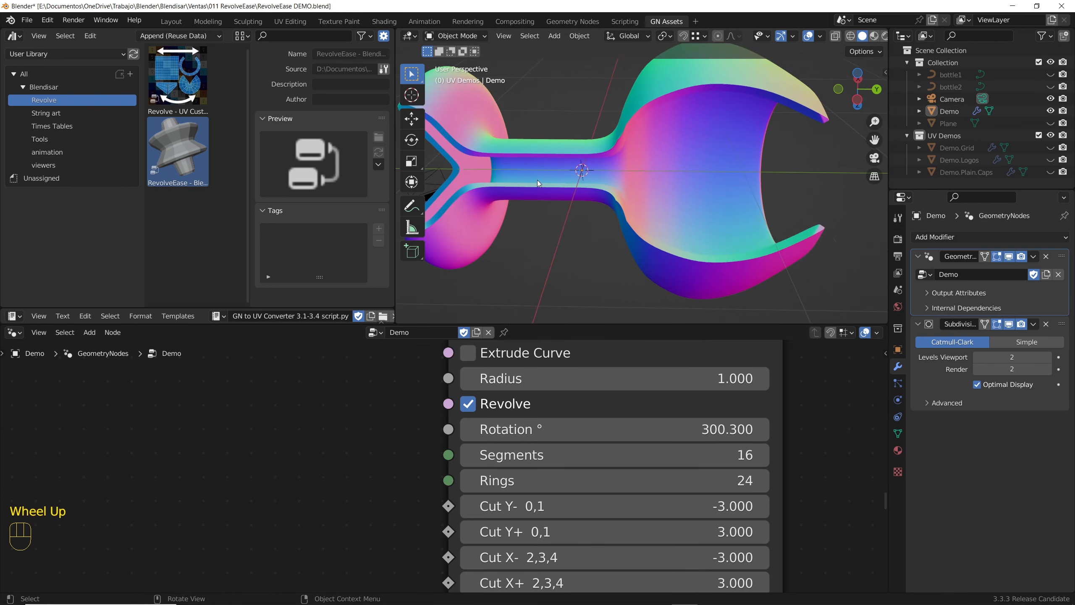
pyautogui.keyDown('shift'); pyautogui.moveTo(537, 180); pyautogui.dragTo(592, 179, button='middle'); pyautogui.keyUp('shift')
pyautogui.scroll(2, 572, 170)
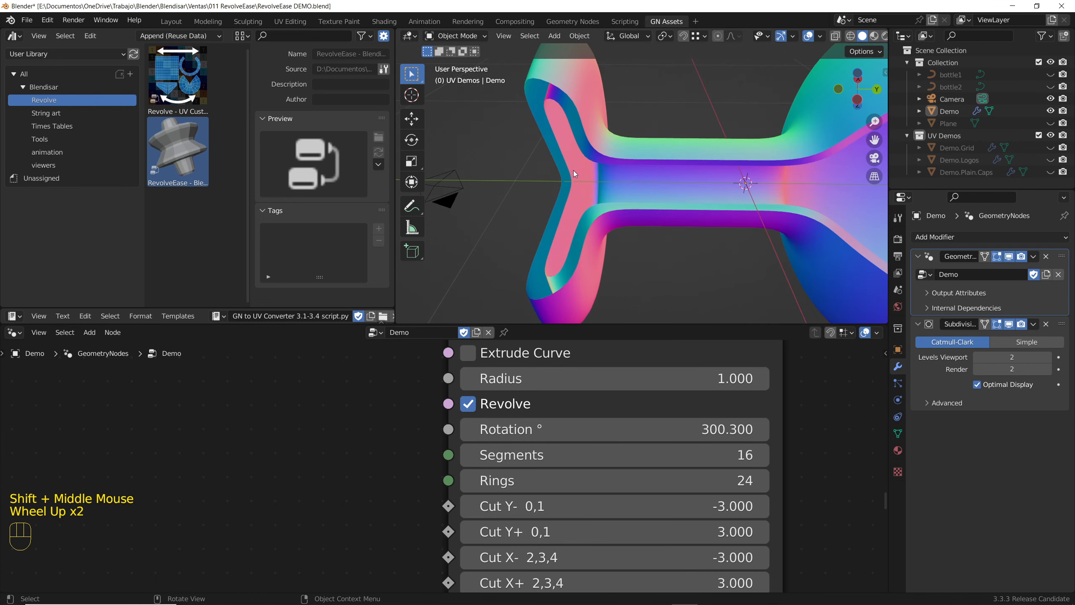
# Enable Side Thickness cap and inspect the cut edges along the goblet's foot, stem and bowl
pyautogui.scroll(-1, 572, 169)
pyautogui.moveTo(497, 513); pyautogui.dragTo(497, 452, button='middle')
pyautogui.scroll(-2, 498, 452)
pyautogui.scroll(4, 497, 452)
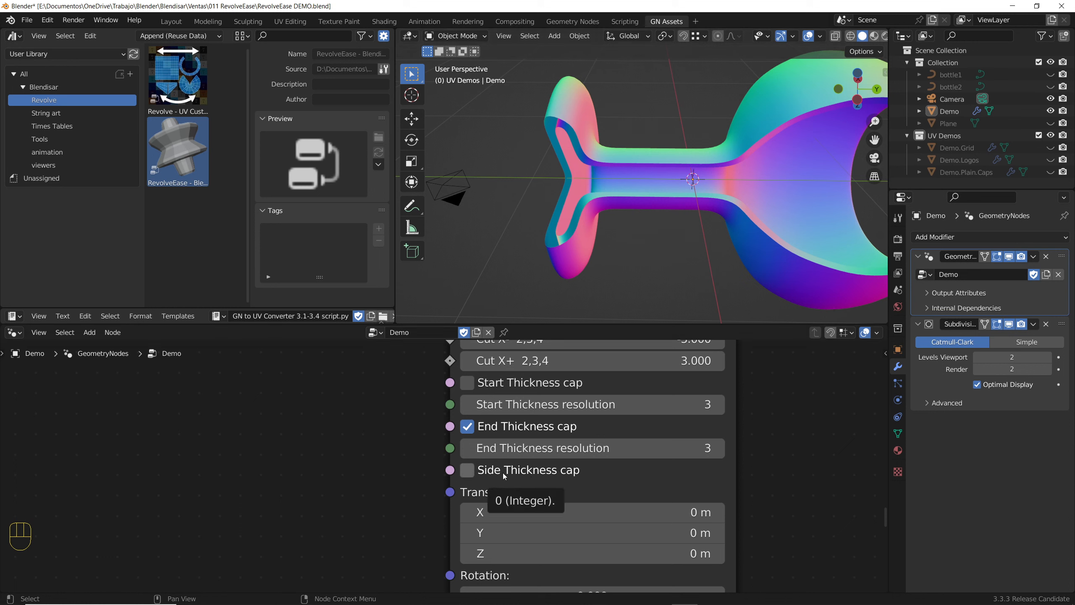
pyautogui.click(467, 470)
pyautogui.scroll(2, 581, 179)
pyautogui.moveTo(581, 178)
pyautogui.mouseDown(button='middle')
pyautogui.moveTo(598, 163)
pyautogui.moveTo(588, 164)
pyautogui.mouseUp(button='middle')
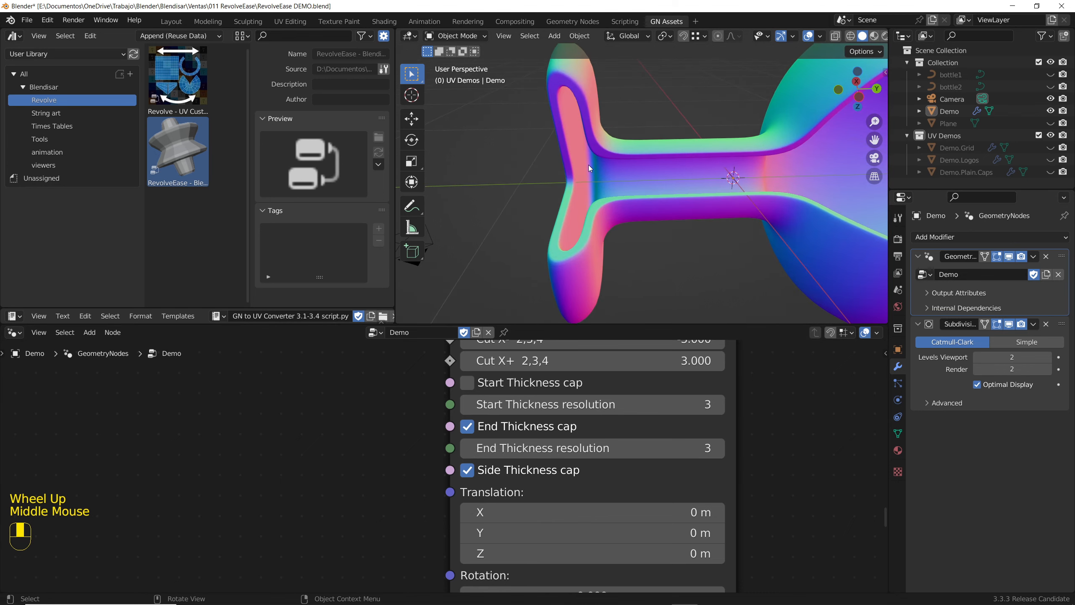
pyautogui.scroll(-2, 588, 165)
pyautogui.scroll(3, 757, 130)
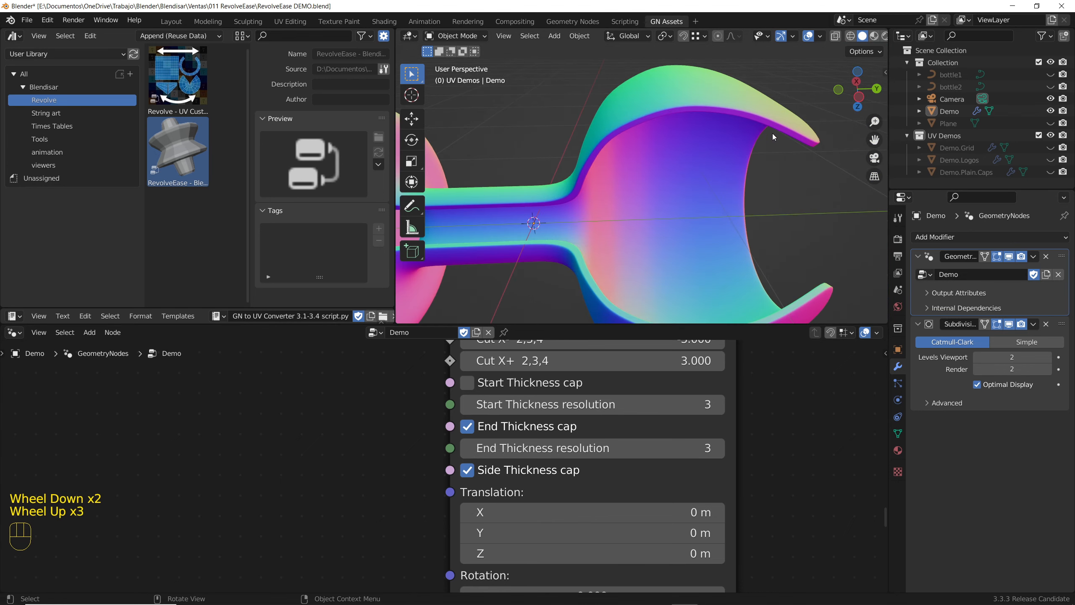
pyautogui.scroll(-4, 773, 133)
pyautogui.moveTo(772, 133); pyautogui.dragTo(724, 124, button='middle')
# Turn on the wireframe overlay and examine the topology of the bowl's rim and side caps up close
pyautogui.scroll(3, 770, 118)
pyautogui.click(820, 36)
pyautogui.click(743, 241)
pyautogui.moveTo(623, 186); pyautogui.dragTo(746, 136, button='middle')
pyautogui.scroll(3, 648, 70)
pyautogui.scroll(-2, 648, 69)
pyautogui.scroll(6, 746, 136)
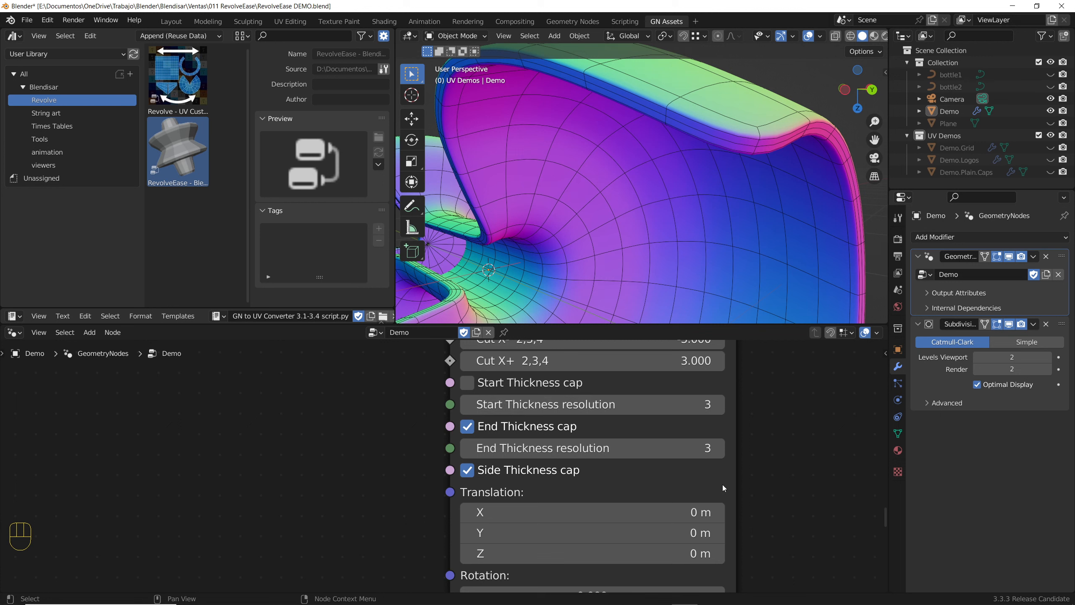
# Try End Thickness resolution at 8 and at 2 with the side cap enabled
pyautogui.click(719, 450)
pyautogui.click(718, 450)
pyautogui.click(718, 450)
pyautogui.click(718, 449)
pyautogui.click(718, 449)
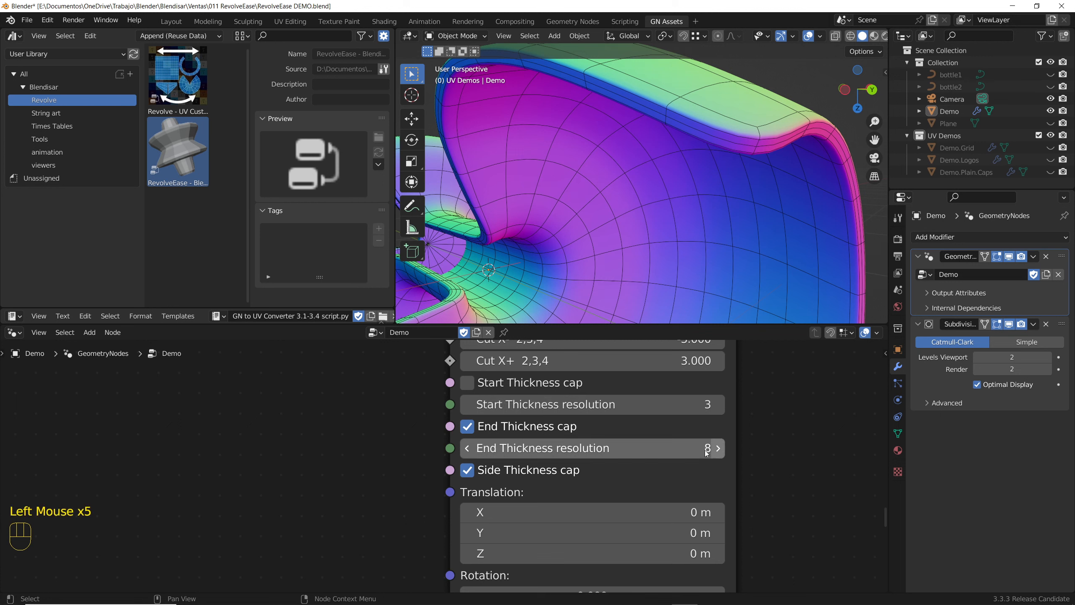
pyautogui.click(467, 448)
pyautogui.click(467, 448)
pyautogui.click(467, 448)
pyautogui.click(467, 449)
pyautogui.click(467, 448)
pyautogui.click(467, 448)
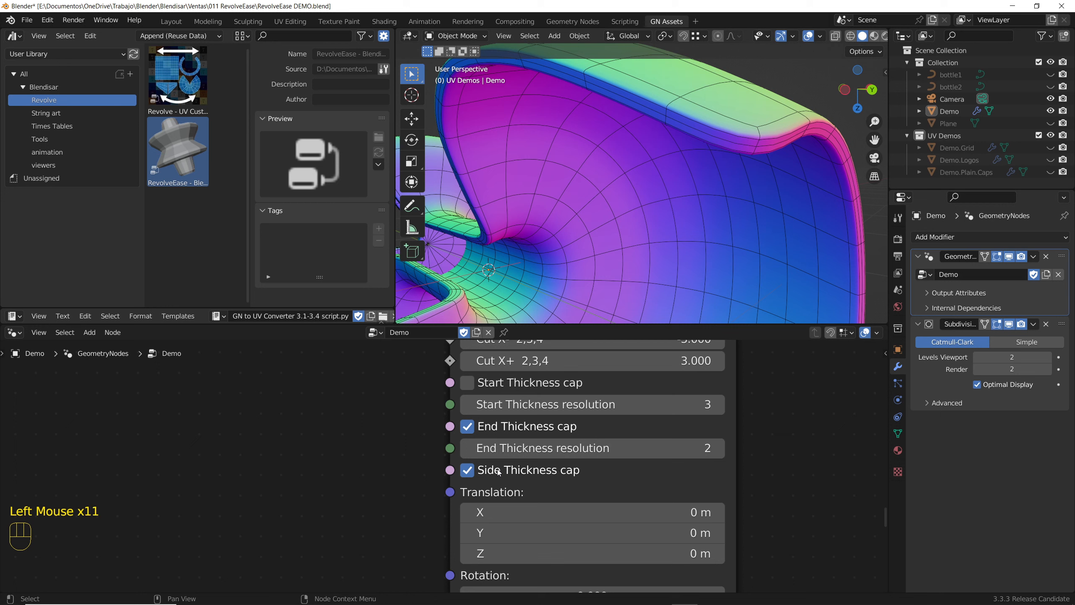
# Disable Side Thickness cap, raise the End Thickness resolution to 7, and check the rim's subdivisions
pyautogui.click(467, 471)
pyautogui.click(718, 448)
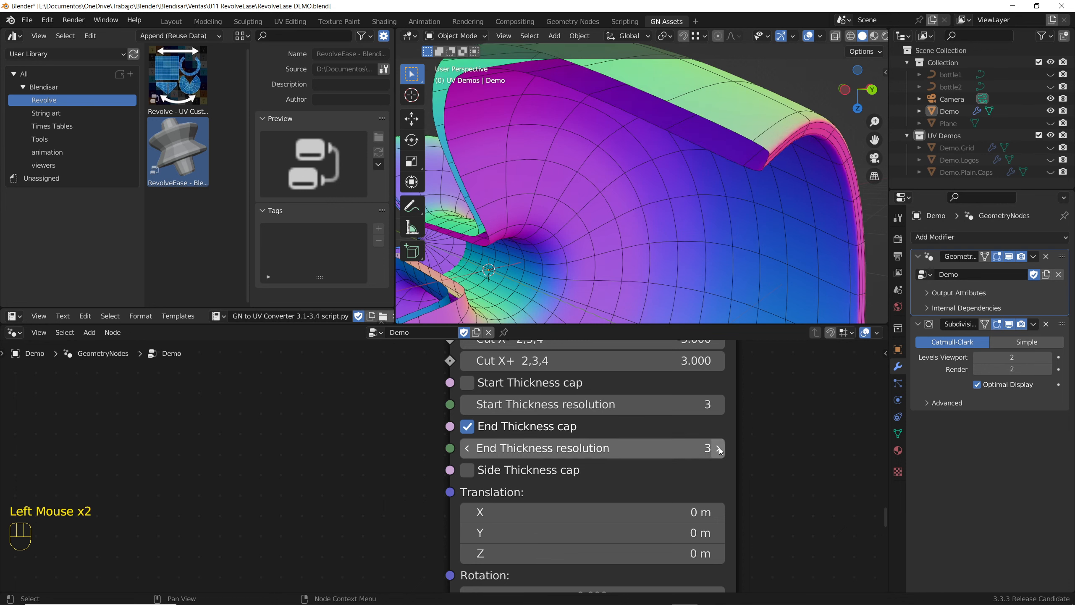
pyautogui.click(718, 449)
pyautogui.click(718, 448)
pyautogui.click(718, 449)
pyautogui.click(718, 448)
pyautogui.scroll(1, 761, 203)
pyautogui.moveTo(762, 204); pyautogui.dragTo(771, 180, button='middle')
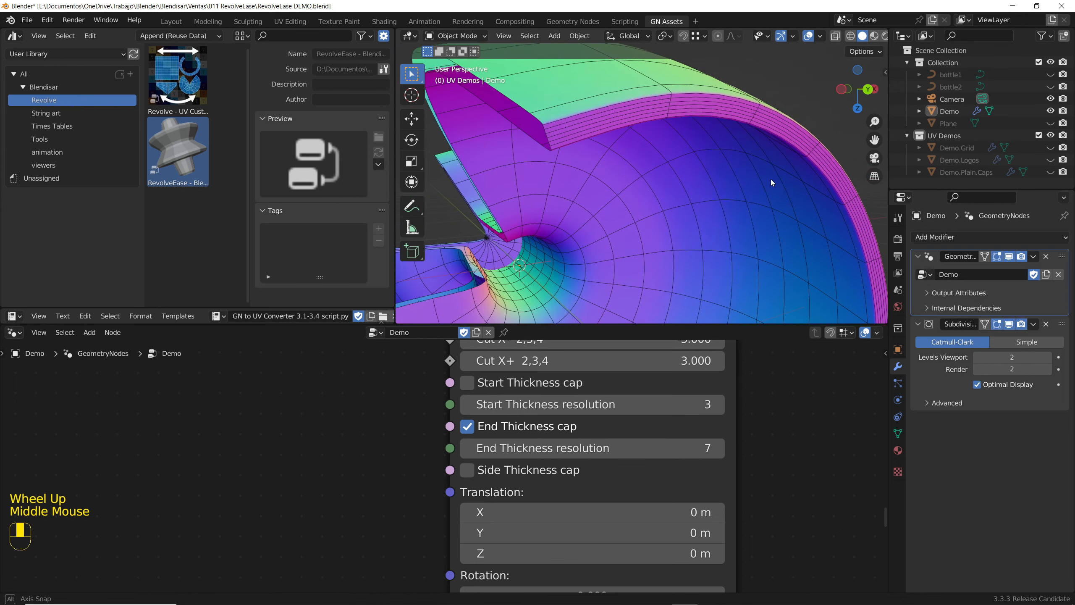
# Set the End Thickness resolution to 3 and enable Side Thickness cap again
pyautogui.click(468, 448)
pyautogui.click(468, 448)
pyautogui.click(468, 448)
pyautogui.click(467, 448)
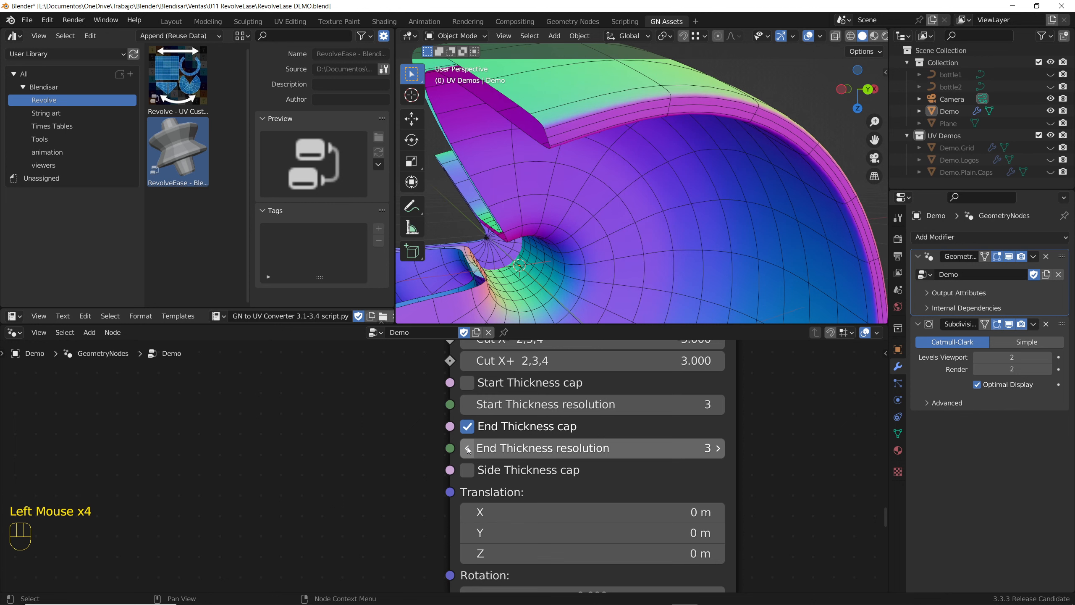
pyautogui.click(468, 470)
pyautogui.moveTo(611, 220); pyautogui.dragTo(620, 223, button='middle')
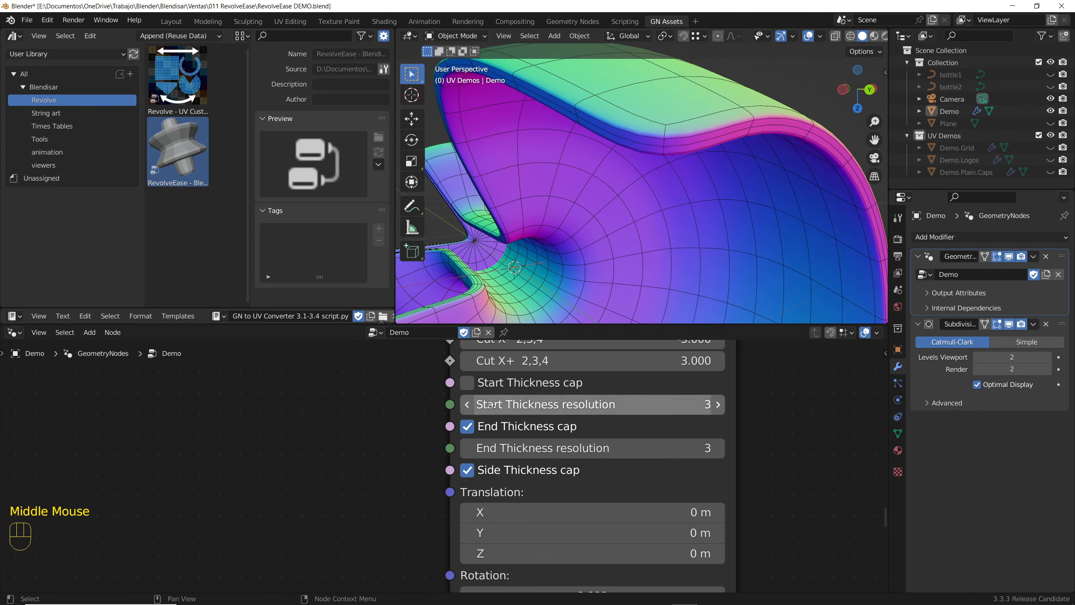
# Try a Start Thickness resolution of 6 and return it to 3
pyautogui.click(719, 405)
pyautogui.click(719, 404)
pyautogui.click(720, 405)
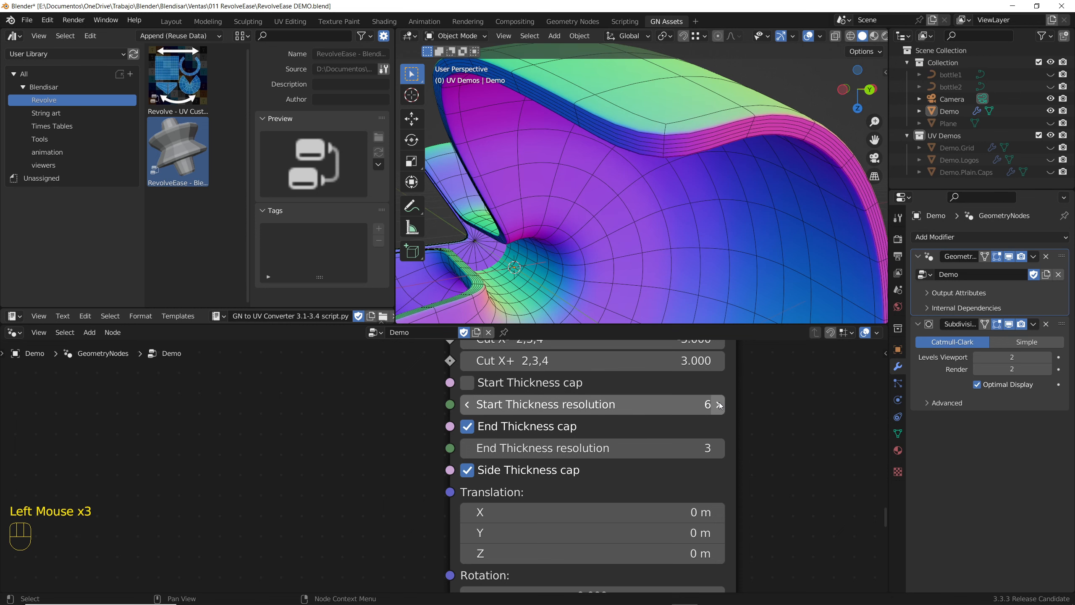
pyautogui.click(472, 408)
pyautogui.click(472, 408)
pyautogui.click(472, 408)
# Set the revolve's Segments to 19 and Rings to 39, checking the goblet mesh from several angles
pyautogui.scroll(2, 623, 455)
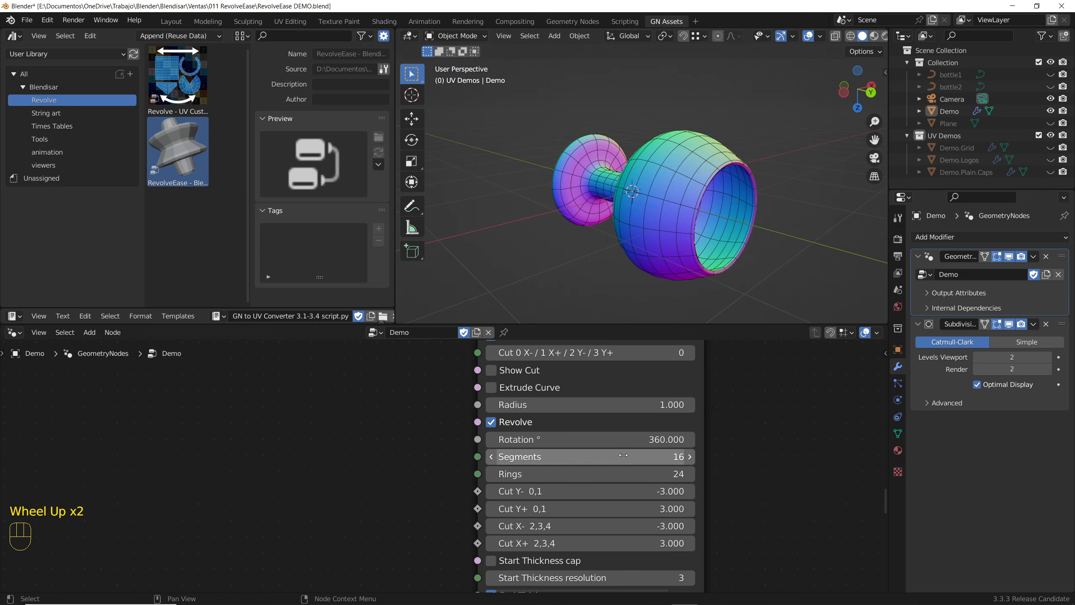
pyautogui.moveTo(623, 456)
pyautogui.keyDown('shift'); pyautogui.mouseDown()
pyautogui.moveTo(611, 455)
pyautogui.moveTo(639, 455)
pyautogui.moveTo(618, 455)
pyautogui.mouseUp(); pyautogui.keyUp('shift')
pyautogui.moveTo(631, 220); pyautogui.dragTo(636, 214, button='middle')
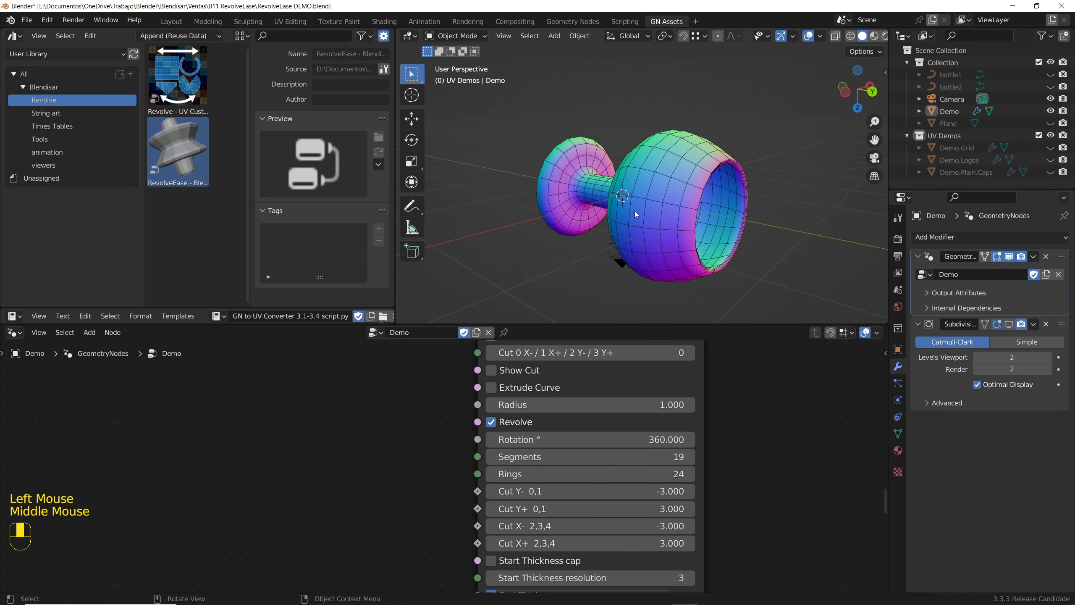
pyautogui.keyDown('shift'); pyautogui.moveTo(592, 473); pyautogui.dragTo(573, 473); pyautogui.keyUp('shift')
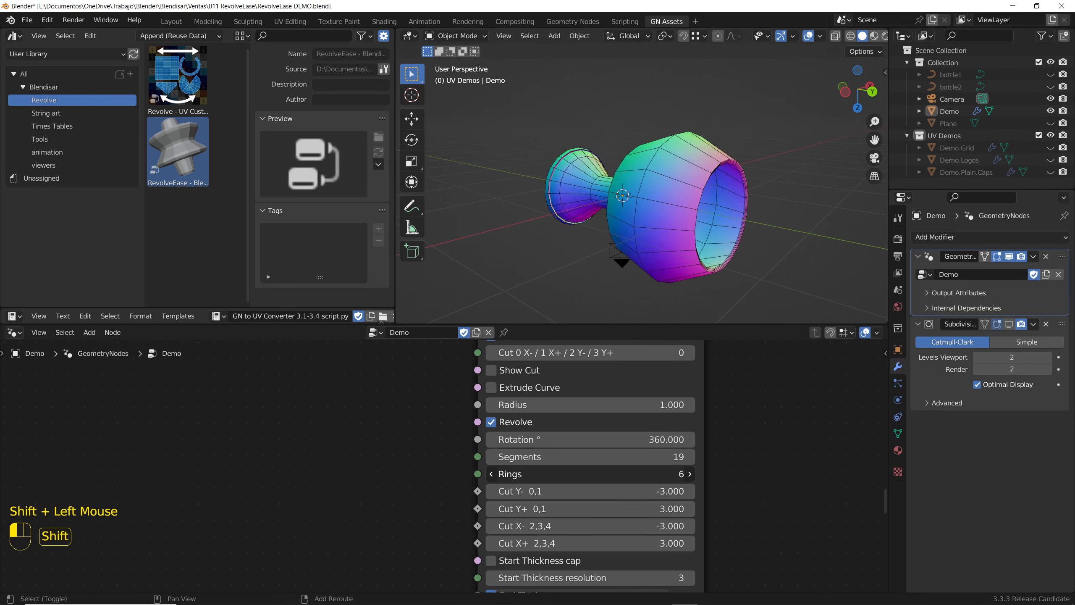
pyautogui.moveTo(554, 194); pyautogui.dragTo(518, 175, button='middle')
pyautogui.scroll(-2, 521, 177)
pyautogui.scroll(1, 633, 232)
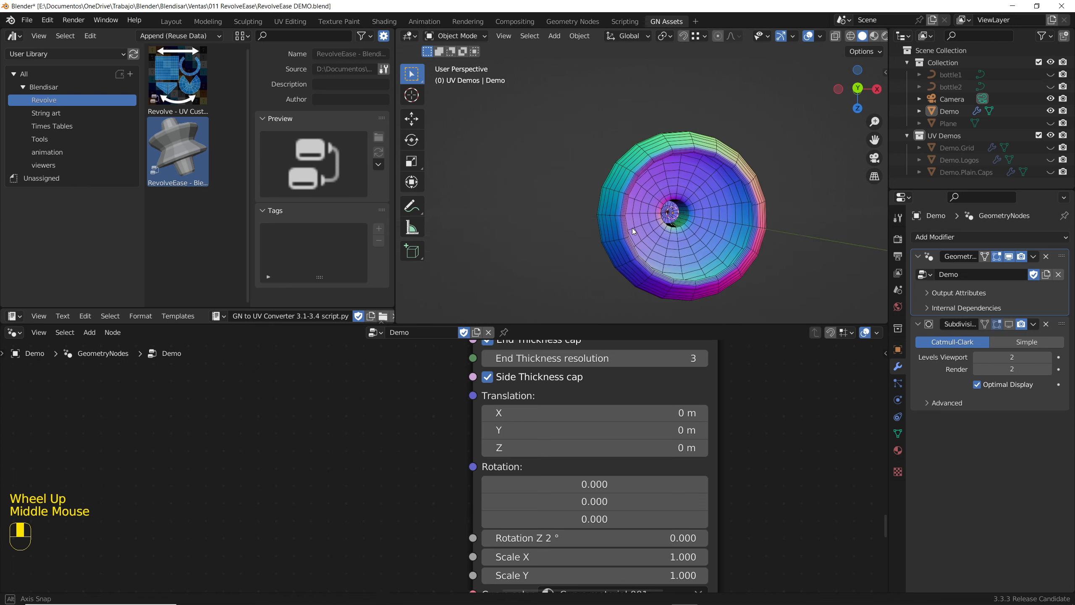
pyautogui.moveTo(531, 292)
pyautogui.mouseDown(button='middle')
pyautogui.moveTo(531, 282)
pyautogui.moveTo(550, 305)
pyautogui.moveTo(547, 287)
pyautogui.mouseUp(button='middle')
pyautogui.scroll(1, 550, 306)
pyautogui.scroll(-1, 548, 287)
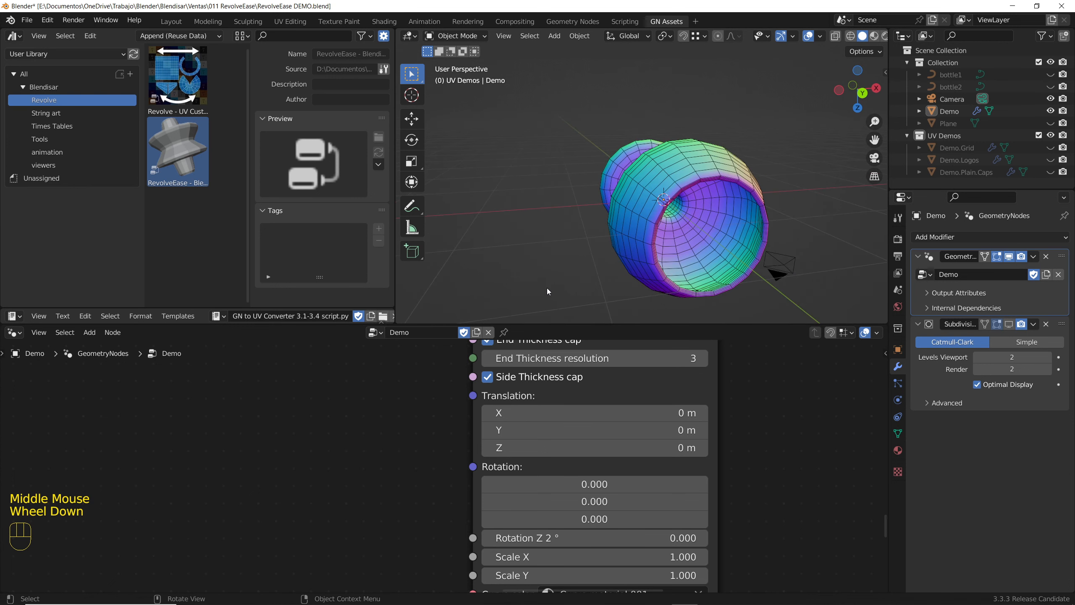
# Try offsetting the profile with the Translation values on the RevolveEase node, and undo the change
pyautogui.keyDown('shift'); pyautogui.click(571, 413); pyautogui.keyUp('shift')
pyautogui.moveTo(635, 203); pyautogui.dragTo(613, 204, button='middle')
pyautogui.moveTo(594, 448)
pyautogui.keyDown('shift'); pyautogui.mouseDown()
pyautogui.moveTo(613, 448)
pyautogui.moveTo(584, 447)
pyautogui.mouseUp(); pyautogui.keyUp('shift')
pyautogui.hotkey('ctrl', 'z')
pyautogui.moveTo(584, 448); pyautogui.dragTo(564, 397, button='middle')
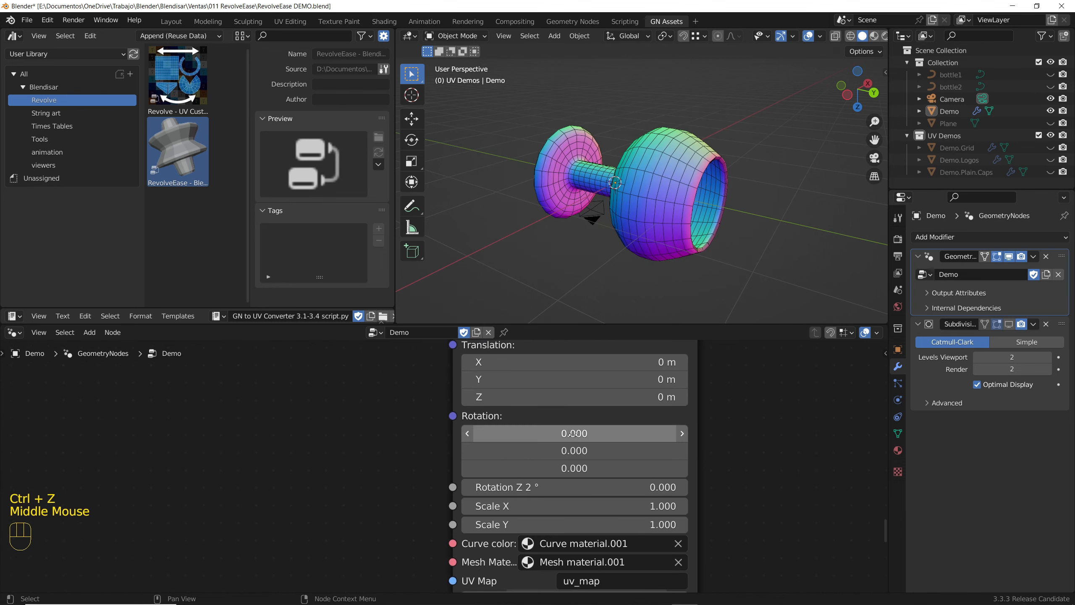
# Try tilting the profile with the Rotation vector, resetting X and Y to 0 and leaving Z at -0.360
pyautogui.keyDown('shift'); pyautogui.moveTo(569, 434); pyautogui.dragTo(527, 468); pyautogui.keyUp('shift')
pyautogui.click(567, 433)
pyautogui.write('0')
pyautogui.press('Return')
pyautogui.click(554, 456)
pyautogui.write('0')
pyautogui.press('Return')
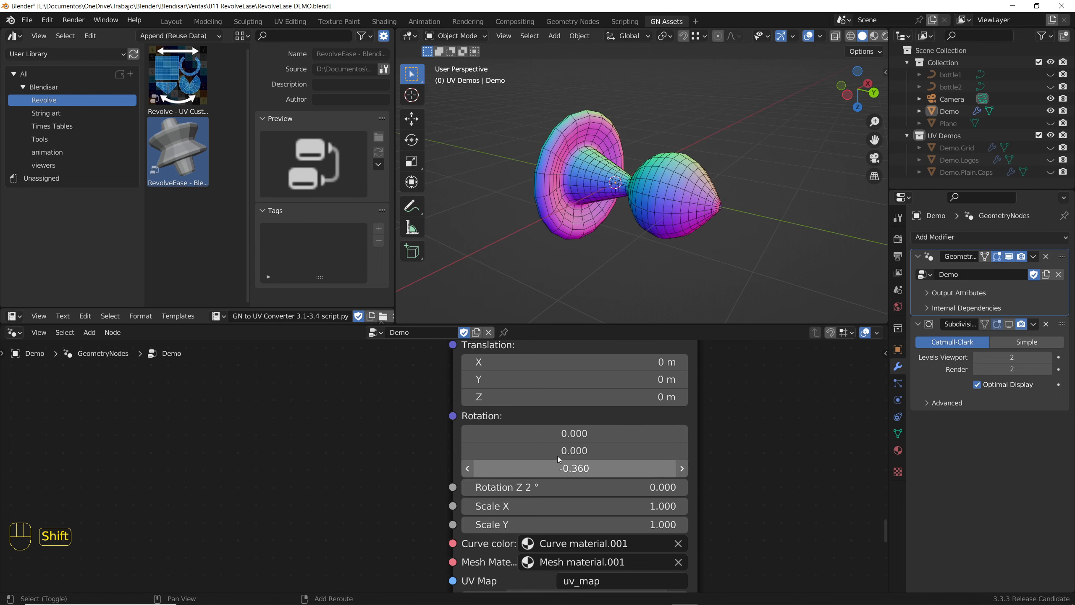
# Inspect the ring-shaped opening up close and enable Start Thickness cap on the RevolveEase node
pyautogui.moveTo(566, 208); pyautogui.dragTo(504, 197, button='middle')
pyautogui.scroll(6, 515, 176)
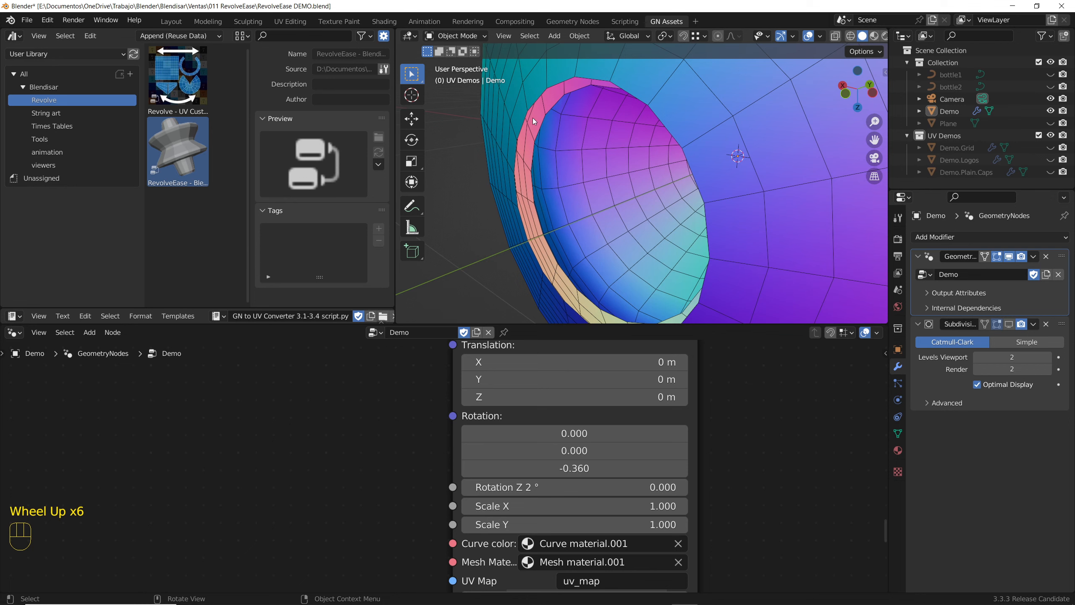
pyautogui.moveTo(524, 153); pyautogui.dragTo(519, 212, button='middle')
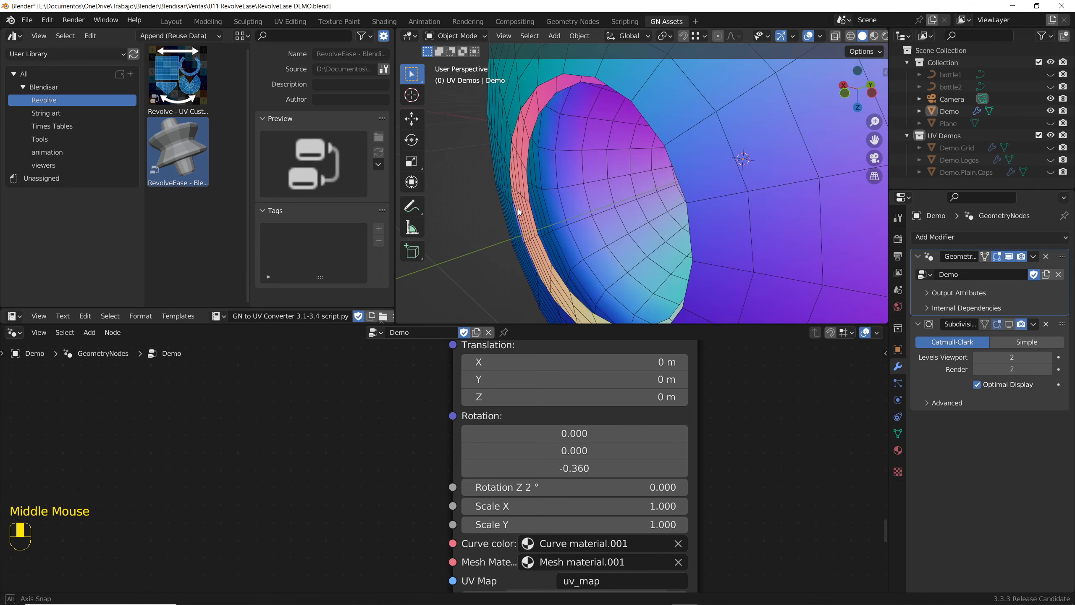
pyautogui.scroll(-3, 543, 478)
pyautogui.moveTo(543, 477); pyautogui.dragTo(542, 490, button='middle')
pyautogui.scroll(1, 498, 468)
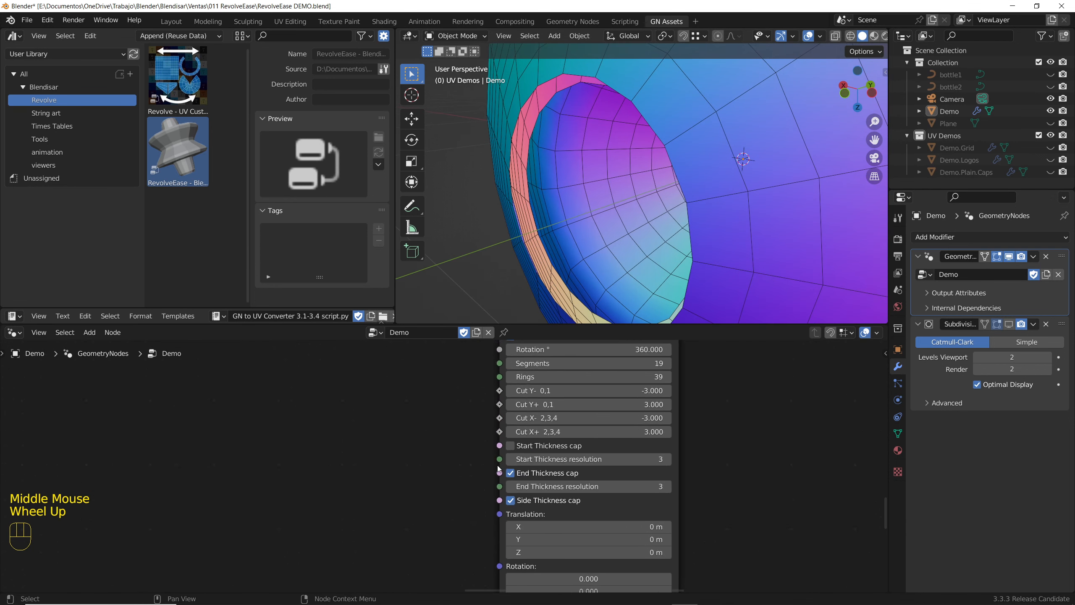
pyautogui.scroll(4, 498, 469)
pyautogui.click(516, 436)
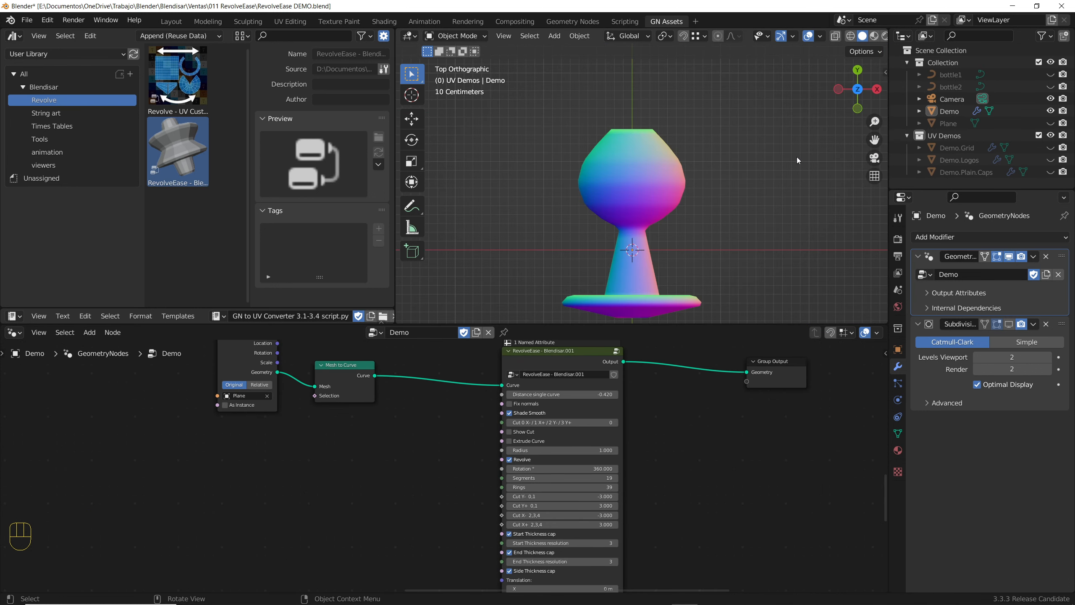
# Switch the viewport to Material Preview shading and set the RevolveEase mesh material to Grid UV
pyautogui.click(874, 36)
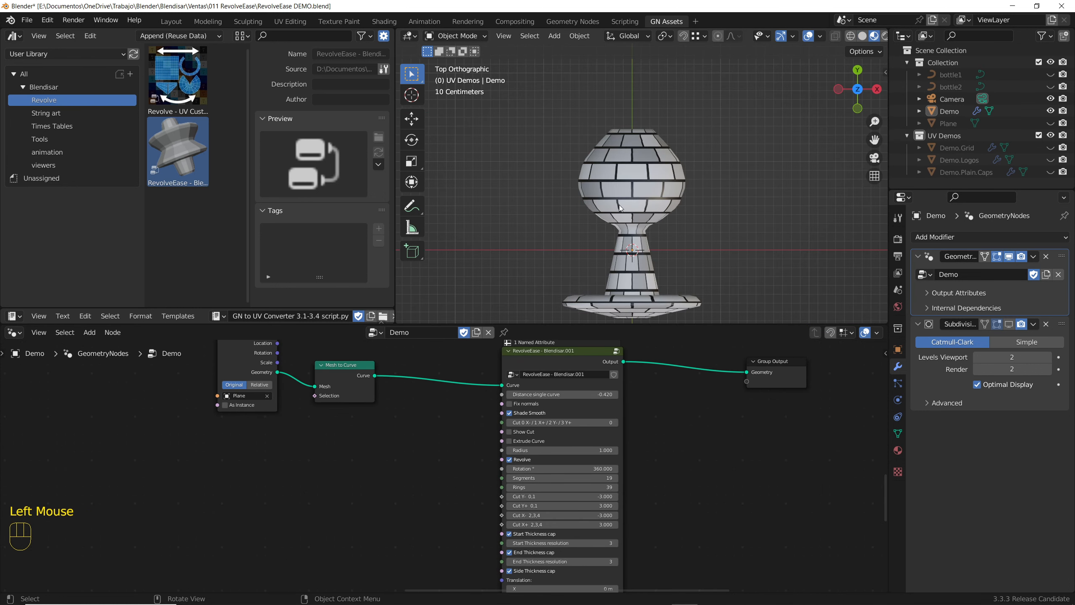
pyautogui.scroll(1, 616, 210)
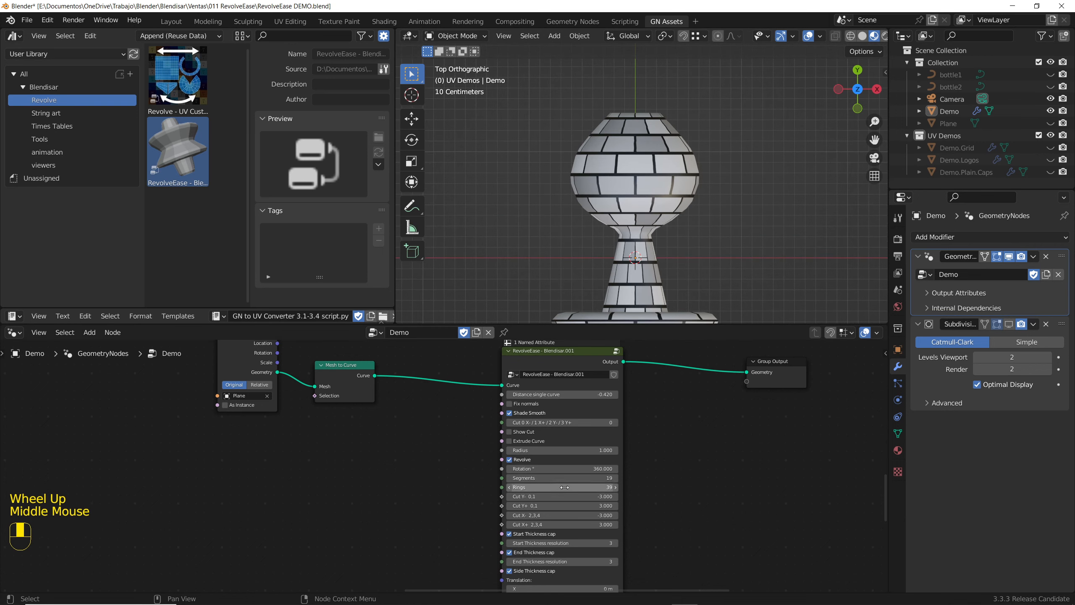
pyautogui.moveTo(563, 487); pyautogui.dragTo(559, 405, button='middle')
pyautogui.moveTo(553, 539); pyautogui.dragTo(555, 401, button='middle')
pyautogui.scroll(5, 555, 398)
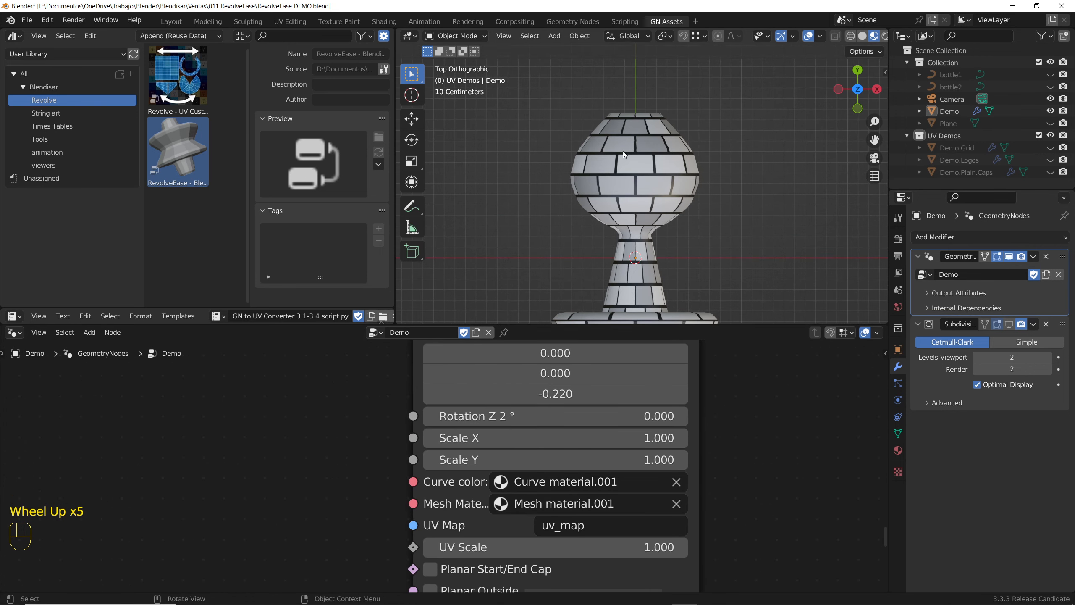
pyautogui.scroll(5, 614, 80)
pyautogui.moveTo(623, 151); pyautogui.dragTo(618, 63, button='middle')
pyautogui.scroll(-4, 615, 84)
pyautogui.click(563, 504)
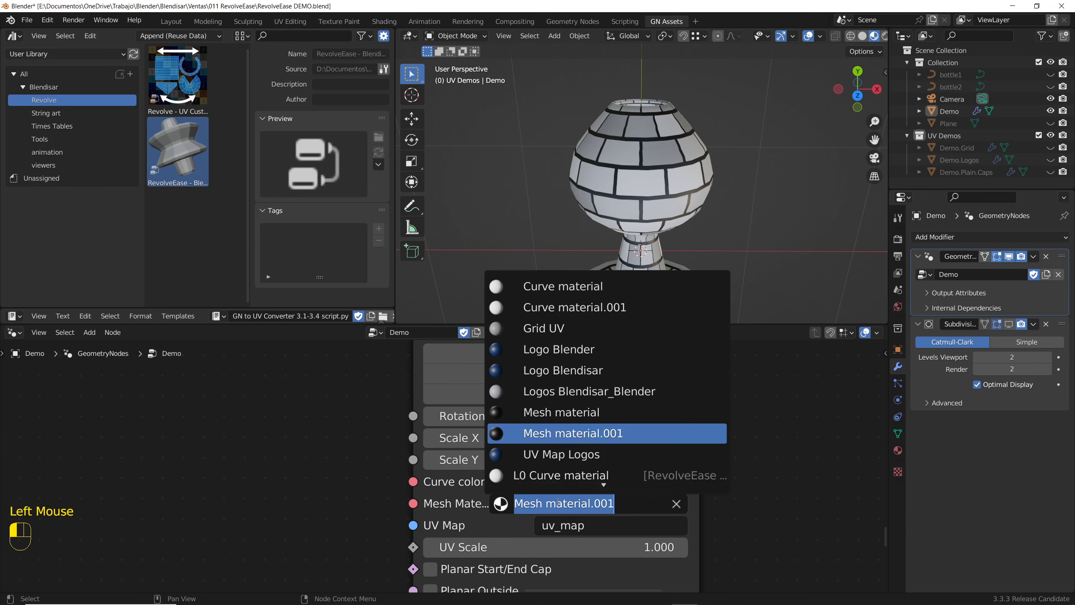
pyautogui.click(563, 328)
pyautogui.keyDown('shift'); pyautogui.moveTo(616, 313); pyautogui.dragTo(635, 237, button='middle'); pyautogui.keyUp('shift')
# Reset the profile's Z Rotation to 0 and view the goblet from the top
pyautogui.click(545, 395)
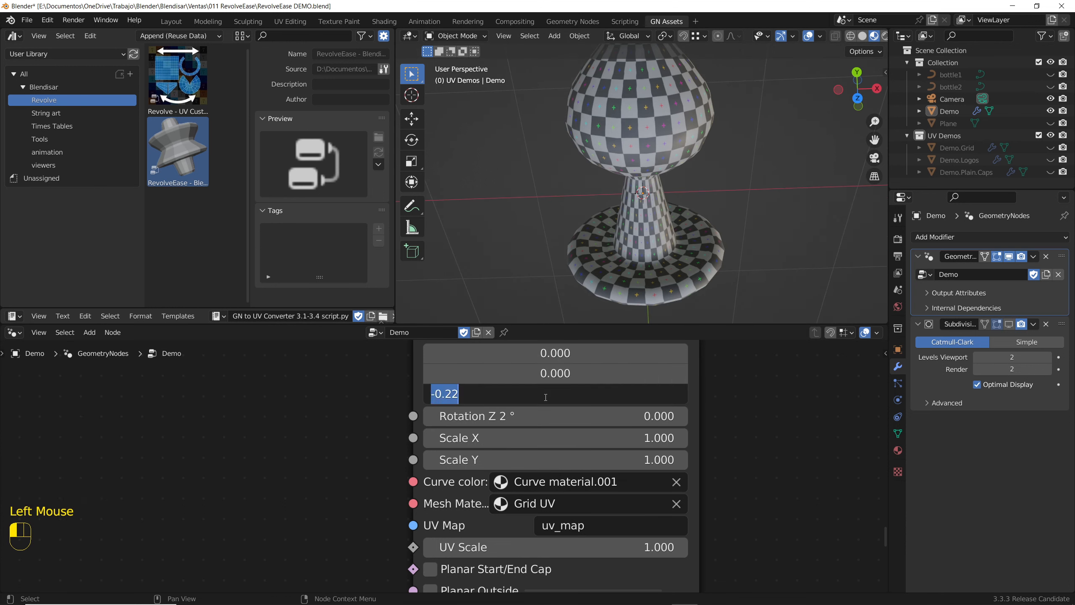
pyautogui.write('0')
pyautogui.press('Return')
pyautogui.moveTo(653, 279); pyautogui.dragTo(643, 226, button='middle')
pyautogui.press('KP_7')
# Examine how the checker texture maps onto the inside, rim and outside of the goblet
pyautogui.scroll(-2, 644, 227)
pyautogui.scroll(2, 636, 187)
pyautogui.moveTo(636, 187); pyautogui.dragTo(633, 237, button='middle')
pyautogui.scroll(-2, 633, 237)
pyautogui.scroll(4, 629, 163)
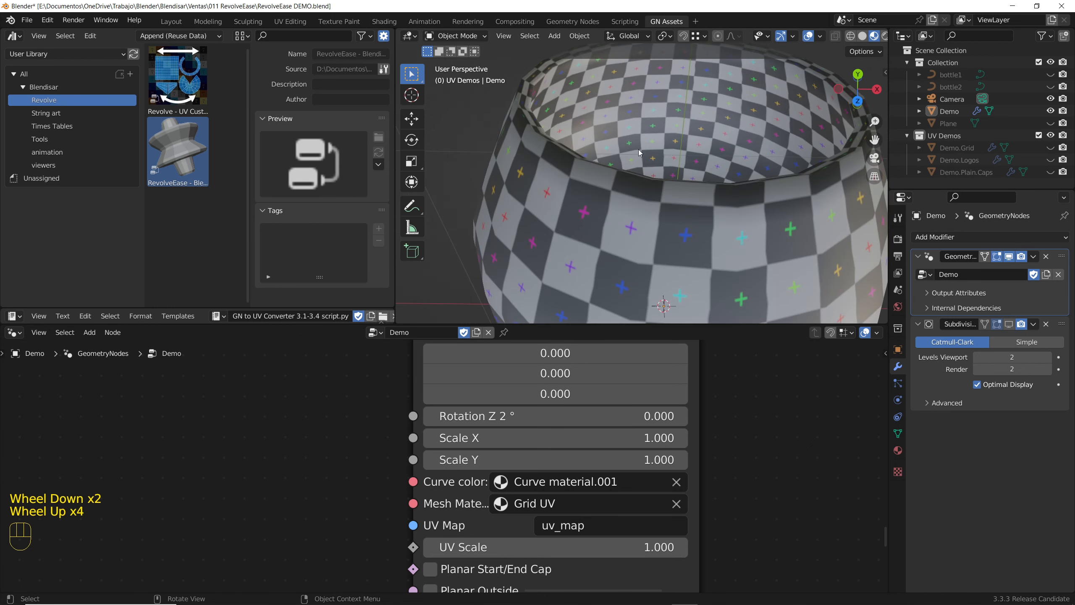
pyautogui.moveTo(629, 163); pyautogui.dragTo(653, 127, button='middle')
pyautogui.scroll(-3, 650, 164)
pyautogui.scroll(2, 653, 128)
pyautogui.scroll(-1, 653, 148)
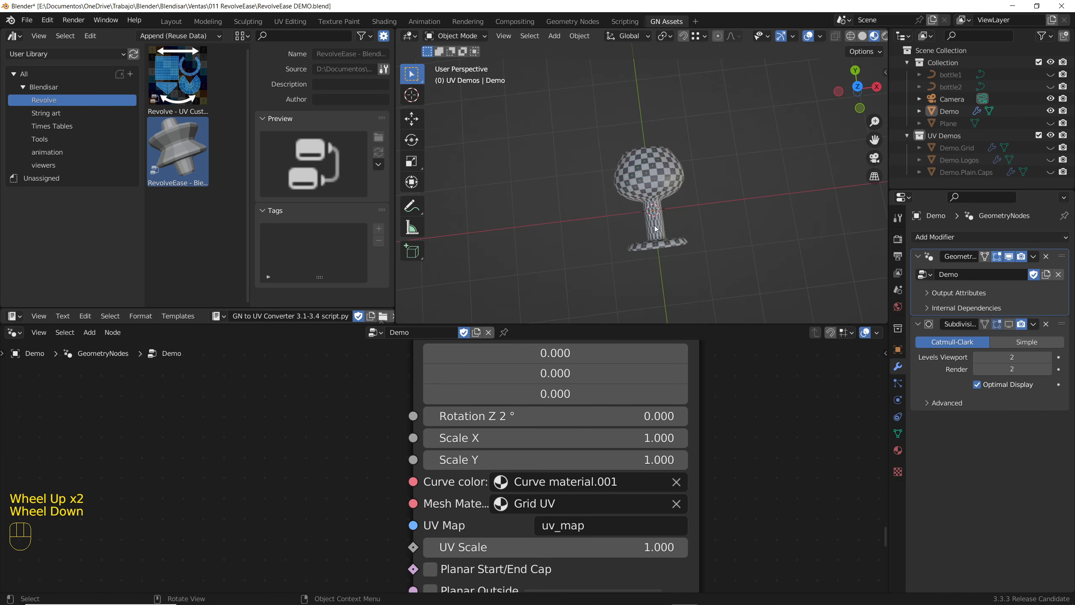
# Connect the manually built node chain's Set Material output to the Group Output and inspect its UV result
pyautogui.moveTo(594, 414); pyautogui.dragTo(597, 569, button='middle')
pyautogui.scroll(-3, 598, 570)
pyautogui.scroll(-1, 597, 570)
pyautogui.moveTo(594, 492); pyautogui.dragTo(546, 559, button='middle')
pyautogui.moveTo(550, 508); pyautogui.dragTo(501, 572, button='middle')
pyautogui.scroll(-1, 503, 572)
pyautogui.moveTo(519, 575); pyautogui.dragTo(787, 393)
pyautogui.scroll(4, 716, 391)
pyautogui.moveTo(651, 204); pyautogui.dragTo(660, 237, button='middle')
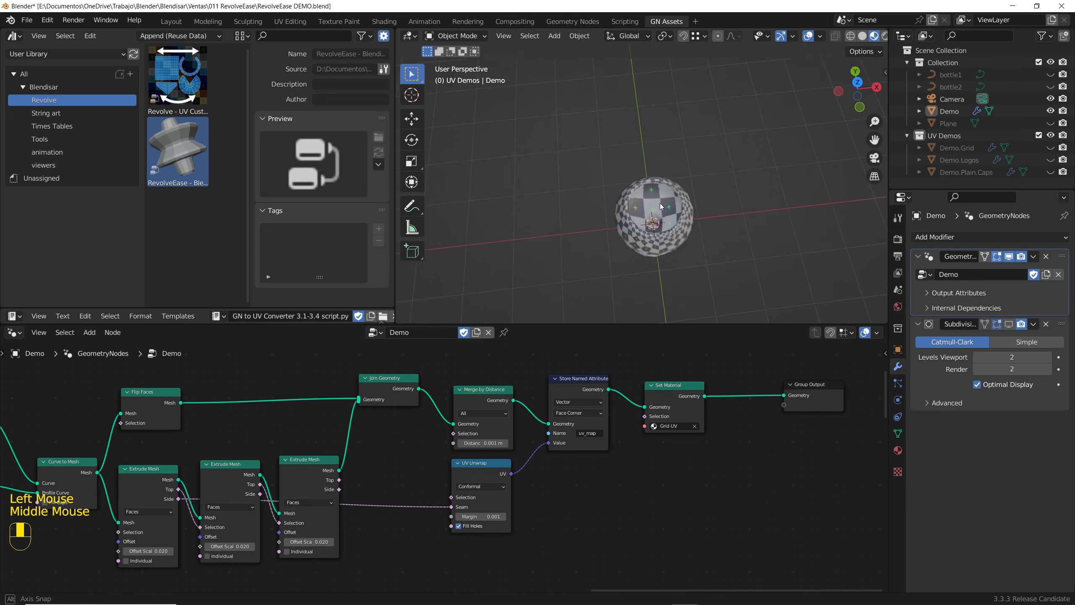
pyautogui.scroll(-2, 662, 246)
pyautogui.scroll(4, 662, 247)
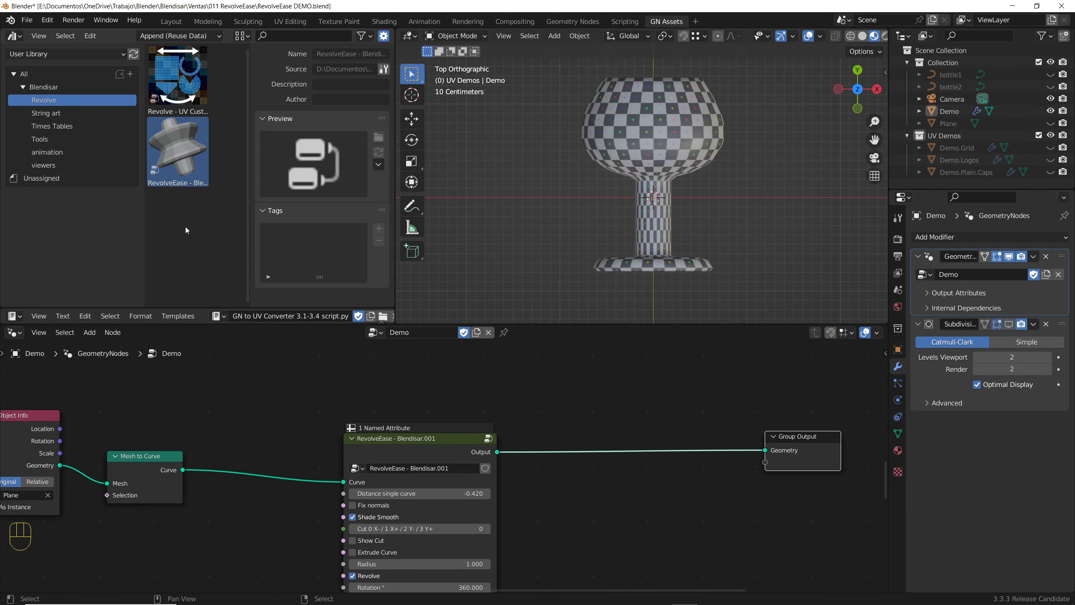
# Add the Size Transform asset from the Tools catalog between RevolveEase and Group Output, and widen its node
pyautogui.click(37, 139)
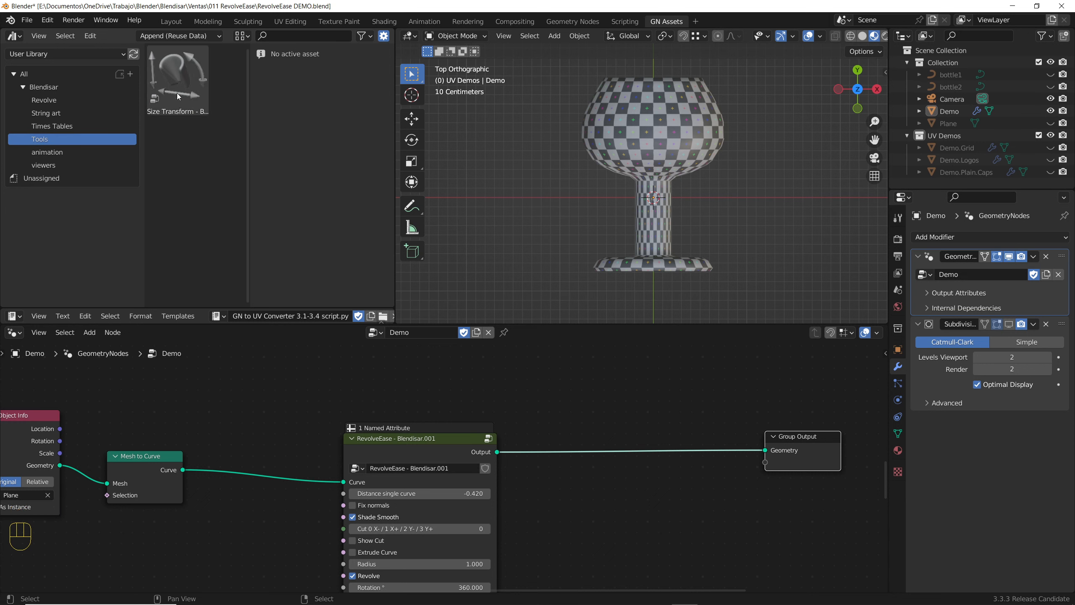
pyautogui.moveTo(173, 71); pyautogui.dragTo(600, 433)
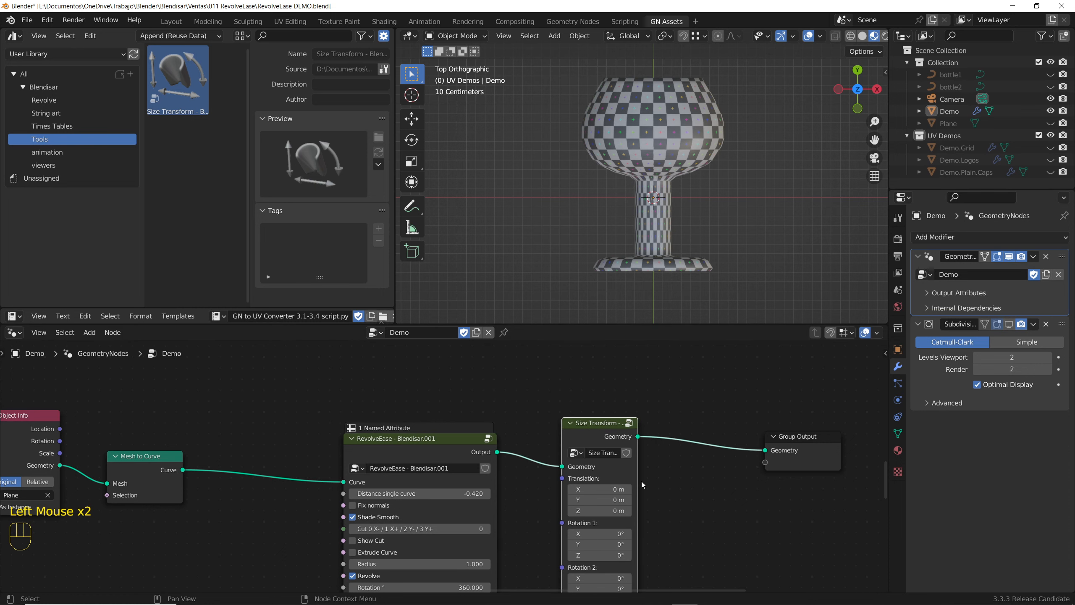
pyautogui.moveTo(636, 479); pyautogui.dragTo(680, 480)
pyautogui.moveTo(619, 473); pyautogui.dragTo(631, 402, button='middle')
# Set the Size Transform node's Rotation 1 X to 90° to stand the goblet upright
pyautogui.moveTo(634, 218); pyautogui.dragTo(637, 237, button='middle')
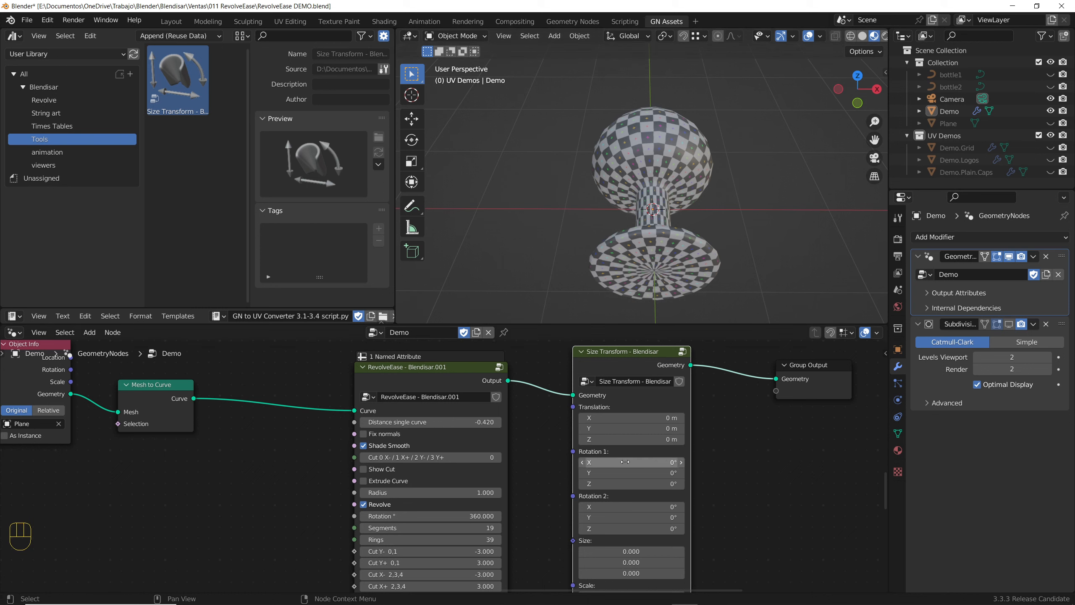
pyautogui.moveTo(628, 458); pyautogui.dragTo(660, 458)
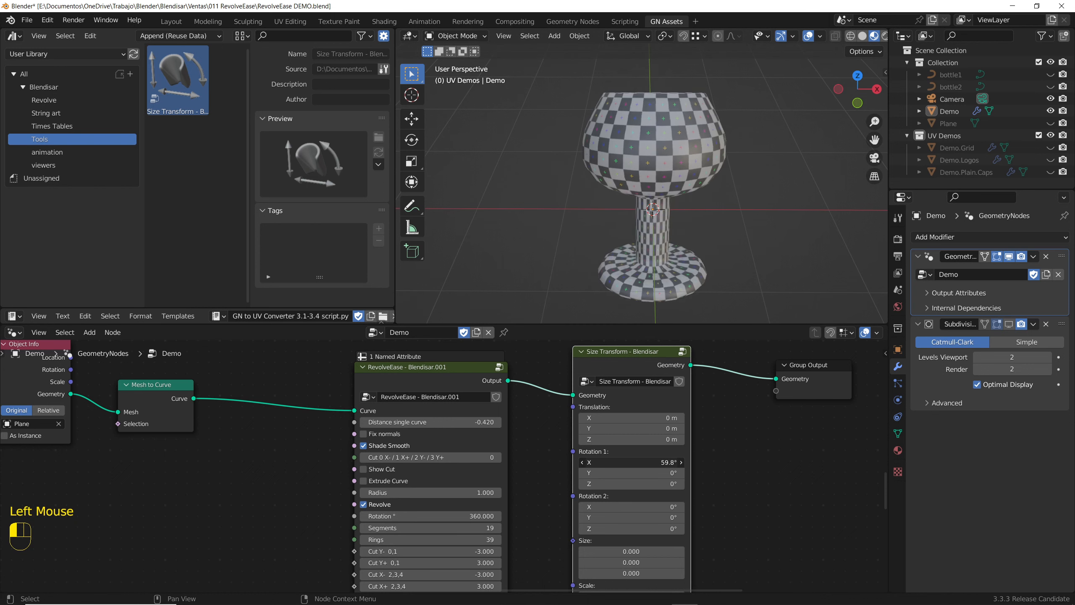
pyautogui.write('90')
pyautogui.press('Return')
pyautogui.moveTo(635, 231); pyautogui.dragTo(645, 254, button='middle')
pyautogui.press('KP_1')
pyautogui.scroll(-2, 651, 237)
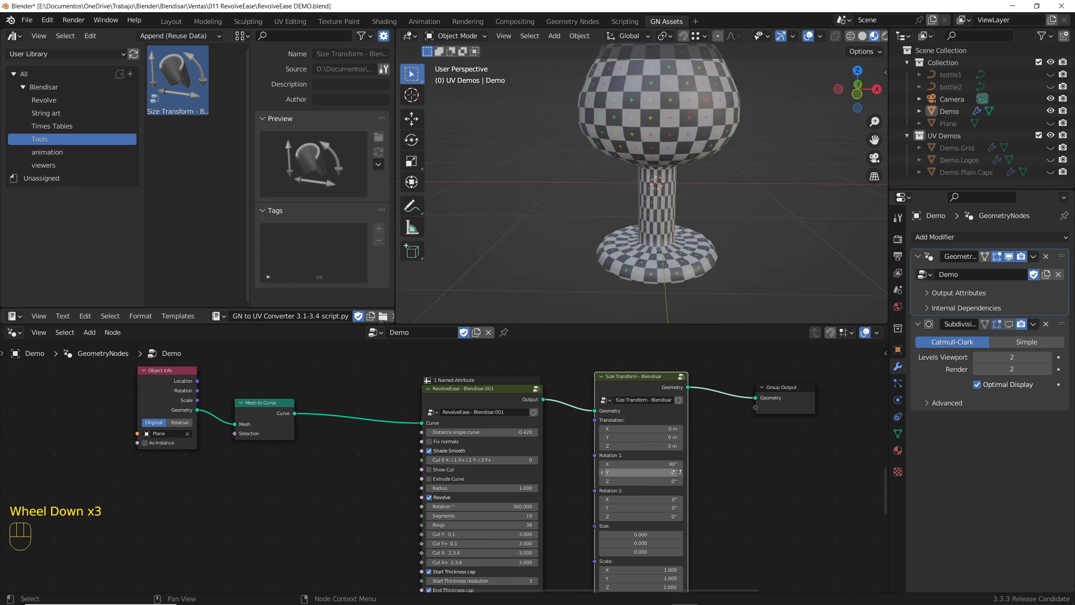
# Enable Align to Base on the Size Transform node
pyautogui.moveTo(635, 534); pyautogui.dragTo(612, 464, button='middle')
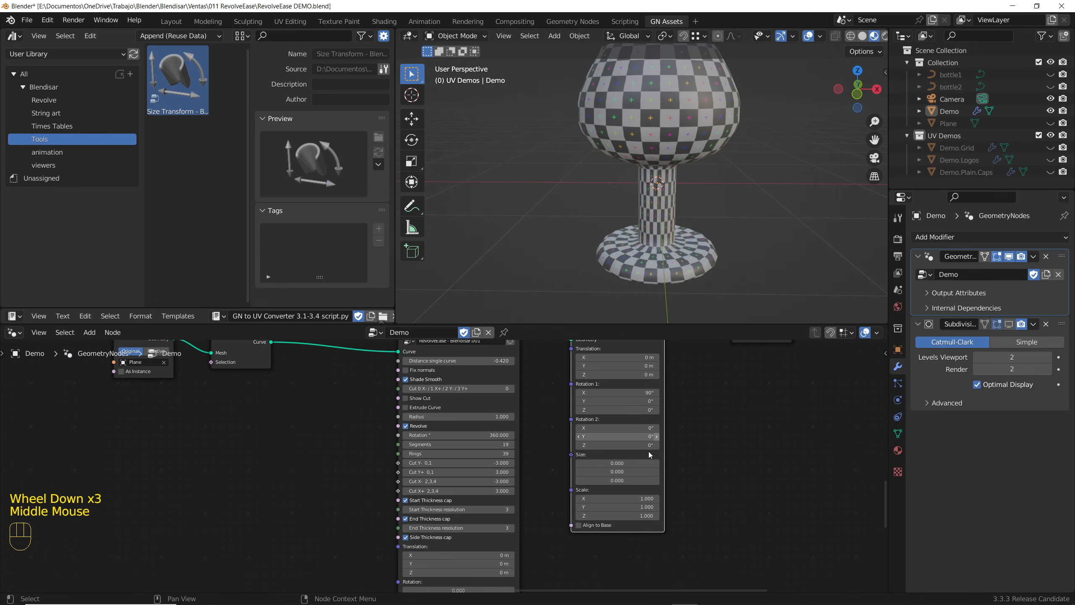
pyautogui.scroll(5, 581, 533)
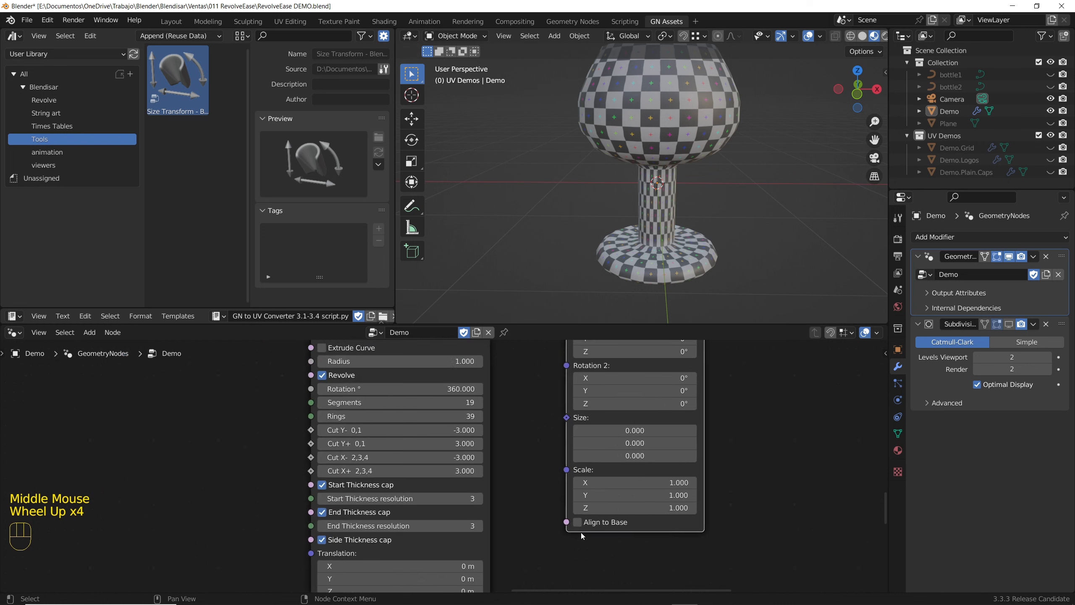
pyautogui.click(607, 526)
pyautogui.scroll(-1, 652, 225)
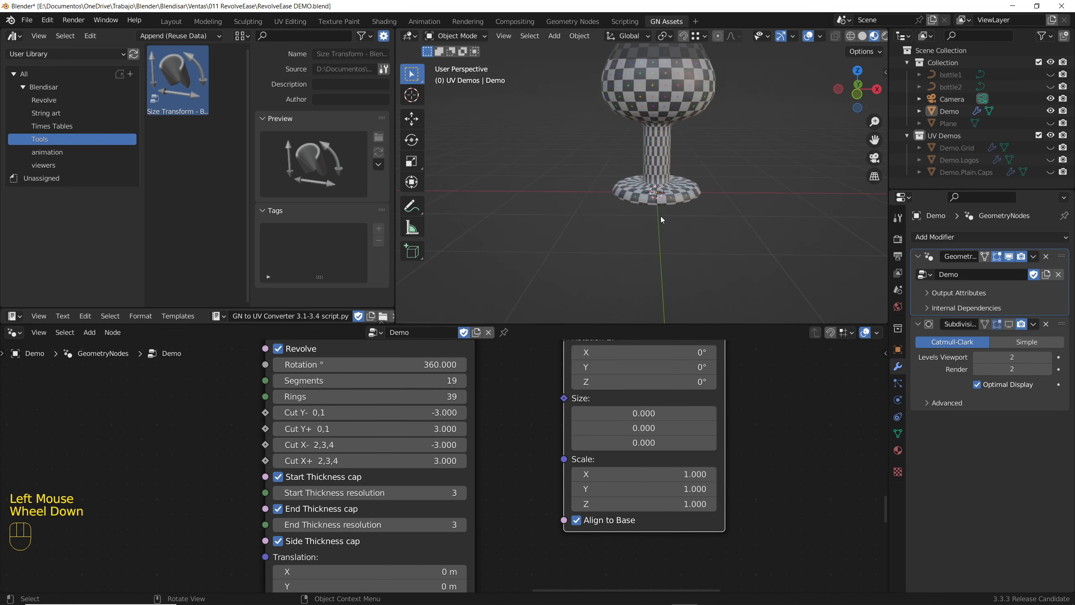
# Examine how the goblet's foot sits on the world origin from several angles
pyautogui.moveTo(660, 215); pyautogui.dragTo(641, 246, button='middle')
pyautogui.scroll(4, 654, 199)
pyautogui.scroll(-4, 661, 216)
pyautogui.scroll(3, 660, 229)
pyautogui.scroll(-3, 660, 458)
pyautogui.moveTo(667, 415); pyautogui.dragTo(652, 499, button='middle')
pyautogui.scroll(-2, 651, 201)
pyautogui.moveTo(650, 199); pyautogui.dragTo(652, 205, button='middle')
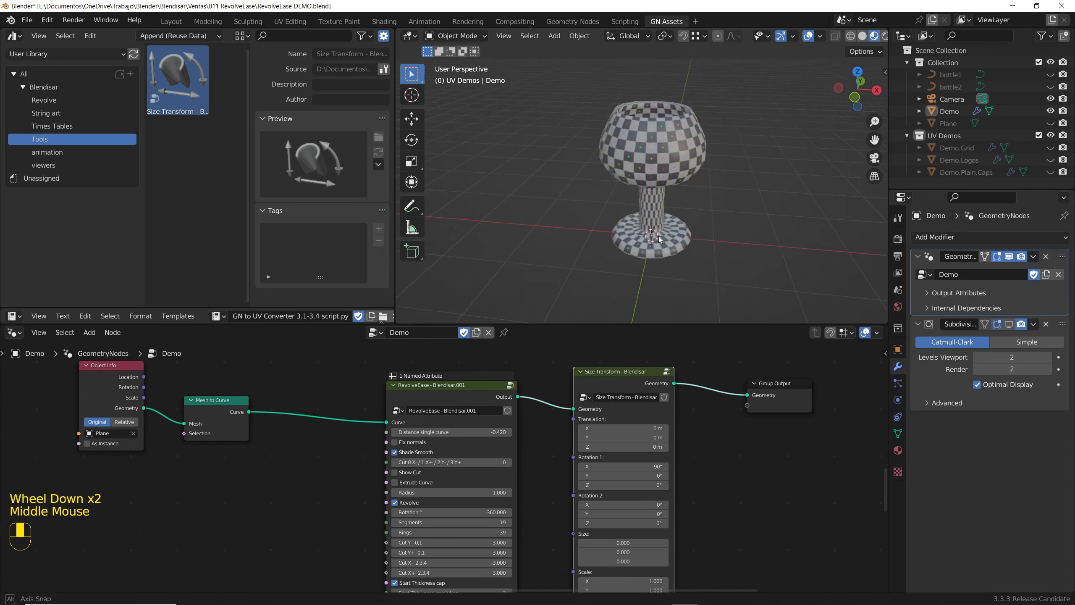
pyautogui.scroll(2, 652, 205)
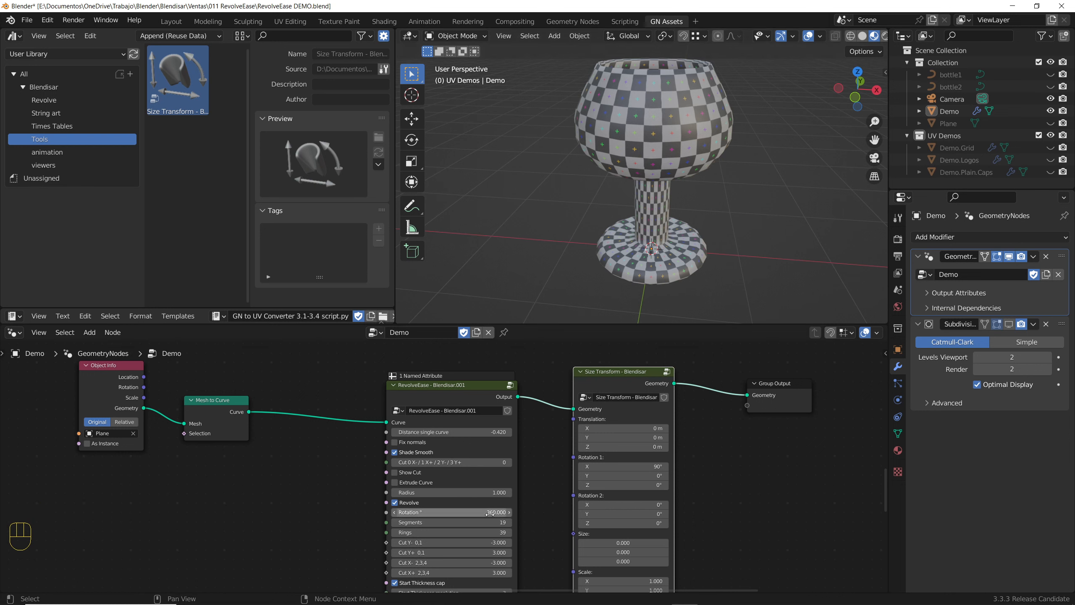
# Reduce the RevolveEase rotation to 258.4° and set the Size Transform node's Rotation 1 Z to 144°
pyautogui.moveTo(493, 511)
pyautogui.mouseDown()
pyautogui.moveTo(454, 512)
pyautogui.moveTo(499, 510)
pyautogui.mouseUp()
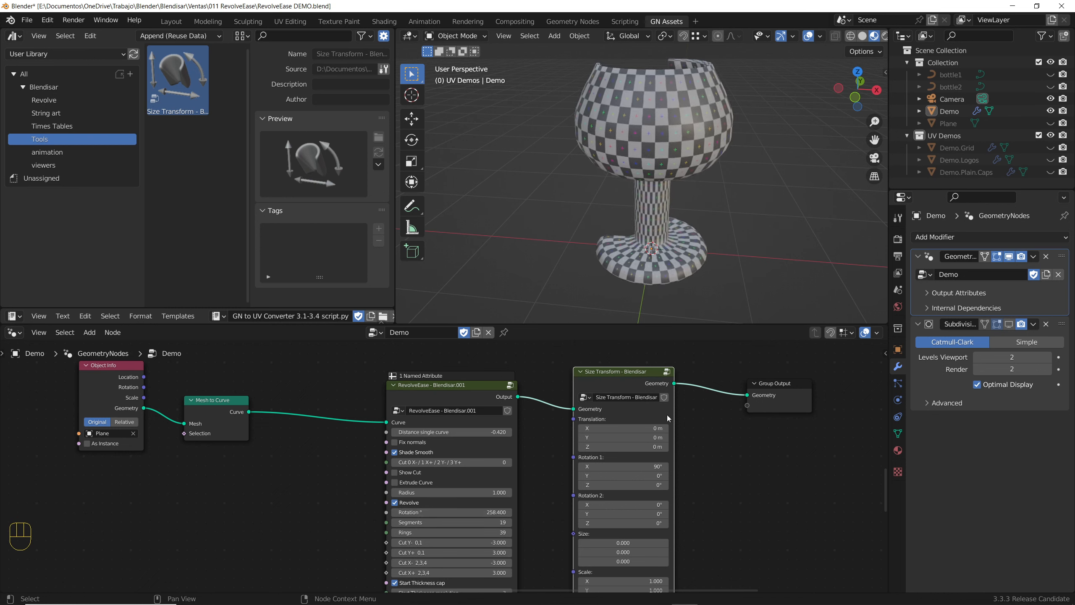
pyautogui.moveTo(614, 486); pyautogui.dragTo(647, 486)
pyautogui.press('KP_1')
pyautogui.moveTo(654, 212); pyautogui.dragTo(639, 248, button='middle')
pyautogui.scroll(-1, 638, 247)
pyautogui.scroll(1, 639, 248)
# Try tilting the goblet with Rotation 1 Y and Rotation 2 X, and reset both angles to 0°
pyautogui.moveTo(614, 478); pyautogui.dragTo(621, 477)
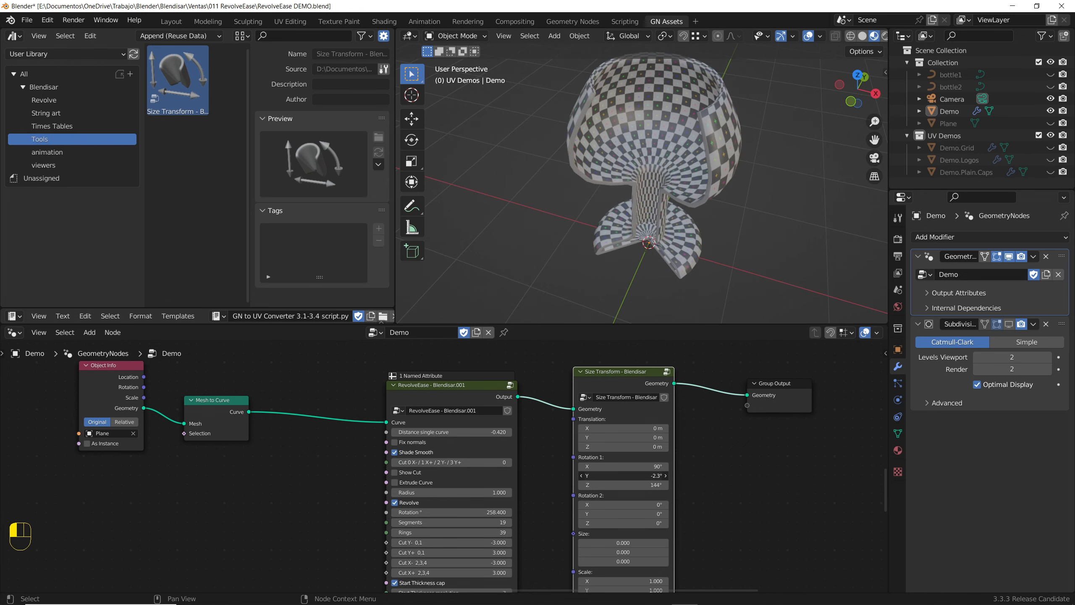
pyautogui.click(617, 476)
pyautogui.write('0')
pyautogui.press('Return')
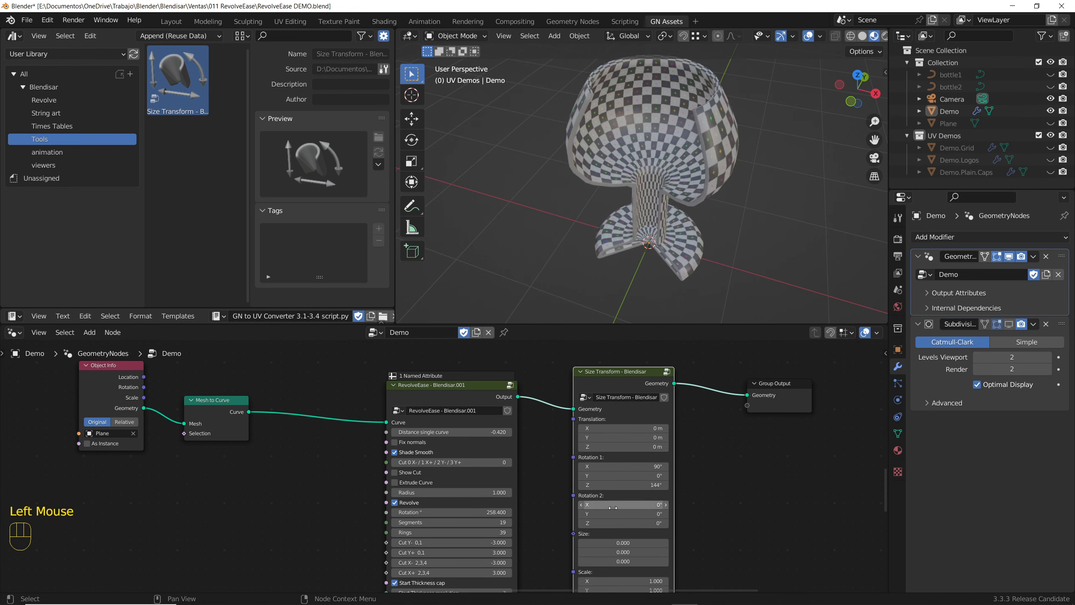
pyautogui.moveTo(611, 508)
pyautogui.mouseDown()
pyautogui.moveTo(574, 508)
pyautogui.moveTo(609, 508)
pyautogui.mouseUp()
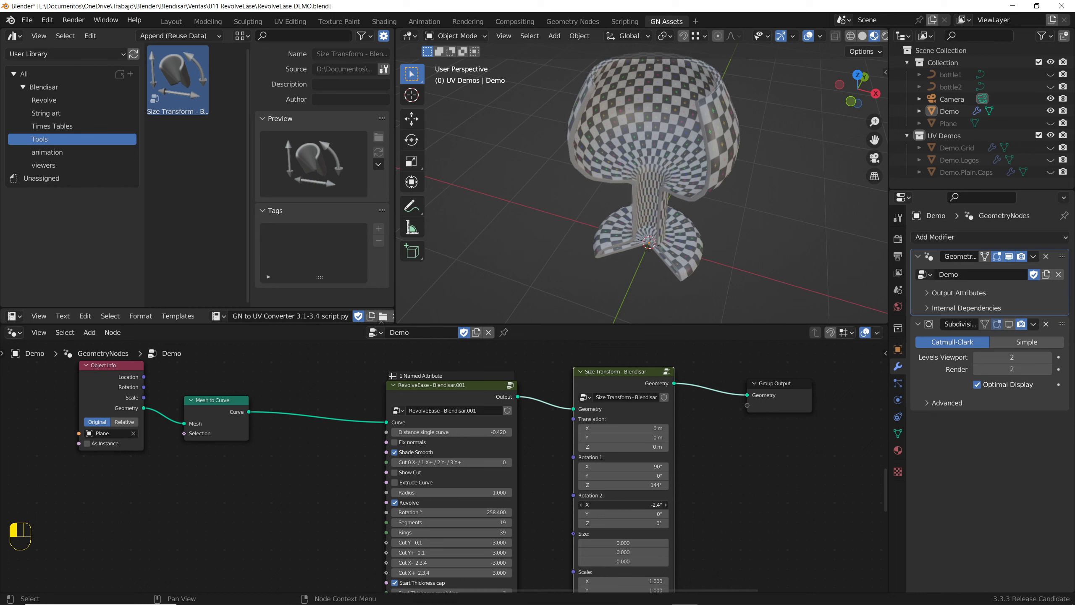
pyautogui.click(612, 511)
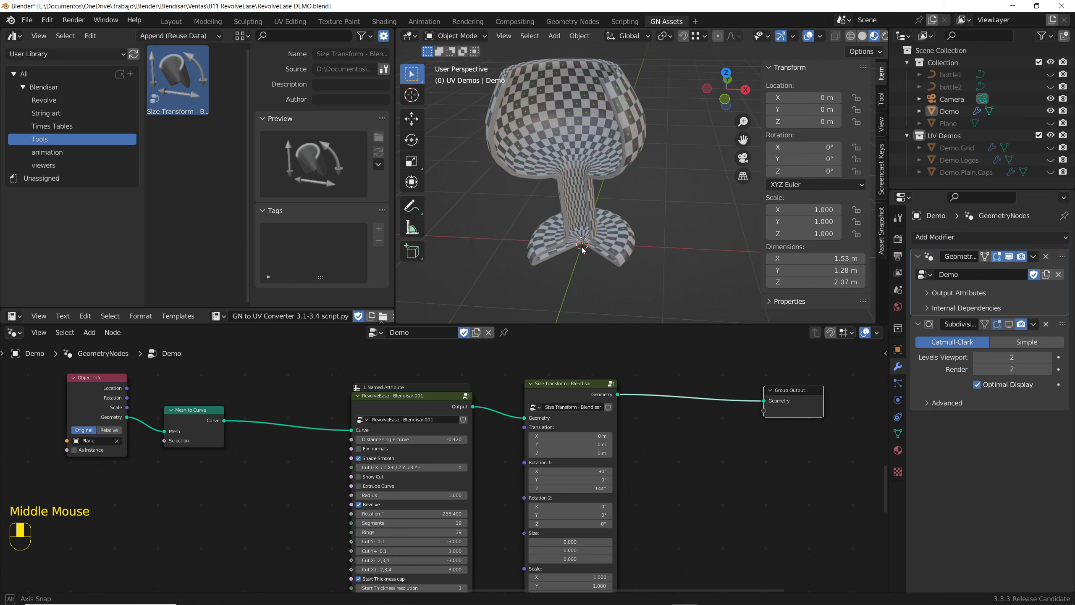
# Set the third Size value of the Size Transform node to 0.2 and inspect the scaled goblet
pyautogui.moveTo(656, 204); pyautogui.dragTo(644, 199, button='middle')
pyautogui.scroll(-2, 592, 468)
pyautogui.scroll(4, 591, 468)
pyautogui.scroll(3, 592, 468)
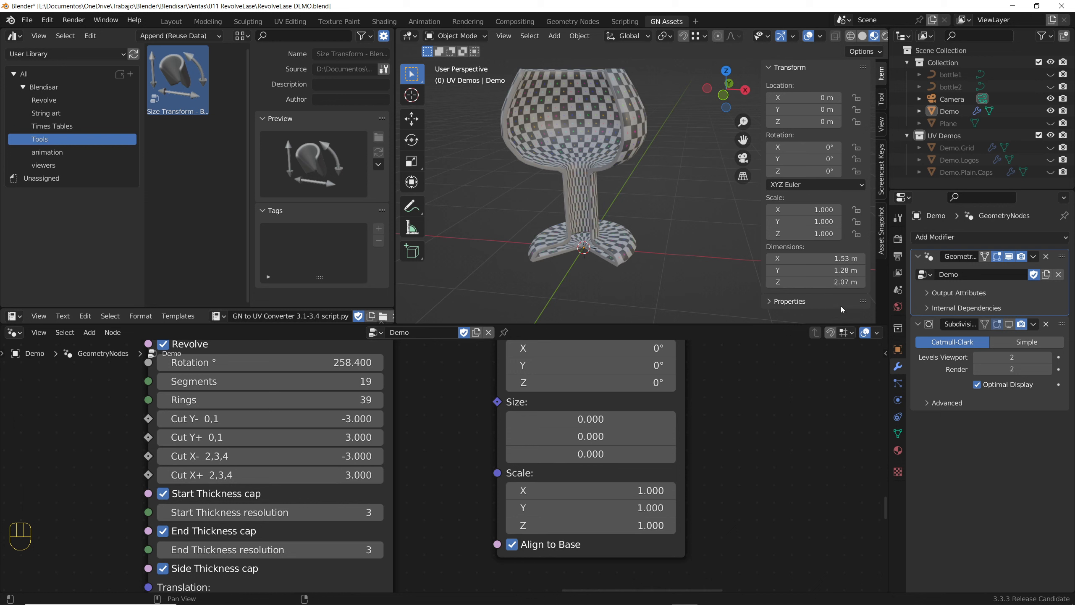
pyautogui.click(591, 453)
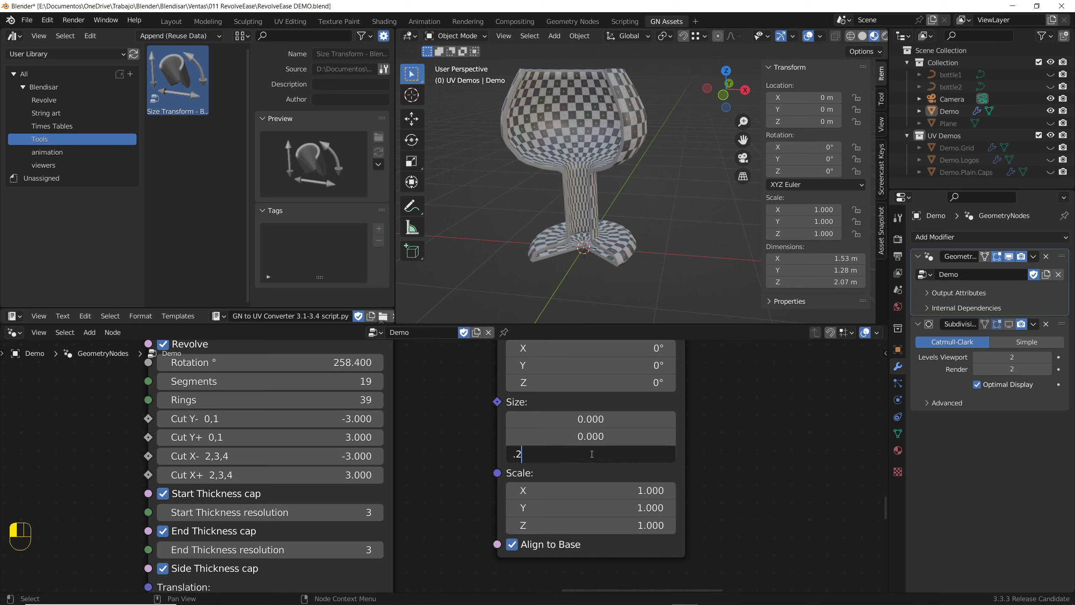
pyautogui.press('Return')
pyautogui.scroll(9, 604, 208)
pyautogui.scroll(-2, 604, 209)
pyautogui.moveTo(595, 206); pyautogui.dragTo(608, 209, button='middle')
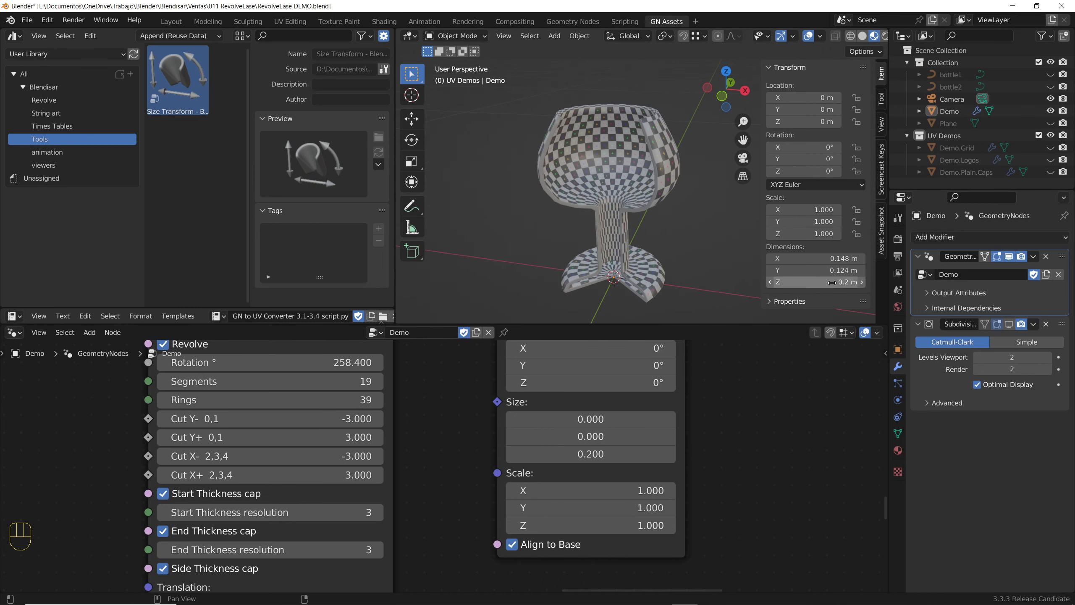
pyautogui.scroll(-4, 642, 233)
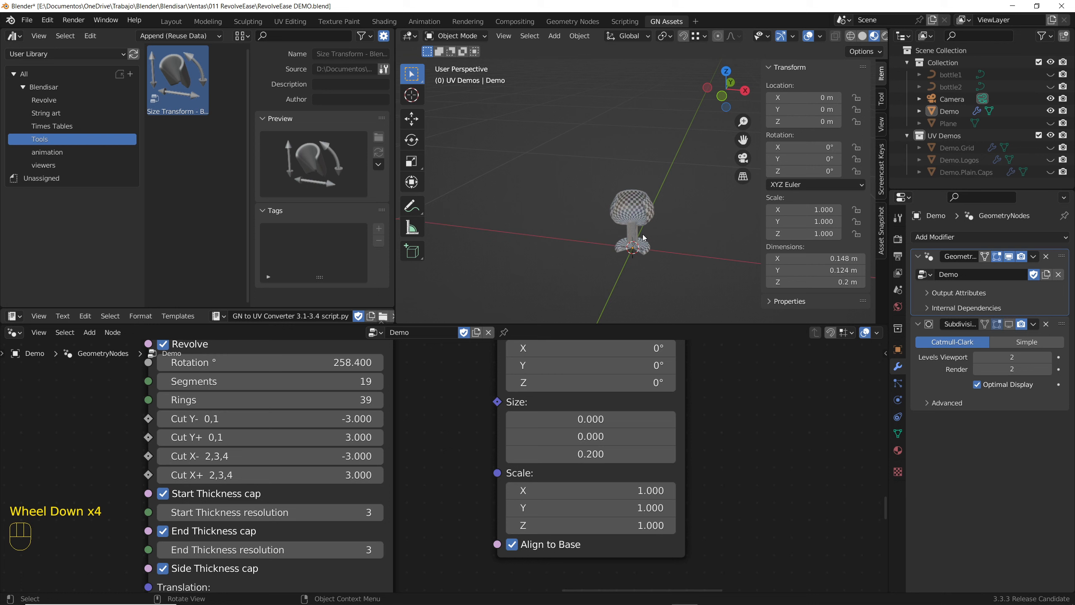
# Set the third Size value of the Size Transform node to 0.5 and view the resized goblet
pyautogui.click(584, 455)
pyautogui.write('0.5')
pyautogui.press('Return')
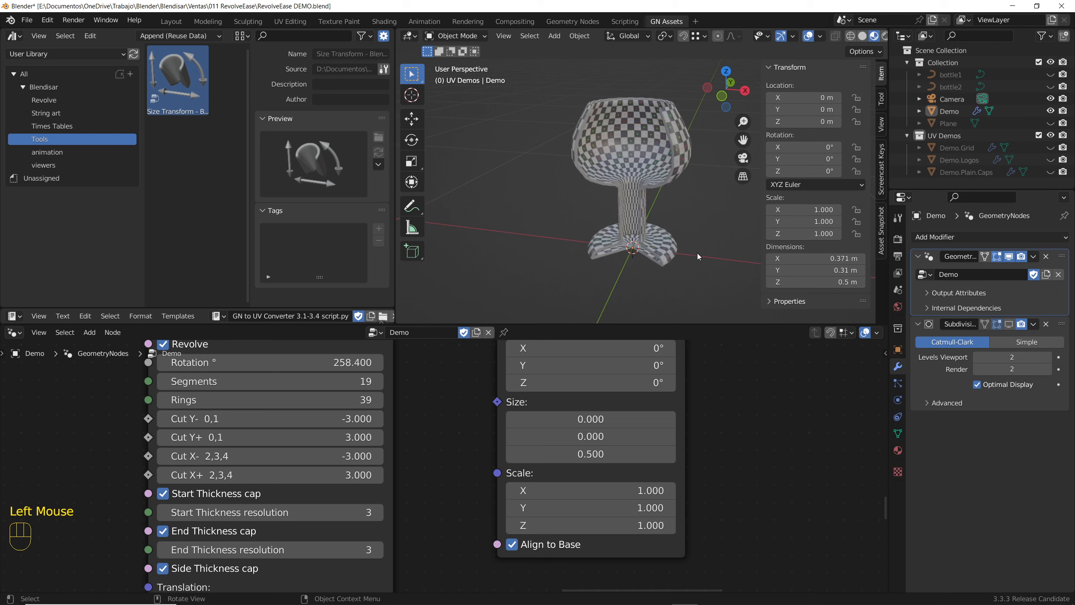
pyautogui.scroll(-2, 697, 206)
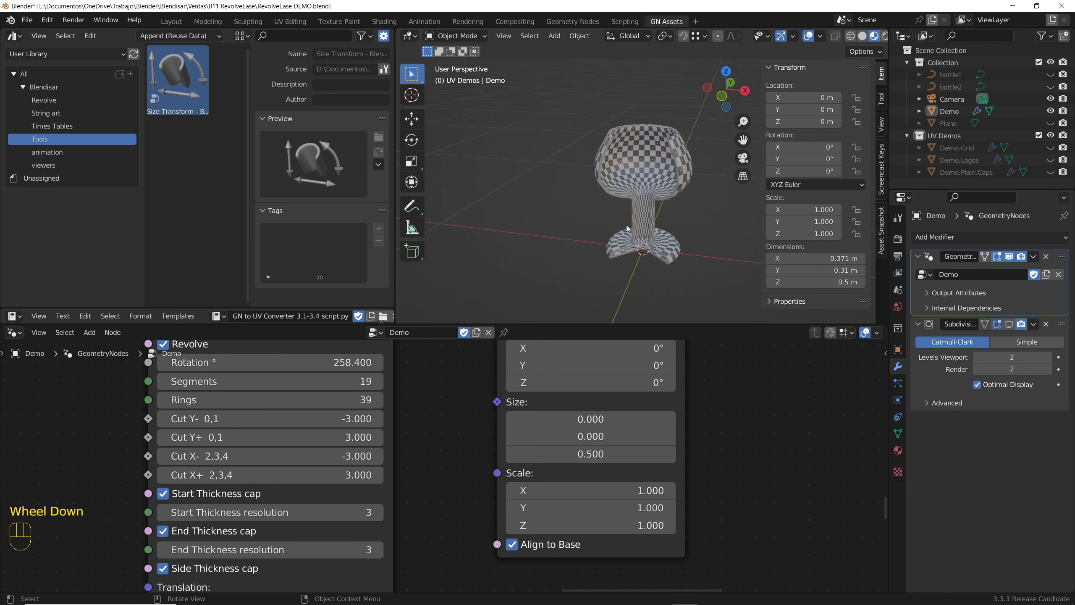
pyautogui.moveTo(632, 236)
pyautogui.keyDown('shift'); pyautogui.mouseDown(button='middle')
pyautogui.moveTo(576, 243)
pyautogui.moveTo(630, 231)
pyautogui.mouseUp(button='middle'); pyautogui.keyUp('shift')
pyautogui.scroll(3, 624, 233)
pyautogui.scroll(-1, 624, 234)
pyautogui.scroll(-1, 624, 233)
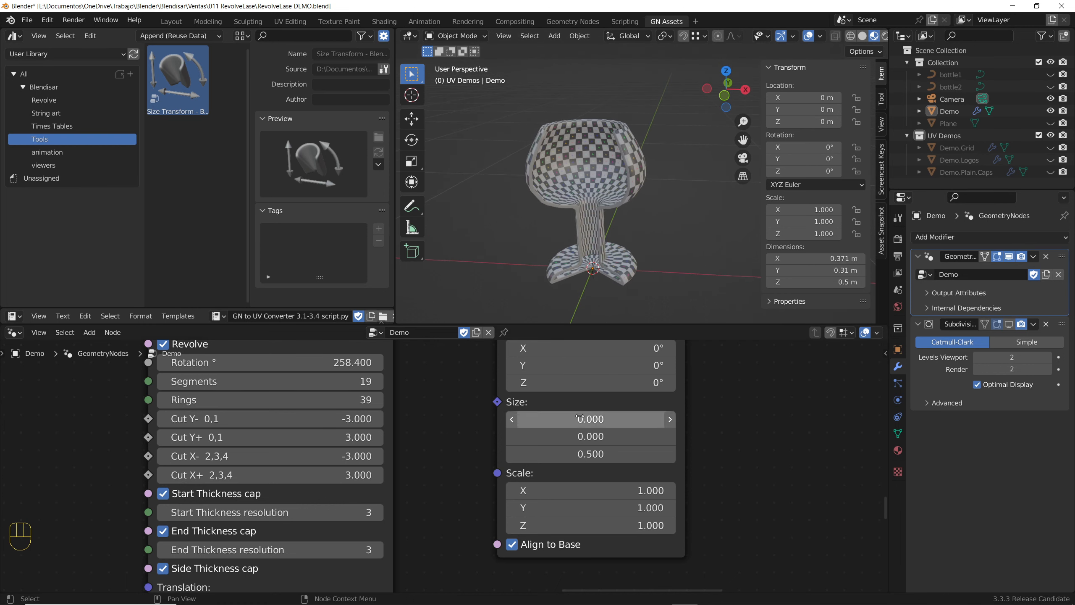
# Set the first two Size values of the Size Transform node to 0.5 as well
pyautogui.moveTo(579, 427); pyautogui.dragTo(583, 442)
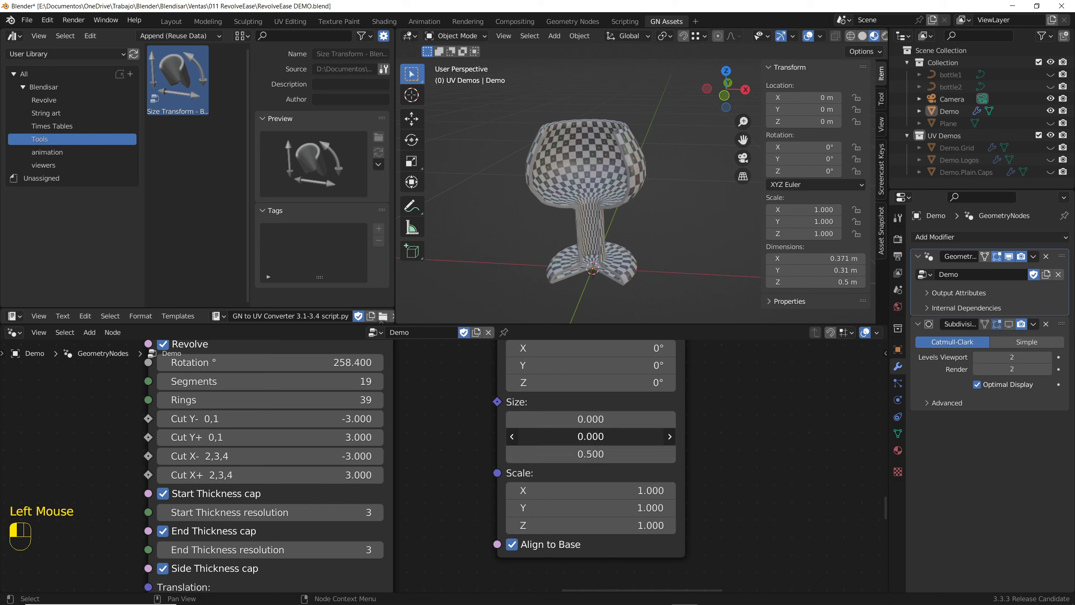
pyautogui.write('.5')
pyautogui.press('Return')
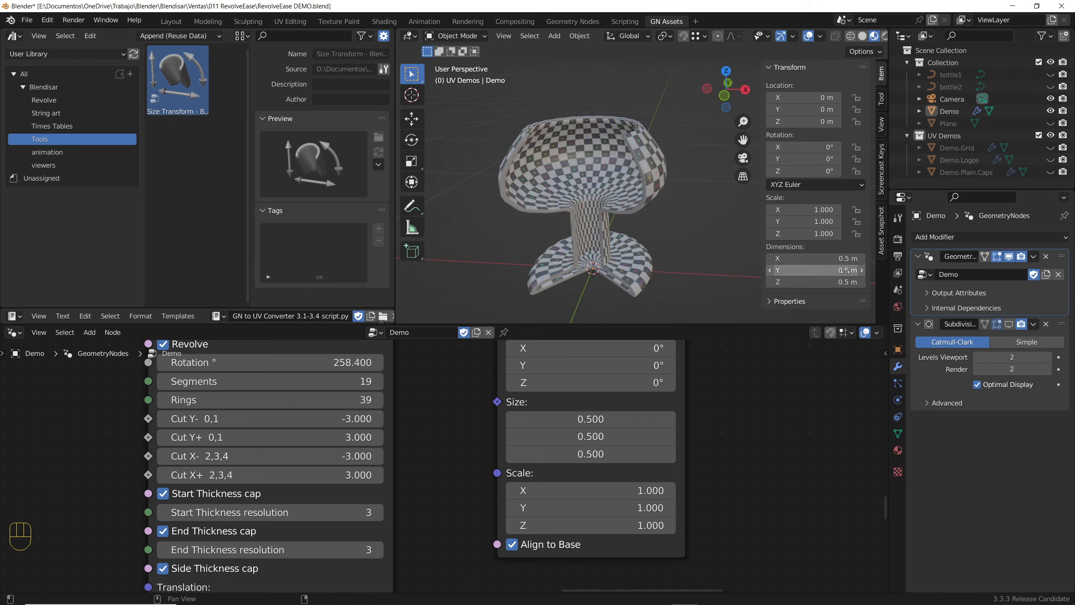
pyautogui.moveTo(630, 209); pyautogui.dragTo(613, 229, button='middle')
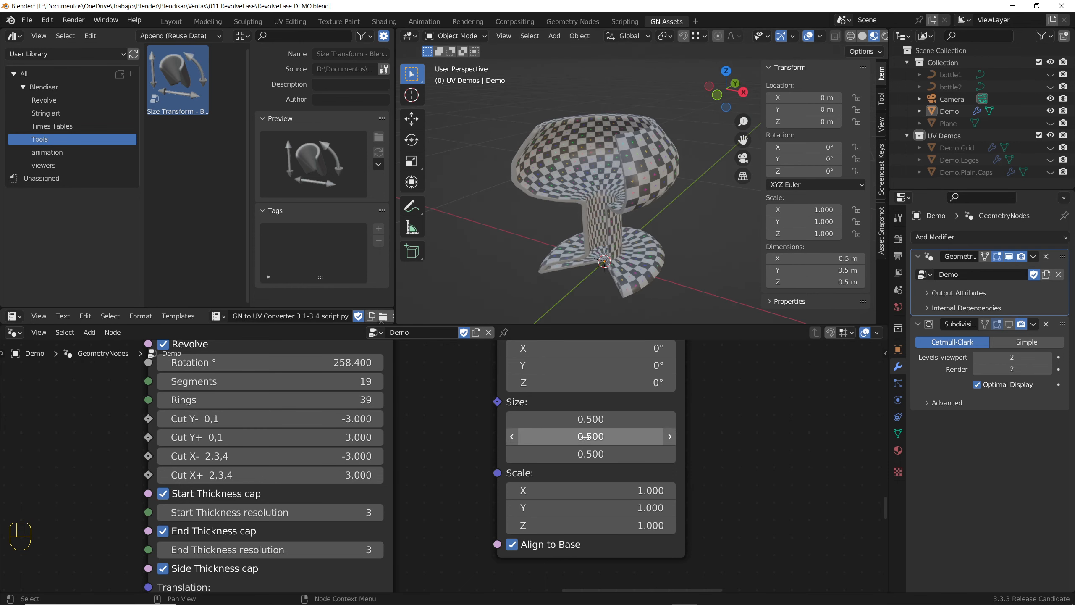
# Reset all three Size values of the Size Transform node to 0
pyautogui.click(583, 418)
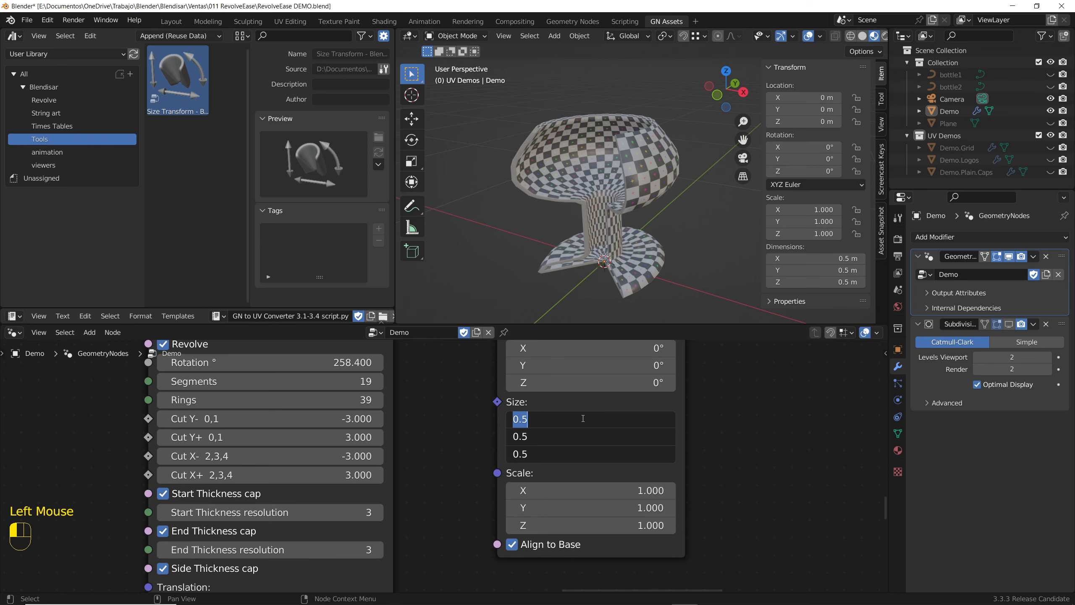
pyautogui.write('0')
pyautogui.press('Return')
pyautogui.scroll(-7, 646, 250)
pyautogui.scroll(3, 647, 250)
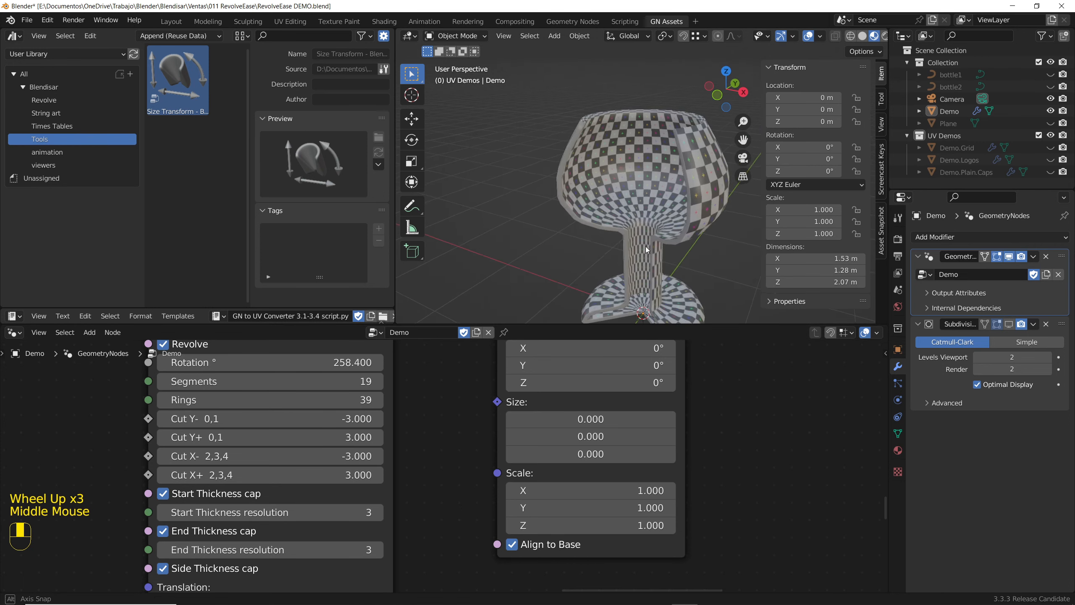
pyautogui.moveTo(647, 250); pyautogui.dragTo(652, 251, button='middle')
pyautogui.scroll(-6, 505, 492)
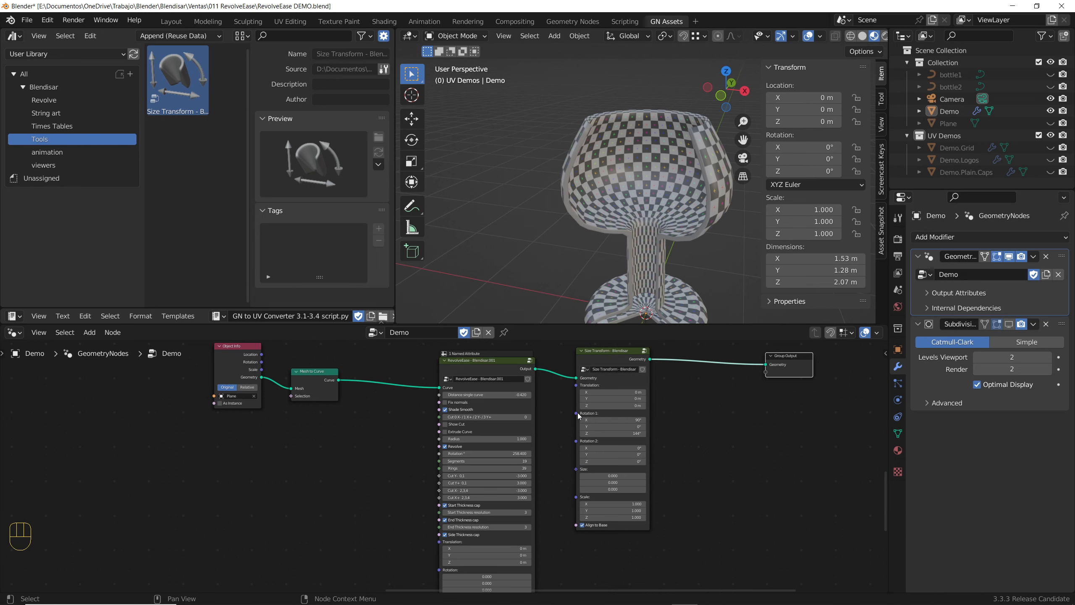
pyautogui.scroll(-2, 579, 416)
# Select the Demo goblet, run the GN to UV Converter script on it, and move the converted copy beside the original
pyautogui.click(582, 173)
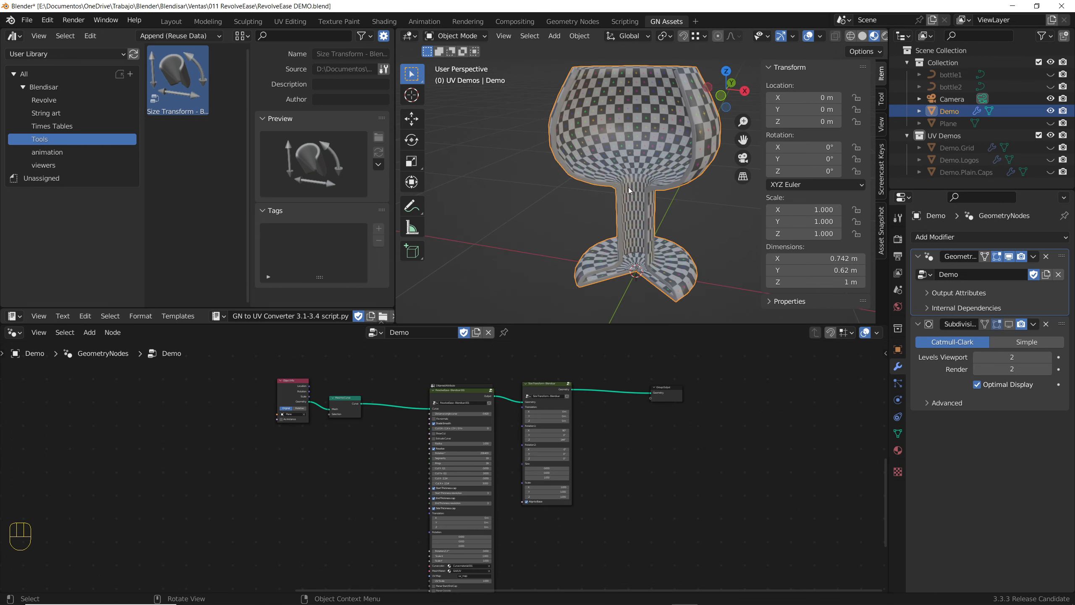
pyautogui.scroll(-2, 630, 191)
pyautogui.scroll(2, 614, 178)
pyautogui.moveTo(614, 178); pyautogui.dragTo(613, 188, button='middle')
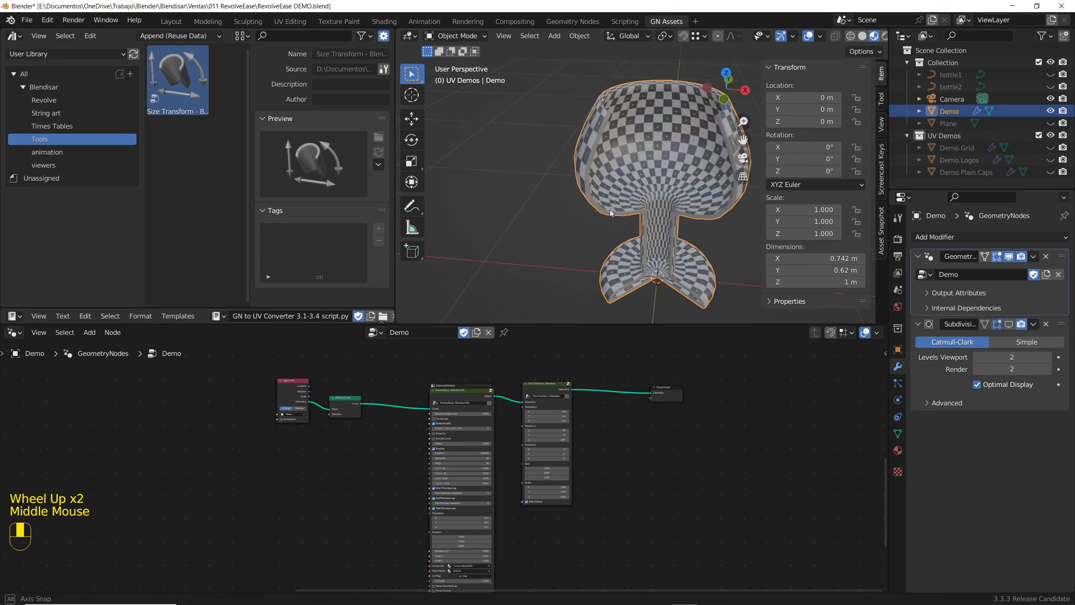
pyautogui.scroll(-4, 334, 319)
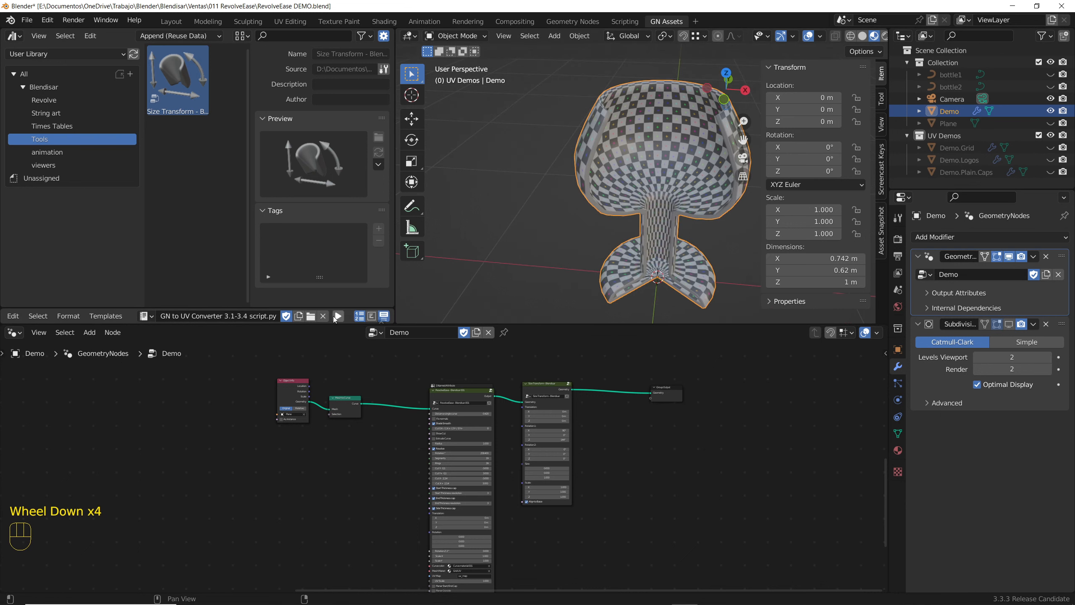
pyautogui.click(337, 317)
pyautogui.press('g')
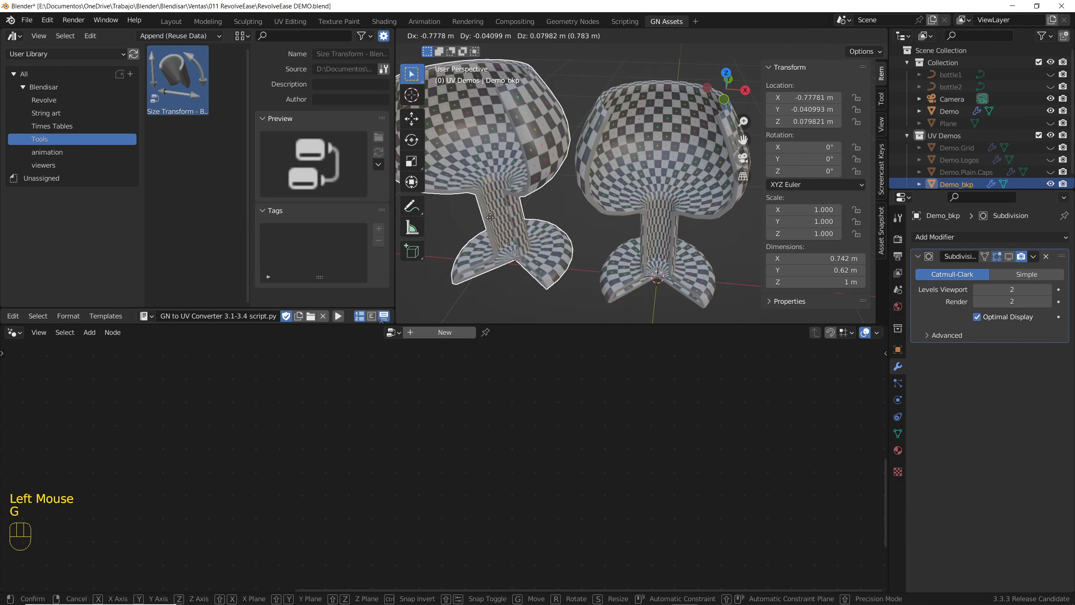
# Inspect the converted goblet's UV layout over the Color Grid image in the UV Editing workspace, and switch to the Geometry Nodes workspace
pyautogui.click(289, 22)
pyautogui.scroll(-2, 719, 372)
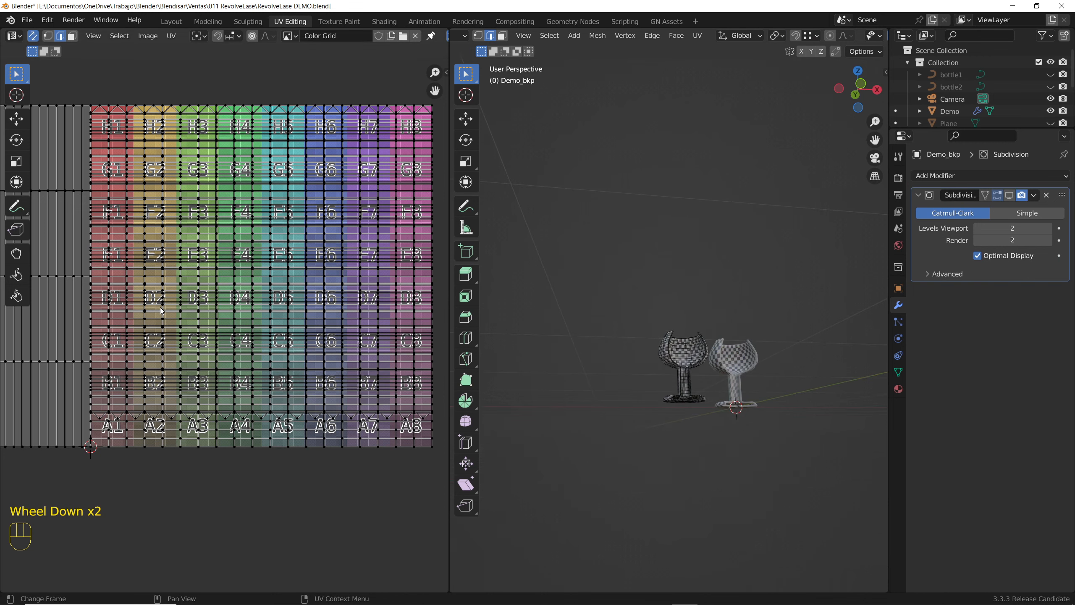
pyautogui.scroll(3, 711, 354)
pyautogui.moveTo(712, 354); pyautogui.dragTo(715, 339, button='middle')
pyautogui.scroll(3, 715, 339)
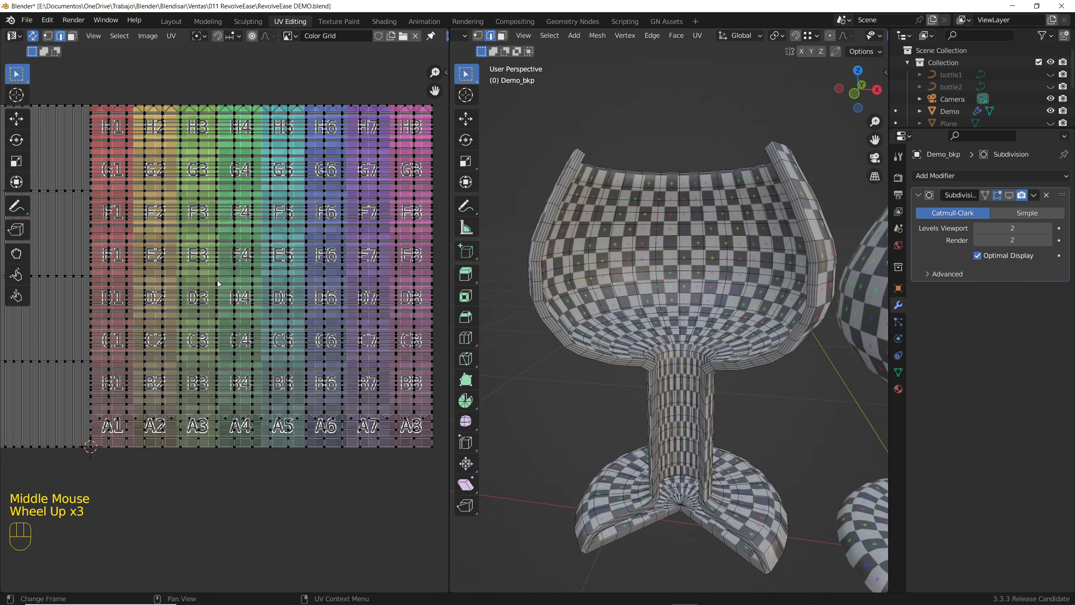
pyautogui.click(572, 21)
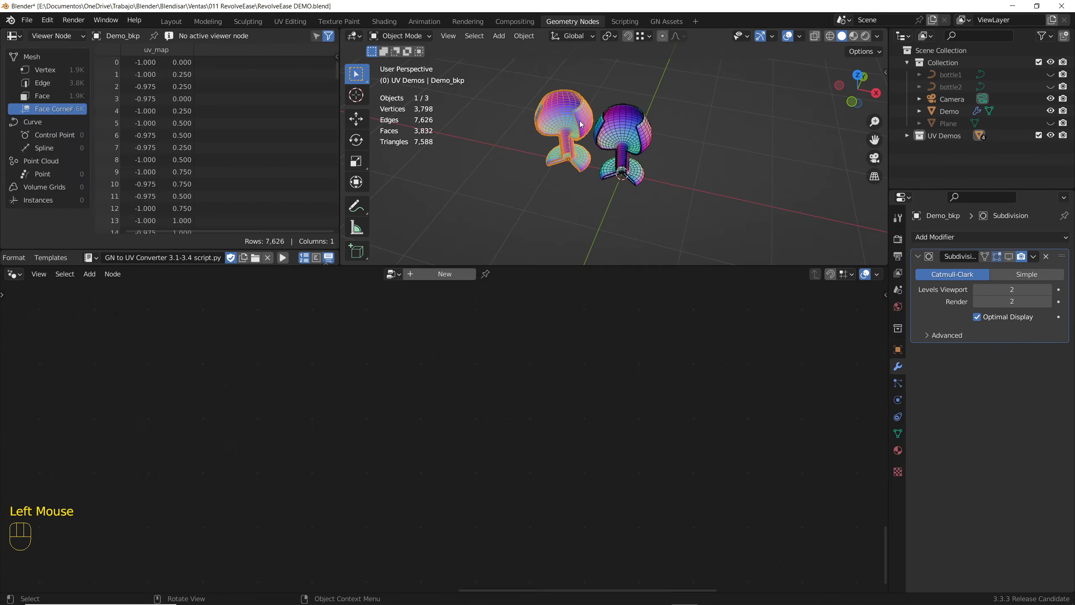
# Delete the converted goblet copy and enable UV Pack on the original Demo goblet's RevolveEase node
pyautogui.press('Delete')
pyautogui.click(622, 144)
pyautogui.moveTo(465, 487); pyautogui.dragTo(407, 414, button='middle')
pyautogui.moveTo(407, 529); pyautogui.dragTo(401, 373, button='middle')
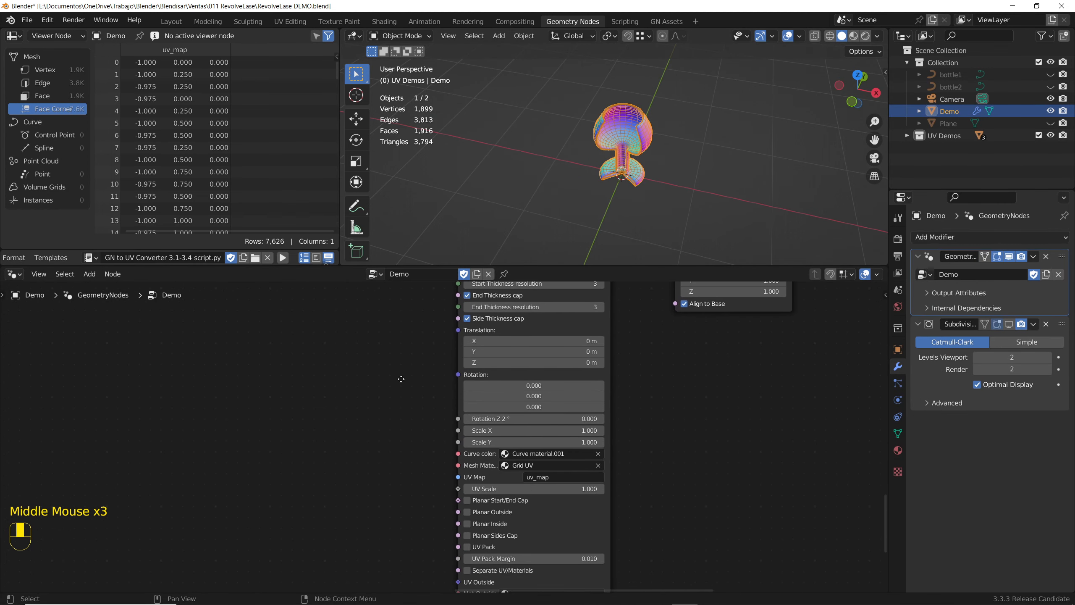
pyautogui.moveTo(453, 570); pyautogui.dragTo(452, 502, button='middle')
pyautogui.scroll(3, 452, 502)
pyautogui.scroll(3, 453, 503)
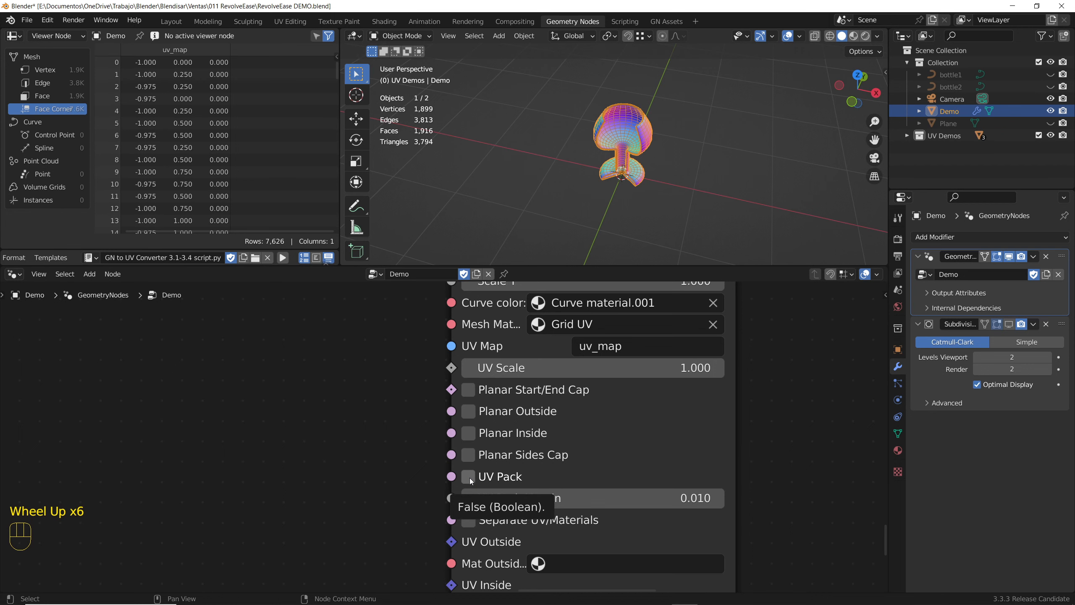
pyautogui.click(468, 477)
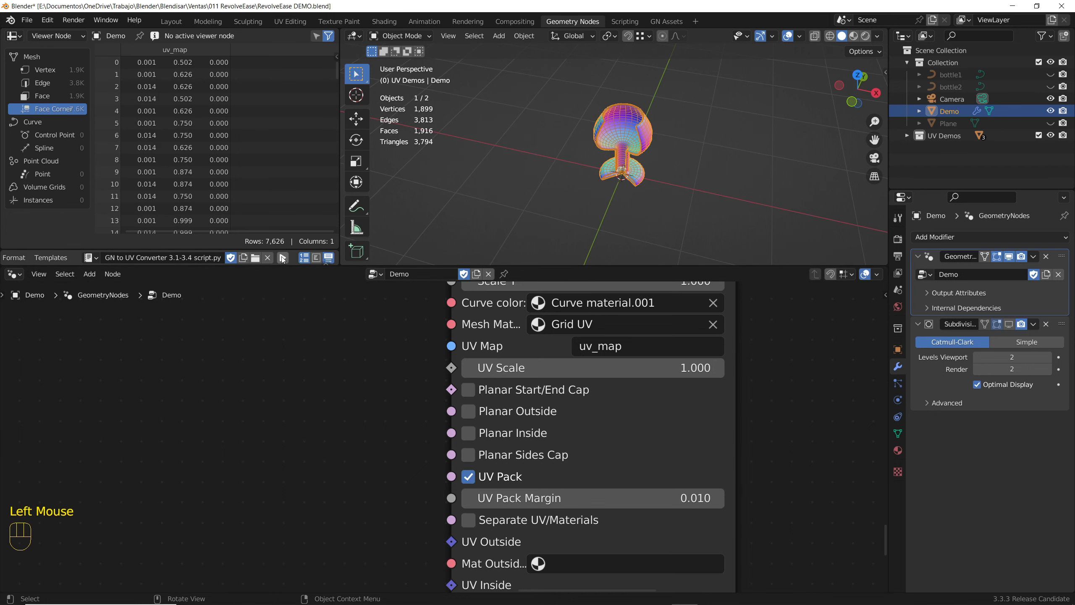
# Run the GN to UV Converter script on the Demo goblet with attribute uv_map, and move the converted copy beside the original
pyautogui.click(854, 37)
pyautogui.click(282, 258)
pyautogui.click(281, 292)
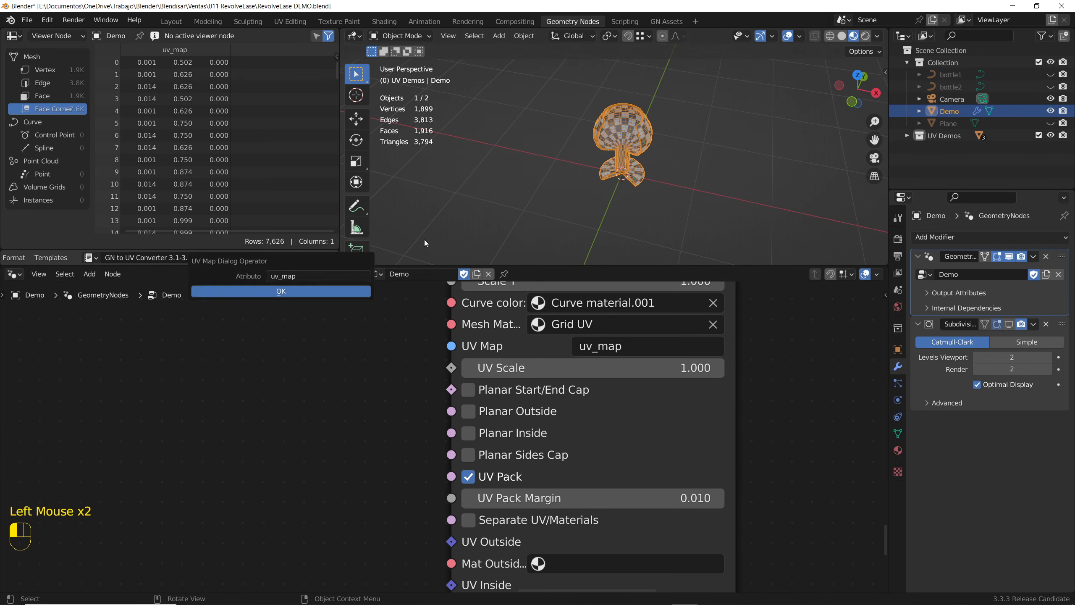
pyautogui.press('g')
pyautogui.click(503, 144)
# Show the packed goblet copy's UV layout in the UV Editing workspace and set the UV selection mode to faces
pyautogui.click(290, 21)
pyautogui.scroll(-4, 669, 322)
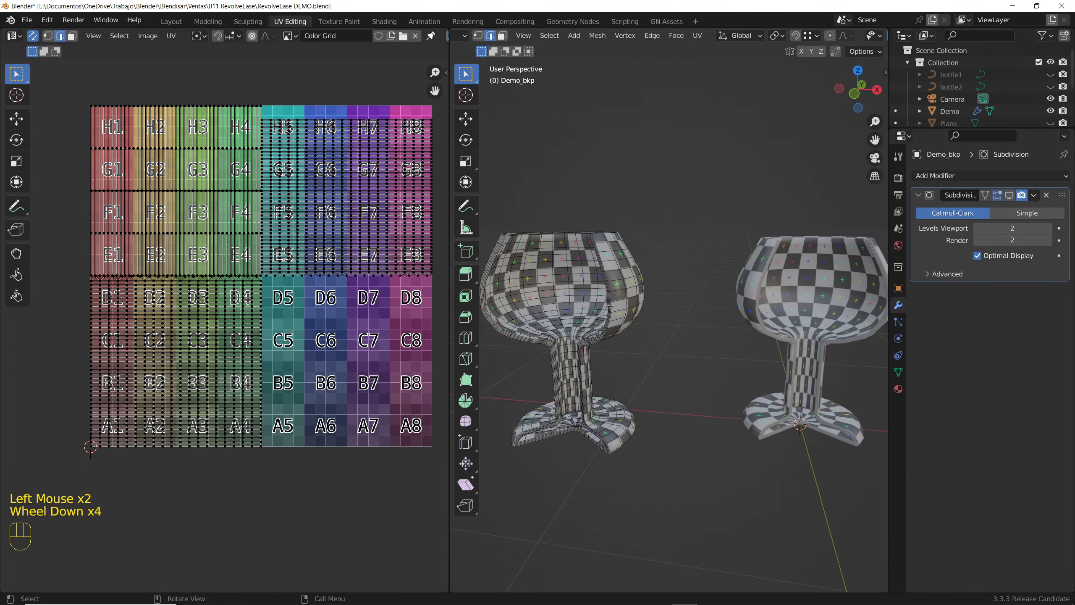
pyautogui.keyDown('shift'); pyautogui.moveTo(635, 331); pyautogui.dragTo(684, 332, button='middle'); pyautogui.keyUp('shift')
pyautogui.click(72, 37)
pyautogui.click(73, 40)
# Select the linked faces of several UV islands in turn to examine how the goblet's parts are packed
pyautogui.click(184, 170)
pyautogui.hotkey('ctrl', 'l')
pyautogui.scroll(3, 685, 332)
pyautogui.scroll(-1, 684, 333)
pyautogui.click(286, 218)
pyautogui.hotkey('ctrl', '`')
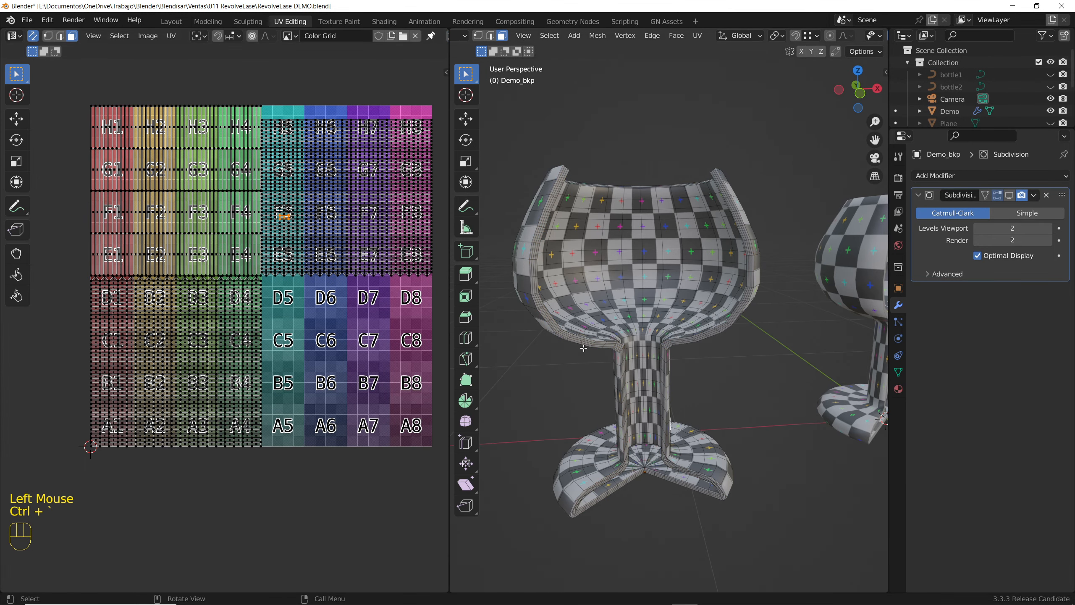
pyautogui.click(324, 252)
pyautogui.hotkey('ctrl', 'l')
pyautogui.moveTo(606, 335)
pyautogui.mouseDown(button='middle')
pyautogui.moveTo(555, 337)
pyautogui.moveTo(586, 337)
pyautogui.mouseUp(button='middle')
pyautogui.click(152, 381)
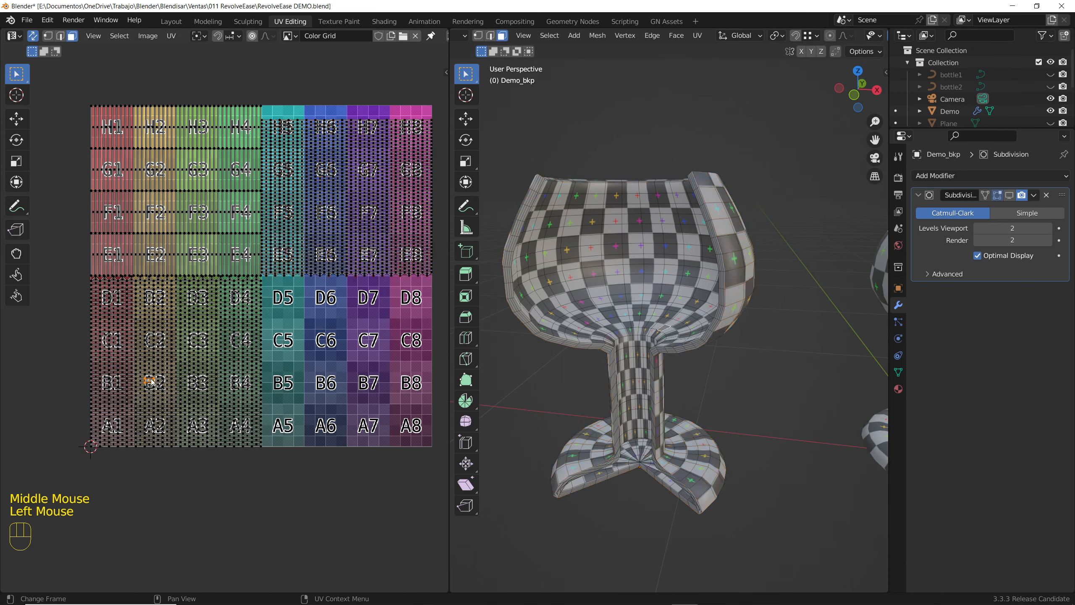
pyautogui.hotkey('ctrl', 'l')
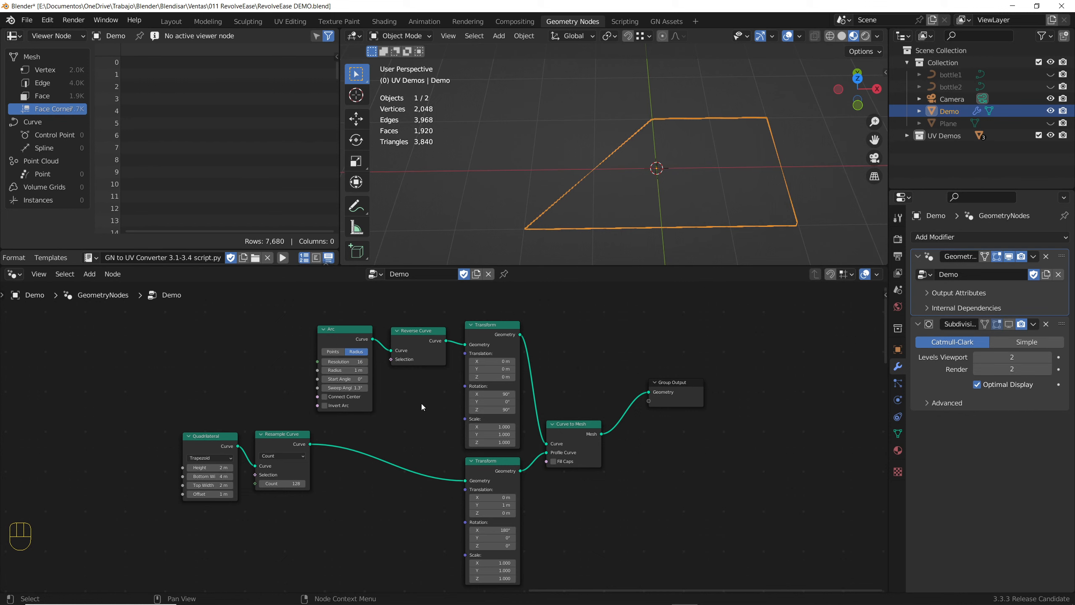
# Raise the Arc node's sweep angle to about 172° and examine the trapezoid swept with Curve to Mesh
pyautogui.moveTo(344, 389); pyautogui.dragTo(419, 388)
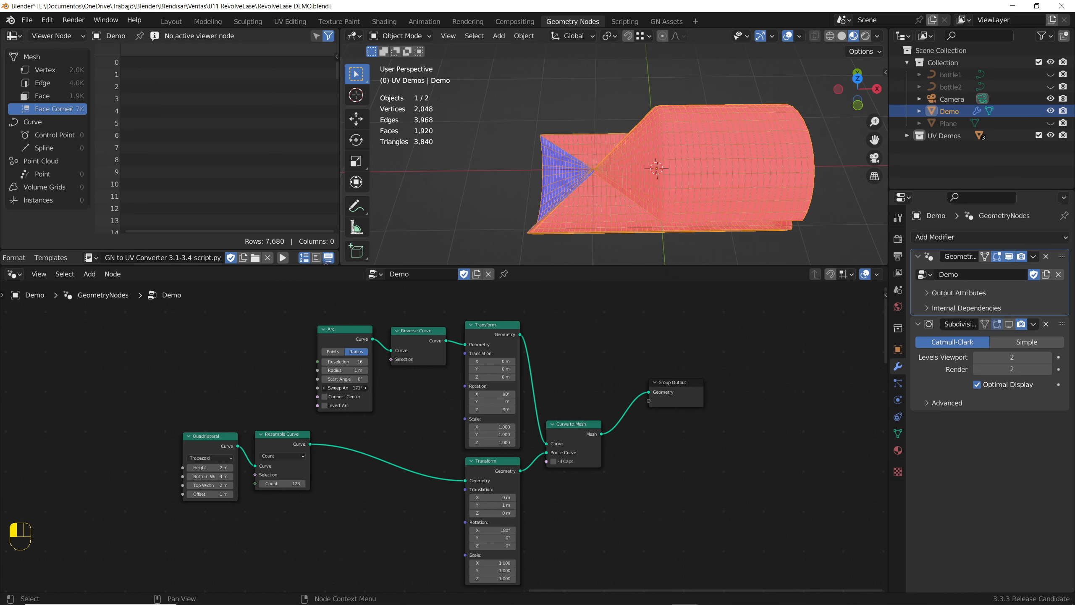
pyautogui.moveTo(661, 195); pyautogui.dragTo(533, 229, button='middle')
pyautogui.moveTo(605, 219); pyautogui.dragTo(474, 237, button='middle')
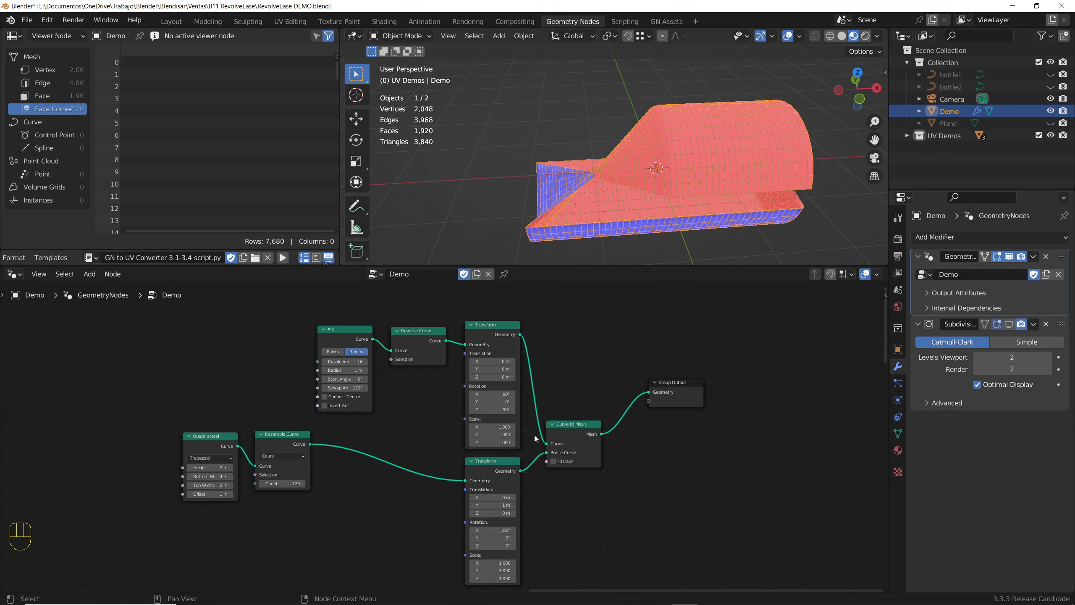
# Set the trapezoid Transform node's Y translation to -0.04 m and the Arc node's sweep angle to about 150°
pyautogui.click(313, 446)
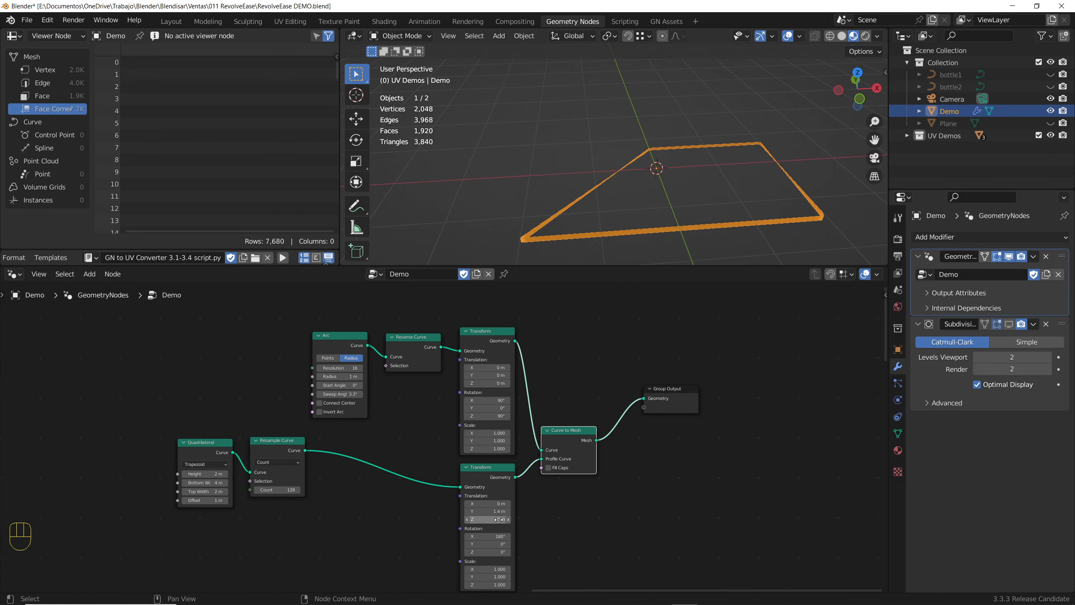
pyautogui.keyDown('shift'); pyautogui.moveTo(487, 511); pyautogui.dragTo(474, 511); pyautogui.keyUp('shift')
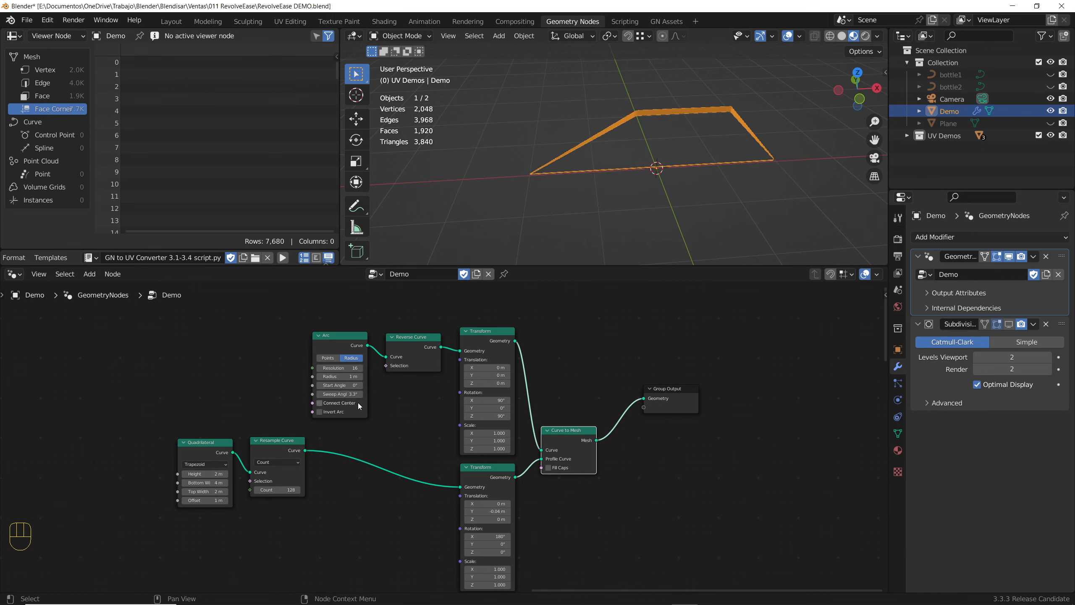
pyautogui.moveTo(339, 394); pyautogui.dragTo(389, 394)
pyautogui.scroll(-2, 529, 161)
pyautogui.moveTo(529, 161); pyautogui.dragTo(657, 114, button='middle')
pyautogui.scroll(2, 559, 146)
pyautogui.moveTo(560, 146); pyautogui.dragTo(567, 149, button='middle')
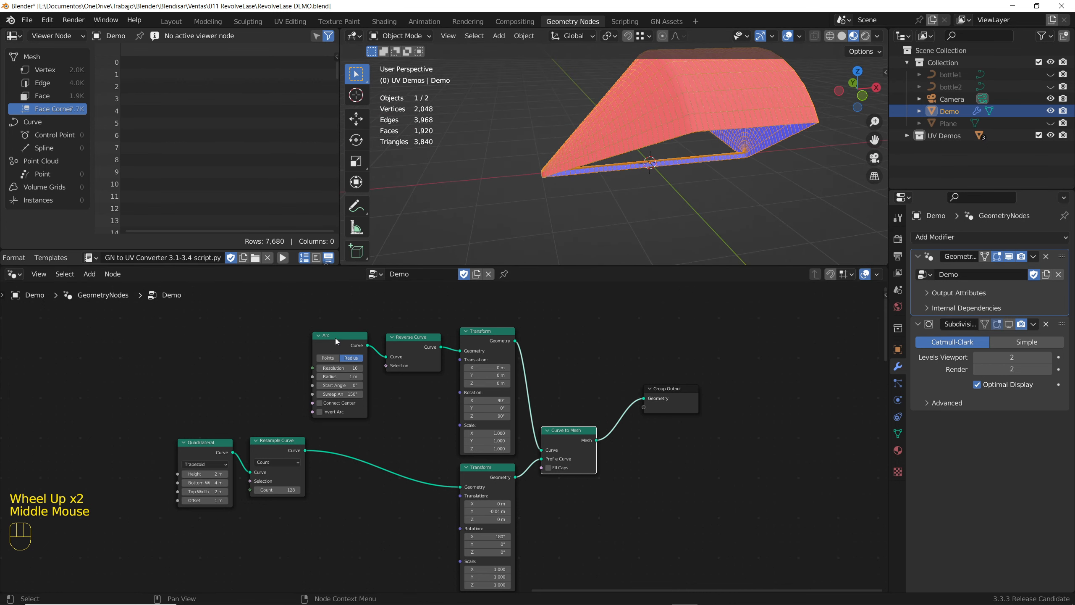
pyautogui.moveTo(335, 341); pyautogui.dragTo(515, 479)
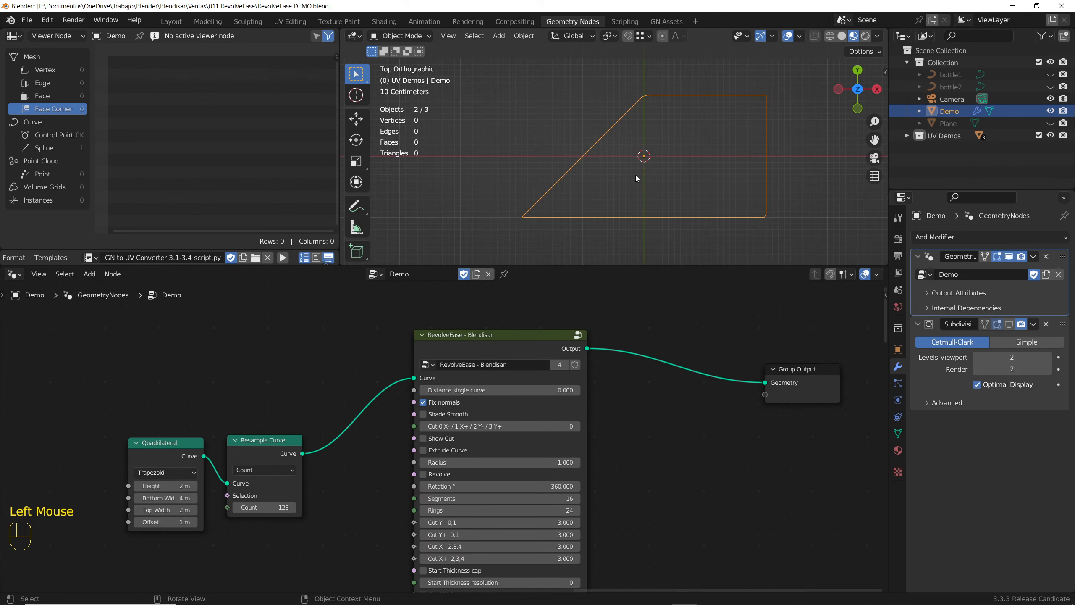
# Preview the trapezoid curve with Revolve enabled on the RevolveEase node and turn Revolve off again
pyautogui.scroll(5, 407, 430)
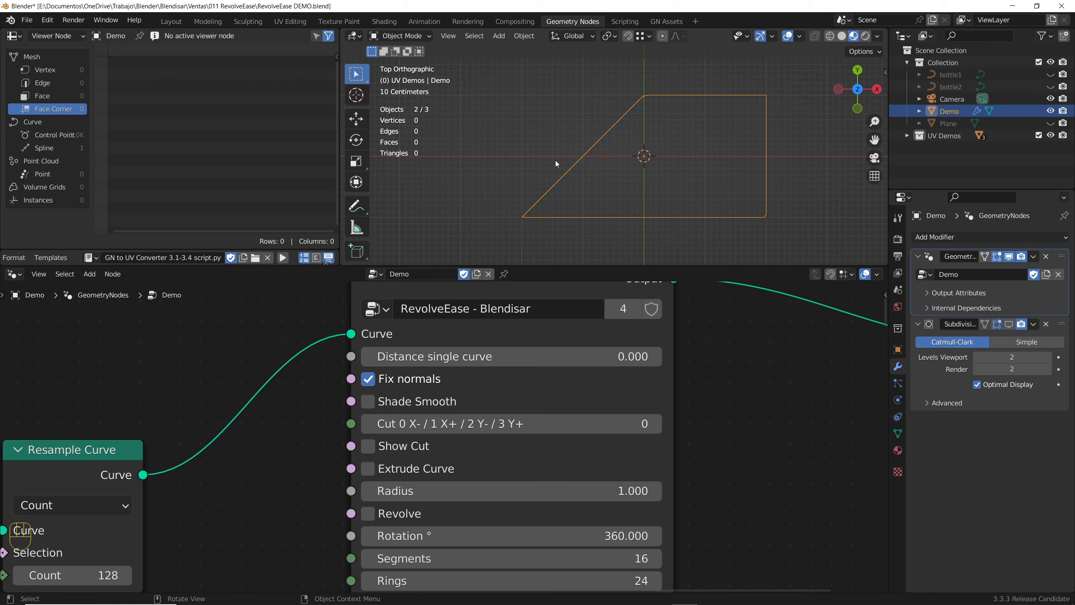
pyautogui.click(382, 515)
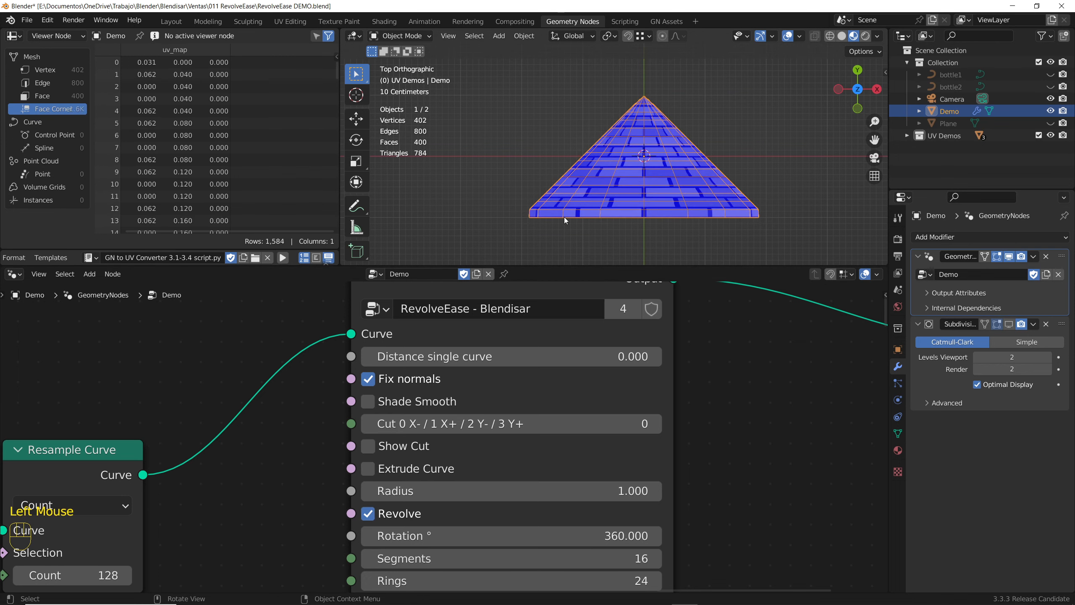
pyautogui.moveTo(547, 218)
pyautogui.mouseDown(button='middle')
pyautogui.moveTo(550, 241)
pyautogui.moveTo(540, 224)
pyautogui.mouseUp(button='middle')
pyautogui.click(369, 513)
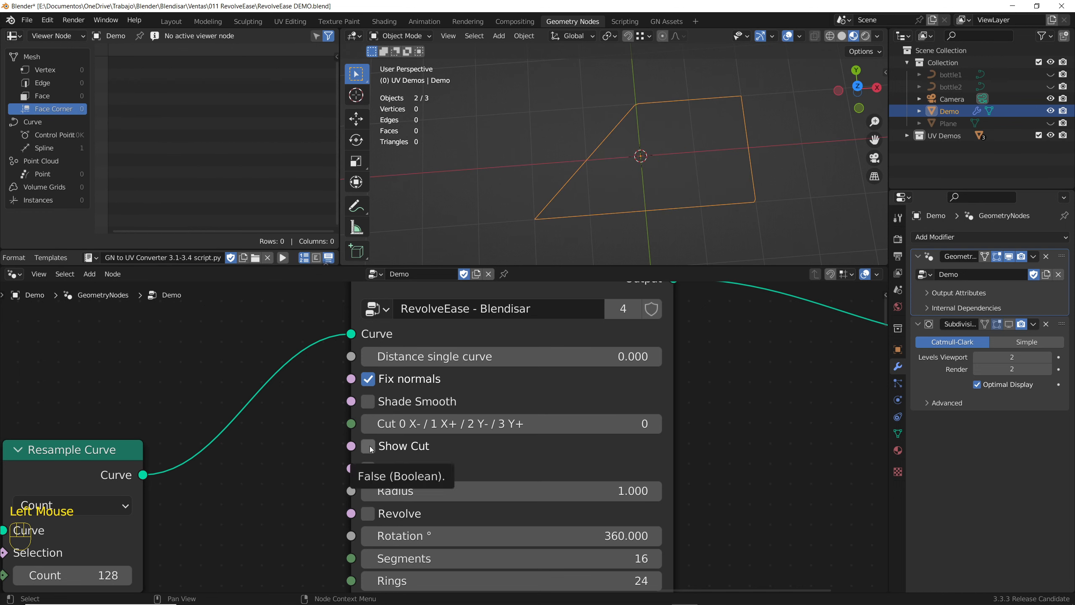
# Enable Show Cut on the RevolveEase node and set its Cut value to 1 for the X+ side
pyautogui.click(369, 446)
pyautogui.moveTo(609, 160); pyautogui.dragTo(616, 151, button='middle')
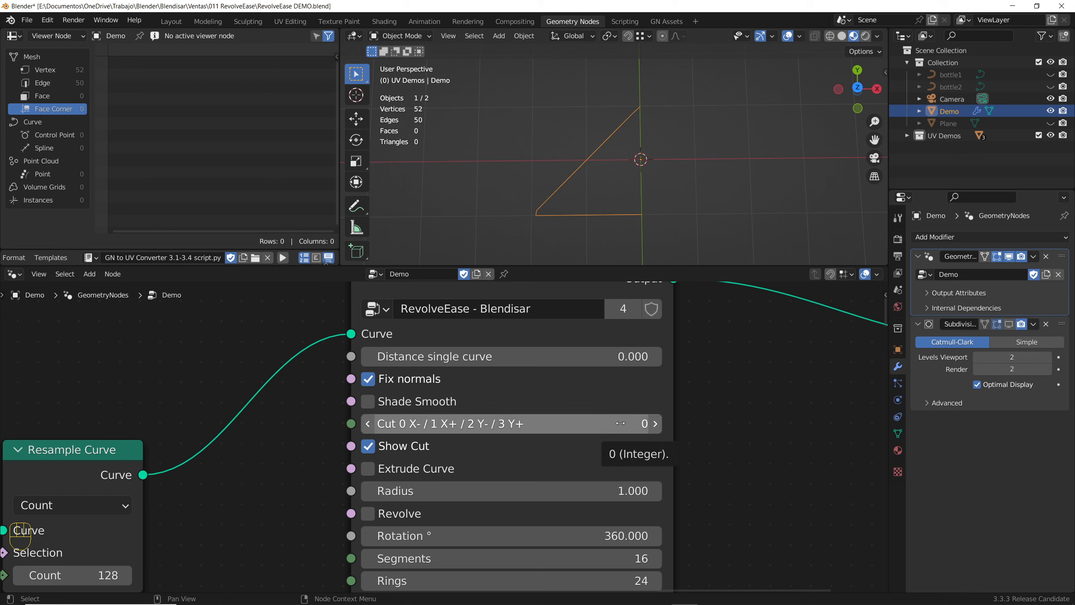
pyautogui.click(654, 424)
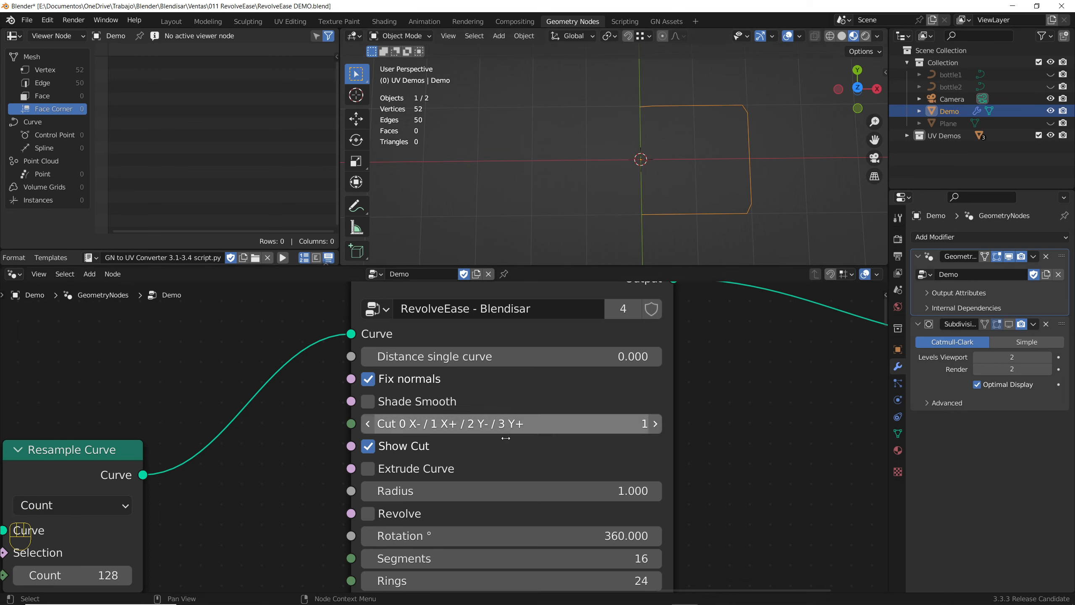
# Preview the revolved shape of the X+ half of the trapezoid and turn Revolve off again
pyautogui.click(367, 513)
pyautogui.moveTo(574, 170)
pyautogui.mouseDown(button='middle')
pyautogui.moveTo(574, 226)
pyautogui.moveTo(586, 137)
pyautogui.moveTo(588, 178)
pyautogui.mouseUp(button='middle')
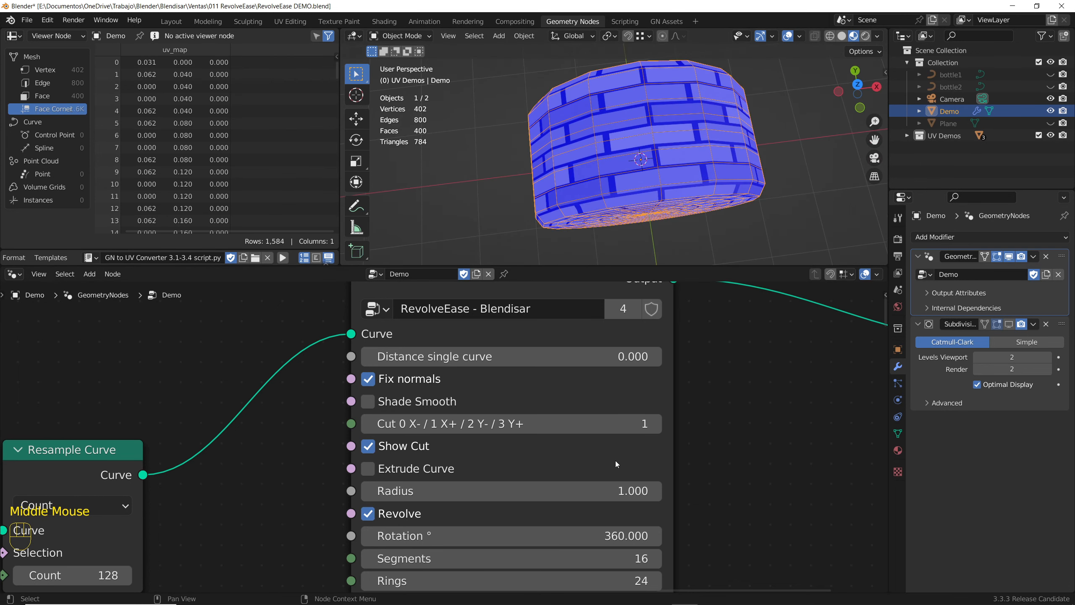
pyautogui.click(368, 512)
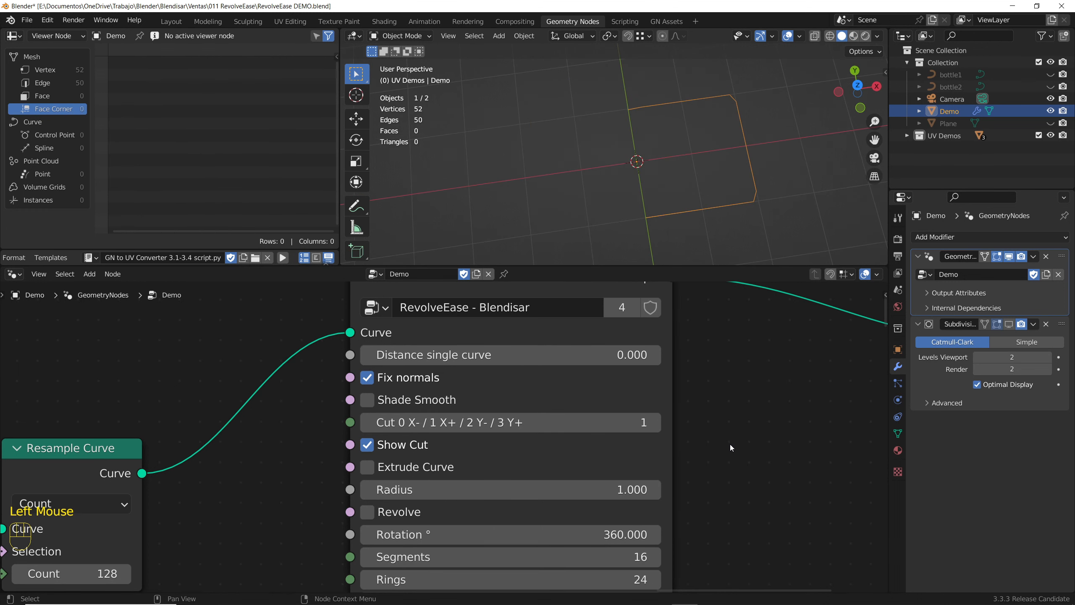
# Set the RevolveEase node's Cut value to 2 for the Y- side
pyautogui.click(655, 422)
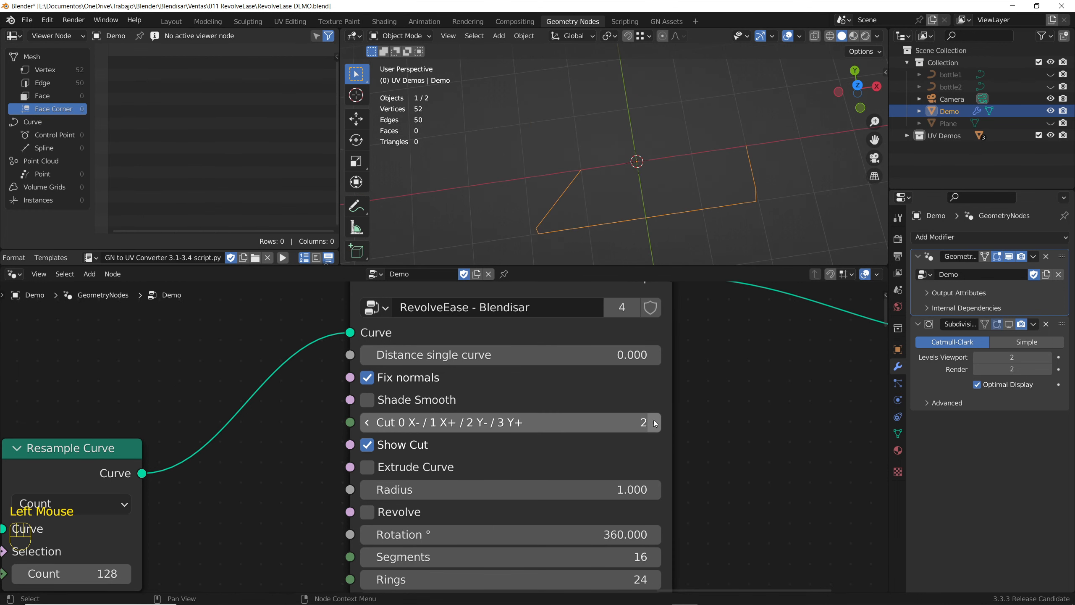
pyautogui.moveTo(683, 159); pyautogui.dragTo(680, 183, button='middle')
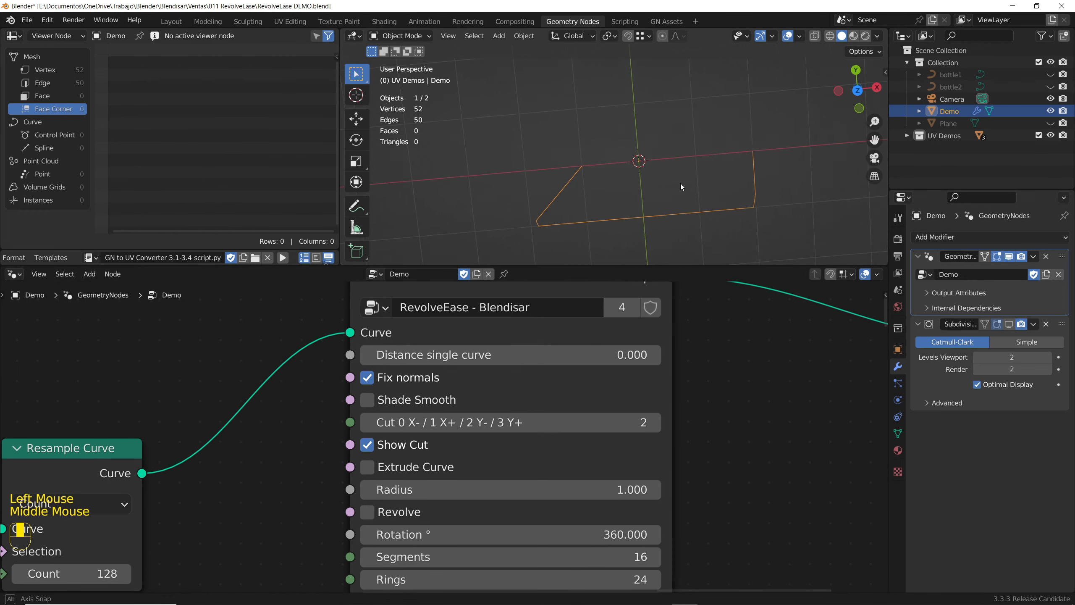
pyautogui.scroll(-3, 652, 195)
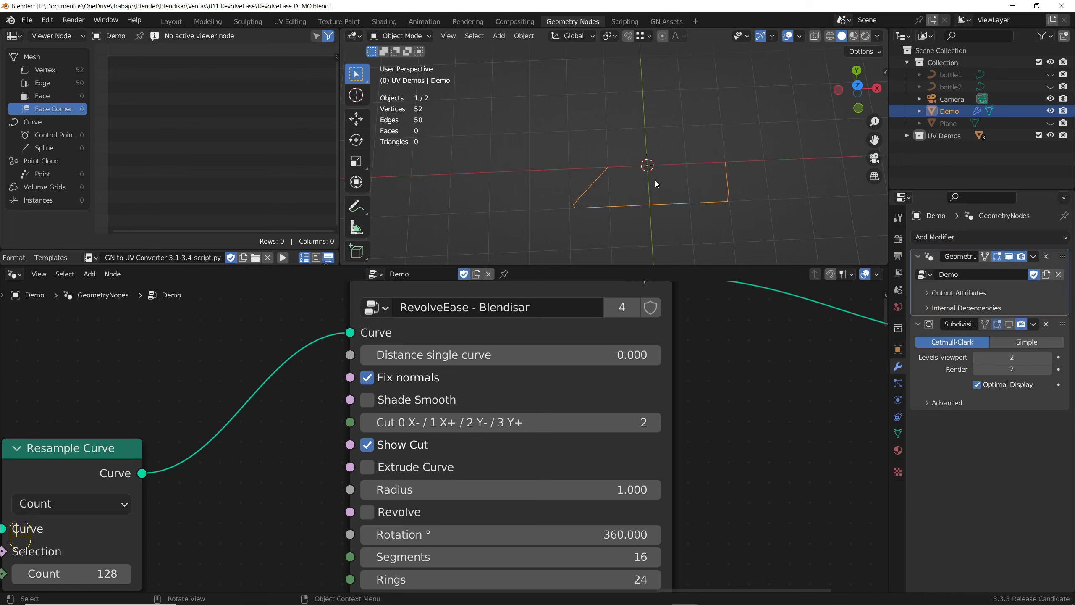
# Preview the revolved shape of the Y- half from several angles and turn Revolve off again
pyautogui.click(367, 511)
pyautogui.moveTo(660, 178); pyautogui.dragTo(569, 206, button='middle')
pyautogui.scroll(2, 631, 122)
pyautogui.scroll(-2, 703, 213)
pyautogui.moveTo(703, 214); pyautogui.dragTo(673, 199, button='middle')
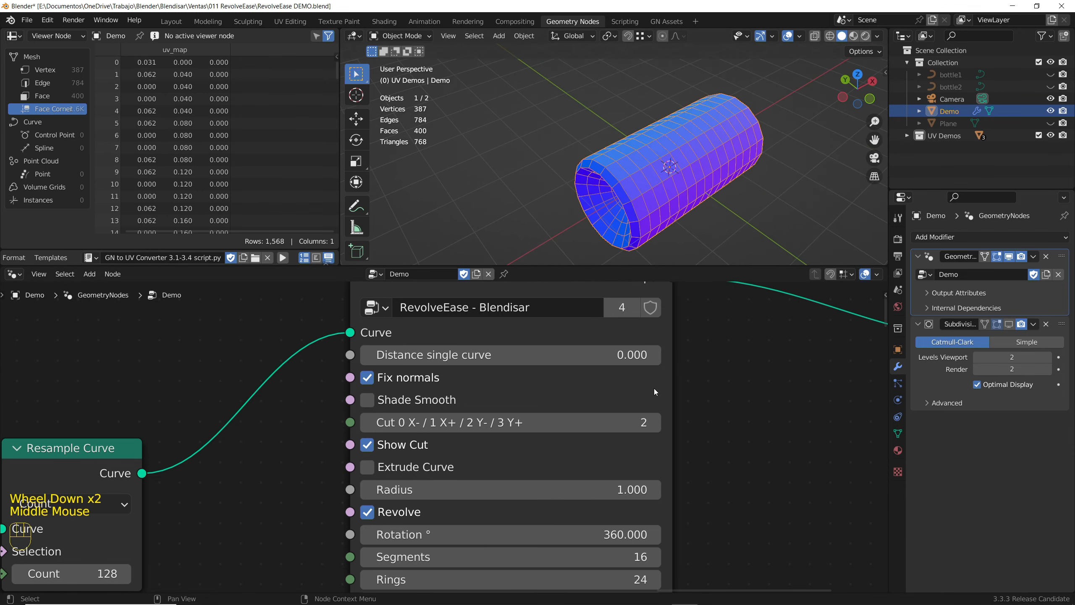
pyautogui.click(383, 511)
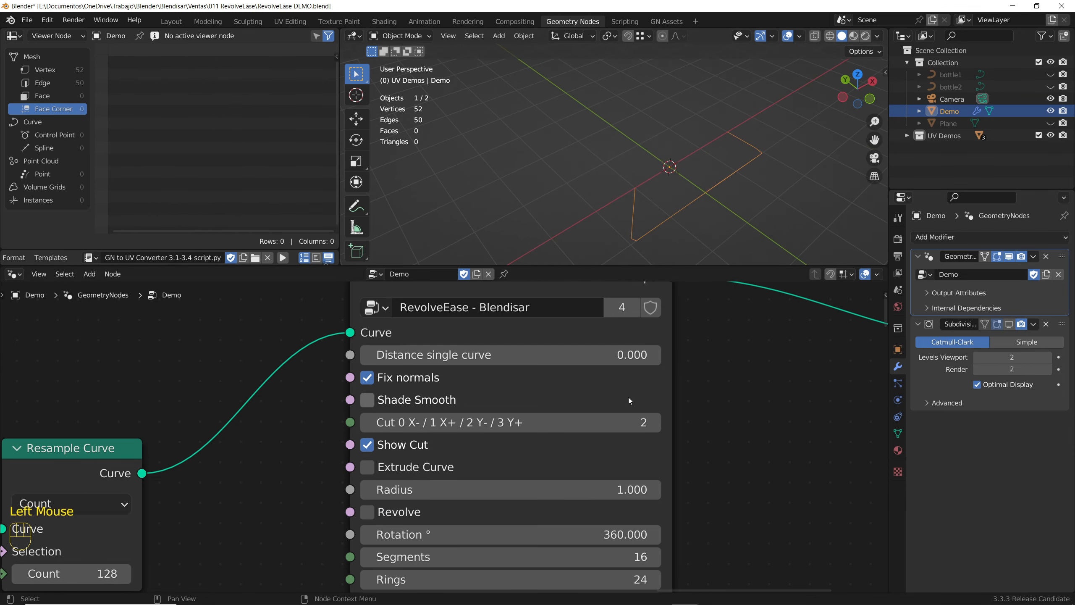
# Set the RevolveEase node's Cut value to 3 for the Y+ side and enable Revolve
pyautogui.click(654, 422)
pyautogui.moveTo(687, 208); pyautogui.dragTo(657, 139, button='middle')
pyautogui.scroll(1, 657, 136)
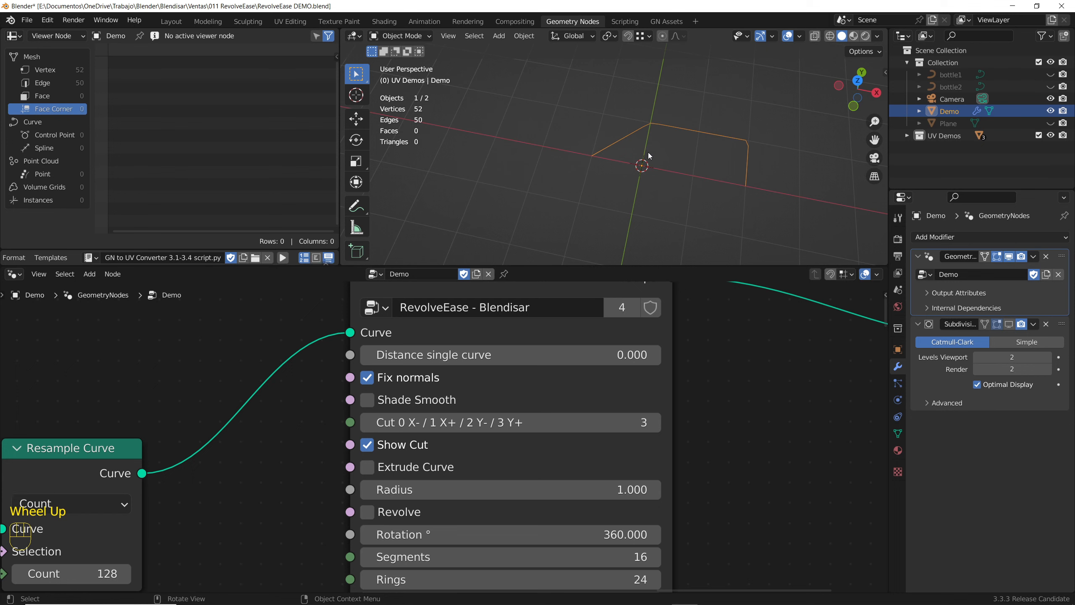
pyautogui.click(368, 511)
pyautogui.scroll(1, 627, 153)
pyautogui.moveTo(627, 153); pyautogui.dragTo(575, 152, button='middle')
pyautogui.moveTo(682, 180); pyautogui.dragTo(710, 169, button='middle')
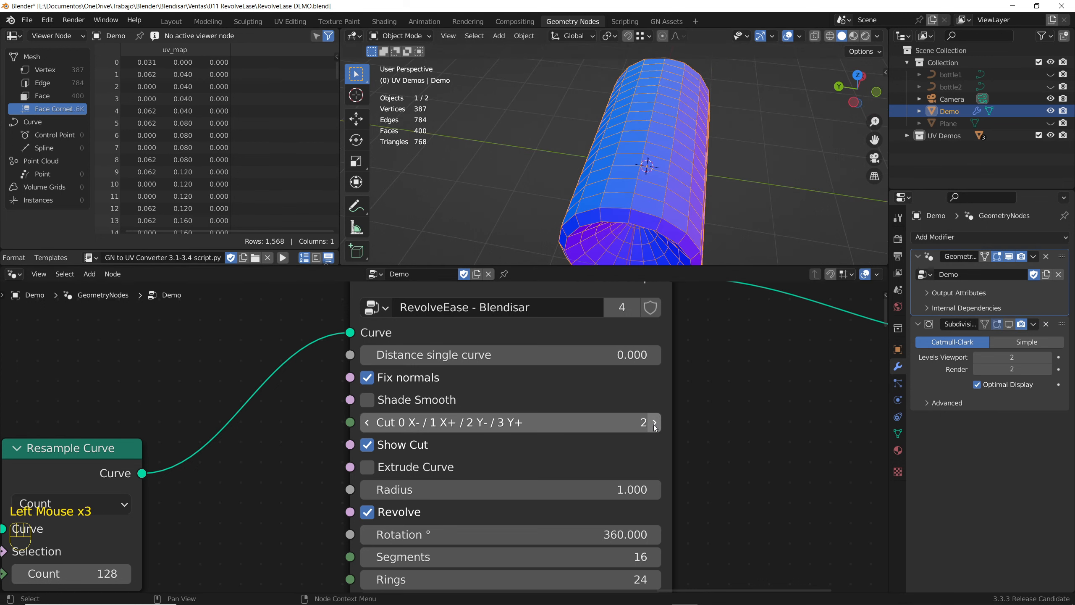
# Return the Cut value to 2 and set the revolve's Rotation to about 283.7° to open up the shape
pyautogui.moveTo(632, 197); pyautogui.dragTo(609, 178, button='middle')
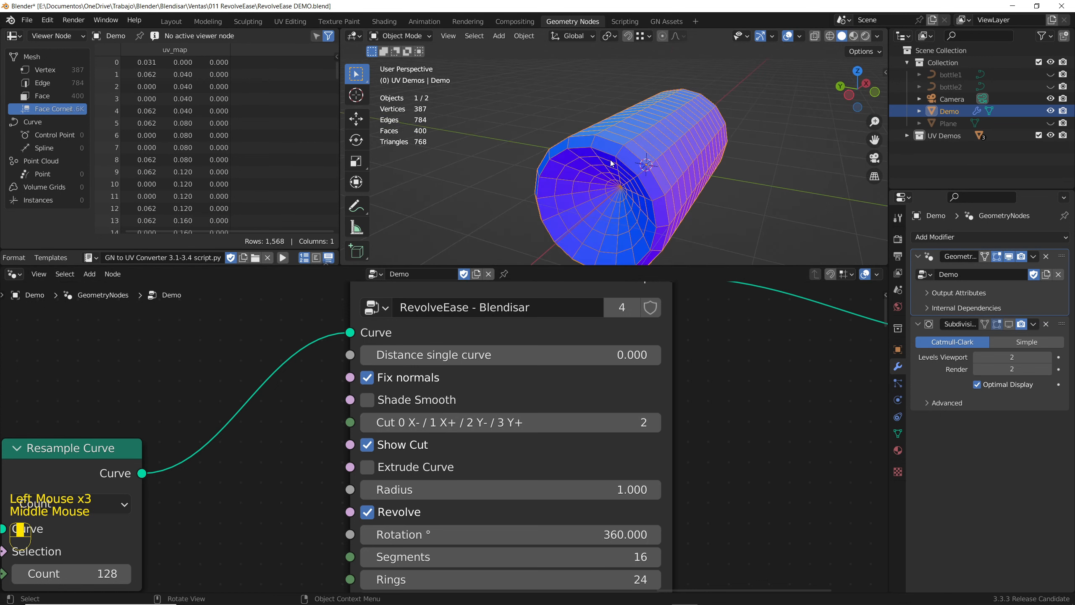
pyautogui.moveTo(507, 535); pyautogui.dragTo(476, 535)
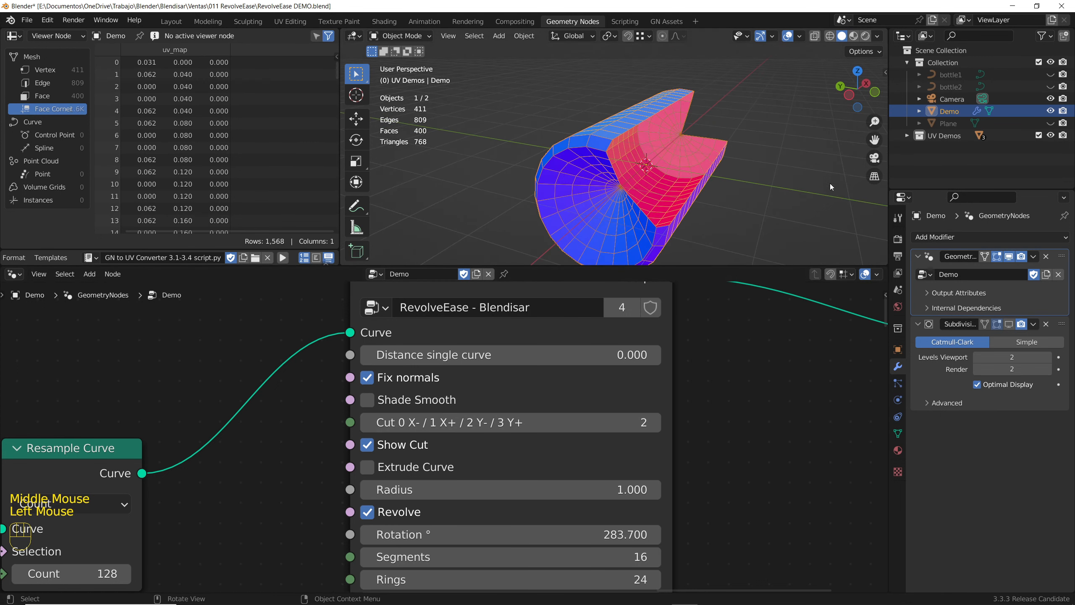
pyautogui.moveTo(830, 183); pyautogui.dragTo(631, 199, button='middle')
pyautogui.scroll(-1, 712, 157)
# Thicken the revolved shape by setting Distance single curve to 0.910
pyautogui.keyDown('shift'); pyautogui.moveTo(507, 355); pyautogui.dragTo(545, 354); pyautogui.keyUp('shift')
pyautogui.moveTo(571, 178); pyautogui.dragTo(546, 173, button='middle')
pyautogui.scroll(-1, 545, 172)
pyautogui.scroll(3, 545, 173)
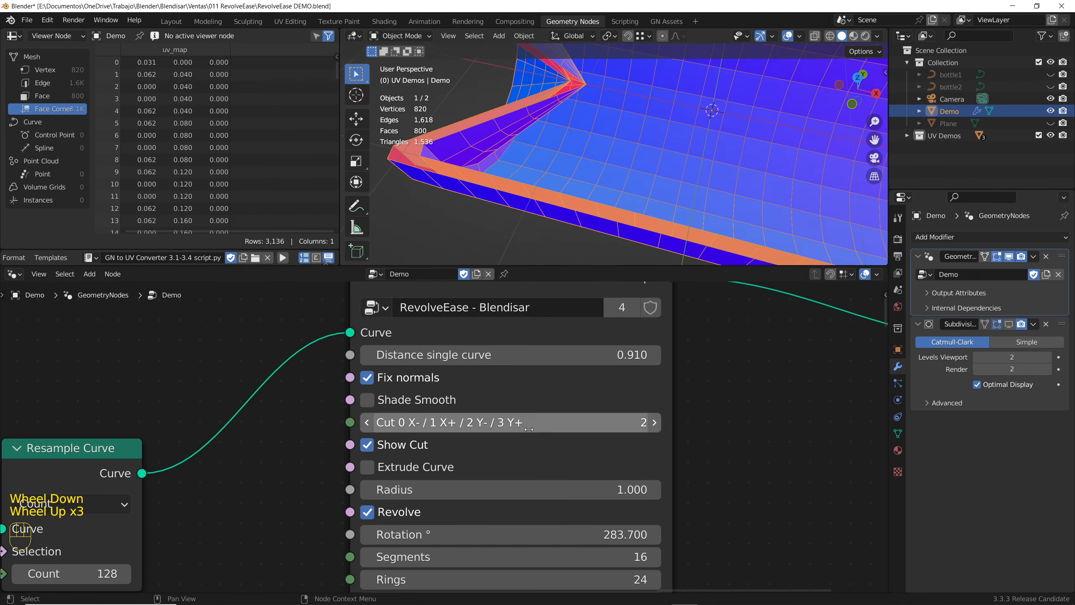
# Enable Side Thickness cap on the RevolveEase node to close the shape's open side edges
pyautogui.scroll(-2, 525, 501)
pyautogui.moveTo(525, 500); pyautogui.dragTo(506, 393, button='middle')
pyautogui.scroll(3, 485, 486)
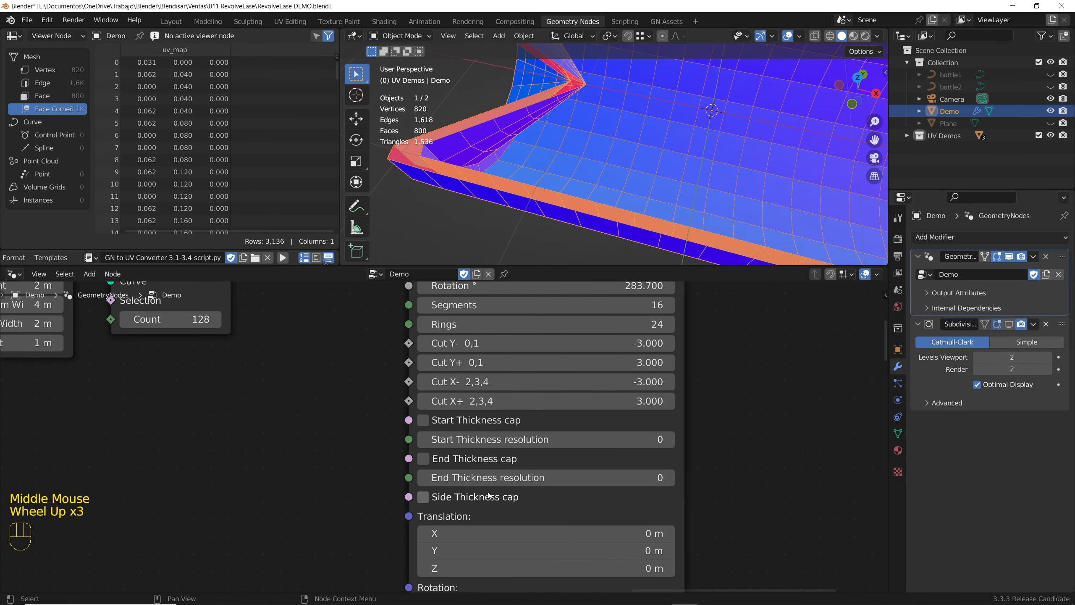
pyautogui.click(459, 499)
pyautogui.scroll(-1, 540, 237)
pyautogui.moveTo(544, 211)
pyautogui.mouseDown(button='middle')
pyautogui.moveTo(576, 158)
pyautogui.moveTo(554, 195)
pyautogui.mouseUp(button='middle')
pyautogui.scroll(1, 426, 196)
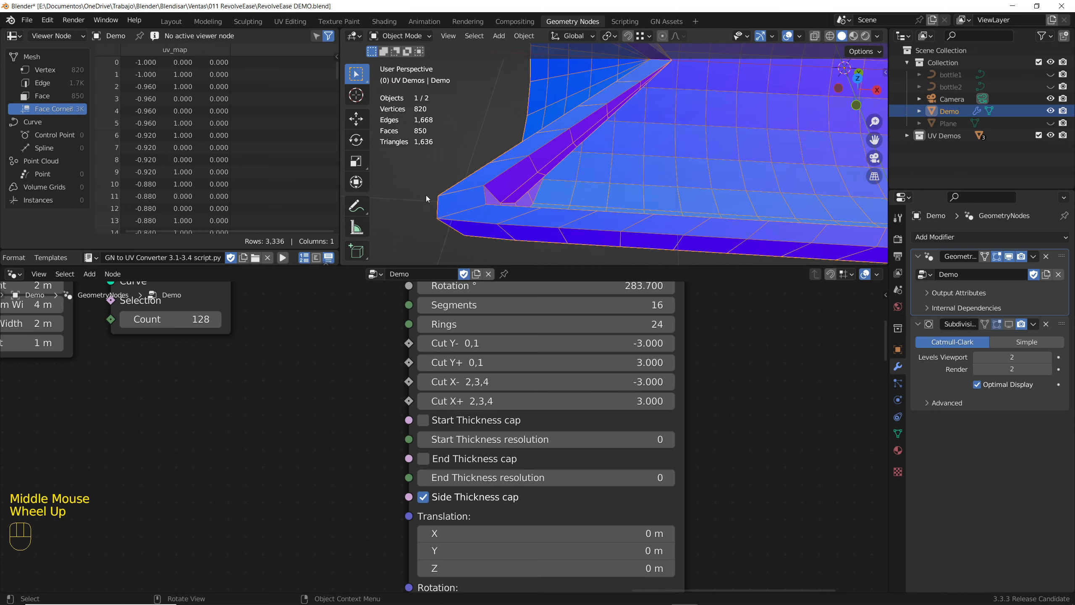
# Set the Start Thickness resolution to 3 and examine the subdivided side cap
pyautogui.click(668, 440)
pyautogui.click(669, 441)
pyautogui.click(668, 441)
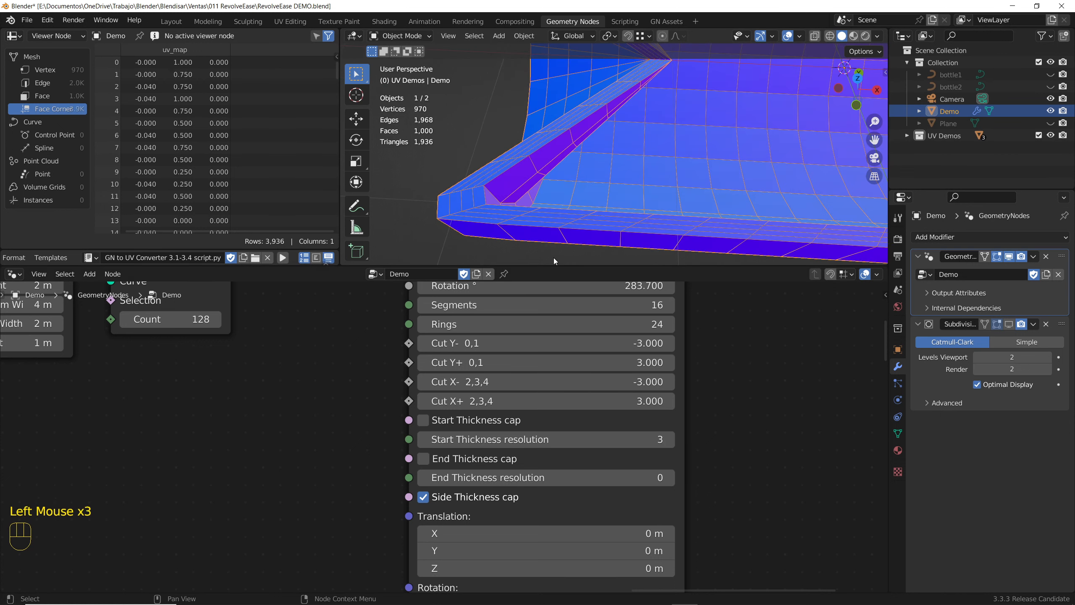
pyautogui.moveTo(473, 190)
pyautogui.mouseDown(button='middle')
pyautogui.moveTo(497, 171)
pyautogui.moveTo(483, 182)
pyautogui.mouseUp(button='middle')
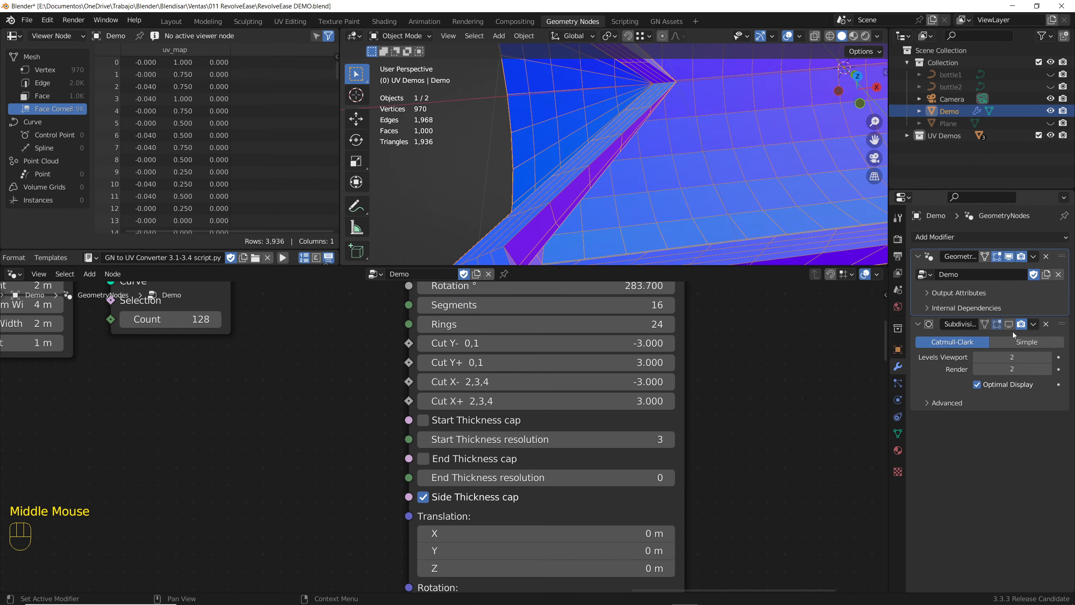
# Show the Subdivision modifier's effect on Demo in the viewport and inspect the smoothed side cap with the object deselected
pyautogui.click(1010, 324)
pyautogui.scroll(-2, 563, 165)
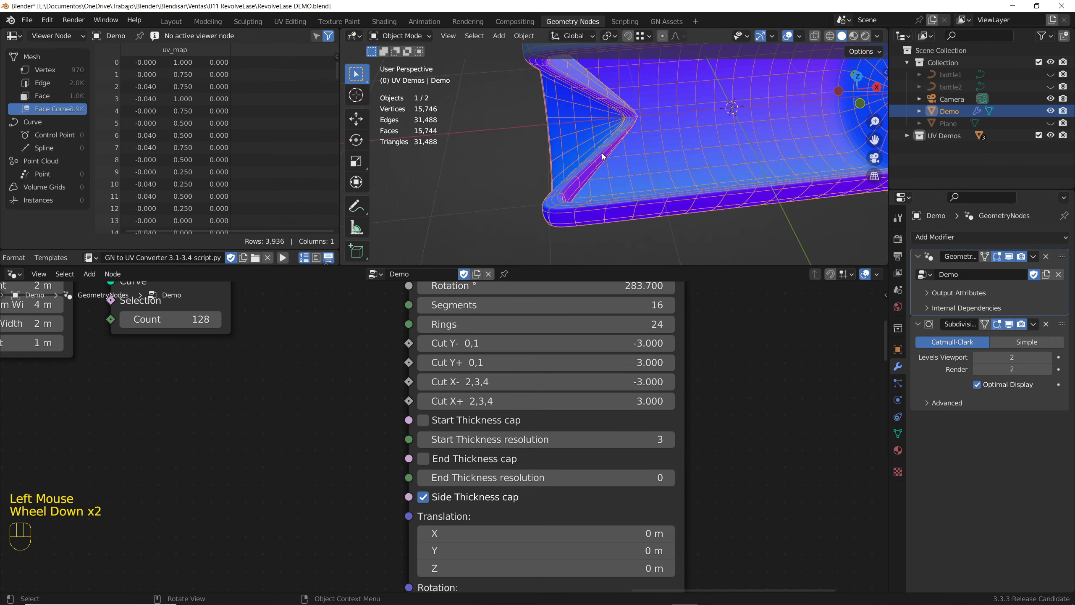
pyautogui.click(515, 156)
pyautogui.moveTo(516, 156); pyautogui.dragTo(706, 162, button='middle')
pyautogui.scroll(-3, 706, 161)
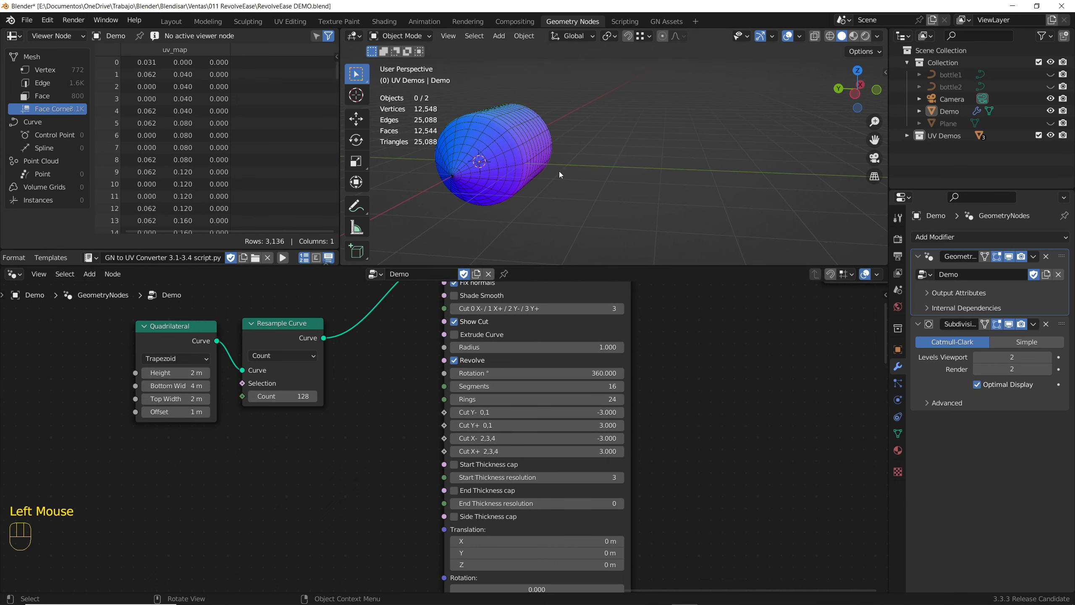
# Examine the fully revolved 360° shape from several angles, including its pointed end and side surface
pyautogui.moveTo(559, 171); pyautogui.dragTo(512, 218, button='middle')
pyautogui.scroll(-2, 536, 127)
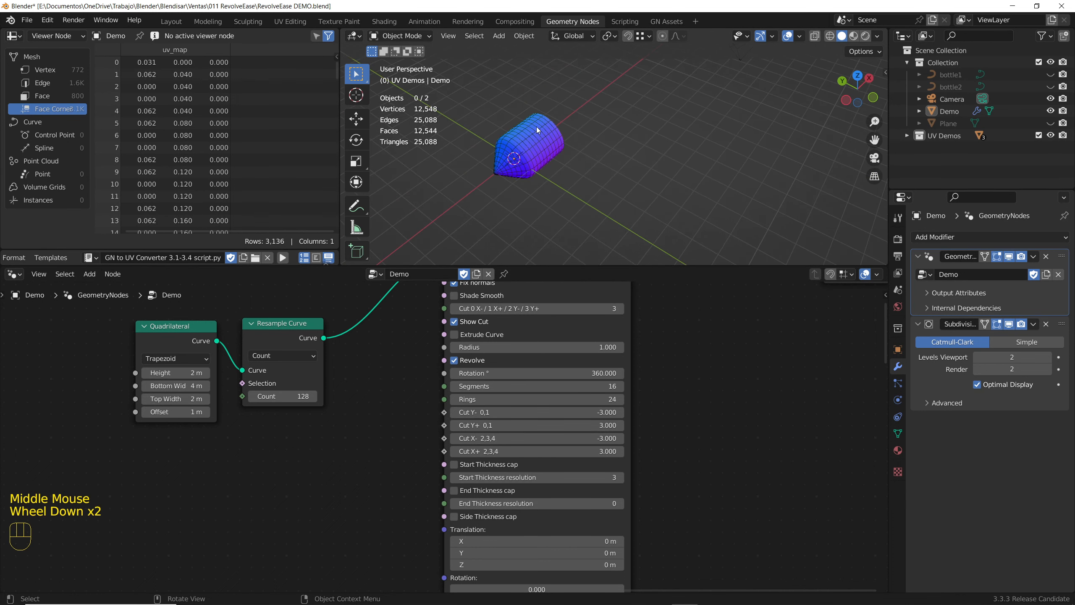
pyautogui.scroll(3, 536, 126)
pyautogui.scroll(-2, 534, 129)
pyautogui.moveTo(535, 130); pyautogui.dragTo(505, 132, button='middle')
pyautogui.scroll(2, 505, 129)
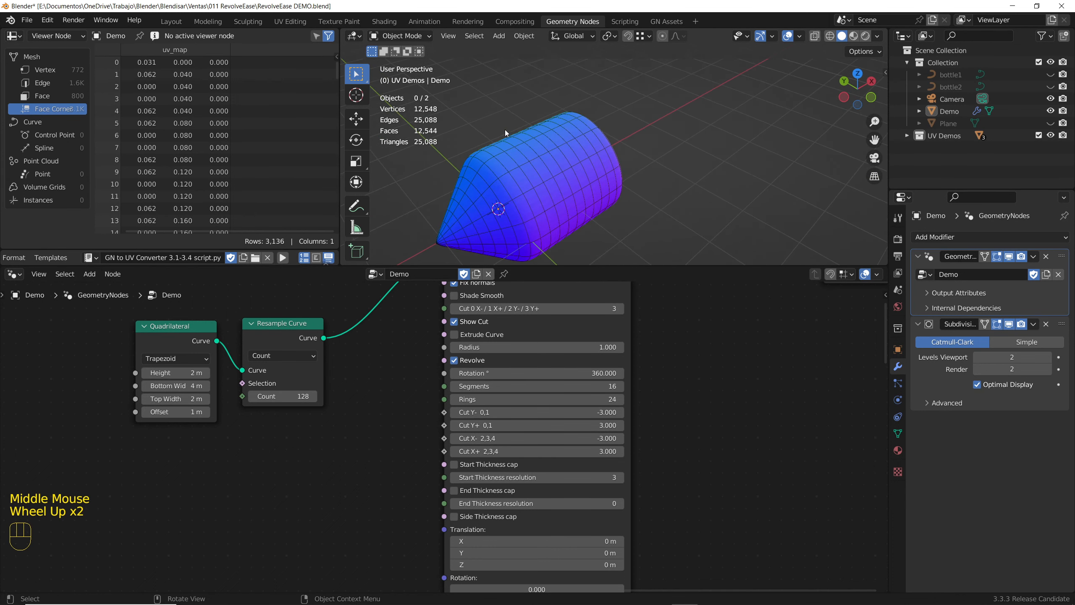
pyautogui.keyDown('shift'); pyautogui.moveTo(550, 386); pyautogui.dragTo(608, 399); pyautogui.keyUp('shift')
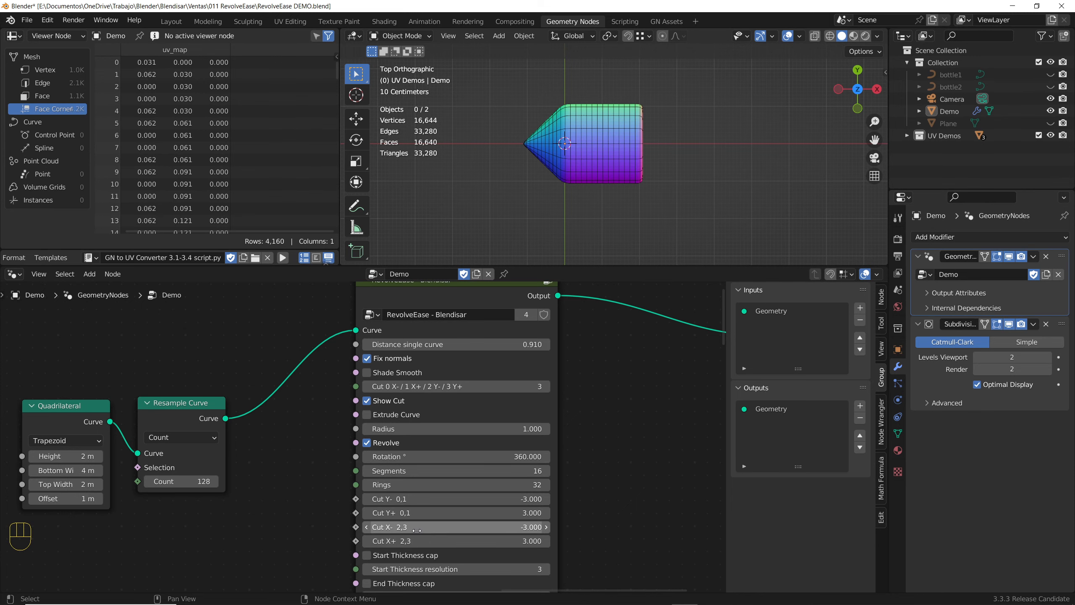
# Review the RevolveEase node's Cut selector alongside its Cut Y-, Cut Y+, Cut X- and Cut X+ limits
pyautogui.scroll(3, 416, 531)
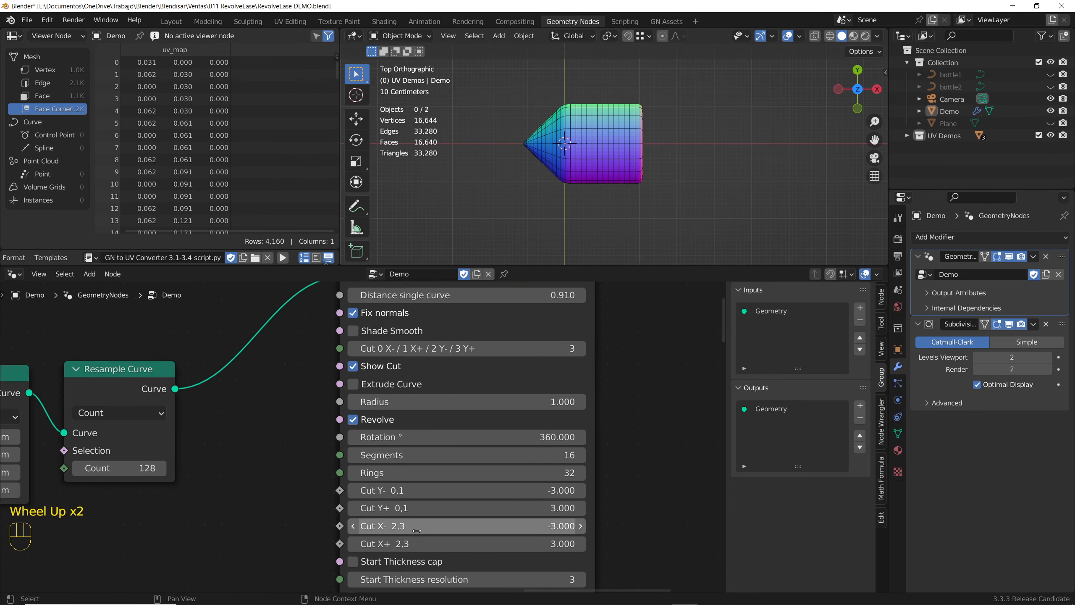
pyautogui.moveTo(417, 529); pyautogui.dragTo(379, 463, button='middle')
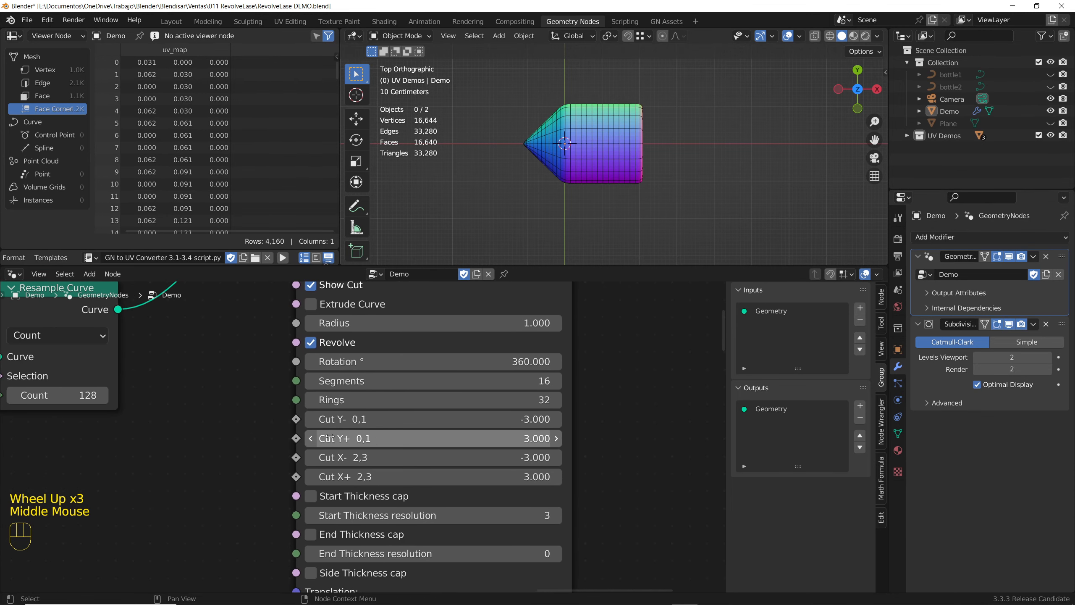
pyautogui.scroll(1, 331, 429)
pyautogui.scroll(-1, 331, 429)
pyautogui.moveTo(331, 429); pyautogui.dragTo(379, 498, button='middle')
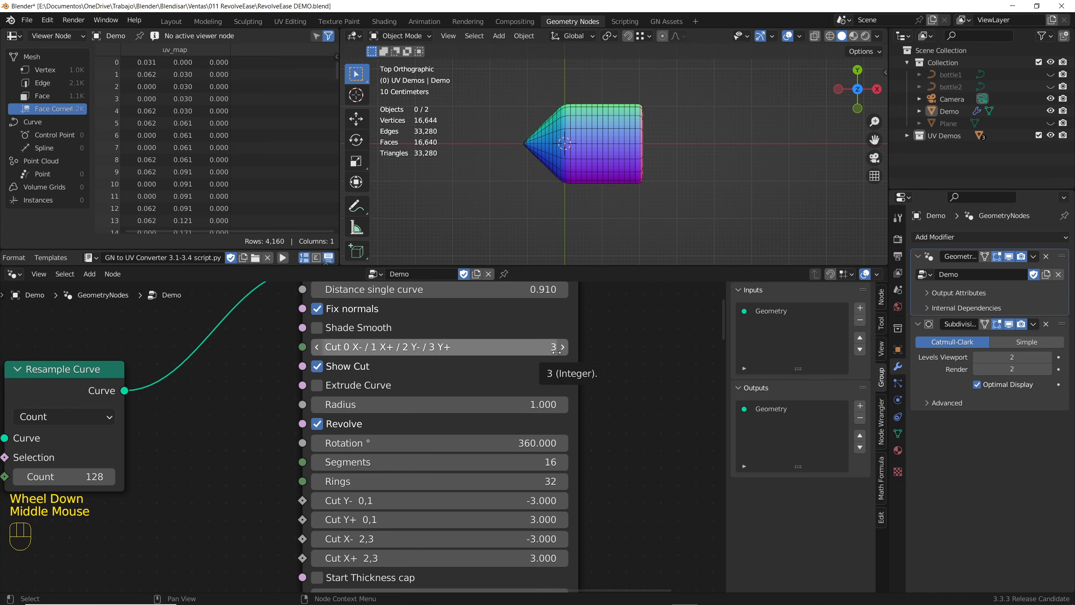
pyautogui.moveTo(341, 536); pyautogui.dragTo(336, 480, button='middle')
pyautogui.scroll(1, 336, 480)
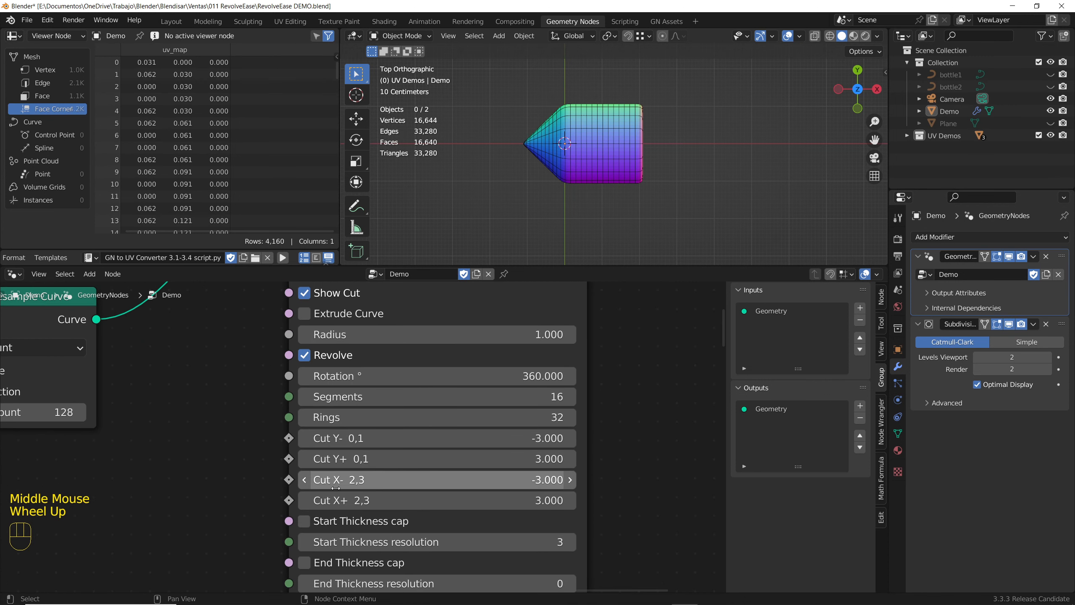
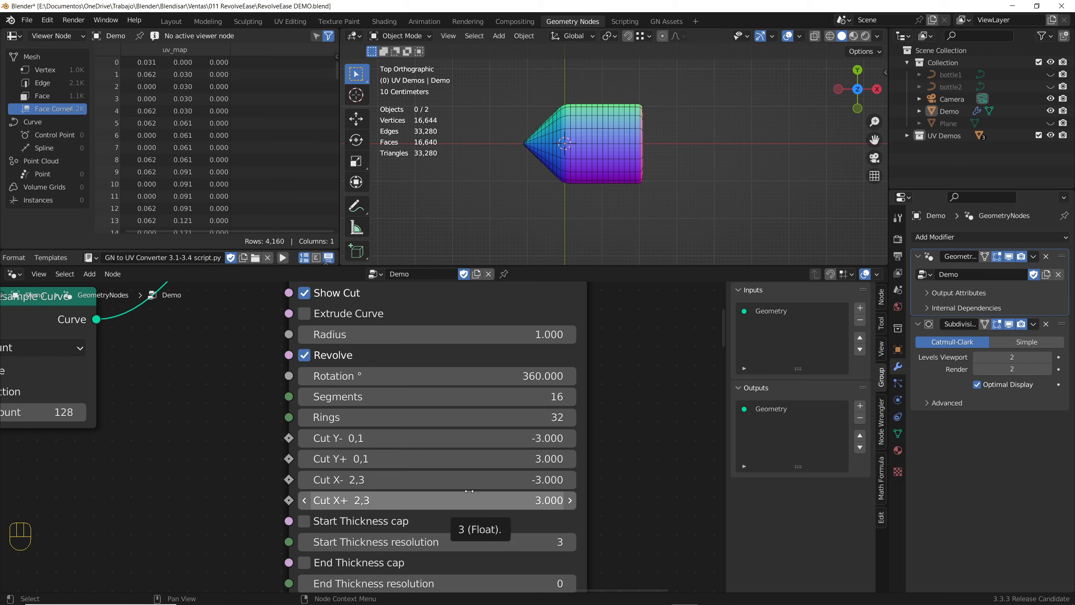
# Set Cut X+ of the RevolveEase node to 1.690 to trim the revolved mesh and expose its open end
pyautogui.keyDown('shift'); pyautogui.moveTo(363, 501); pyautogui.dragTo(332, 500); pyautogui.keyUp('shift')
pyautogui.moveTo(608, 203); pyautogui.dragTo(625, 148, button='middle')
pyautogui.scroll(5, 597, 175)
pyautogui.scroll(-1, 596, 175)
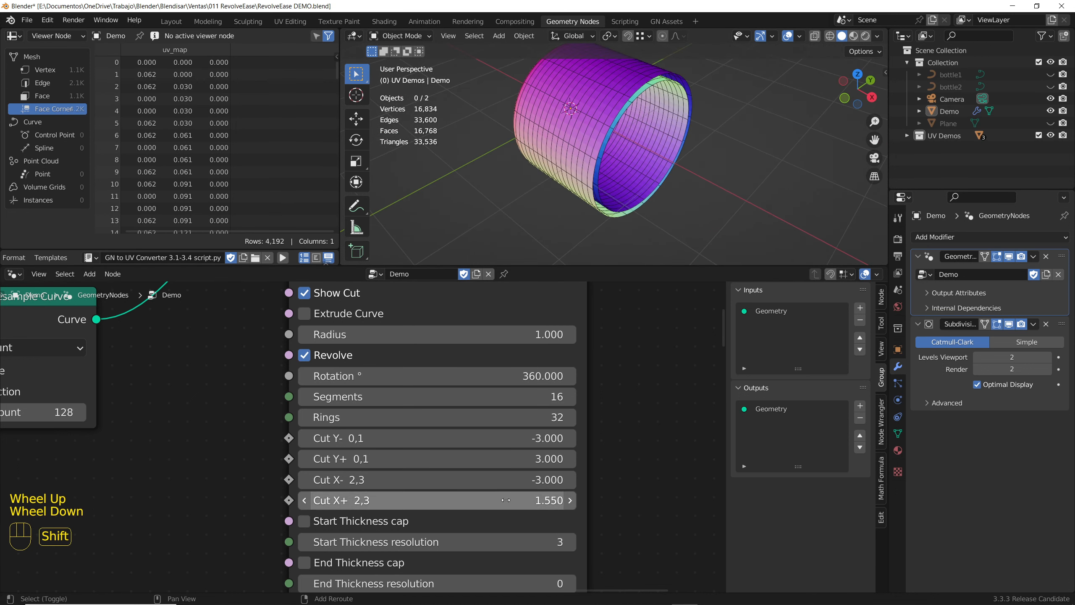
pyautogui.moveTo(508, 500)
pyautogui.keyDown('shift'); pyautogui.mouseDown()
pyautogui.moveTo(529, 500)
pyautogui.moveTo(509, 501)
pyautogui.mouseUp(); pyautogui.keyUp('shift')
pyautogui.moveTo(638, 233); pyautogui.dragTo(610, 212, button='middle')
pyautogui.scroll(1, 609, 211)
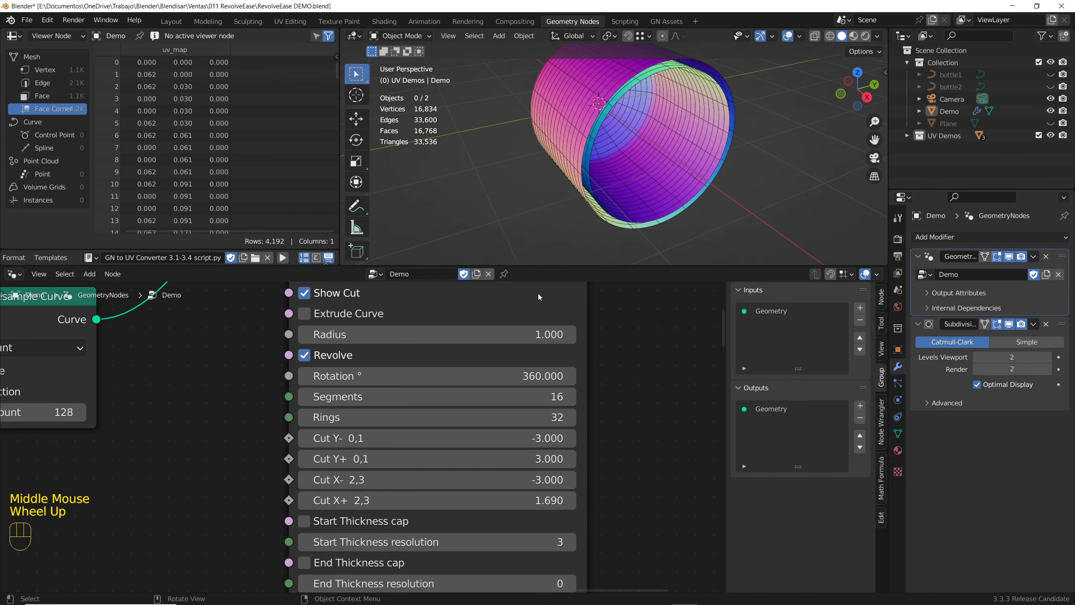
# Enable the Start Thickness cap on the RevolveEase node and turn on the face orientation overlay
pyautogui.moveTo(304, 520); pyautogui.dragTo(304, 497, button='middle')
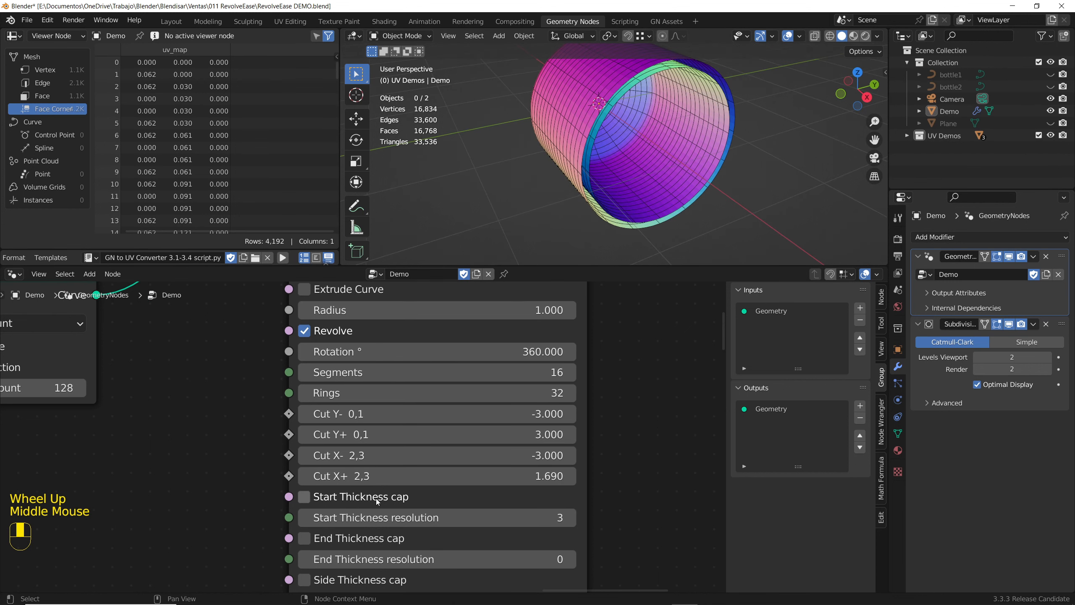
pyautogui.click(332, 539)
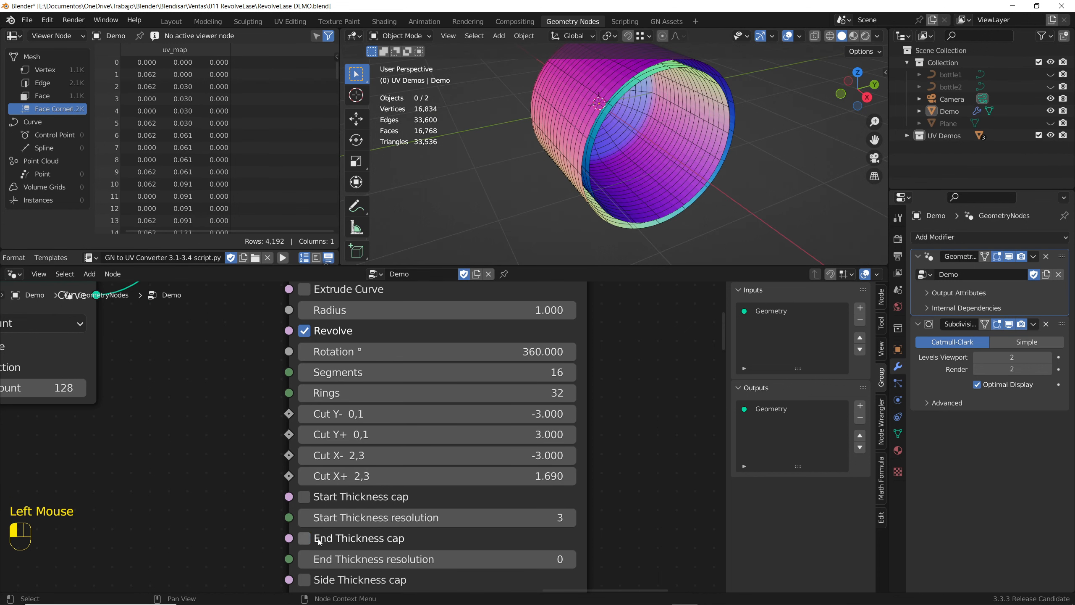
pyautogui.click(322, 501)
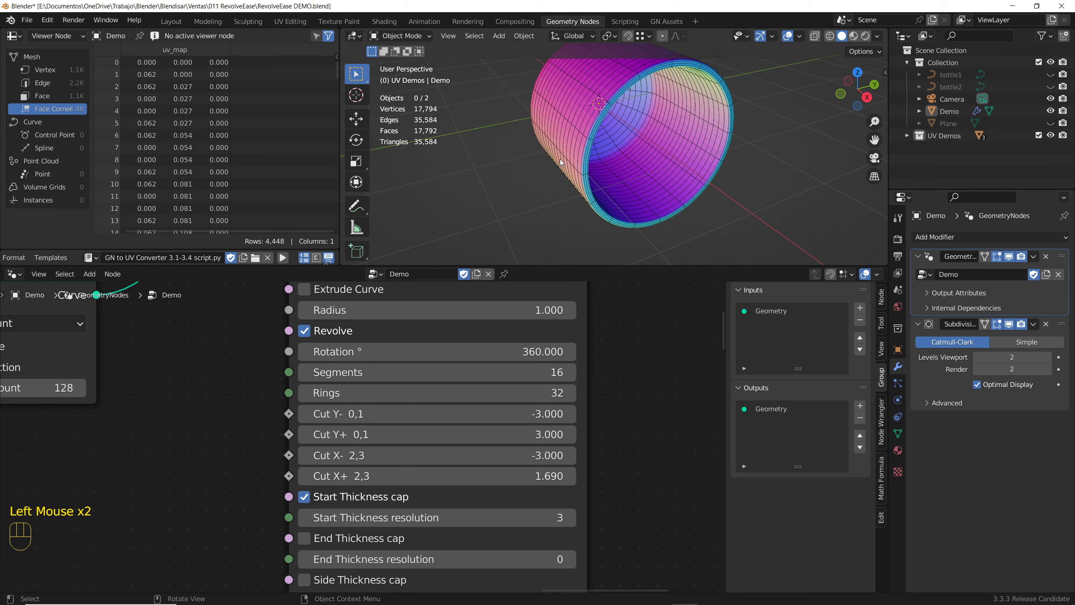
pyautogui.moveTo(598, 143); pyautogui.dragTo(613, 140, button='middle')
pyautogui.click(799, 36)
pyautogui.click(723, 259)
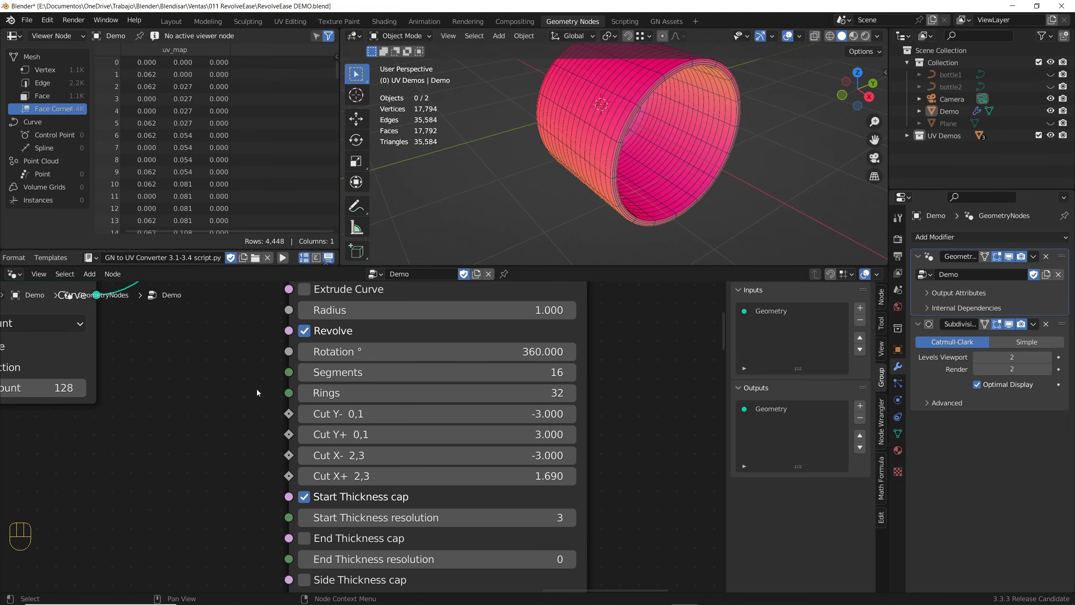
# Disable Fix normals on the RevolveEase node and view the face orientation around the open end
pyautogui.moveTo(257, 393); pyautogui.dragTo(285, 502, button='middle')
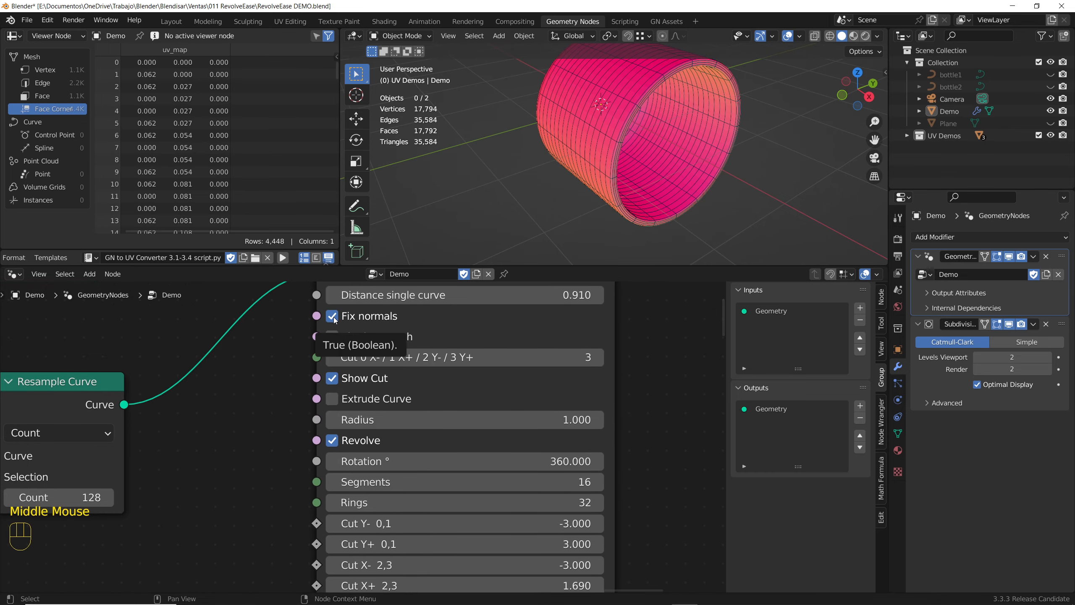
pyautogui.click(333, 317)
pyautogui.scroll(-1, 590, 178)
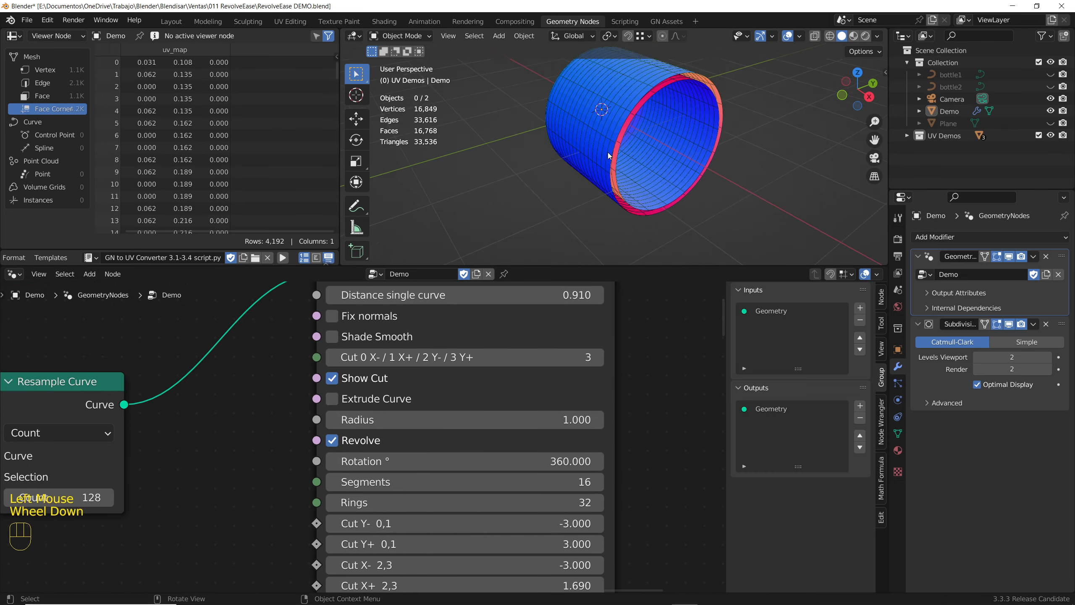
pyautogui.moveTo(608, 152); pyautogui.dragTo(591, 174, button='middle')
# Disable the Start Thickness cap and enable the End Thickness cap on the RevolveEase node
pyautogui.moveTo(335, 589); pyautogui.dragTo(326, 417, button='middle')
pyautogui.scroll(2, 324, 426)
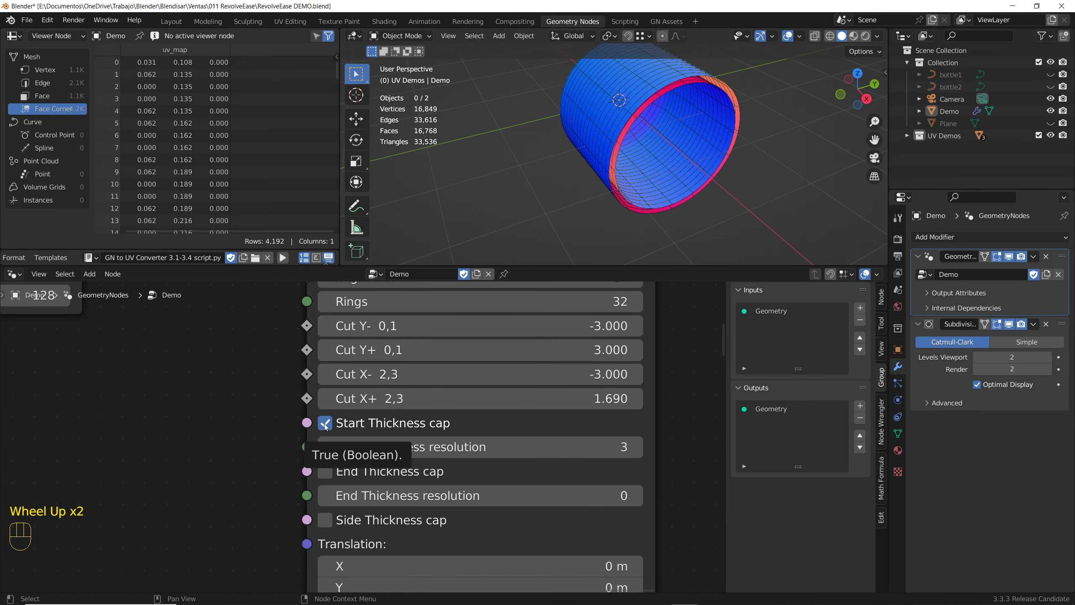
pyautogui.click(325, 423)
pyautogui.click(325, 472)
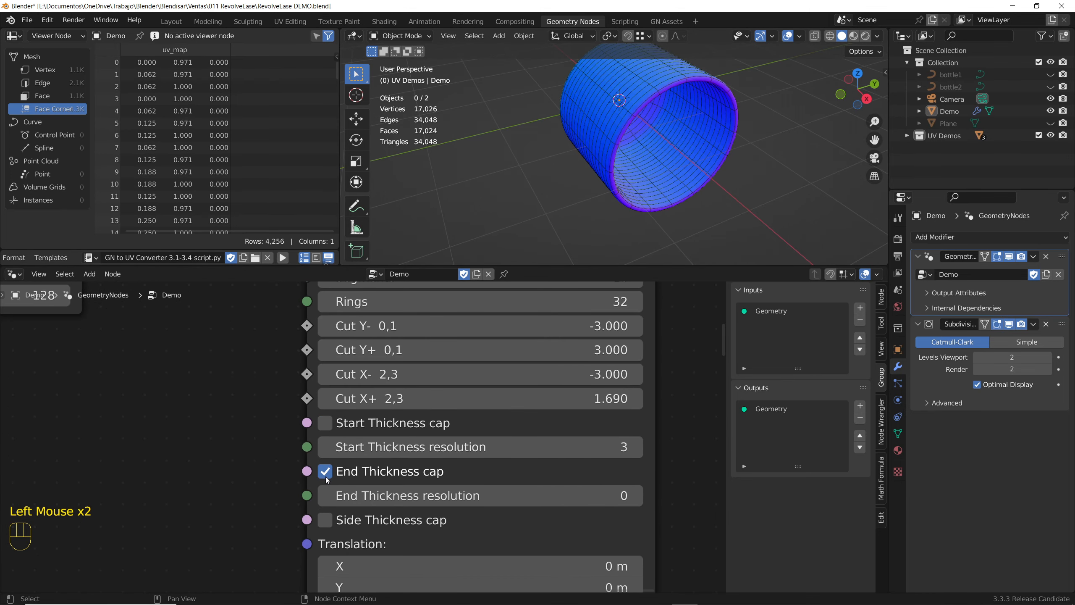
# Turn off the face orientation overlay in the 3D viewport
pyautogui.scroll(2, 656, 140)
pyautogui.click(799, 35)
pyautogui.click(723, 252)
# Set Cut X- of the RevolveEase node to -0.630 to trim off the mesh's pointed tip
pyautogui.moveTo(533, 169); pyautogui.dragTo(555, 143, button='middle')
pyautogui.scroll(-2, 684, 192)
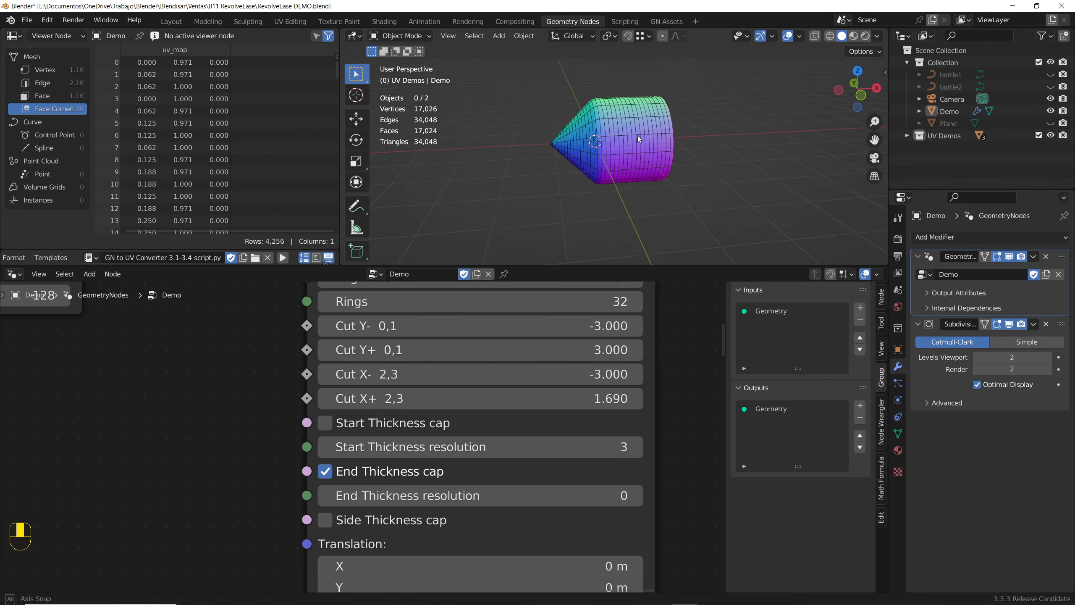
pyautogui.scroll(2, 555, 143)
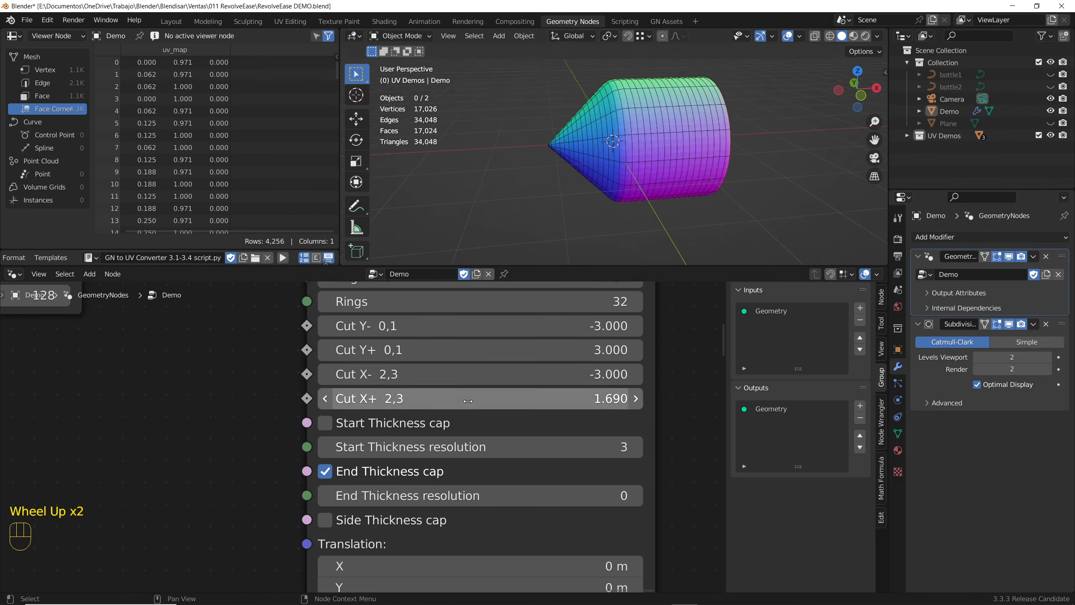
pyautogui.keyDown('shift'); pyautogui.moveTo(470, 373); pyautogui.dragTo(641, 374); pyautogui.keyUp('shift')
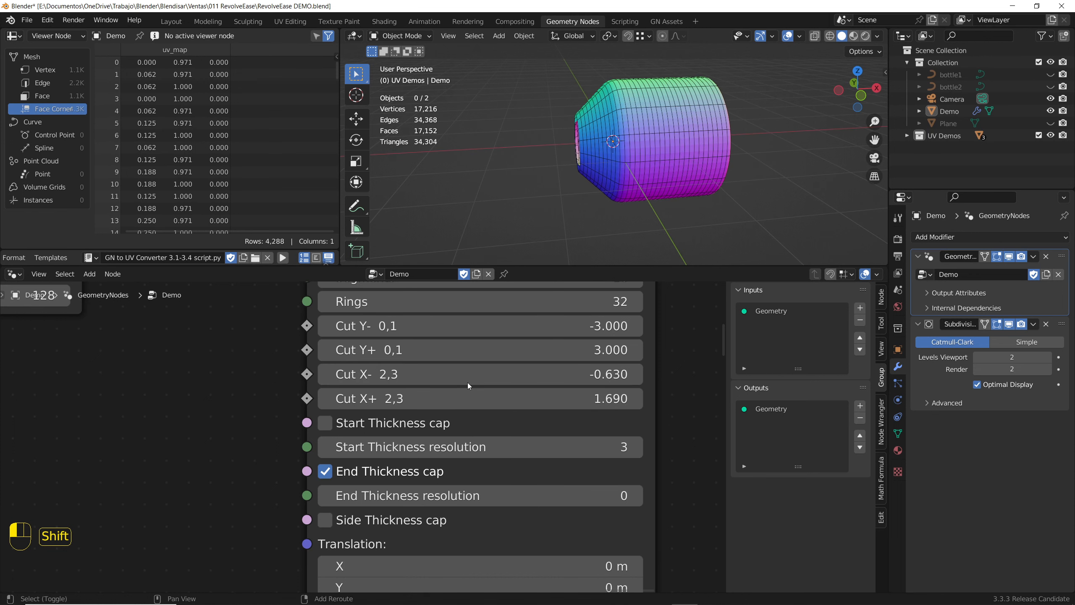
# Enable the Start Thickness cap to close the wall at the trimmed tip
pyautogui.moveTo(592, 140); pyautogui.dragTo(529, 127, button='middle')
pyautogui.scroll(5, 529, 126)
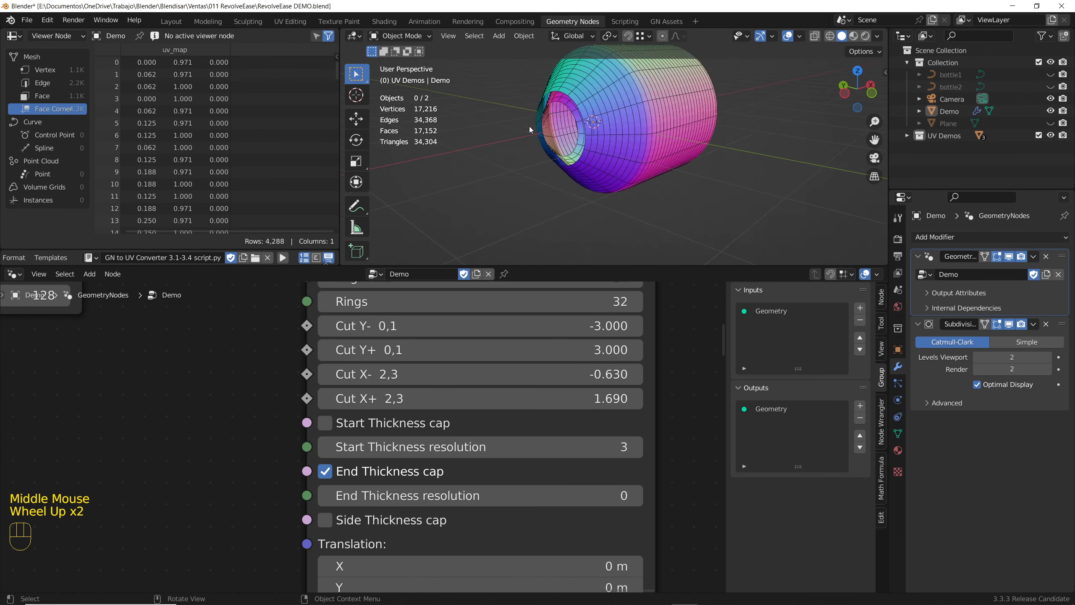
pyautogui.click(325, 423)
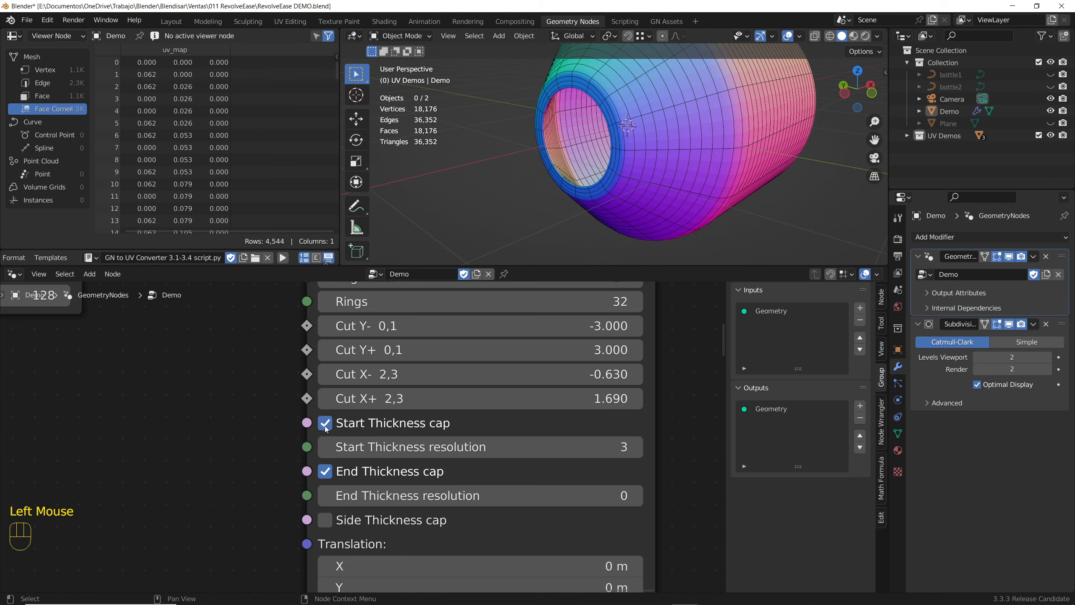
# Reduce the revolve Rotation to about 298.5° and view the open wedge along the mesh's side
pyautogui.moveTo(485, 177); pyautogui.dragTo(550, 144, button='middle')
pyautogui.scroll(-2, 550, 144)
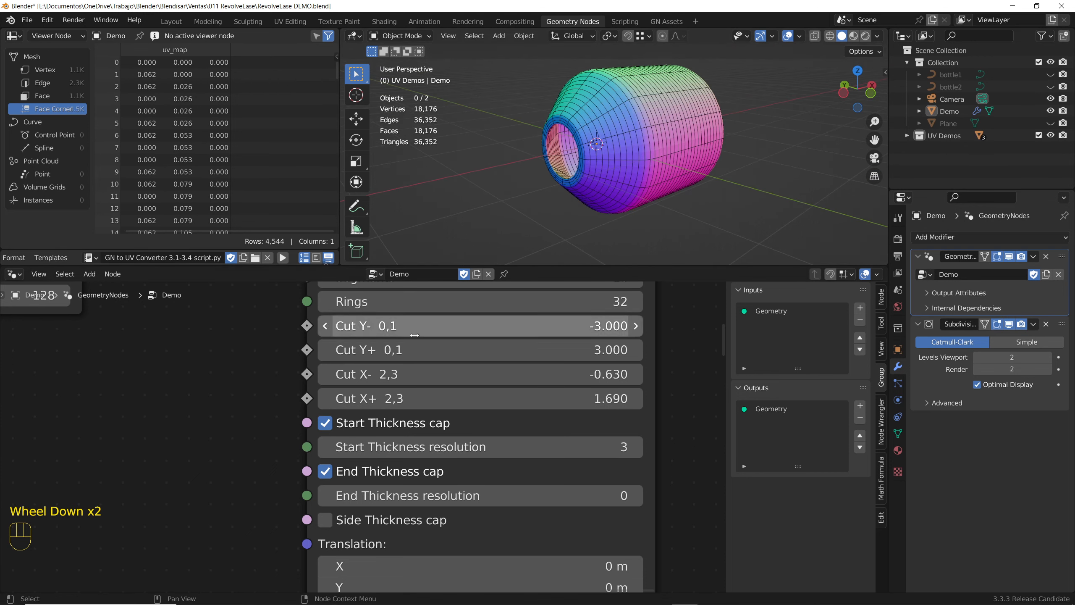
pyautogui.scroll(-4, 432, 332)
pyautogui.scroll(-1, 431, 336)
pyautogui.moveTo(432, 339); pyautogui.dragTo(450, 413, button='middle')
pyautogui.scroll(2, 464, 374)
pyautogui.moveTo(513, 376); pyautogui.dragTo(252, 376)
pyautogui.moveTo(508, 169)
pyautogui.mouseDown(button='middle')
pyautogui.moveTo(672, 156)
pyautogui.moveTo(489, 167)
pyautogui.mouseUp(button='middle')
pyautogui.scroll(-3, 489, 166)
pyautogui.scroll(3, 489, 166)
pyautogui.moveTo(601, 147)
pyautogui.mouseDown(button='middle')
pyautogui.moveTo(642, 143)
pyautogui.moveTo(620, 146)
pyautogui.mouseUp(button='middle')
pyautogui.scroll(5, 642, 144)
pyautogui.scroll(-1, 642, 144)
pyautogui.scroll(-1, 631, 144)
pyautogui.keyDown('shift'); pyautogui.moveTo(793, 68); pyautogui.dragTo(823, 50, button='middle'); pyautogui.keyUp('shift')
# Enable the Side Thickness cap and view the closed side edges of the partial revolve
pyautogui.moveTo(420, 551); pyautogui.dragTo(420, 436, button='middle')
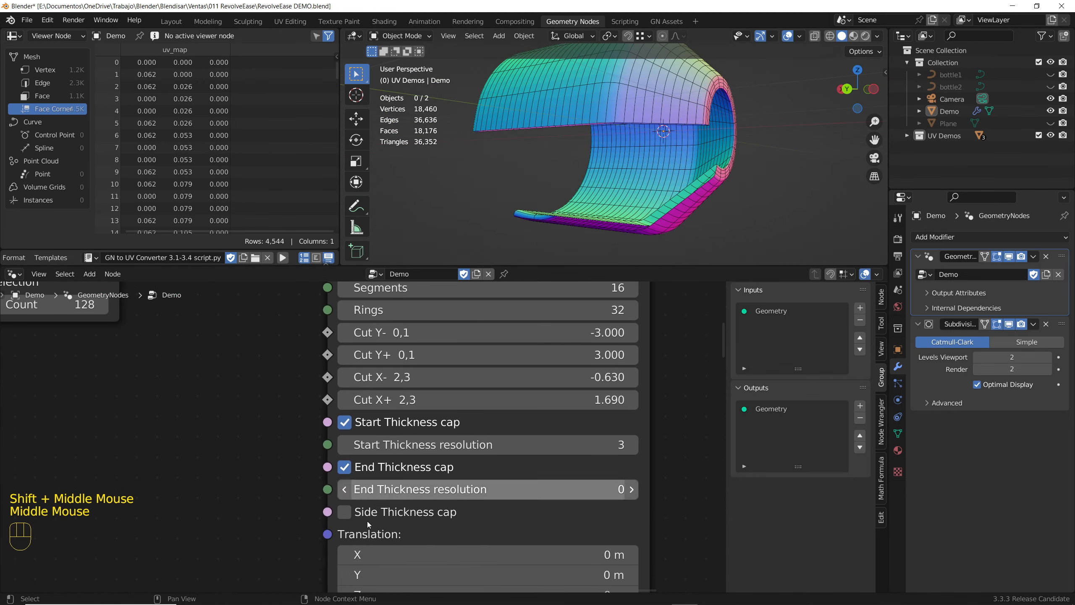
pyautogui.click(358, 514)
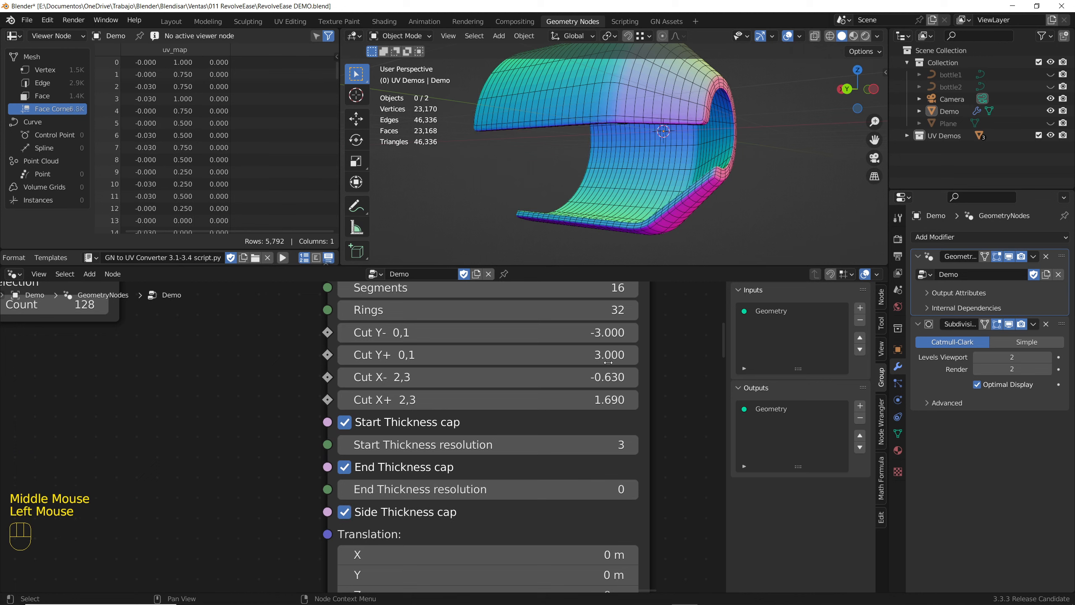
pyautogui.scroll(2, 697, 170)
pyautogui.moveTo(697, 171); pyautogui.dragTo(805, 121, button='middle')
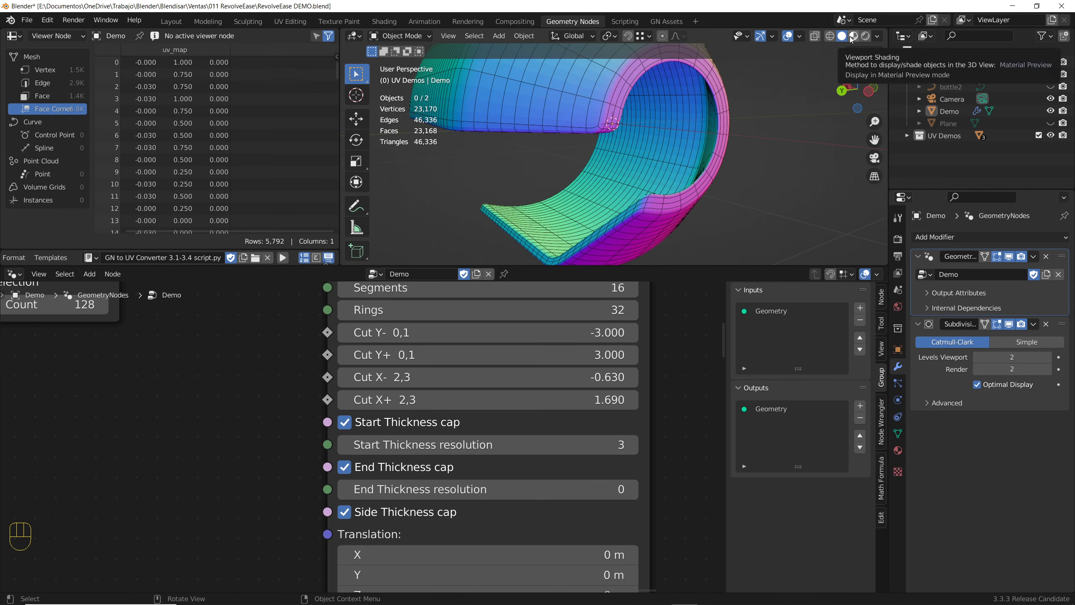
# Change the solid shading MatCap to the reddish clay one and view the mesh
pyautogui.click(799, 35)
pyautogui.click(877, 37)
pyautogui.click(869, 125)
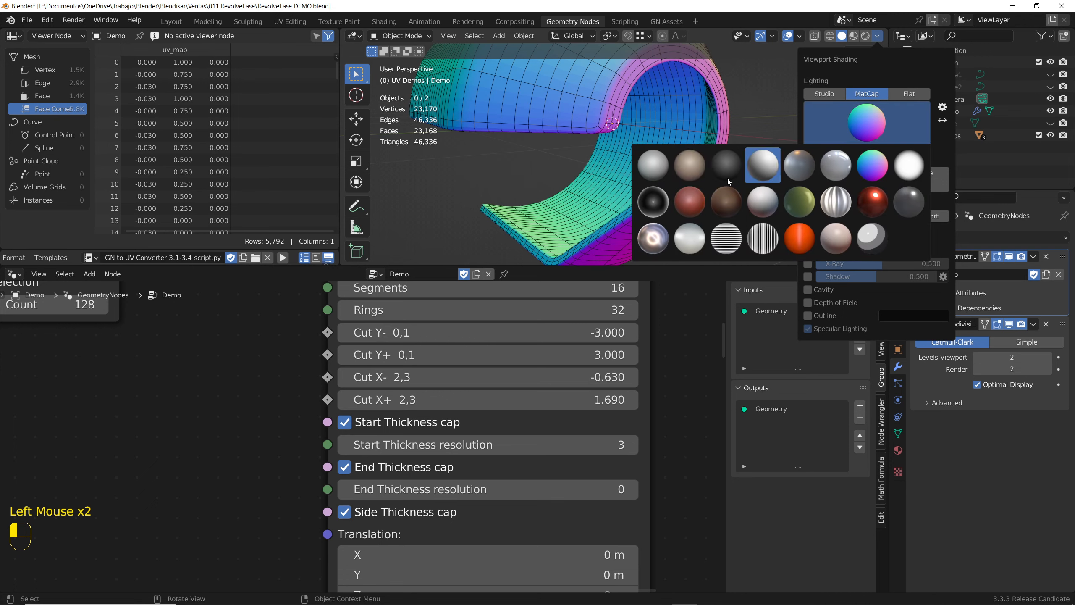
pyautogui.click(686, 199)
pyautogui.scroll(-3, 701, 179)
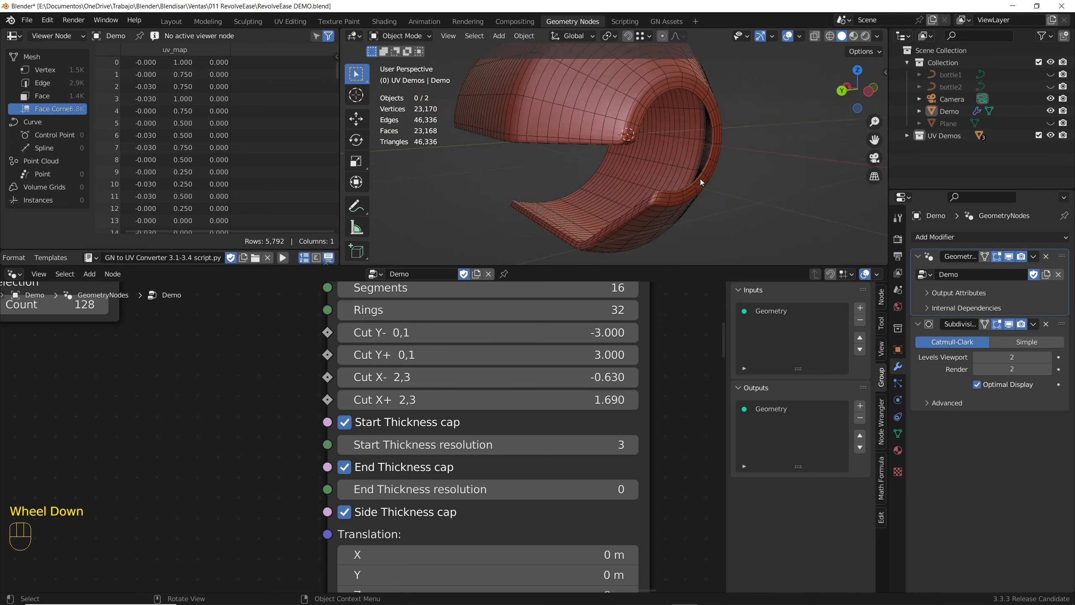
pyautogui.moveTo(700, 178)
pyautogui.mouseDown(button='middle')
pyautogui.moveTo(762, 137)
pyautogui.moveTo(650, 170)
pyautogui.moveTo(453, 188)
pyautogui.moveTo(687, 197)
pyautogui.mouseUp(button='middle')
pyautogui.click(687, 196)
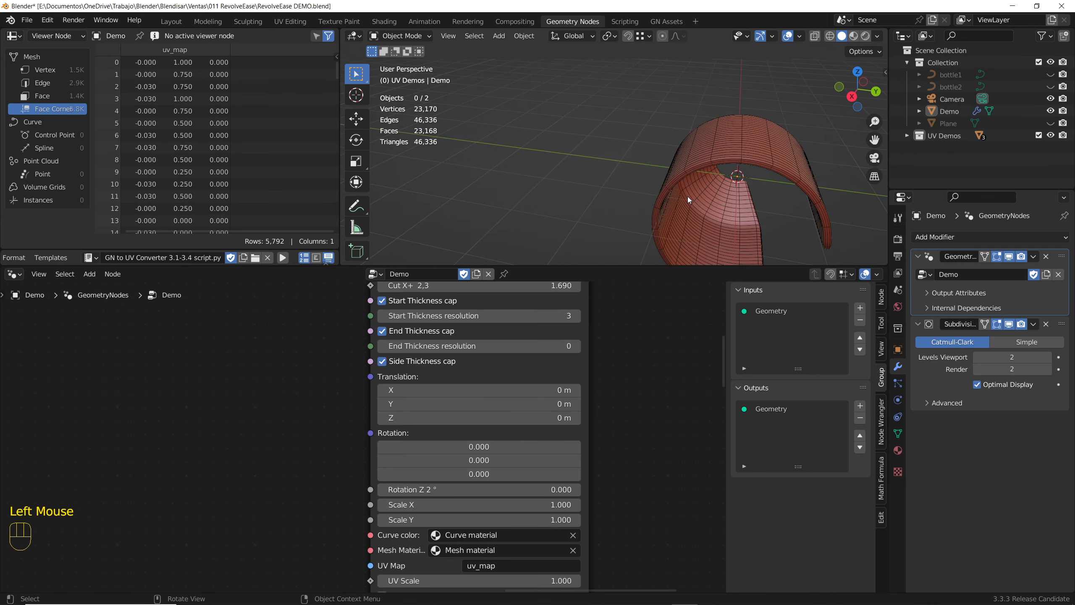
# Switch the viewport to Material Preview shading and check the brick texture on the mesh
pyautogui.click(854, 36)
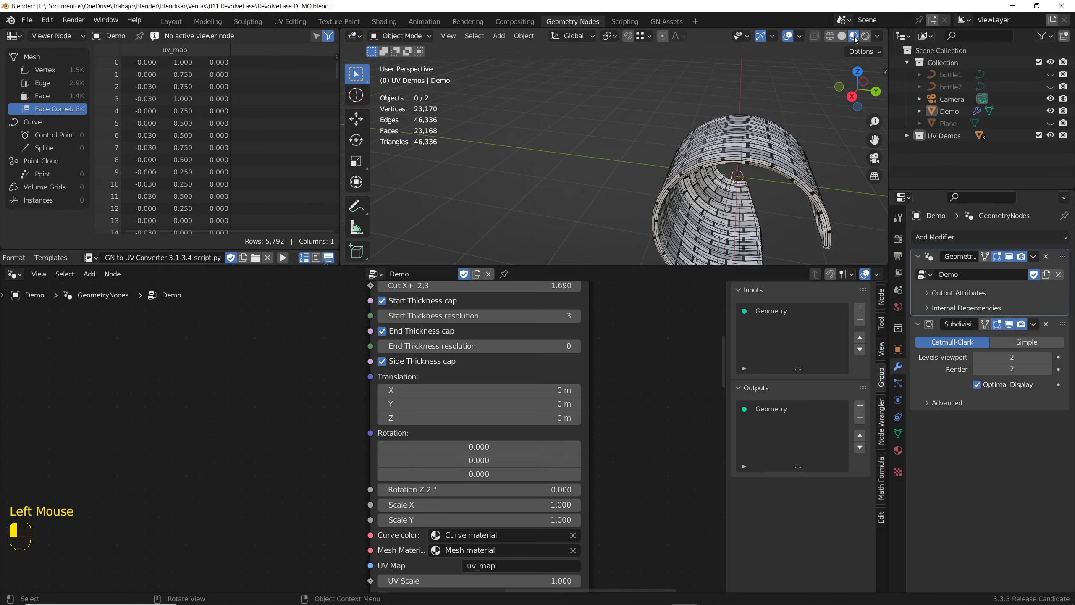
pyautogui.moveTo(694, 132); pyautogui.dragTo(713, 168, button='middle')
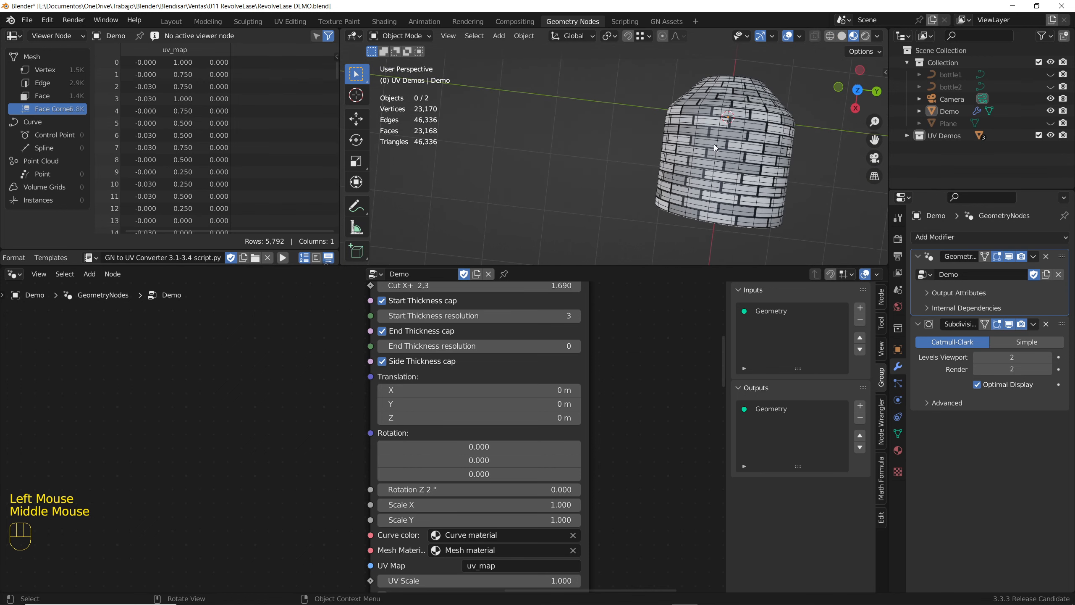
pyautogui.press('KP_7')
pyautogui.scroll(-2, 606, 105)
pyautogui.scroll(1, 606, 105)
pyautogui.scroll(2, 606, 108)
pyautogui.click(799, 37)
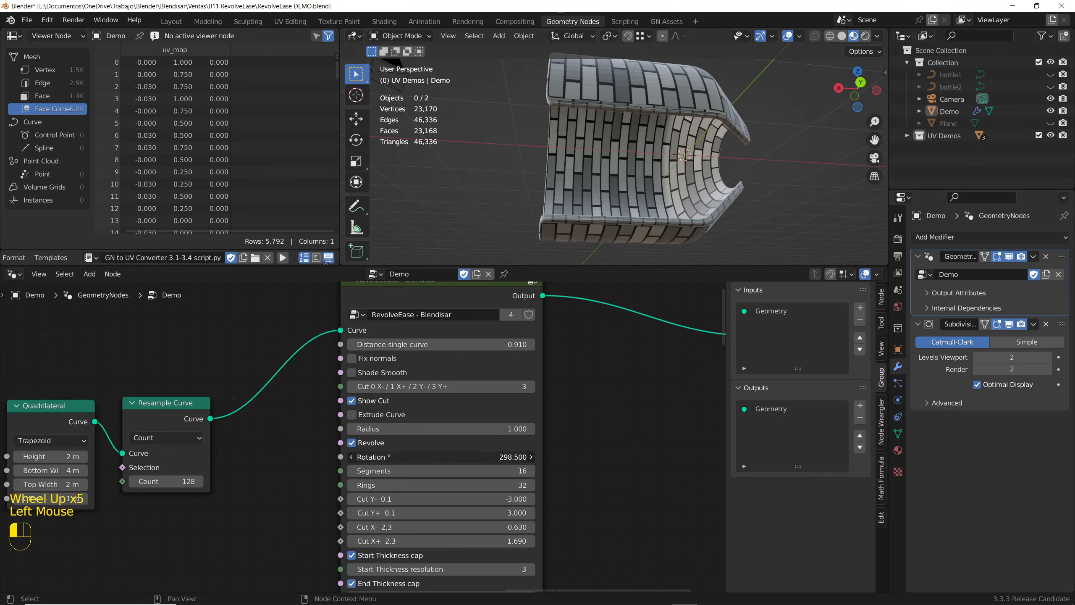
# Set the revolve Rotation to 360 and disable the Start, End and Side Thickness caps
pyautogui.moveTo(500, 456); pyautogui.dragTo(525, 456)
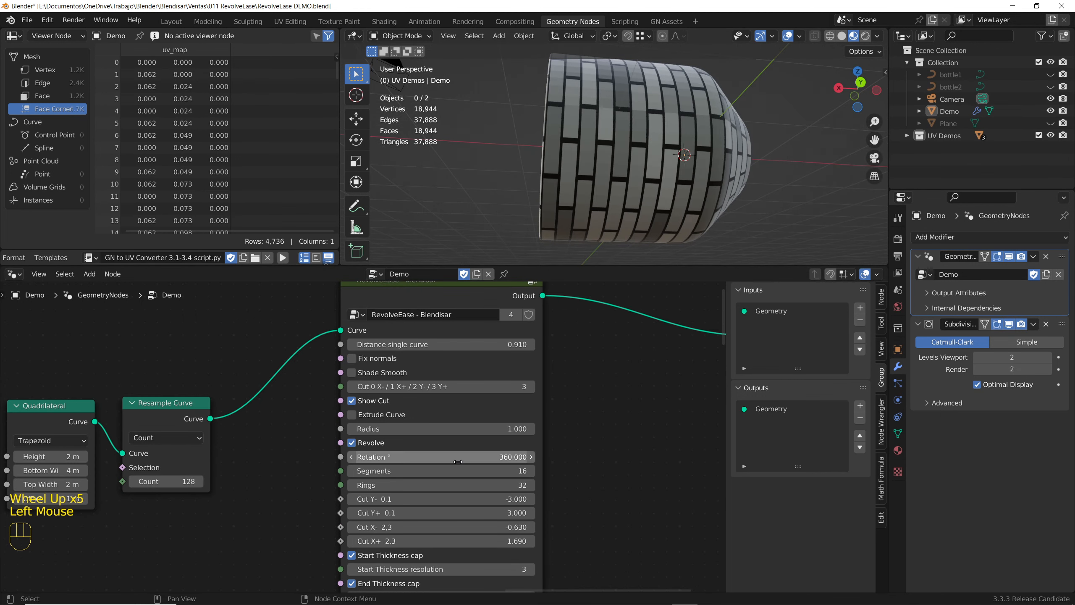
pyautogui.moveTo(552, 504); pyautogui.dragTo(544, 382, button='middle')
pyautogui.click(423, 433)
pyautogui.click(424, 461)
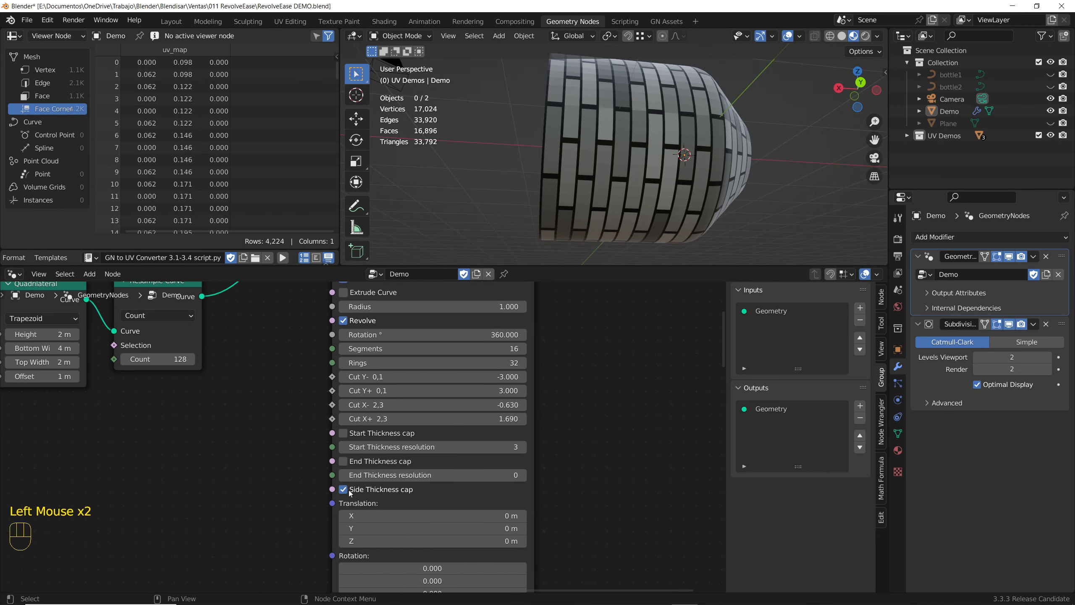
pyautogui.click(425, 488)
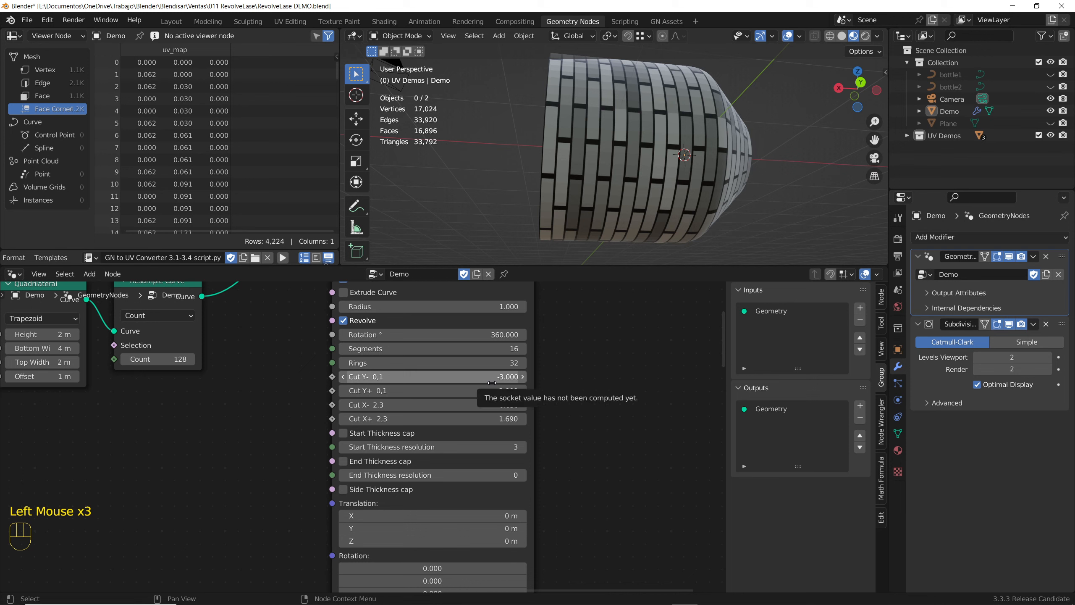
# Set Cut X- to -3.000 and Cut X+ to 3.000 on the RevolveEase node
pyautogui.moveTo(491, 405); pyautogui.dragTo(423, 404)
pyautogui.moveTo(491, 418); pyautogui.dragTo(530, 418)
# Set the RevolveEase cut direction to 0 (X-) and view the brick-textured cone
pyautogui.scroll(-4, 529, 398)
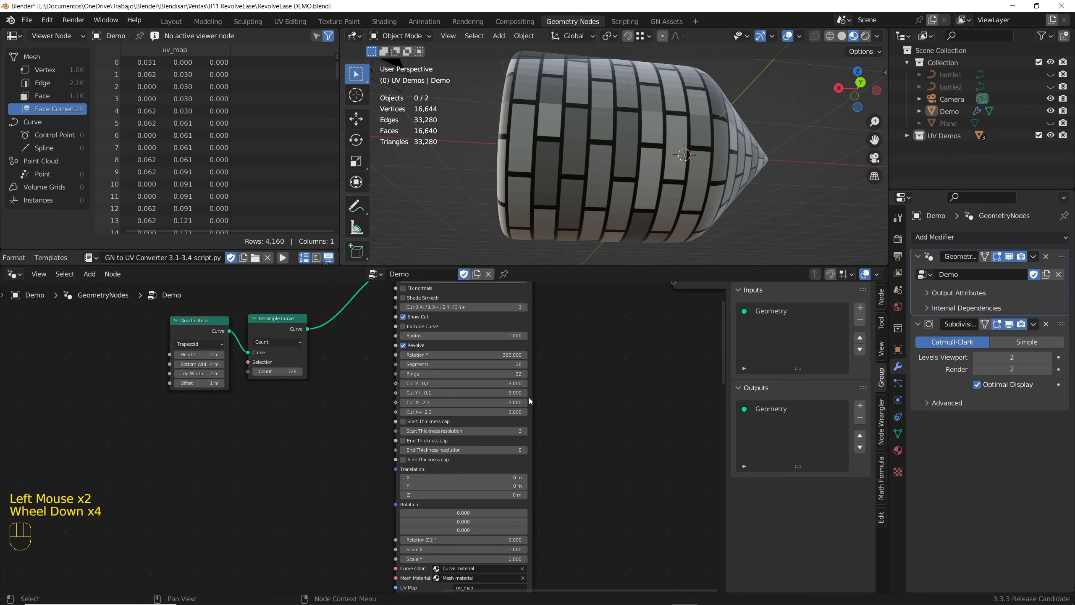
pyautogui.click(405, 307)
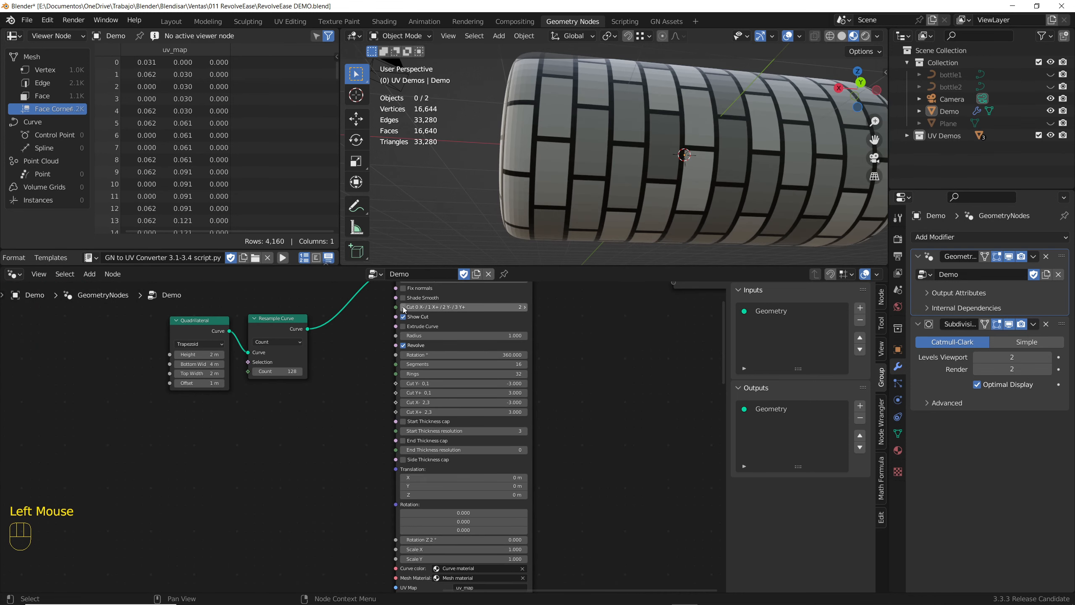
pyautogui.click(404, 308)
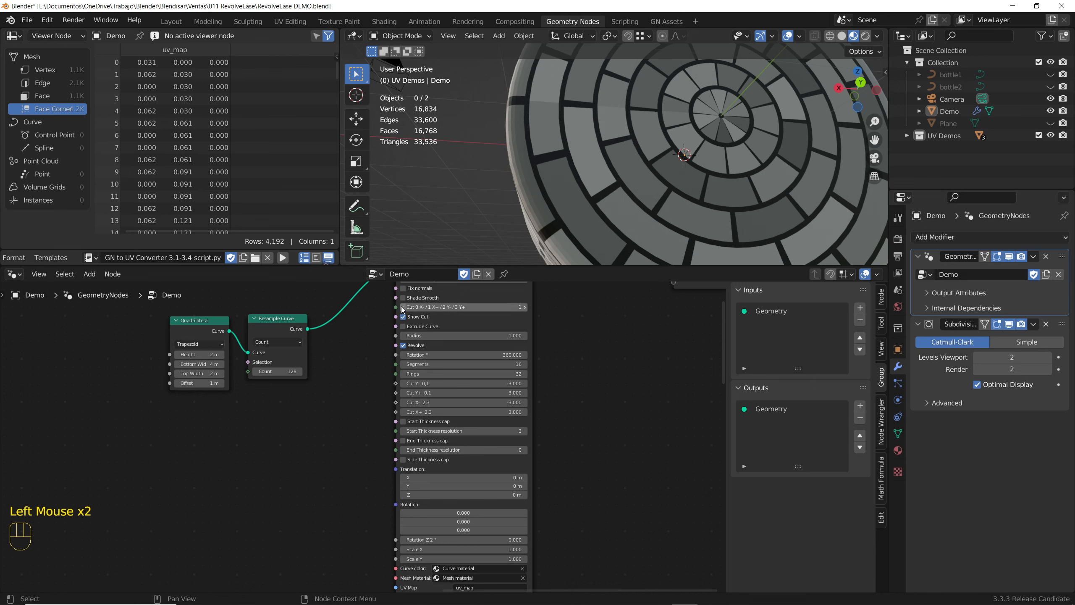
pyautogui.click(403, 307)
pyautogui.moveTo(614, 191); pyautogui.dragTo(550, 182, button='middle')
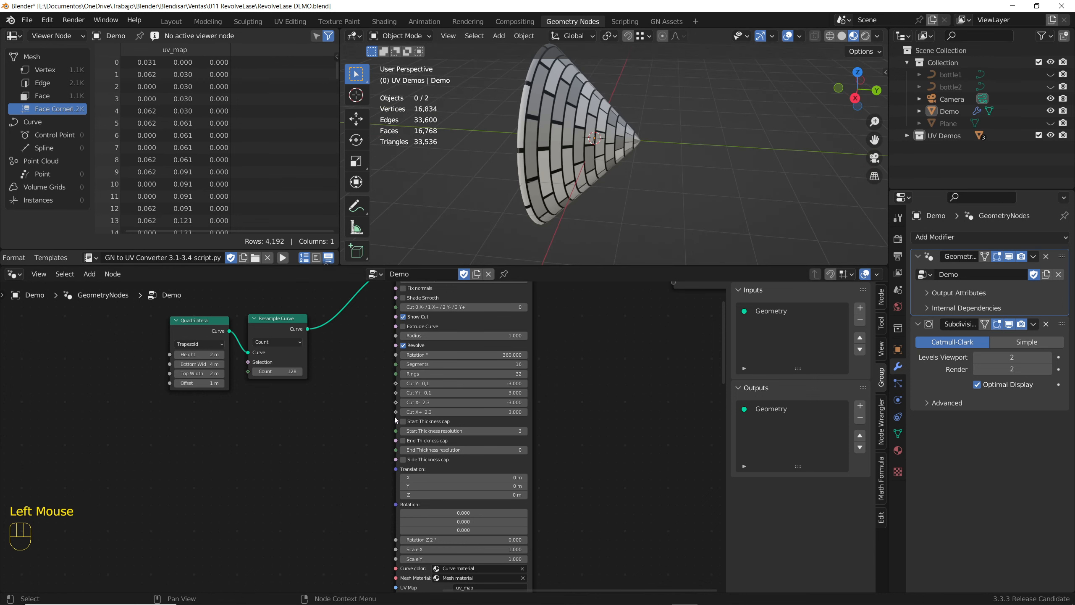
# Try adjusting the Cut Y+ value for the cone-shaped mesh
pyautogui.scroll(6, 394, 419)
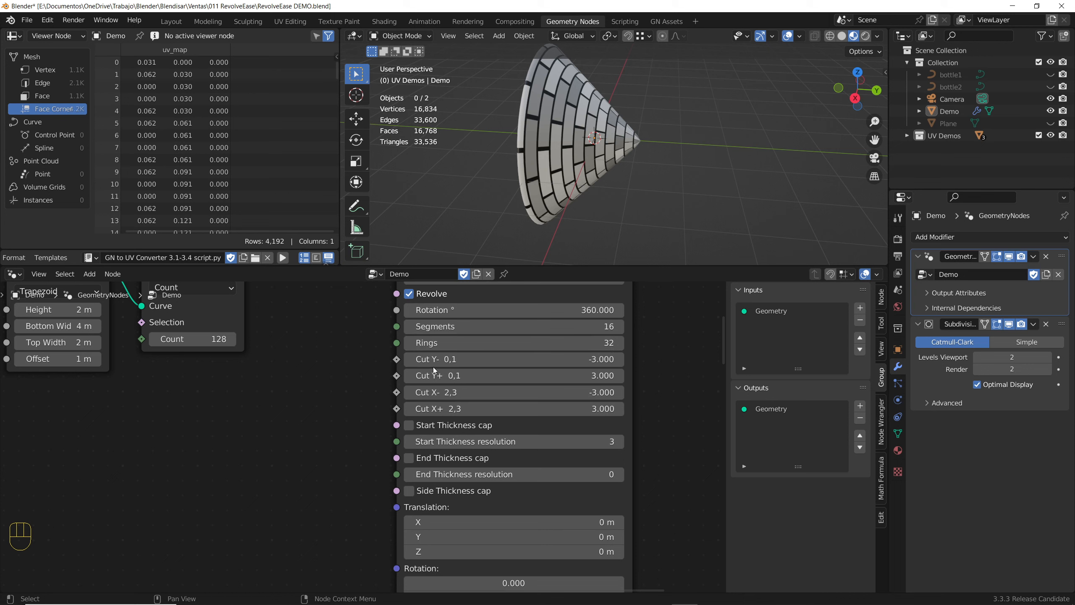
pyautogui.moveTo(460, 376)
pyautogui.keyDown('shift'); pyautogui.mouseDown()
pyautogui.moveTo(444, 376)
pyautogui.moveTo(461, 375)
pyautogui.mouseUp(); pyautogui.keyUp('shift')
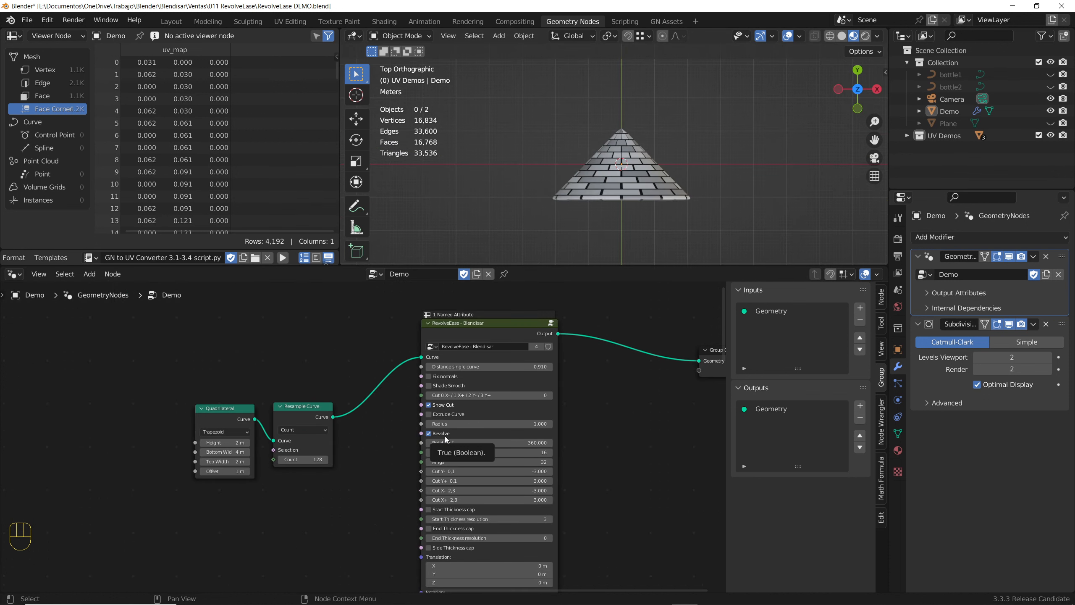
# Disable Revolve and Show Cut on the RevolveEase node to view the flat trapezoid outline
pyautogui.click(429, 433)
pyautogui.click(440, 407)
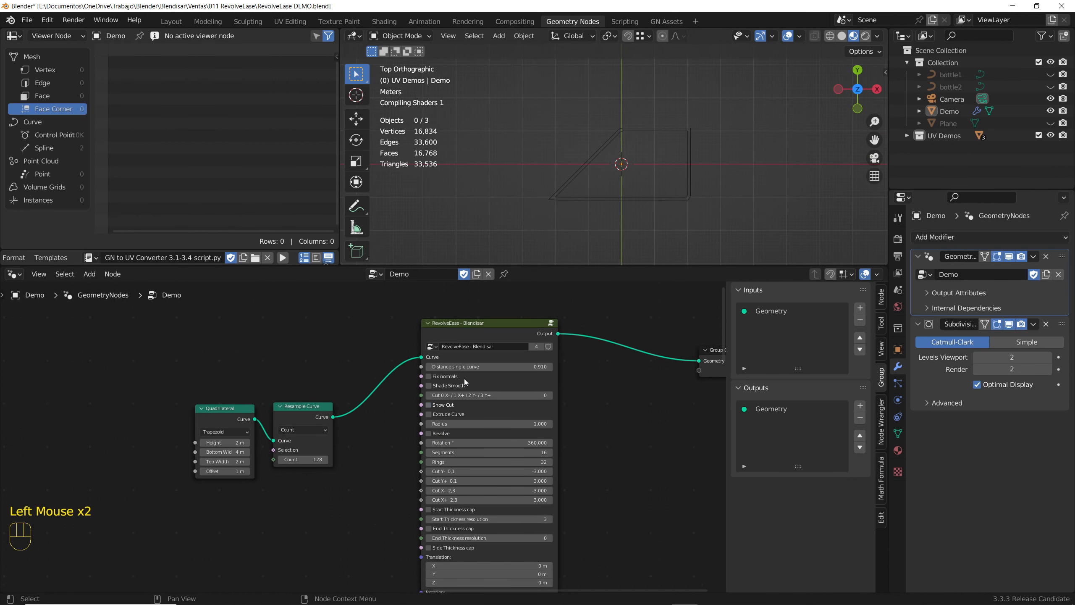
pyautogui.scroll(2, 591, 201)
pyautogui.click(605, 198)
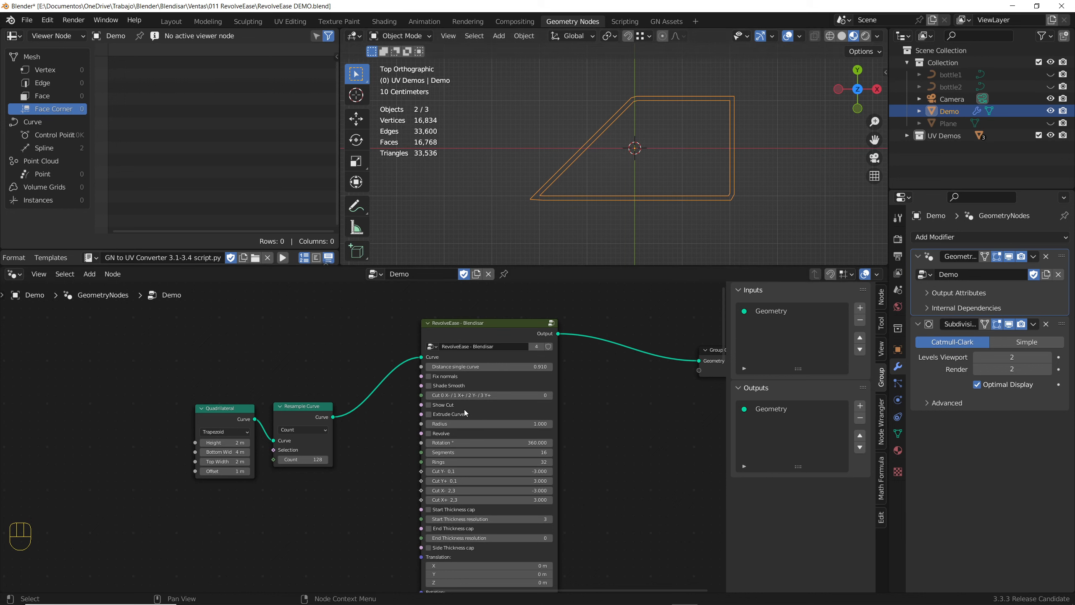
pyautogui.scroll(-2, 485, 389)
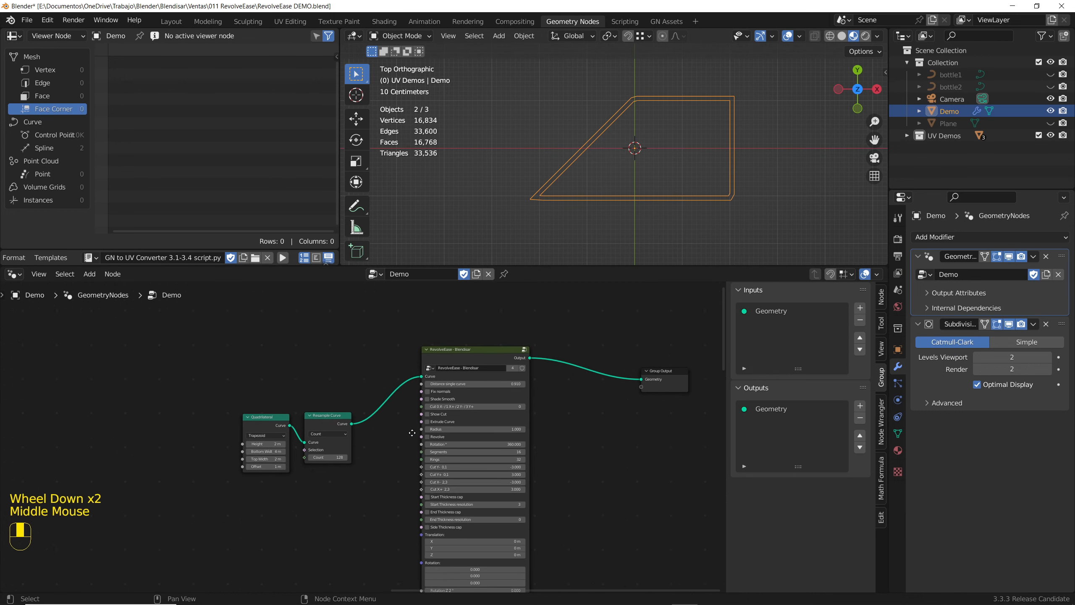
pyautogui.moveTo(407, 434); pyautogui.dragTo(437, 472, button='middle')
pyautogui.moveTo(396, 406); pyautogui.dragTo(406, 431, button='middle')
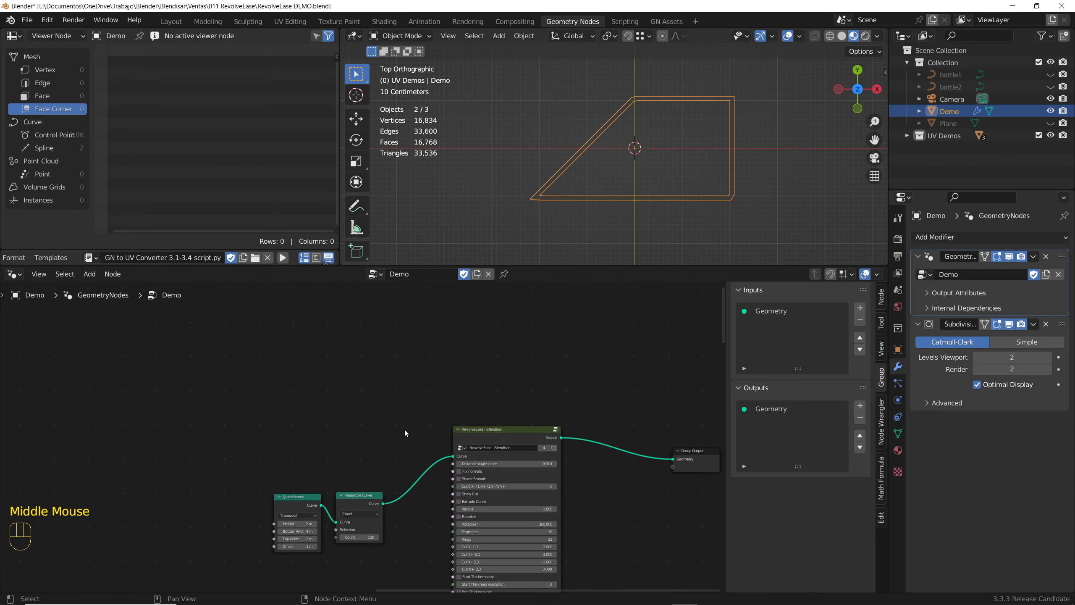
pyautogui.scroll(-2, 568, 145)
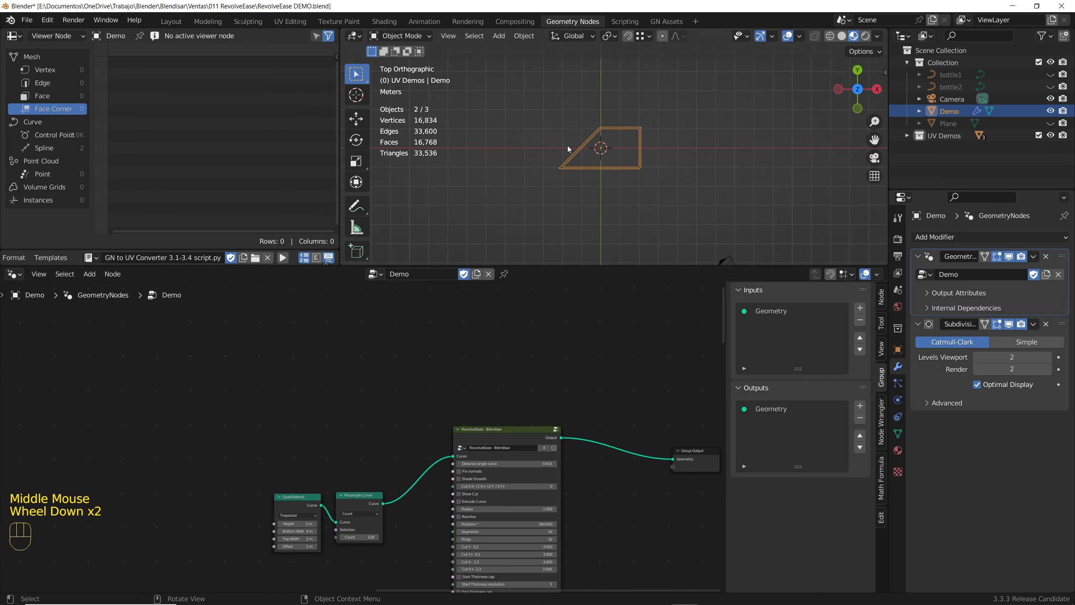
pyautogui.scroll(1, 567, 146)
# Hide the Demo object, add a Bezier curve and delete all its default vertices in Edit Mode
pyautogui.click(1050, 110)
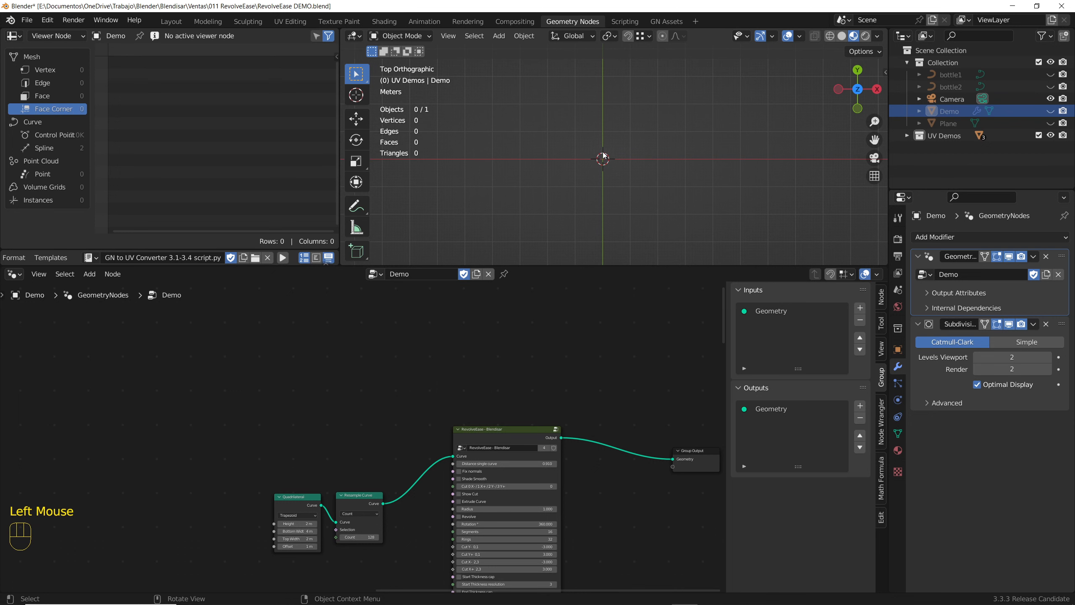
pyautogui.hotkey('shift', 'a')
pyautogui.moveTo(603, 154)
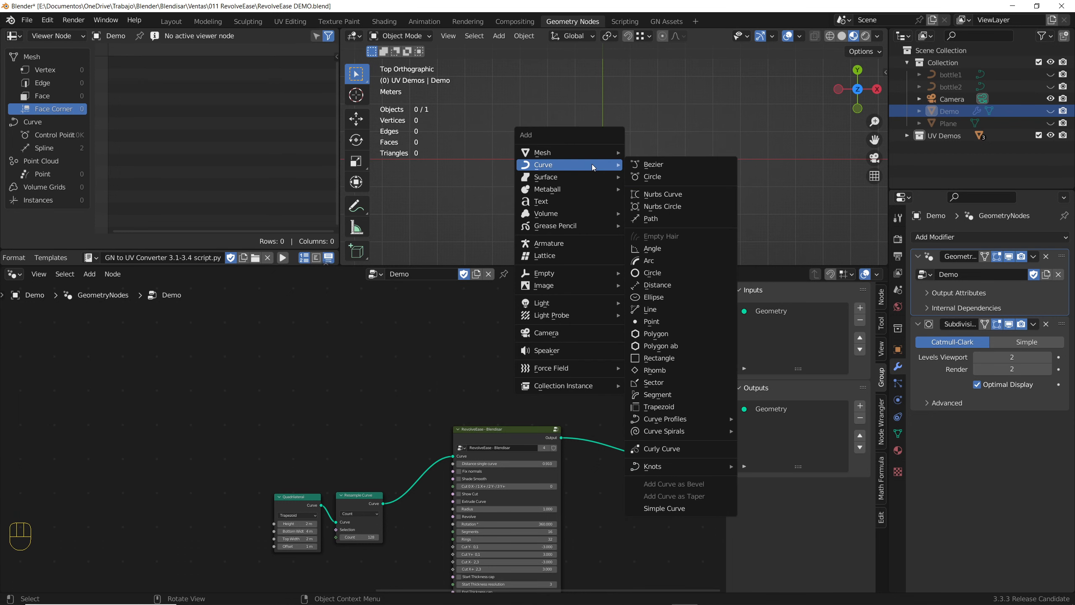
pyautogui.click(651, 164)
pyautogui.press('Tab')
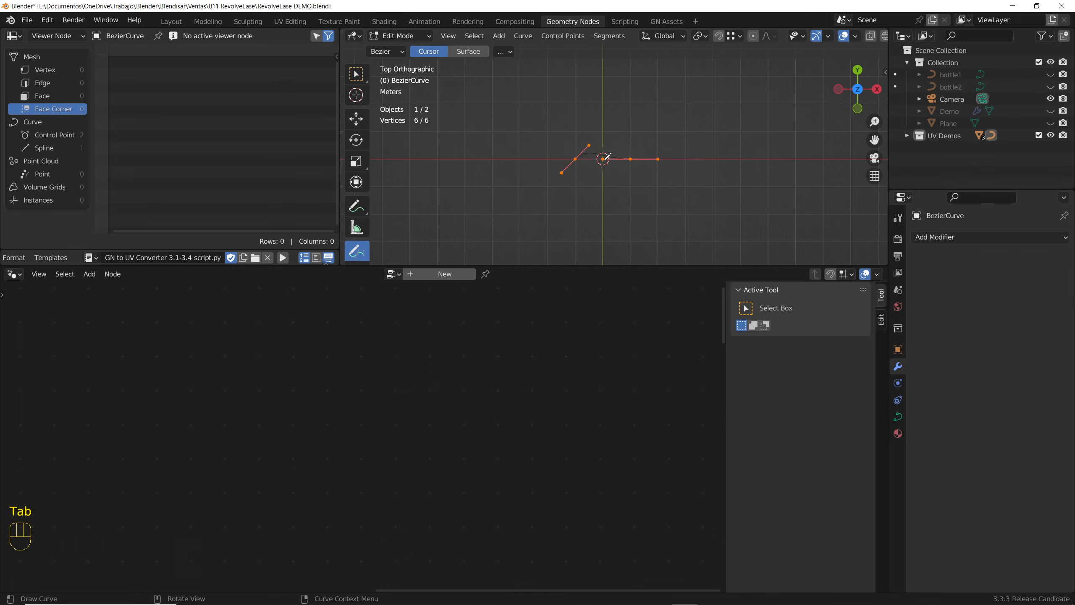
pyautogui.press('Delete')
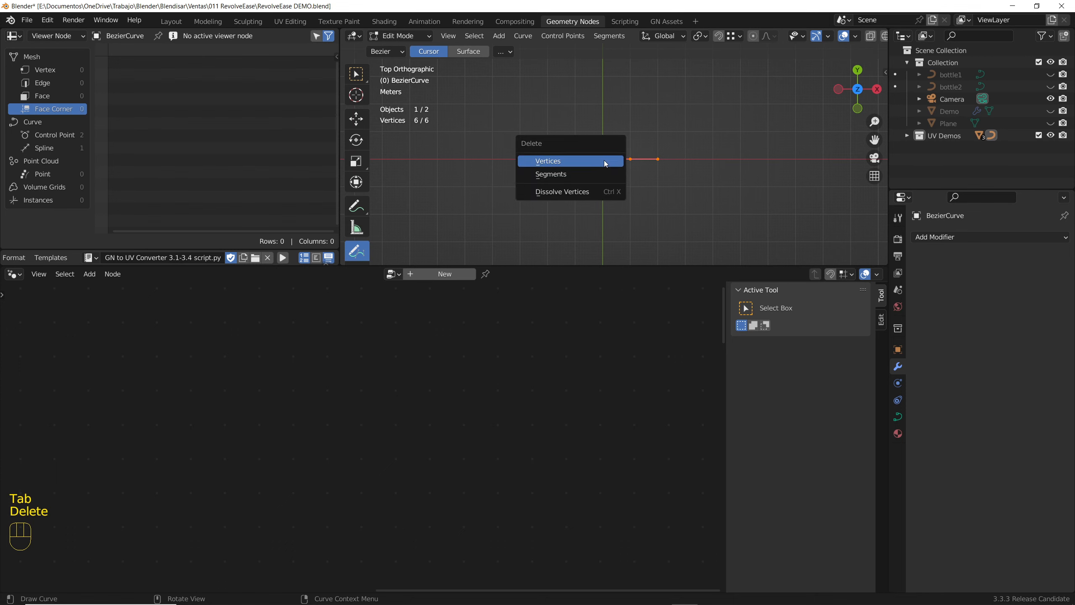
pyautogui.click(604, 161)
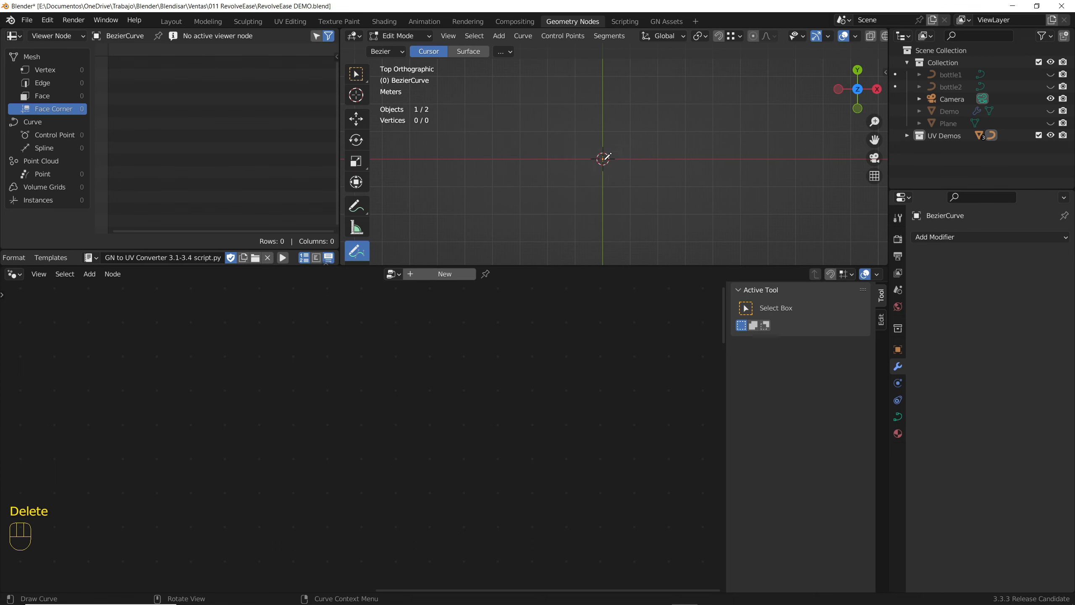
# Draw an open S-shaped profile on the negative X side of the Y axis with the Curve Pen and return to Object Mode
pyautogui.scroll(-4, 362, 205)
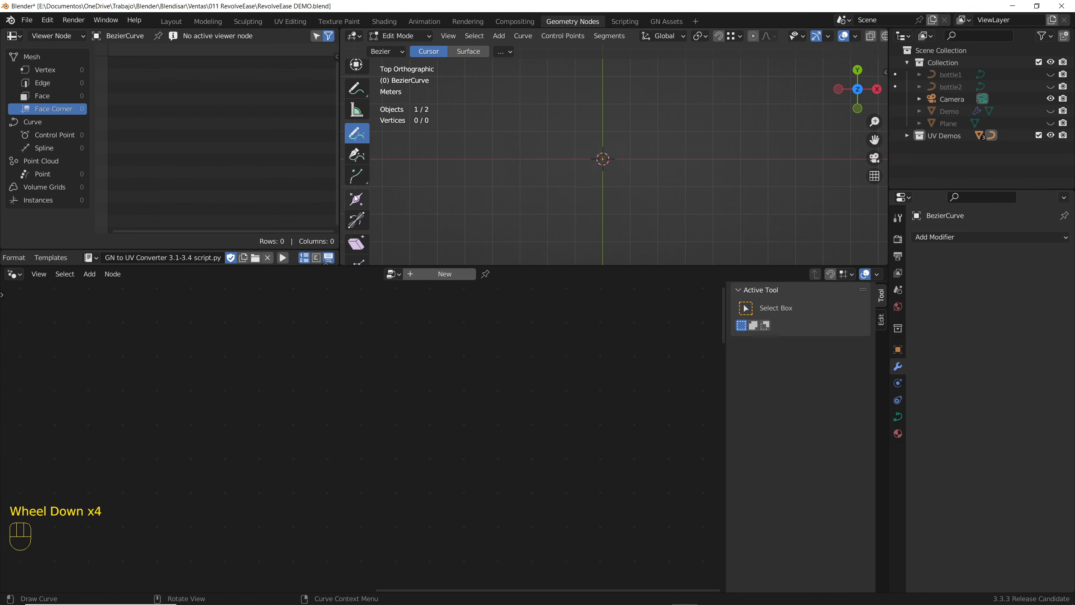
pyautogui.click(358, 156)
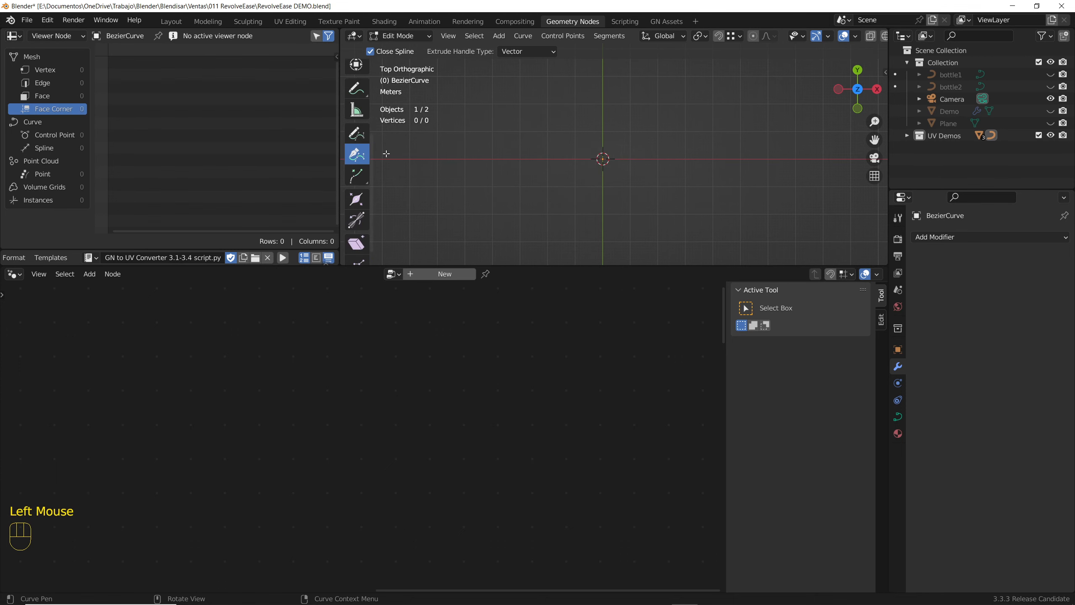
pyautogui.moveTo(610, 78); pyautogui.dragTo(556, 175)
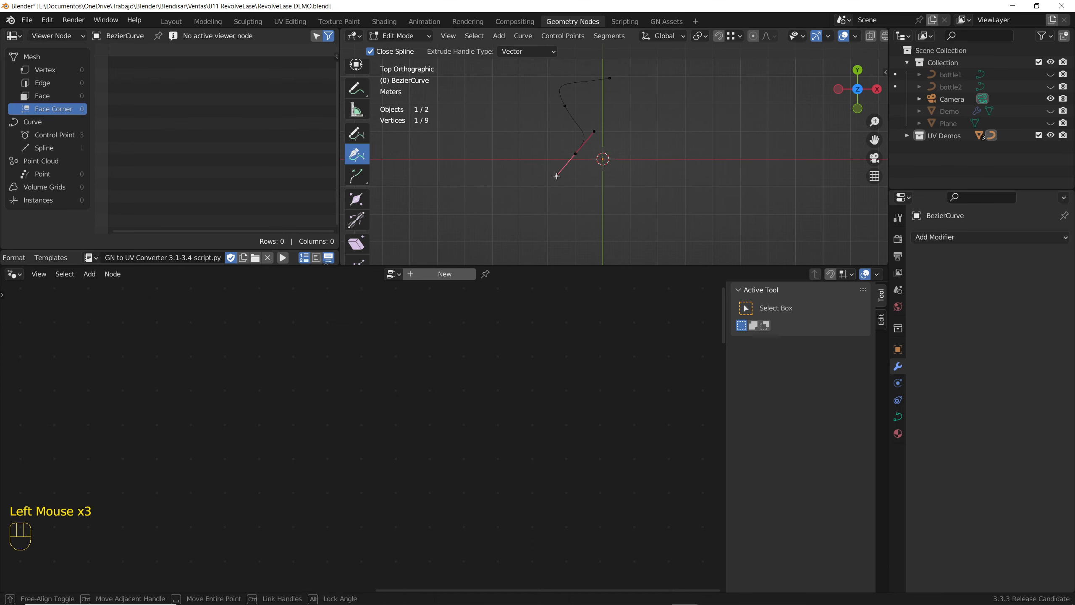
pyautogui.click(627, 228)
pyautogui.press('Tab')
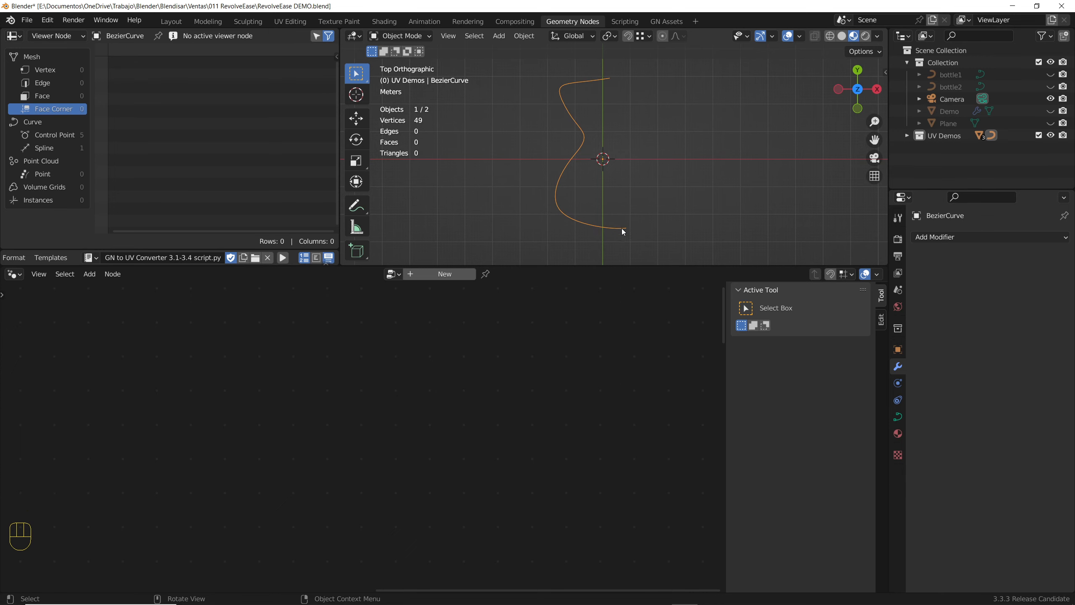
# Unhide the Demo object and move BezierCurve out of the UV Demos collection into the Scene Collection
pyautogui.click(1051, 111)
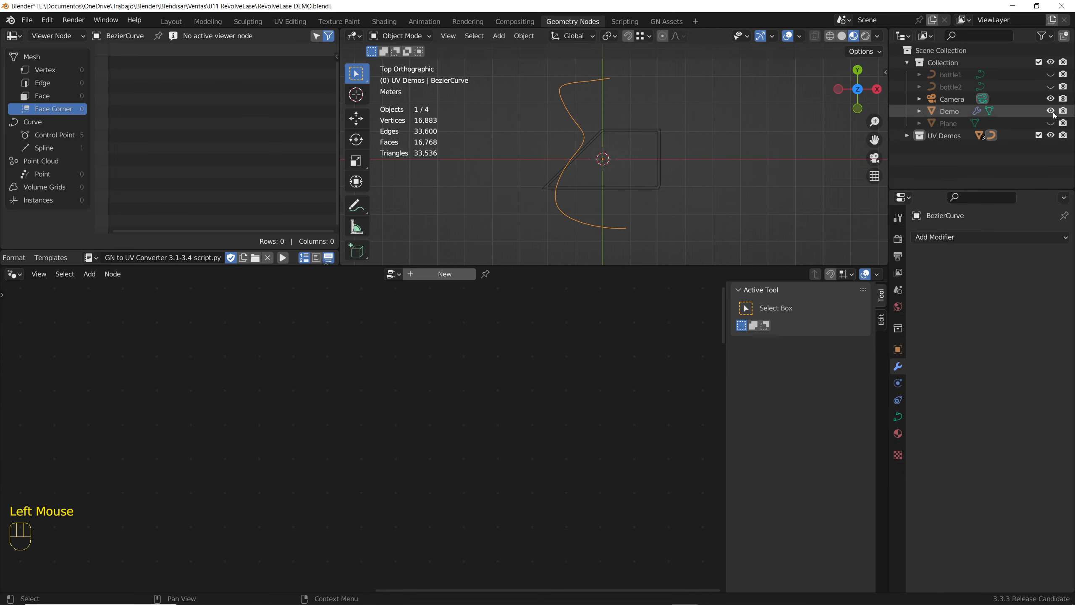
pyautogui.click(949, 111)
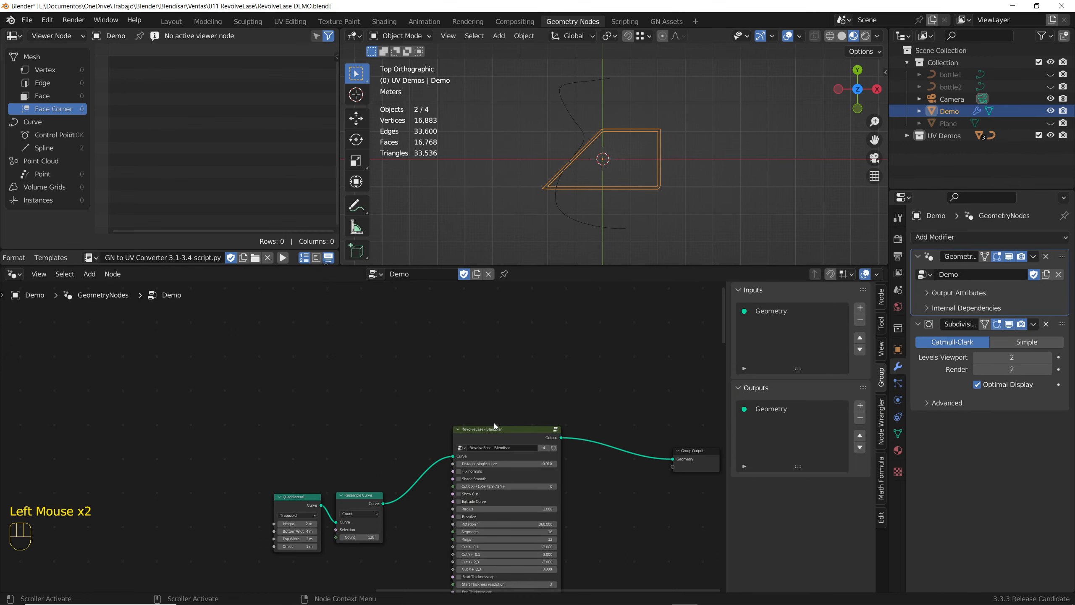
pyautogui.moveTo(461, 418); pyautogui.dragTo(467, 395, button='middle')
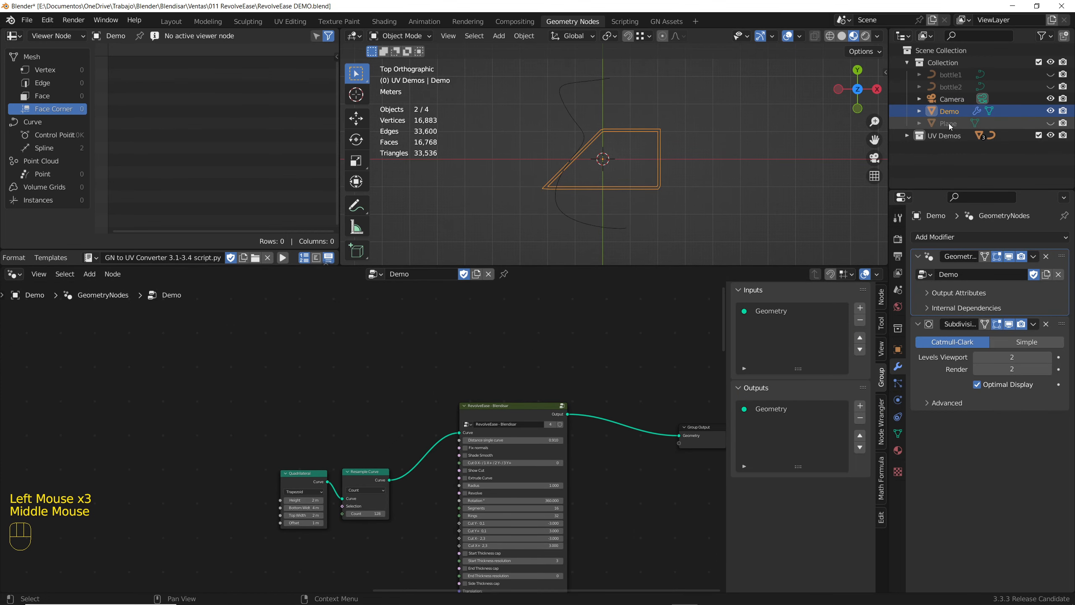
pyautogui.click(992, 136)
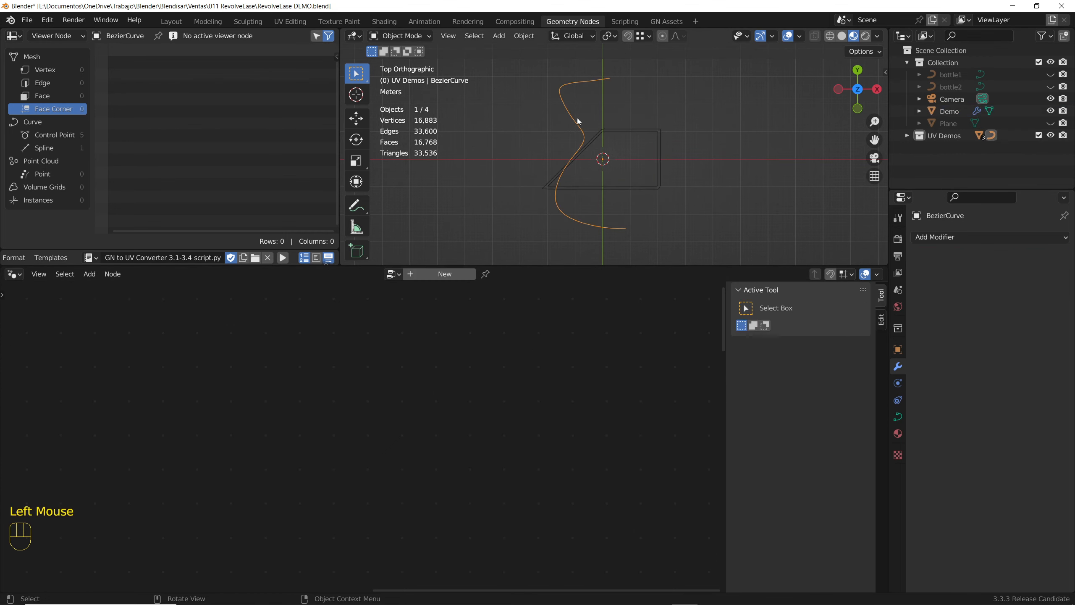
pyautogui.click(907, 136)
pyautogui.moveTo(959, 148); pyautogui.dragTo(934, 52)
pyautogui.click(907, 135)
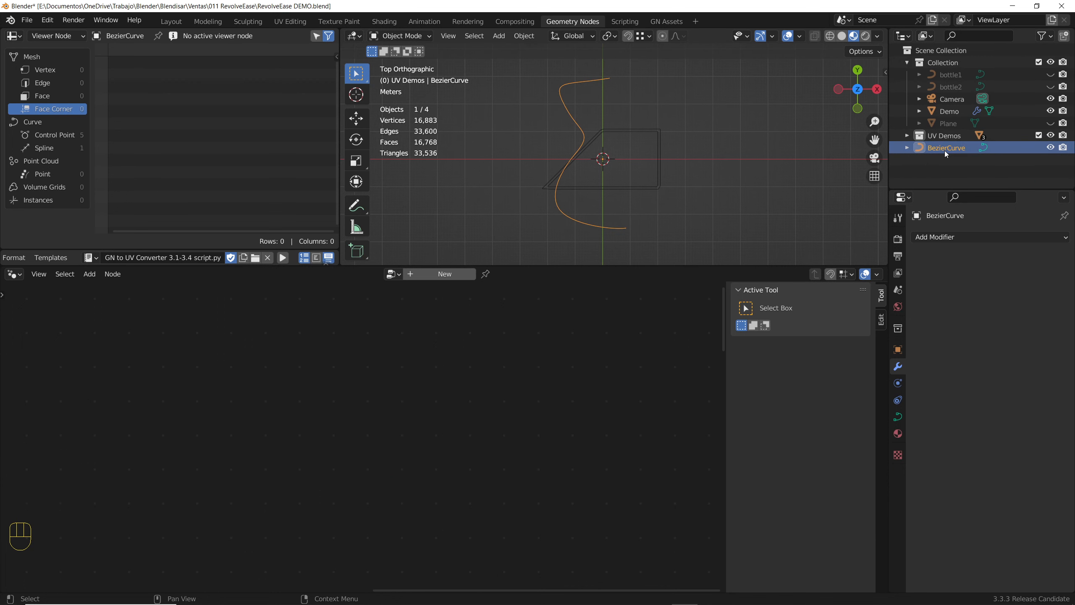
# Bring BezierCurve into Demo's node tree as an Object Info node and connect its Geometry to RevolveEase's Curve input
pyautogui.click(658, 167)
pyautogui.click(941, 153)
pyautogui.moveTo(942, 153); pyautogui.dragTo(428, 415)
pyautogui.scroll(1, 316, 430)
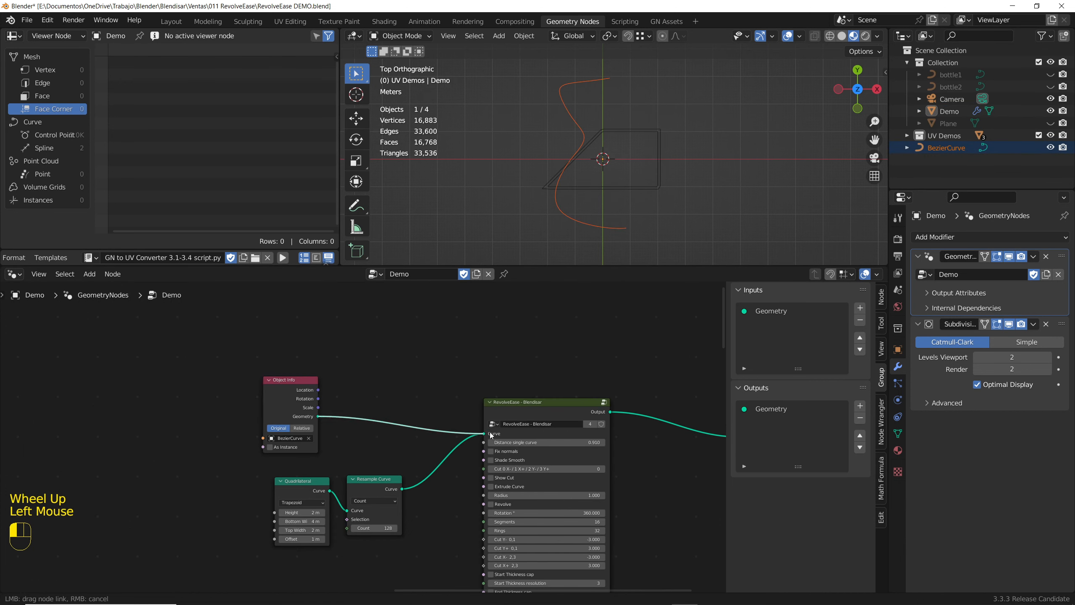
pyautogui.moveTo(491, 435); pyautogui.dragTo(491, 435)
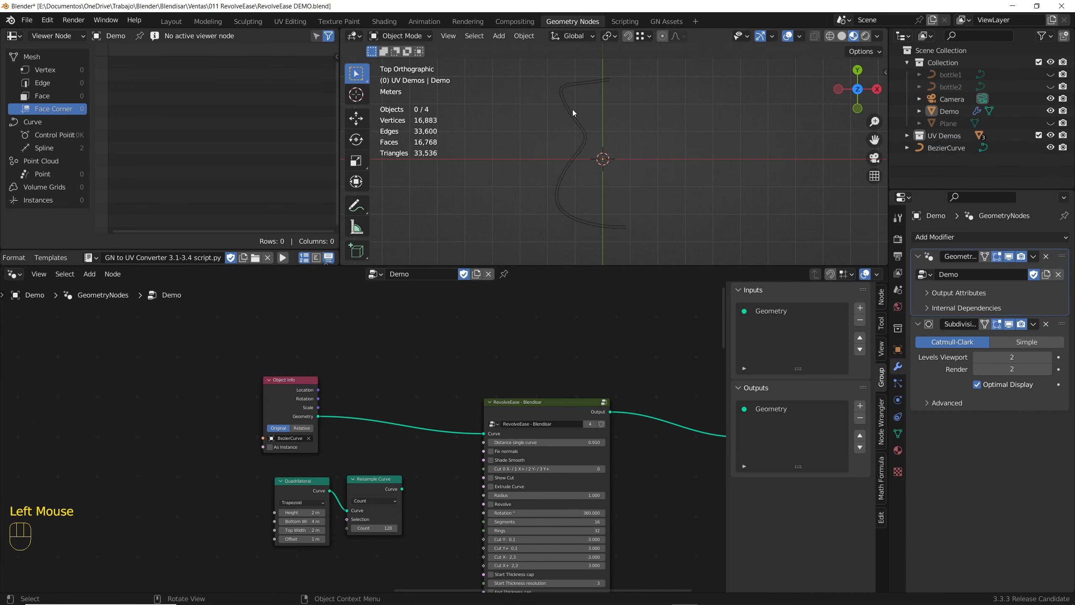
# Hide the BezierCurve object and set Distance single curve to 0.000 on the RevolveEase node
pyautogui.scroll(4, 563, 98)
pyautogui.click(563, 95)
pyautogui.moveTo(562, 96); pyautogui.dragTo(640, 123, button='middle')
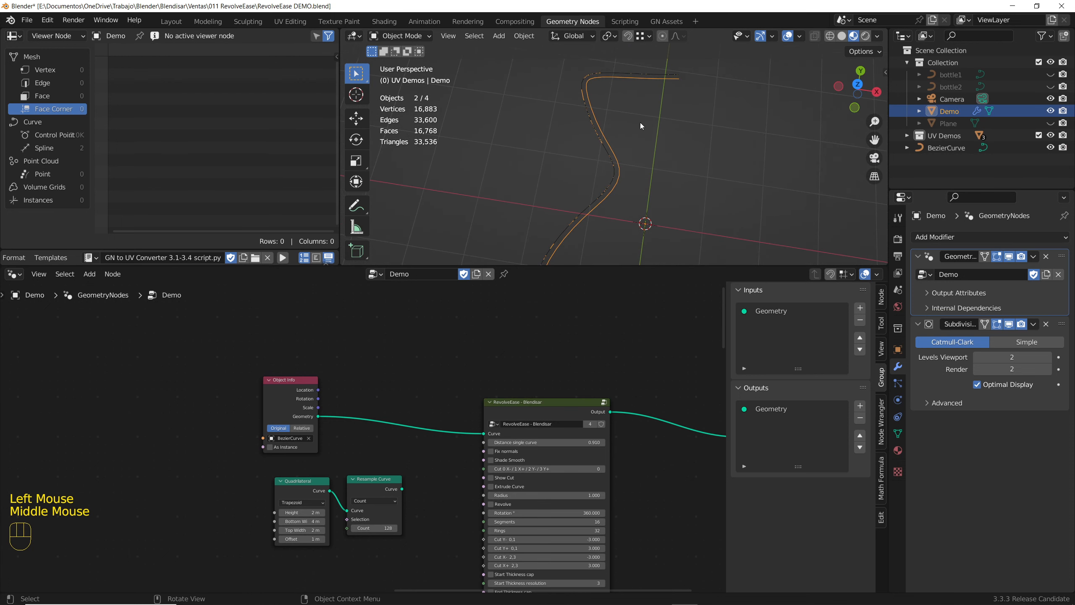
pyautogui.click(1051, 148)
pyautogui.scroll(5, 576, 429)
pyautogui.keyDown('shift'); pyautogui.moveTo(597, 433); pyautogui.dragTo(426, 433); pyautogui.keyUp('shift')
pyautogui.scroll(-3, 623, 165)
pyautogui.scroll(-1, 623, 164)
pyautogui.moveTo(623, 165); pyautogui.dragTo(578, 145, button='middle')
pyautogui.scroll(-2, 599, 121)
pyautogui.scroll(2, 599, 130)
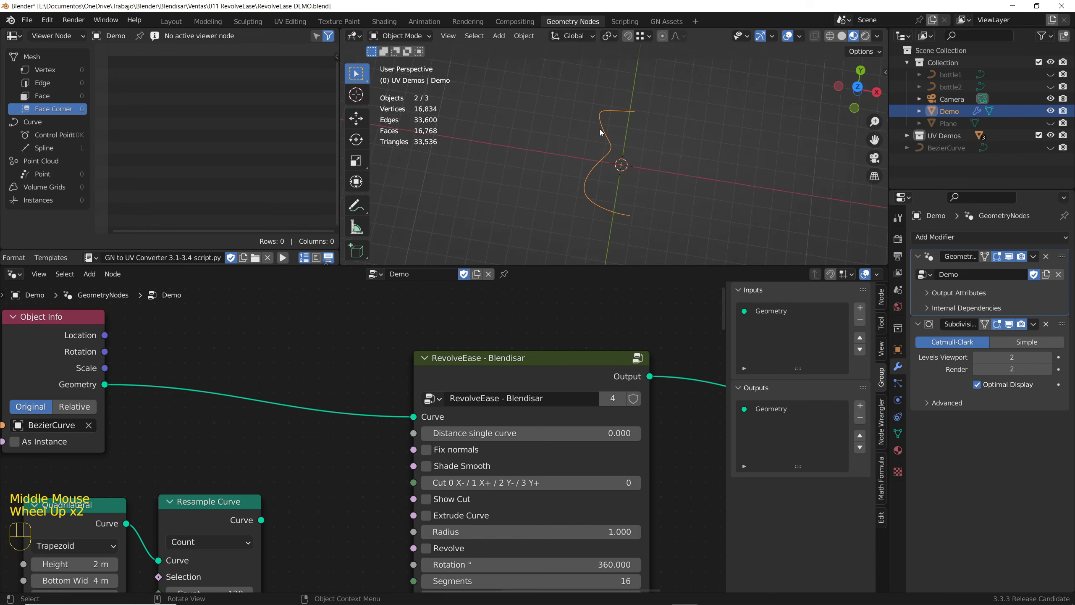
# Enable Revolve on the RevolveEase node and inspect the brick-textured vase from the S-shaped profile
pyautogui.moveTo(428, 556); pyautogui.dragTo(471, 494, button='middle')
pyautogui.click(469, 486)
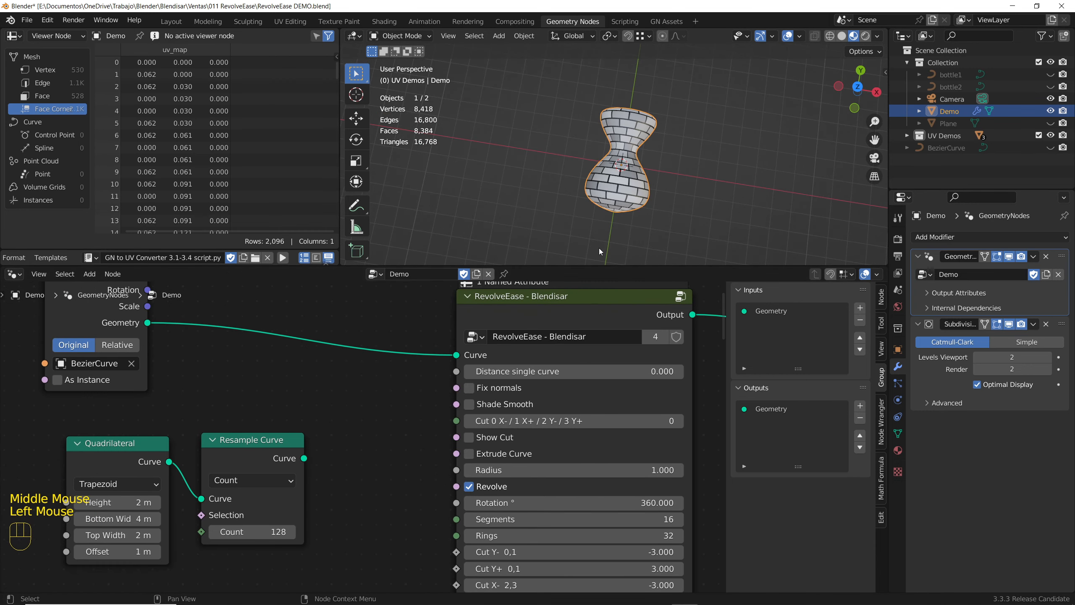
pyautogui.moveTo(598, 248); pyautogui.dragTo(629, 225, button='middle')
pyautogui.scroll(2, 647, 194)
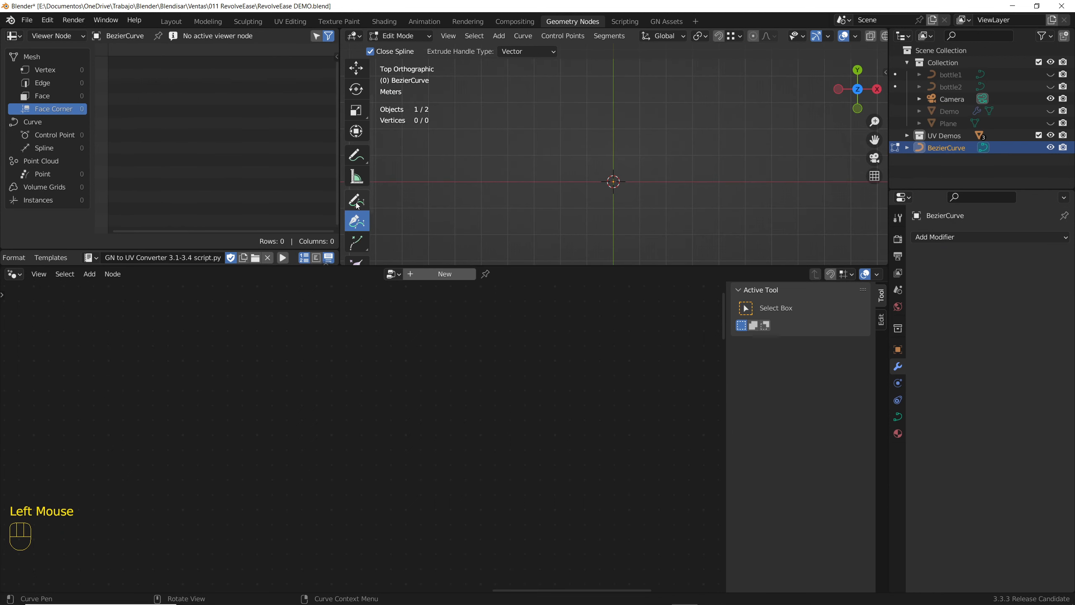
# Draw a new wavy freehand profile in BezierCurve with the Draw tool, exit Edit Mode and unhide the Demo object
pyautogui.click(357, 203)
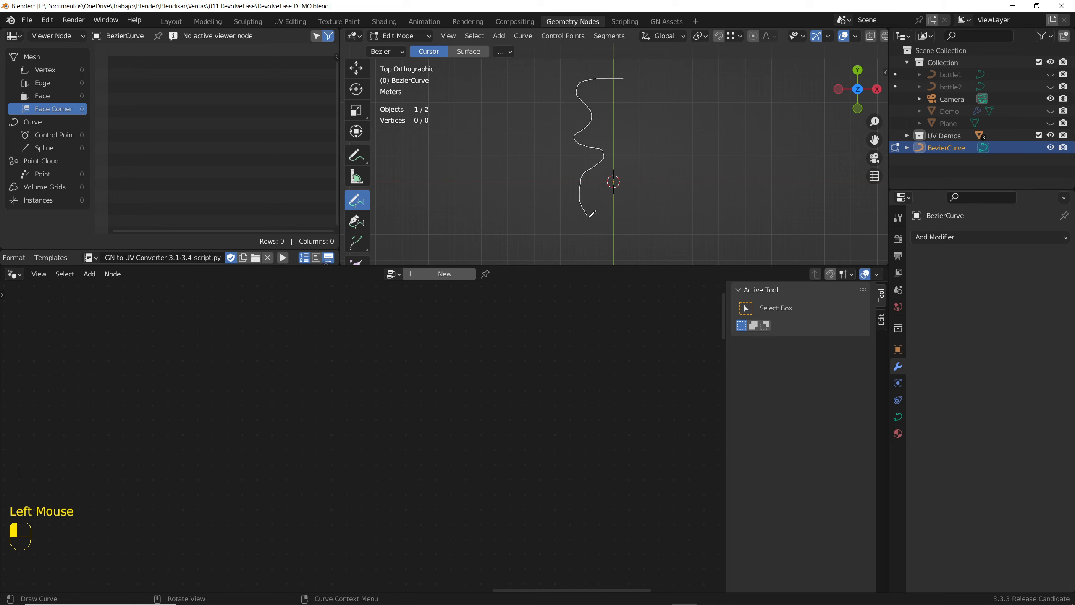
pyautogui.moveTo(591, 215); pyautogui.dragTo(591, 216)
pyautogui.press('Tab')
pyautogui.click(1051, 111)
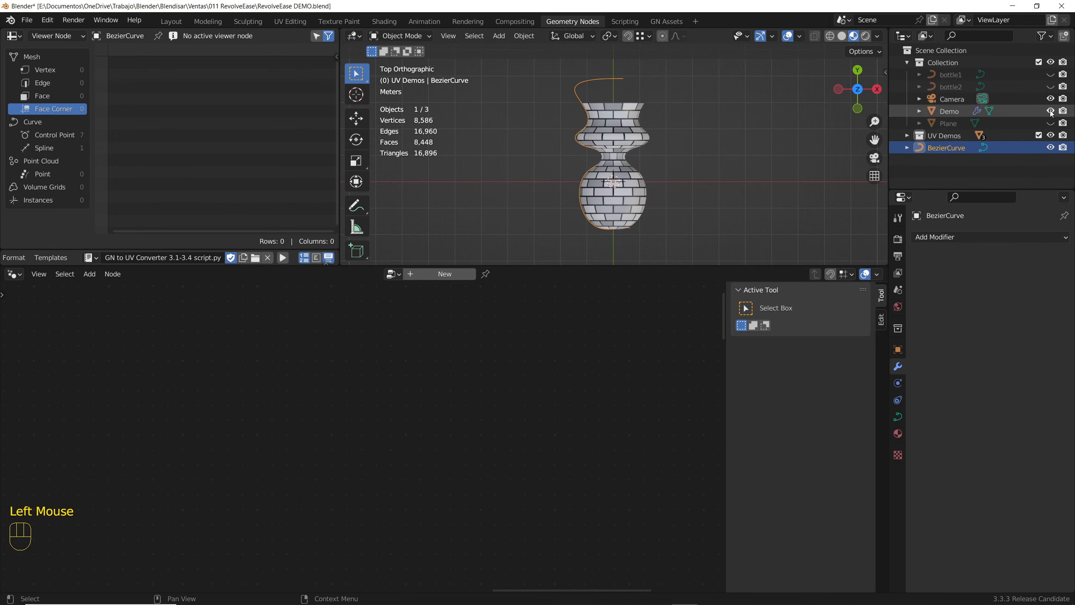
# Select the revolved Demo mesh and set Cut Y+ to 4.000 on the RevolveEase node
pyautogui.moveTo(590, 127); pyautogui.dragTo(590, 96, button='middle')
pyautogui.scroll(3, 591, 96)
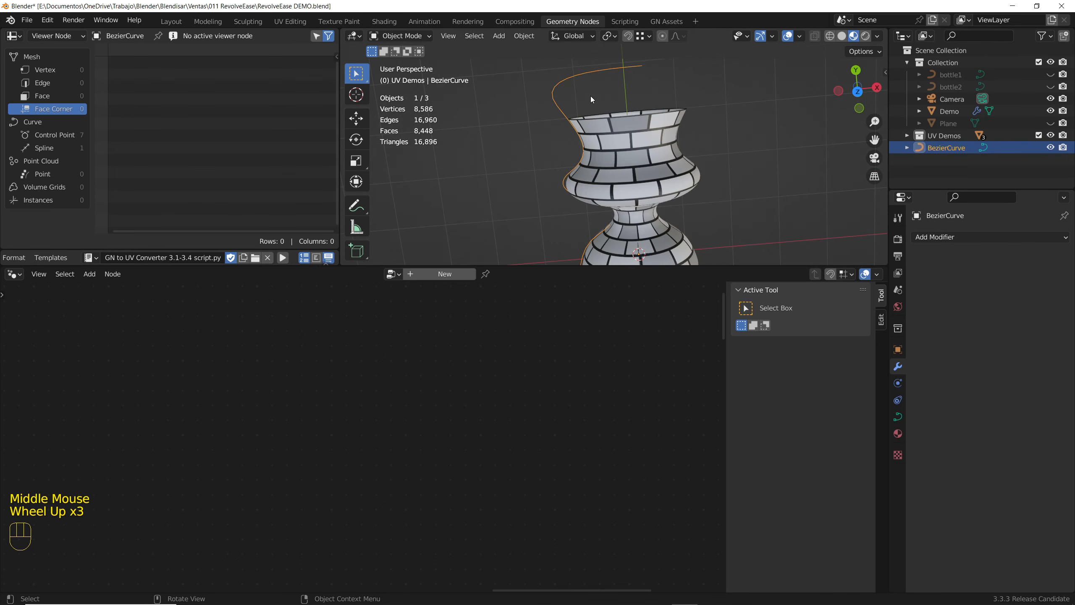
pyautogui.press('KP_7')
pyautogui.scroll(-1, 600, 123)
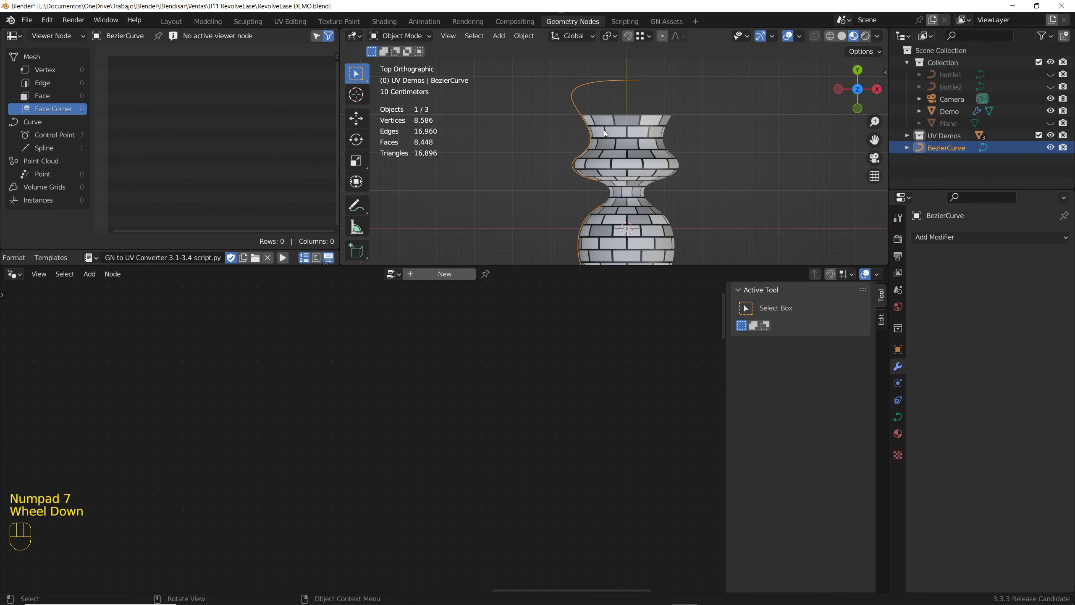
pyautogui.click(625, 134)
pyautogui.scroll(-1, 630, 564)
pyautogui.moveTo(631, 563); pyautogui.dragTo(610, 491, button='middle')
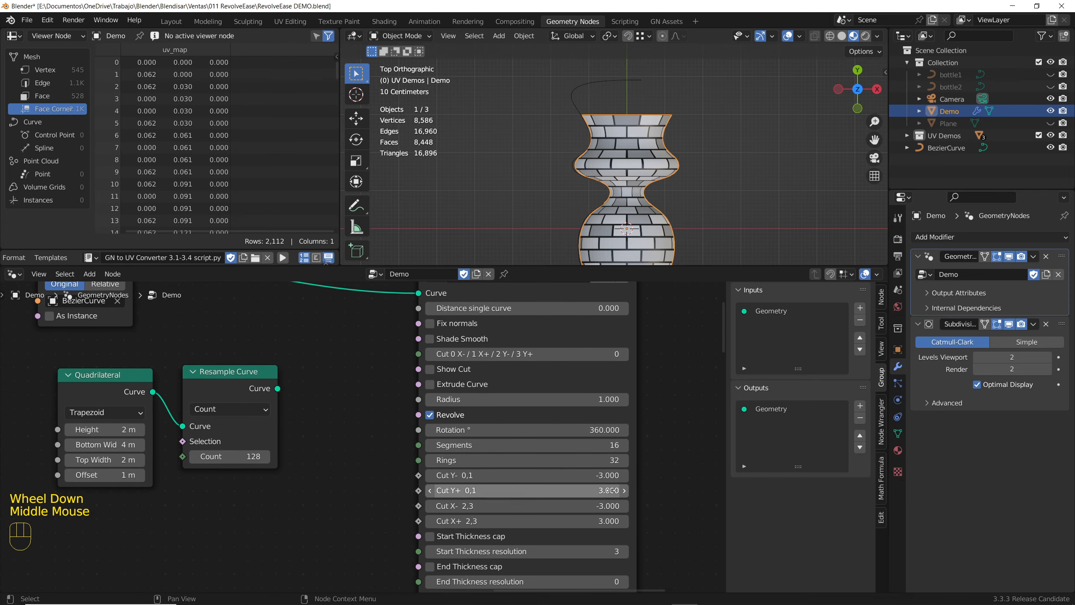
pyautogui.scroll(2, 595, 477)
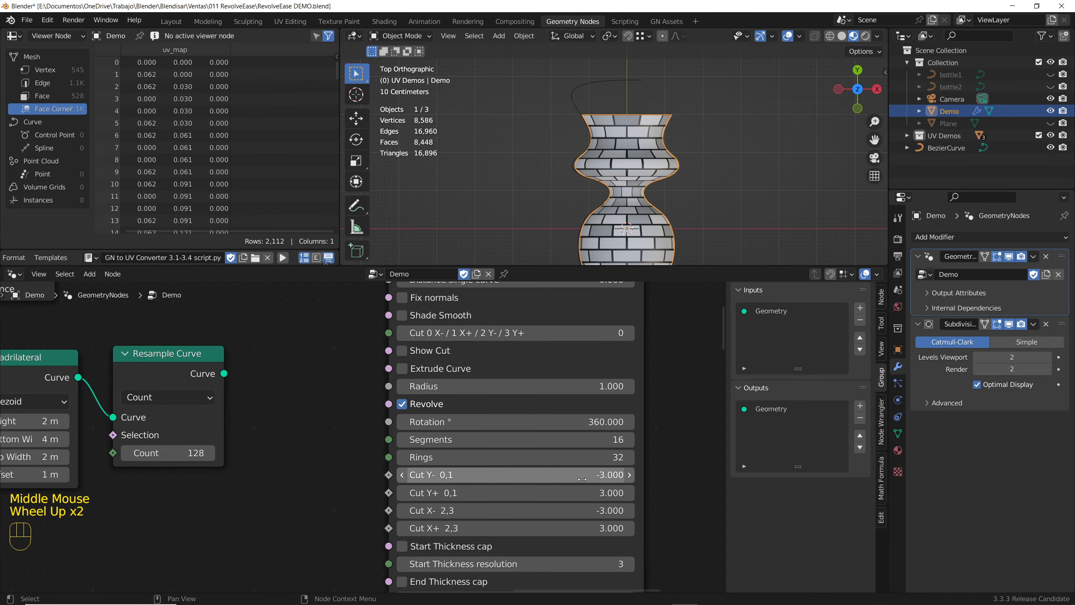
pyautogui.hotkey('ctrl', 'z')
pyautogui.keyDown('shift'); pyautogui.moveTo(582, 493); pyautogui.dragTo(656, 492); pyautogui.keyUp('shift')
pyautogui.moveTo(609, 190); pyautogui.dragTo(606, 158, button='middle')
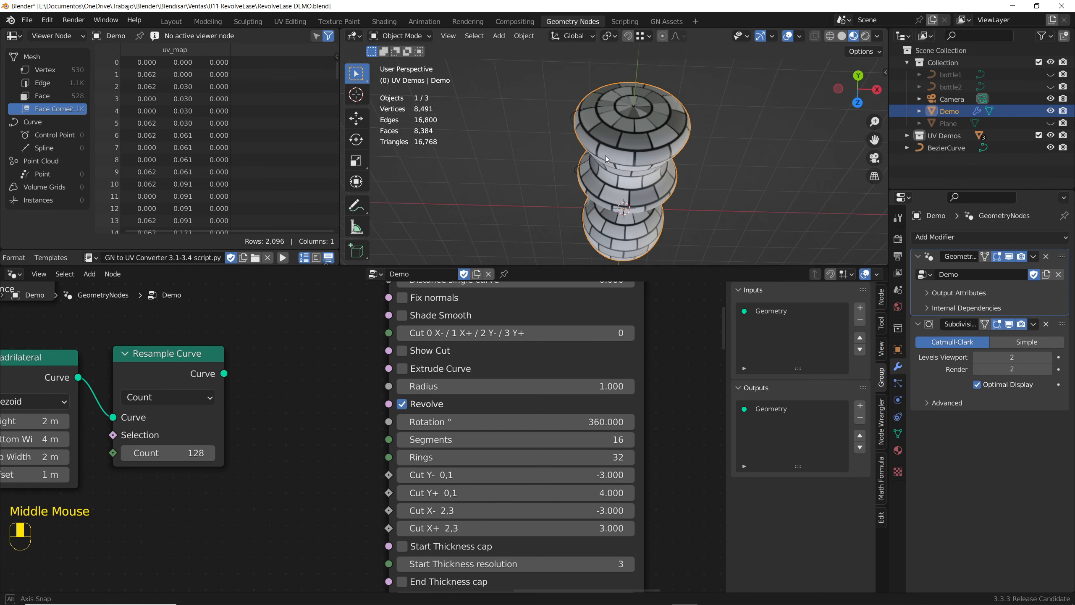
# Lower Cut Y+ to 3.550 on the RevolveEase node and inspect the vase's open top
pyautogui.press('KP_7')
pyautogui.keyDown('shift'); pyautogui.moveTo(593, 492); pyautogui.dragTo(560, 492); pyautogui.keyUp('shift')
pyautogui.scroll(-1, 628, 116)
pyautogui.scroll(2, 622, 135)
pyautogui.moveTo(622, 136)
pyautogui.mouseDown(button='middle')
pyautogui.moveTo(617, 155)
pyautogui.moveTo(641, 154)
pyautogui.moveTo(633, 119)
pyautogui.moveTo(635, 135)
pyautogui.mouseUp(button='middle')
pyautogui.scroll(6, 645, 131)
pyautogui.scroll(-3, 648, 124)
# Switch the viewport to Solid shading and increase Distance single curve to give the vase wall thickness
pyautogui.click(842, 36)
pyautogui.scroll(1, 614, 117)
pyautogui.scroll(-1, 554, 339)
pyautogui.moveTo(569, 288); pyautogui.dragTo(574, 346, button='middle')
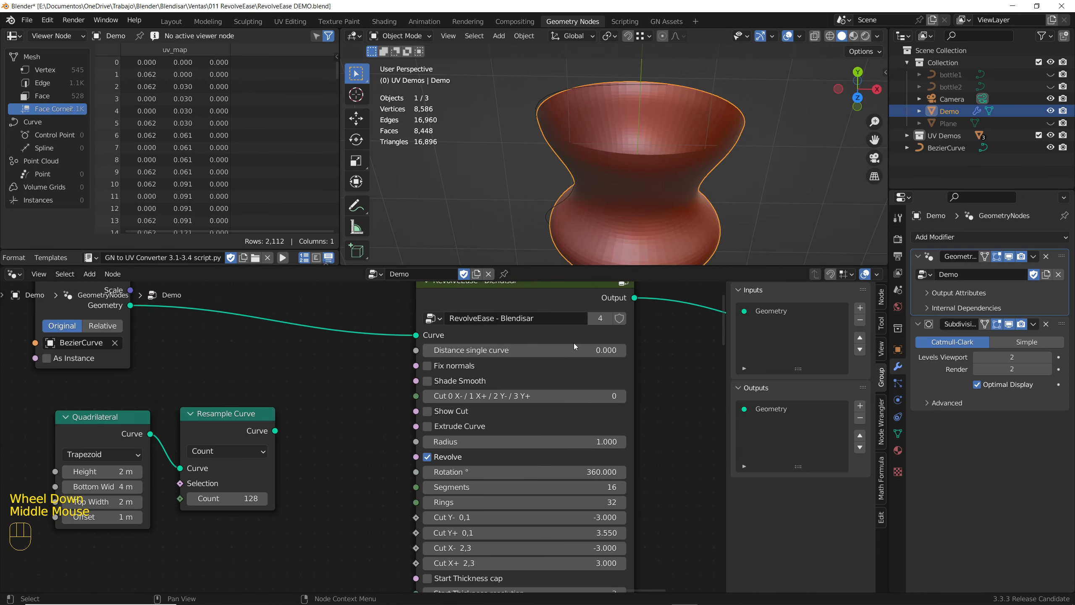
pyautogui.keyDown('shift'); pyautogui.moveTo(573, 347); pyautogui.dragTo(593, 346); pyautogui.keyUp('shift')
# Try the Start Thickness cap, enable the End Thickness cap instead and inspect the vase rim
pyautogui.moveTo(435, 582); pyautogui.dragTo(460, 437, button='middle')
pyautogui.click(461, 436)
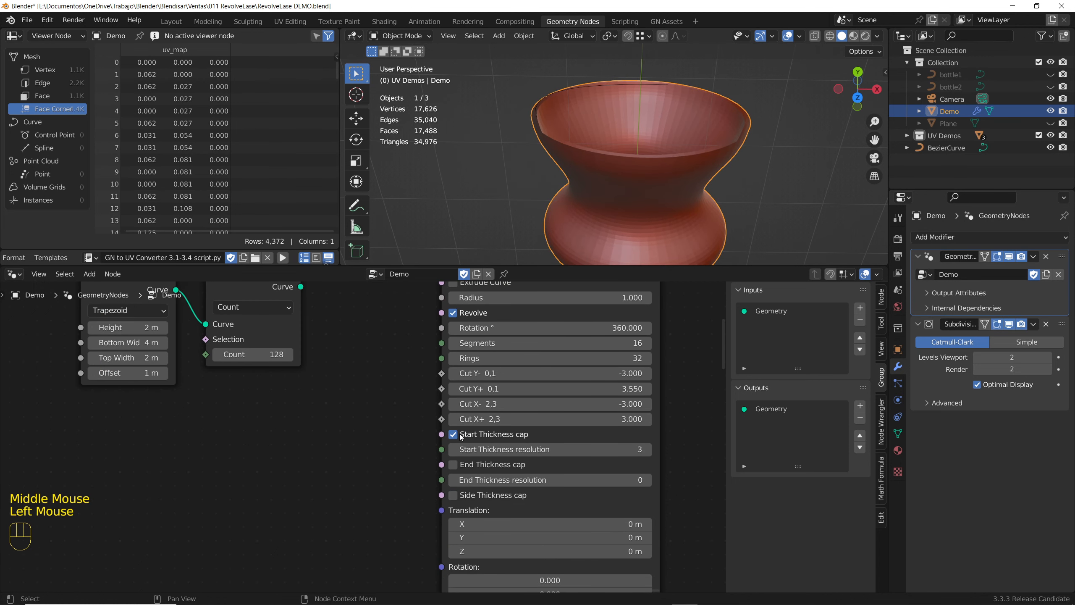
pyautogui.click(461, 466)
pyautogui.click(744, 144)
pyautogui.scroll(2, 656, 129)
pyautogui.scroll(-2, 656, 129)
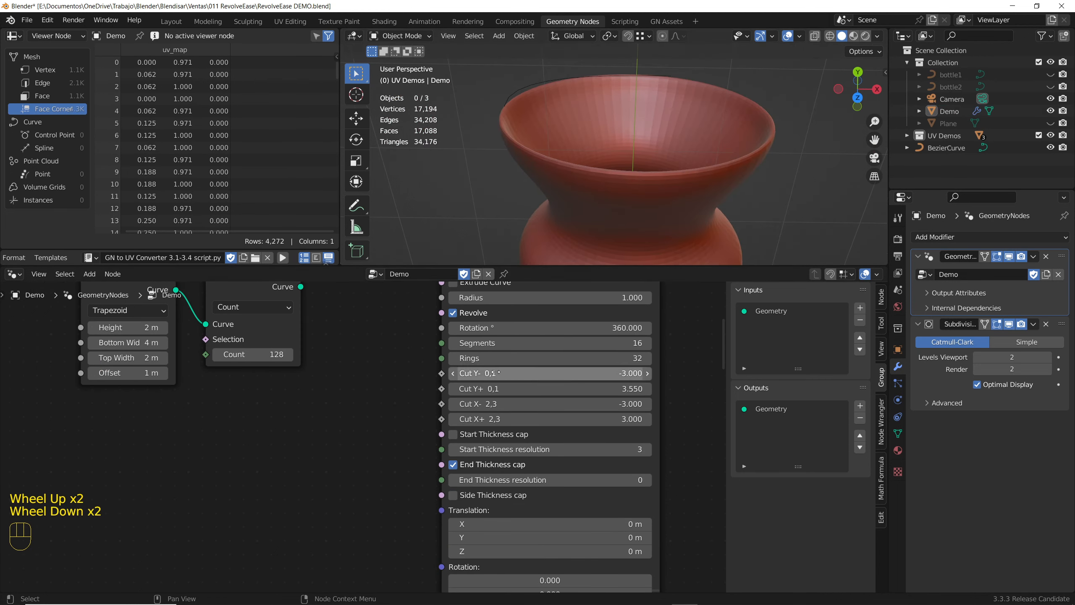
# Enable Shade Smooth on the RevolveEase node, check the brick vase in Material Preview and return to Solid shading
pyautogui.moveTo(495, 372); pyautogui.dragTo(499, 481, button='middle')
pyautogui.click(456, 345)
pyautogui.moveTo(677, 181)
pyautogui.mouseDown(button='middle')
pyautogui.moveTo(684, 166)
pyautogui.moveTo(657, 212)
pyautogui.moveTo(662, 182)
pyautogui.mouseUp(button='middle')
pyautogui.click(853, 36)
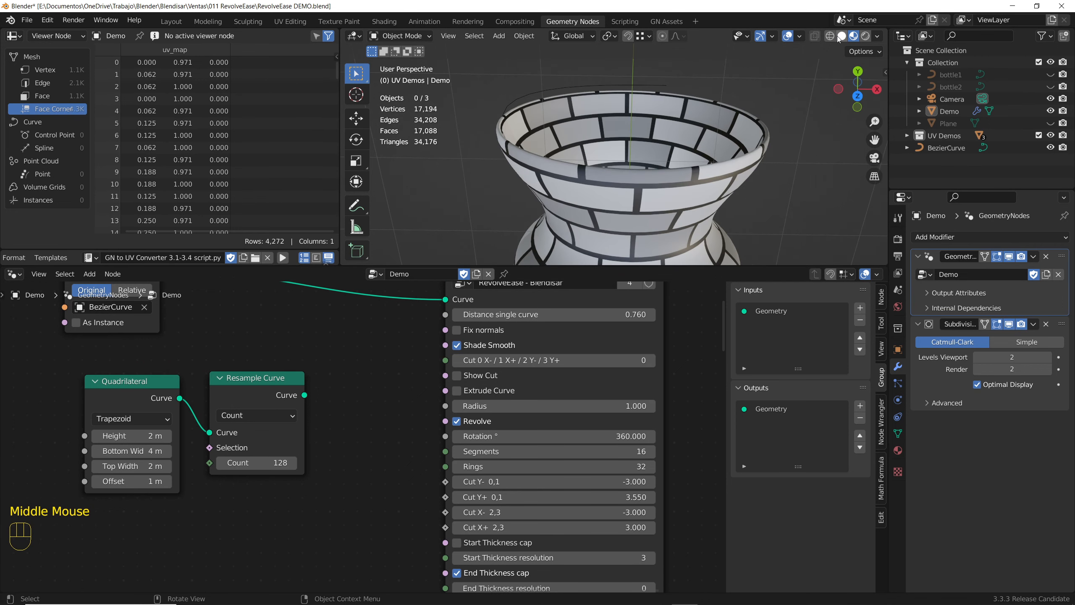
pyautogui.click(841, 37)
# Replace the BezierCurve's points with a new freehand profile drawn in top view and inspect the revolved shape
pyautogui.scroll(-2, 616, 140)
pyautogui.click(946, 148)
pyautogui.press('KP_7')
pyautogui.press('Tab')
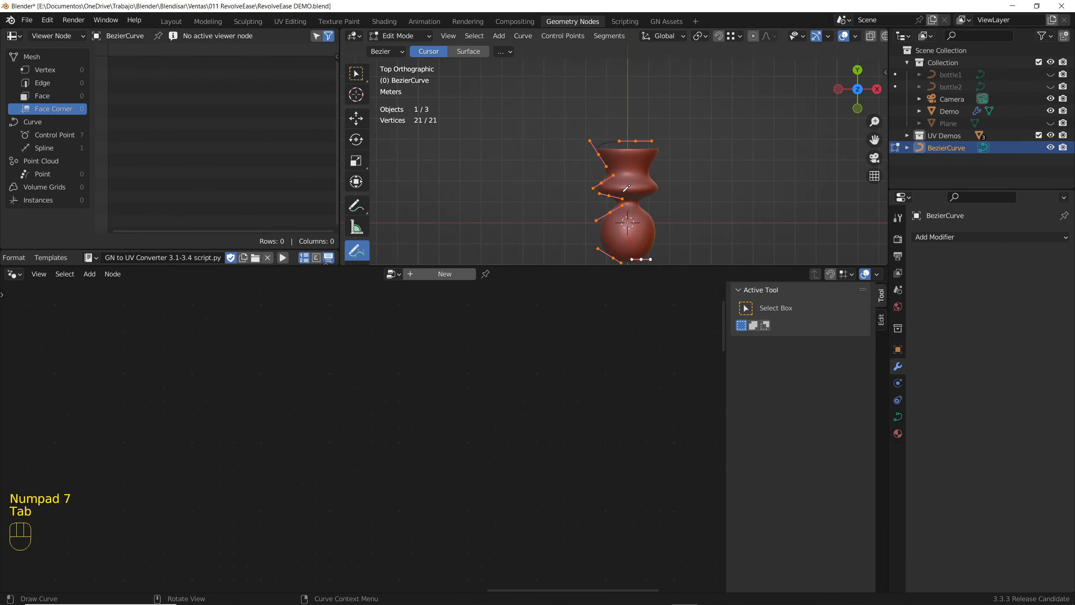
pyautogui.press('Delete')
pyautogui.keyDown('shift'); pyautogui.moveTo(625, 163); pyautogui.dragTo(605, 85, button='middle'); pyautogui.keyUp('shift')
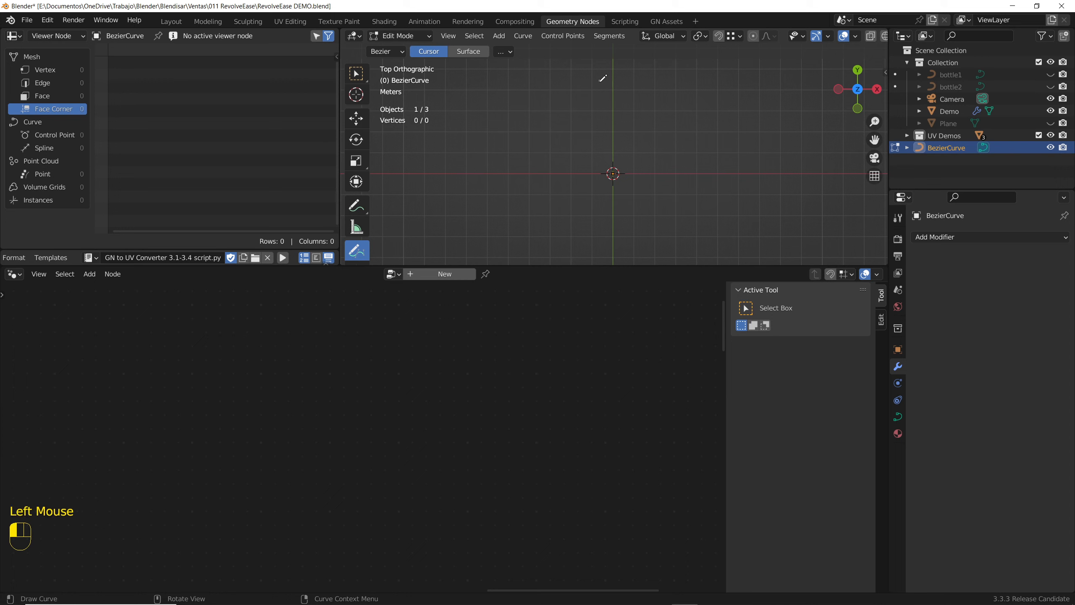
pyautogui.moveTo(571, 145); pyautogui.dragTo(569, 147)
pyautogui.press('Tab')
pyautogui.moveTo(682, 133); pyautogui.dragTo(607, 101, button='middle')
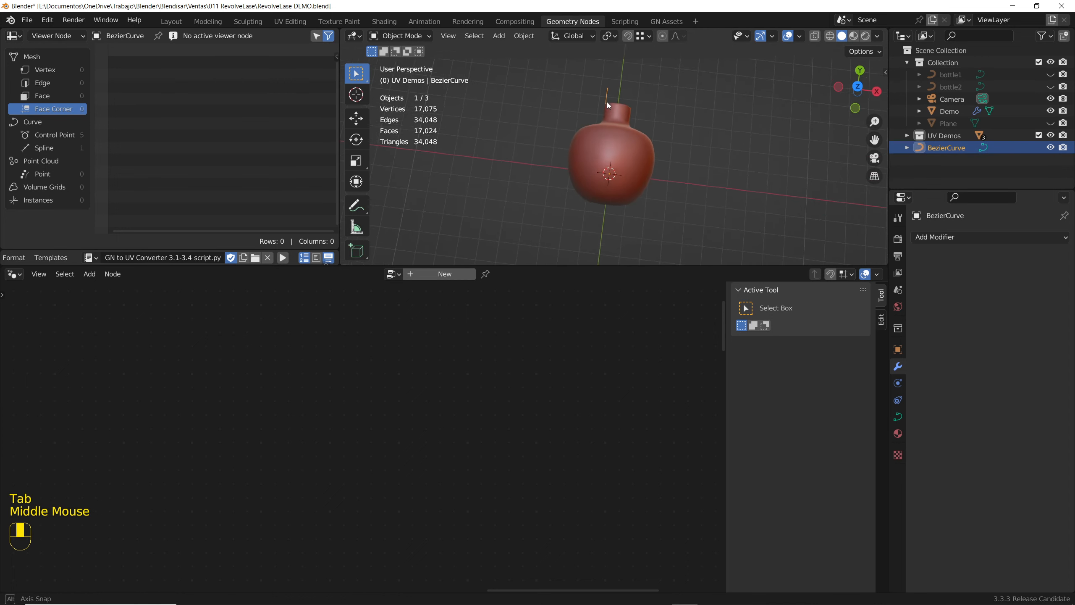
# Delete the BezierCurve's points, draw a zigzag profile on the negative X side in top view and inspect the revolved form
pyautogui.press('KP_7')
pyautogui.press('Tab')
pyautogui.press('Delete')
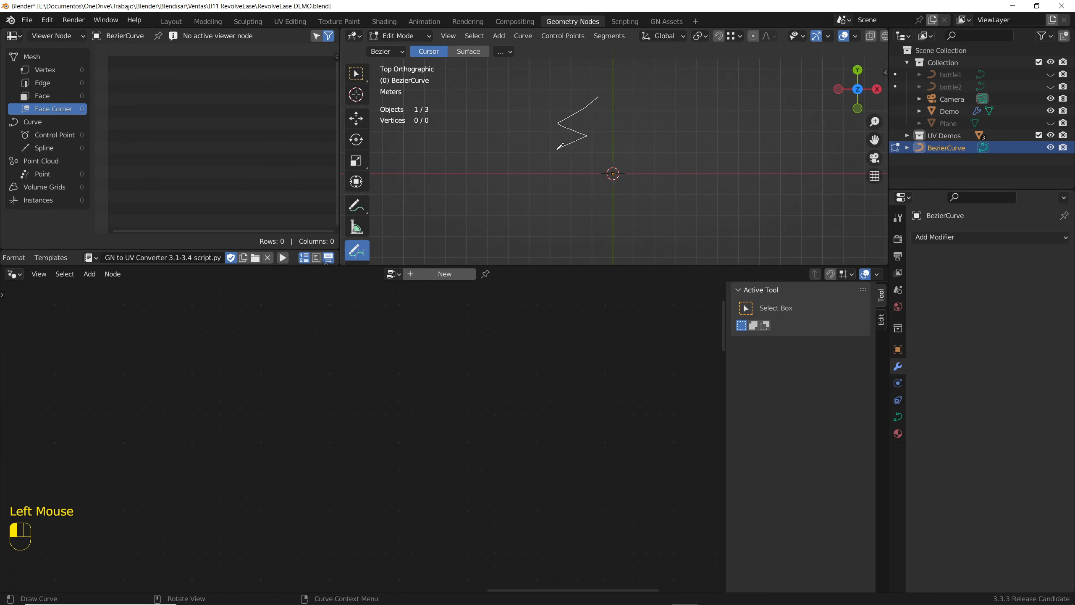
pyautogui.moveTo(557, 147); pyautogui.dragTo(617, 197)
pyautogui.press('Tab')
pyautogui.scroll(4, 606, 112)
pyautogui.moveTo(635, 131)
pyautogui.mouseDown(button='middle')
pyautogui.moveTo(605, 112)
pyautogui.moveTo(636, 136)
pyautogui.moveTo(652, 132)
pyautogui.mouseUp(button='middle')
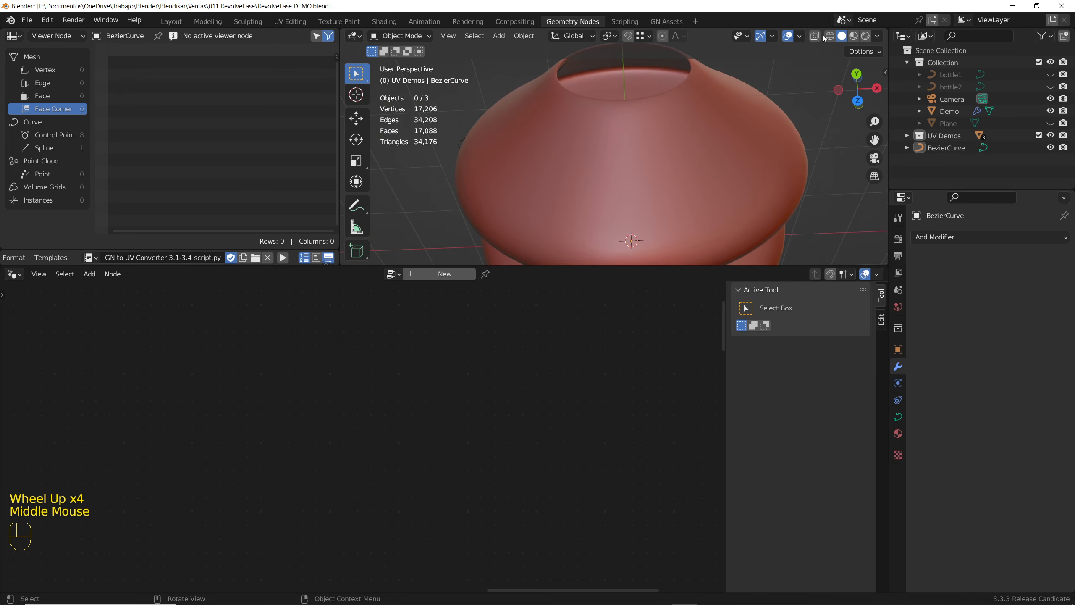
pyautogui.click(799, 37)
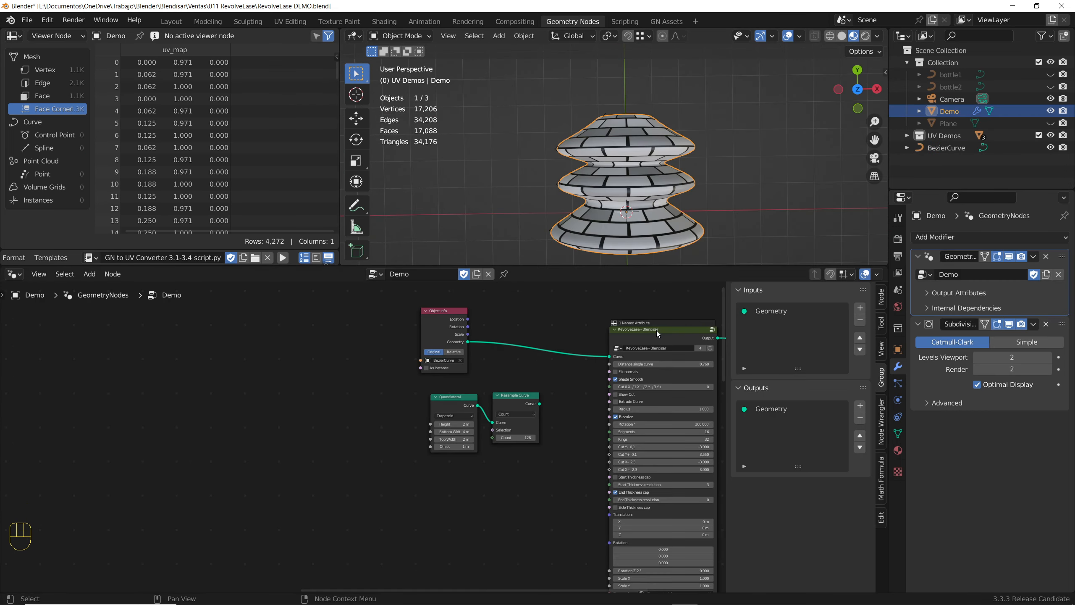
# Feed the joined star curves into the RevolveEase node and disable Revolve to show the two star outlines
pyautogui.keyDown('alt'); pyautogui.moveTo(657, 331); pyautogui.dragTo(118, 313); pyautogui.keyUp('alt')
pyautogui.moveTo(118, 314); pyautogui.dragTo(500, 373, button='middle')
pyautogui.moveTo(528, 380); pyautogui.dragTo(345, 396)
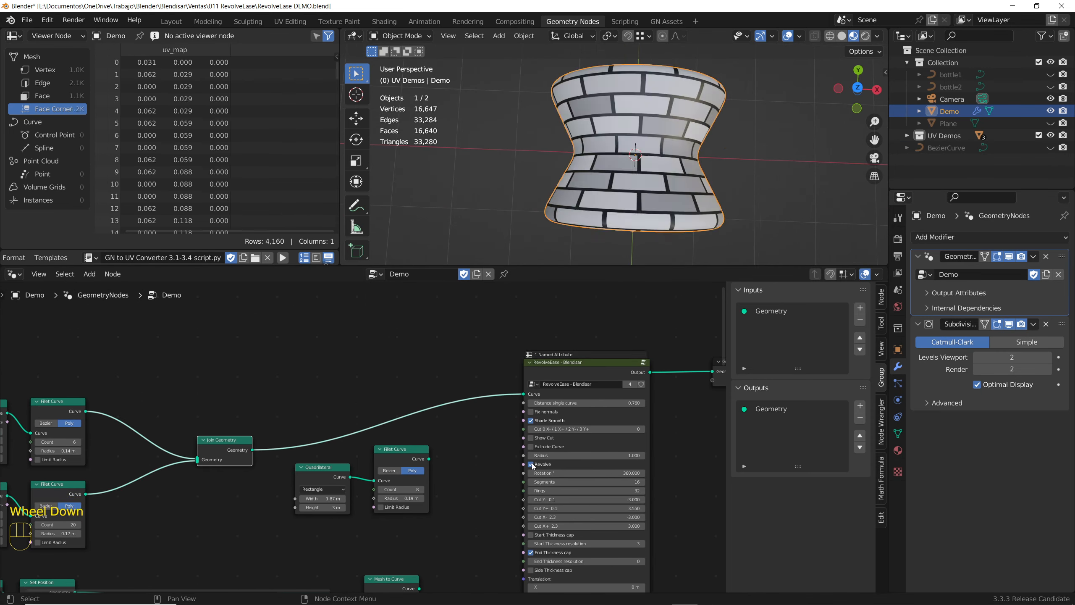
pyautogui.scroll(-2, 596, 229)
pyautogui.scroll(1, 610, 182)
pyautogui.moveTo(609, 182); pyautogui.dragTo(601, 220, button='middle')
pyautogui.scroll(-2, 295, 484)
pyautogui.scroll(5, 351, 436)
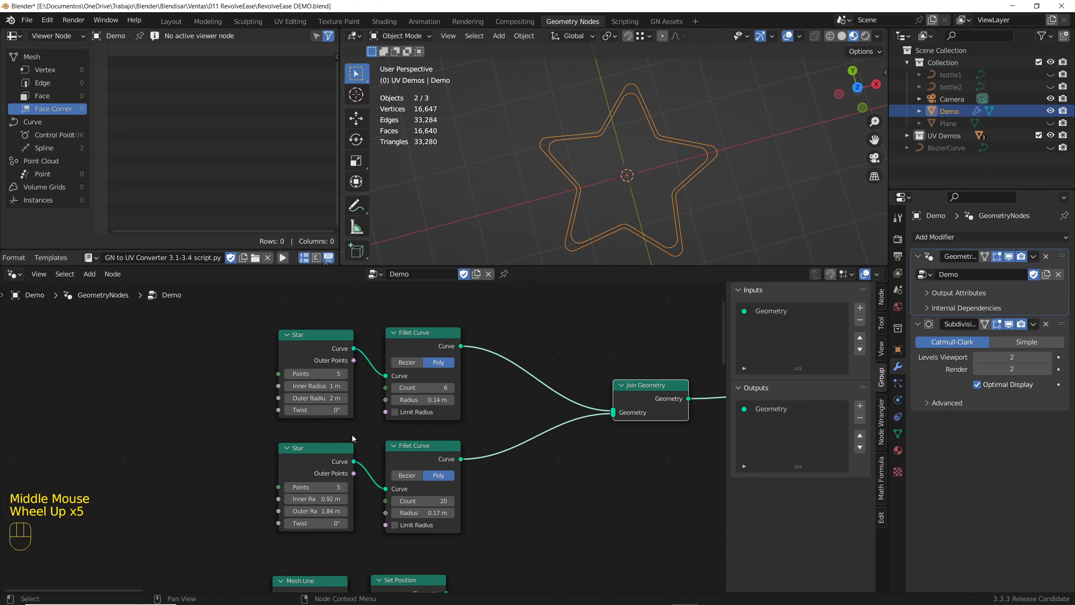
# Try different Distance single curve values on the double star outline and reset the value to 0.000
pyautogui.scroll(-2, 352, 436)
pyautogui.moveTo(352, 436); pyautogui.dragTo(328, 447, button='middle')
pyautogui.scroll(-3, 468, 443)
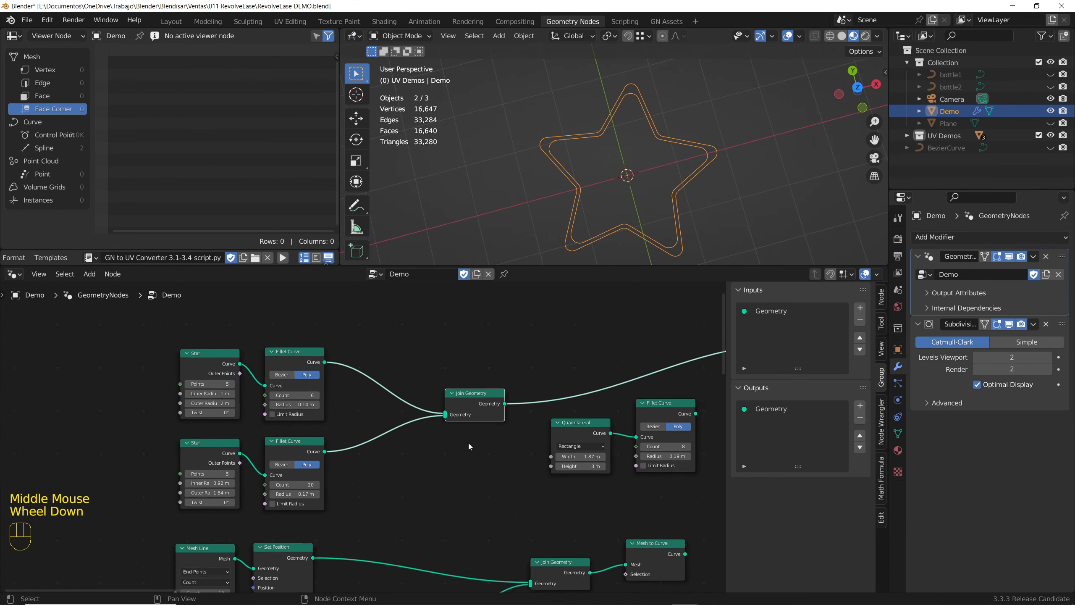
pyautogui.moveTo(395, 452); pyautogui.dragTo(333, 455, button='middle')
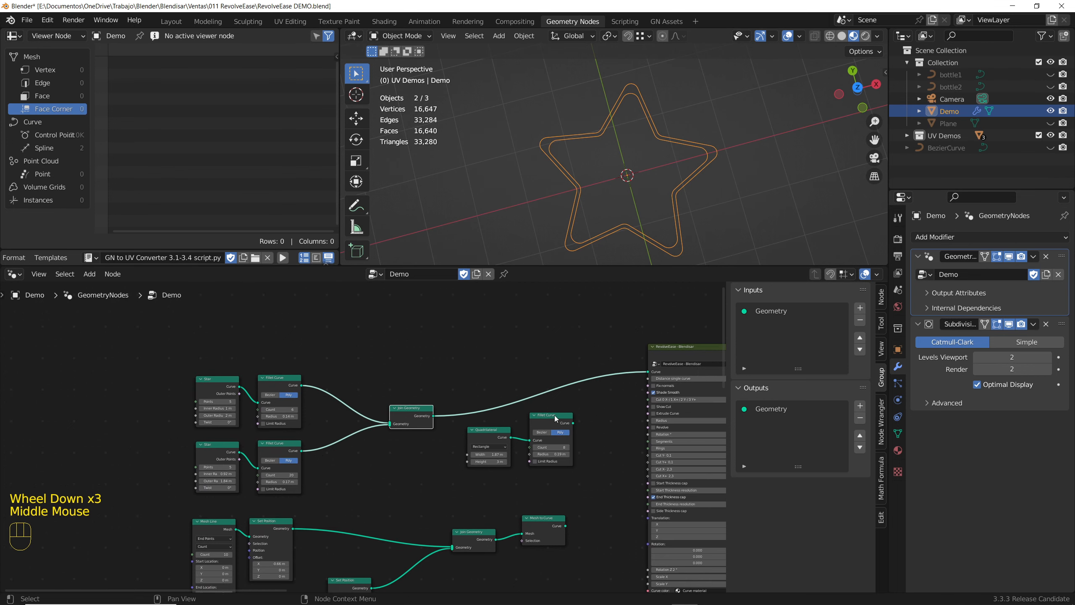
pyautogui.moveTo(555, 419); pyautogui.dragTo(443, 435, button='middle')
pyautogui.moveTo(521, 211); pyautogui.dragTo(532, 196, button='middle')
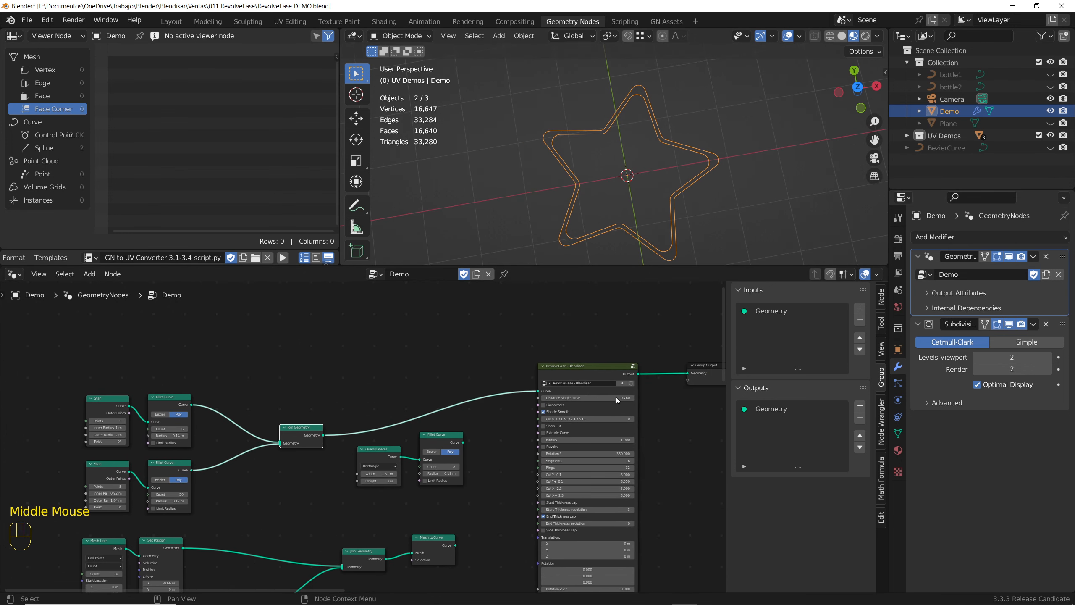
pyautogui.scroll(4, 615, 396)
pyautogui.keyDown('shift'); pyautogui.moveTo(616, 397); pyautogui.dragTo(592, 397); pyautogui.keyUp('shift')
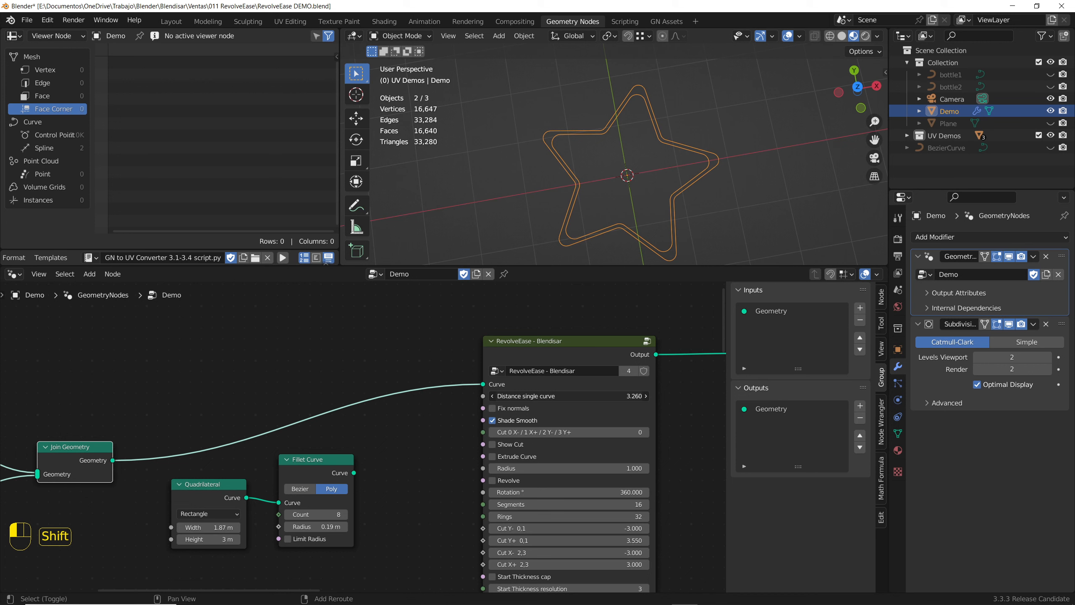
pyautogui.keyDown('shift'); pyautogui.moveTo(614, 397); pyautogui.dragTo(588, 396); pyautogui.keyUp('shift')
pyautogui.click(614, 396)
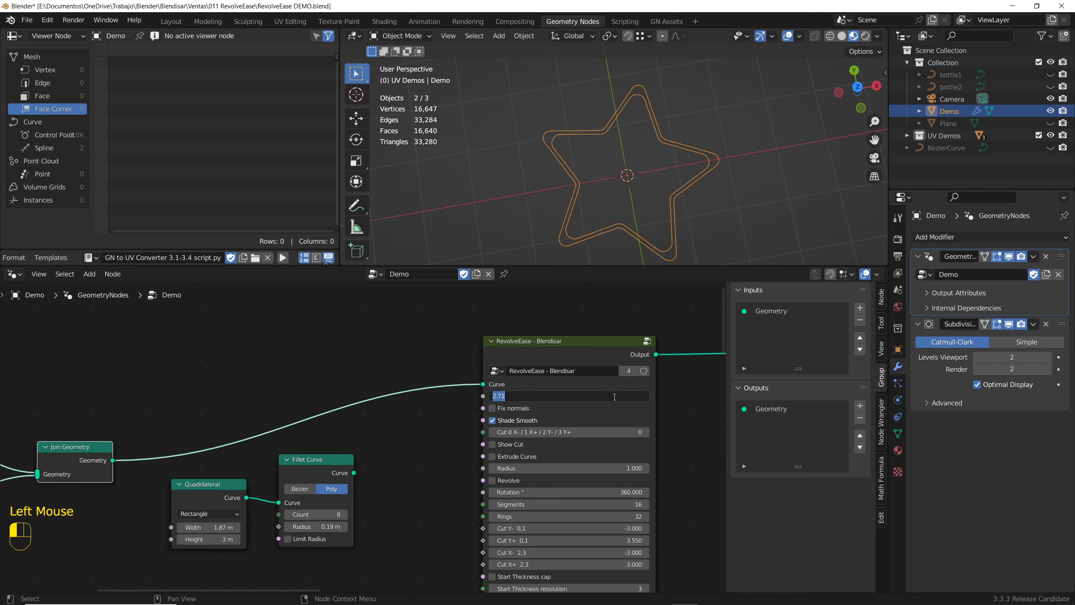
pyautogui.press('Return')
pyautogui.scroll(-2, 381, 402)
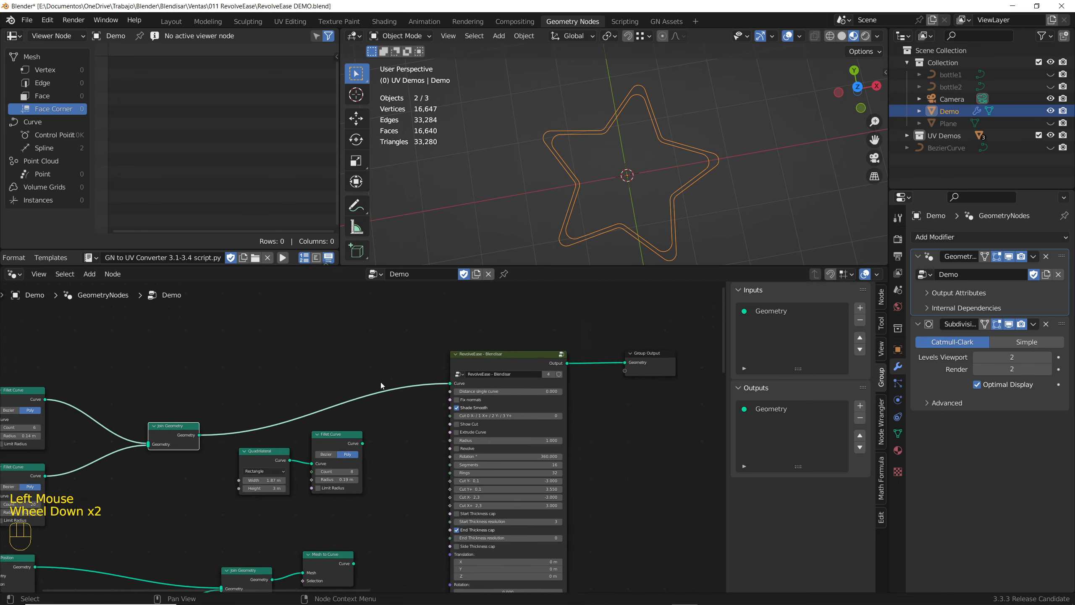
# Enable Show Cut on the RevolveEase node, cycle the Cut option through 1, 2 and 3 and return it to 0
pyautogui.moveTo(209, 409); pyautogui.dragTo(399, 380, button='middle')
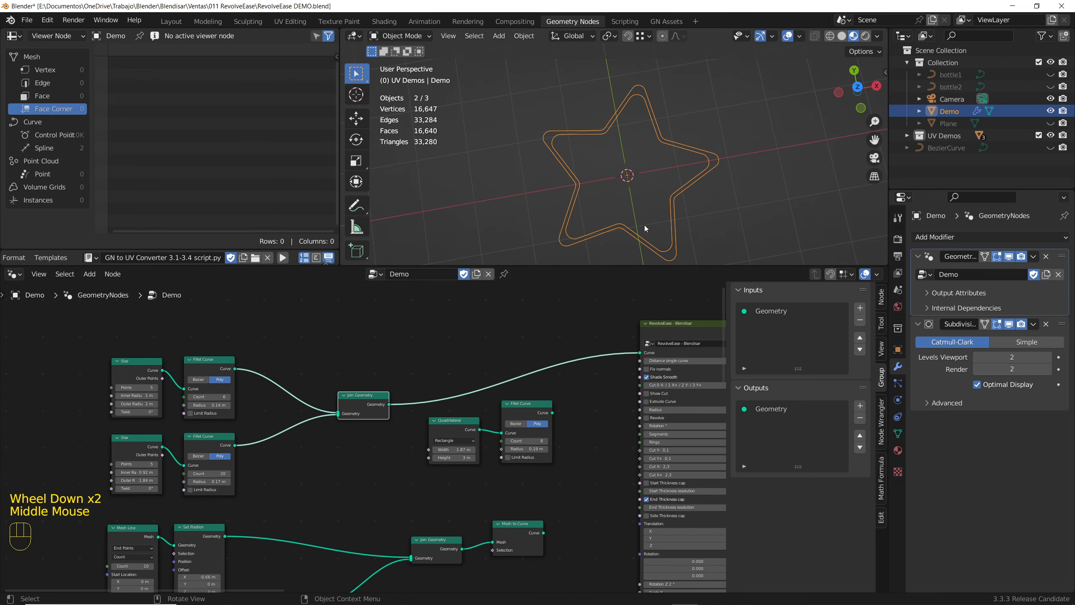
pyautogui.moveTo(645, 225); pyautogui.dragTo(629, 215, button='middle')
pyautogui.moveTo(450, 427); pyautogui.dragTo(208, 464, button='middle')
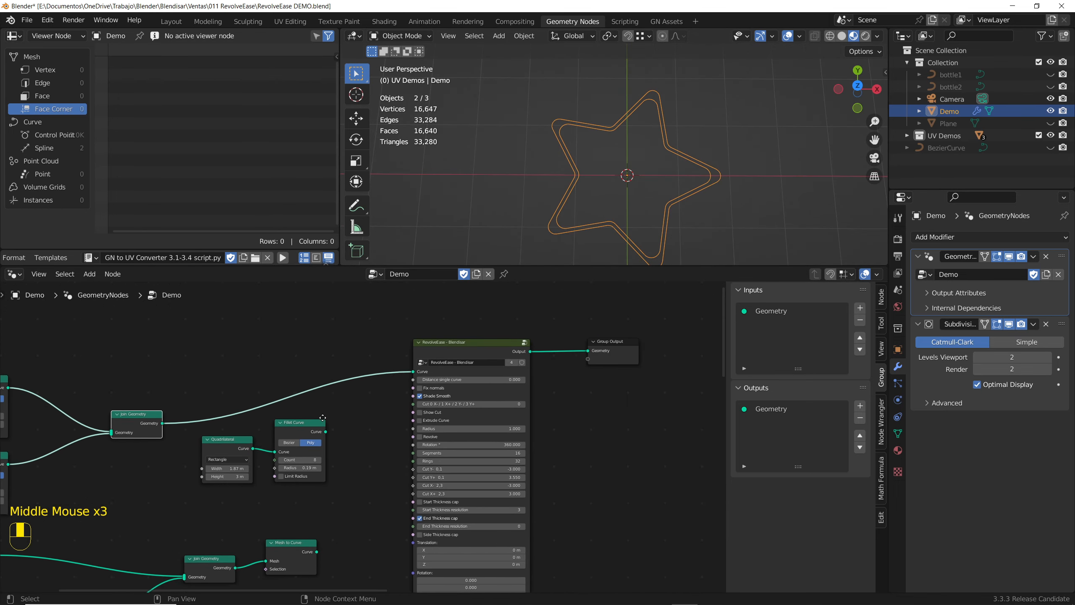
pyautogui.scroll(4, 407, 440)
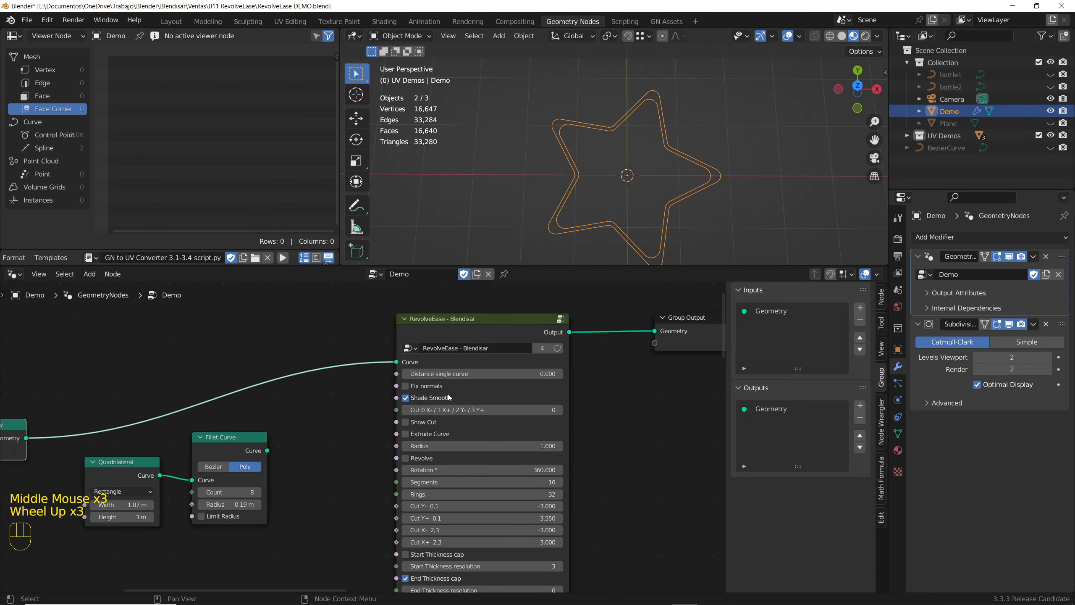
pyautogui.click(402, 424)
pyautogui.click(567, 411)
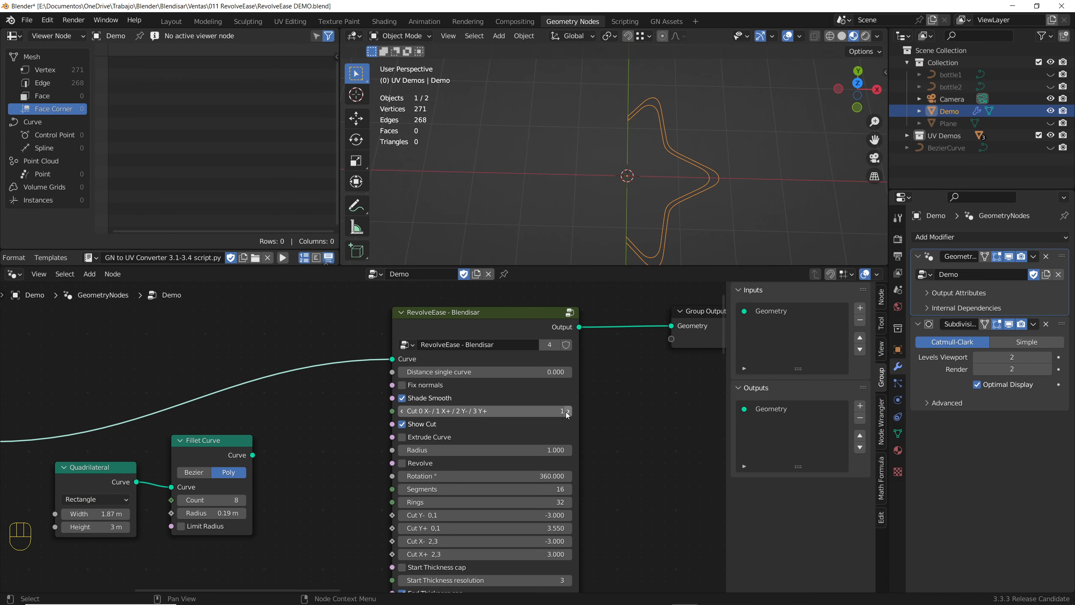
pyautogui.click(566, 412)
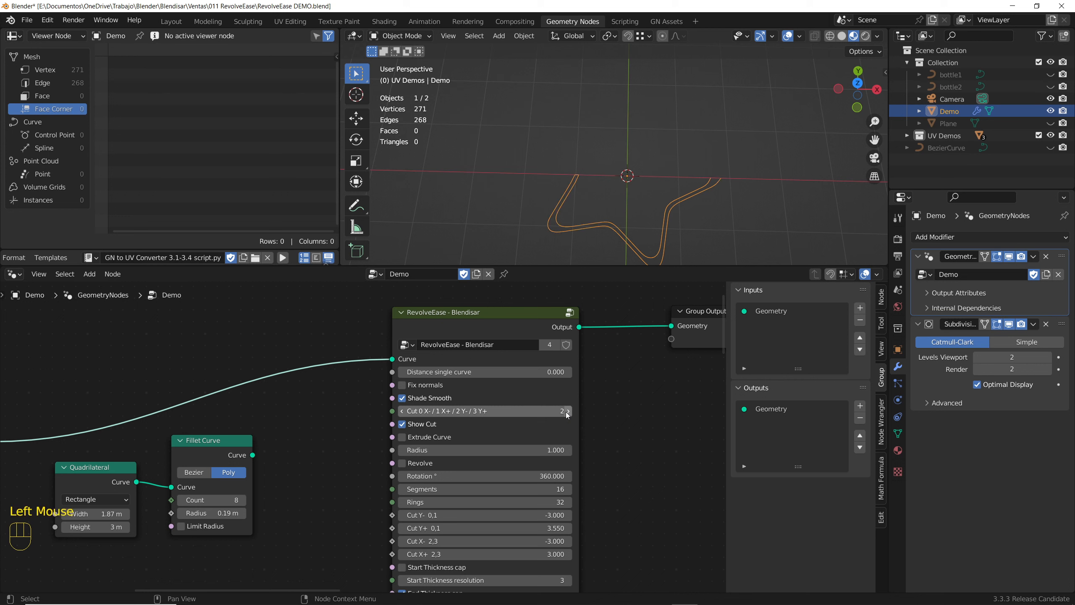
pyautogui.click(568, 412)
pyautogui.click(401, 411)
pyautogui.click(401, 410)
pyautogui.click(401, 410)
# Enable Revolve for the star curves, set Cut to 1 and turn on Extrude Curve, viewing the result from another angle
pyautogui.click(402, 463)
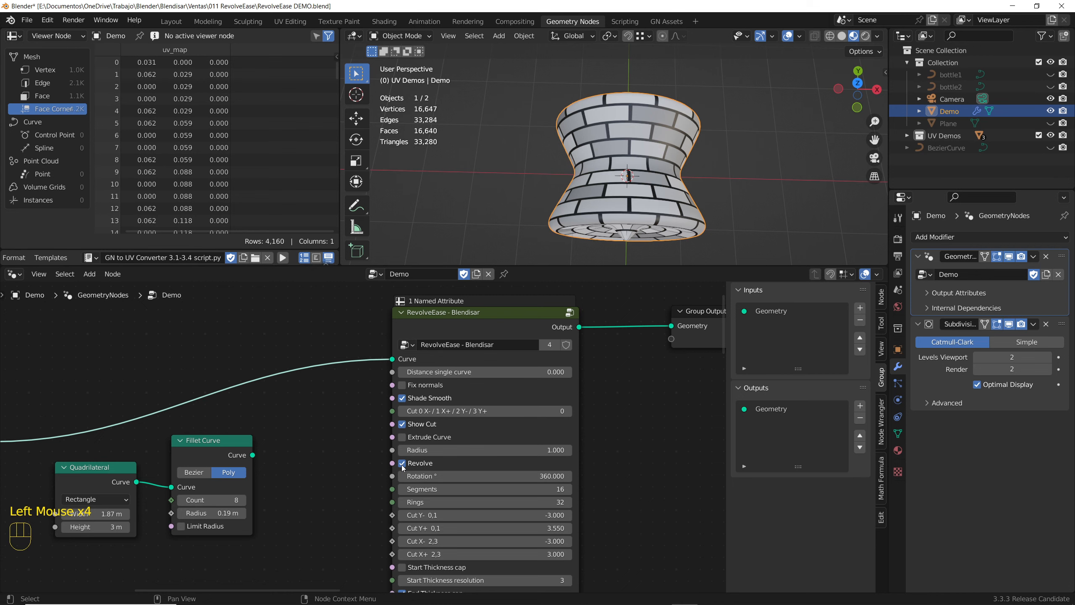
pyautogui.moveTo(562, 238); pyautogui.dragTo(622, 207, button='middle')
pyautogui.click(567, 411)
pyautogui.click(402, 437)
pyautogui.moveTo(658, 161); pyautogui.dragTo(694, 170, button='middle')
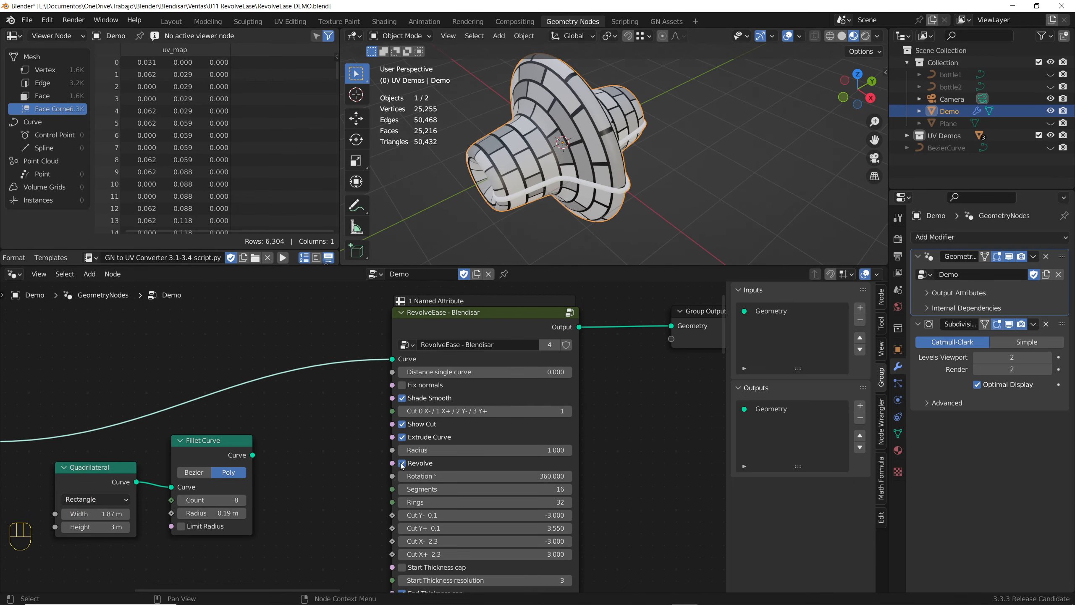
# Compare the star with Revolve off and on, set Cut to 3 and disable Extrude Curve and Revolve
pyautogui.click(401, 462)
pyautogui.click(402, 463)
pyautogui.click(567, 411)
pyautogui.moveTo(592, 199); pyautogui.dragTo(508, 195, button='middle')
pyautogui.click(402, 463)
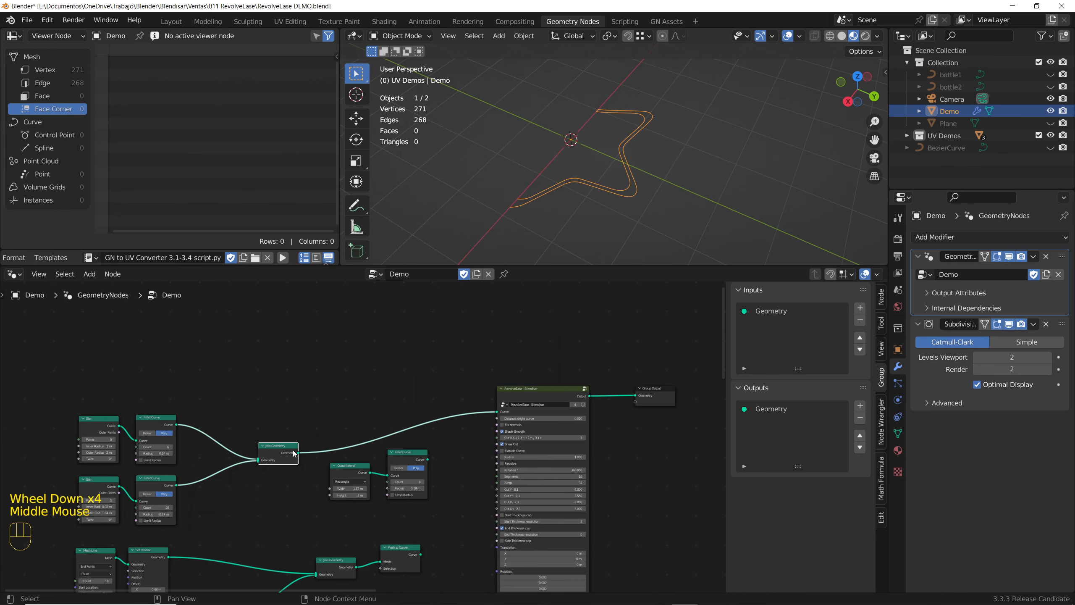
# Connect the first star's Fillet Curve directly to the RevolveEase node and raise Distance single curve to 1.080
pyautogui.scroll(1, 295, 453)
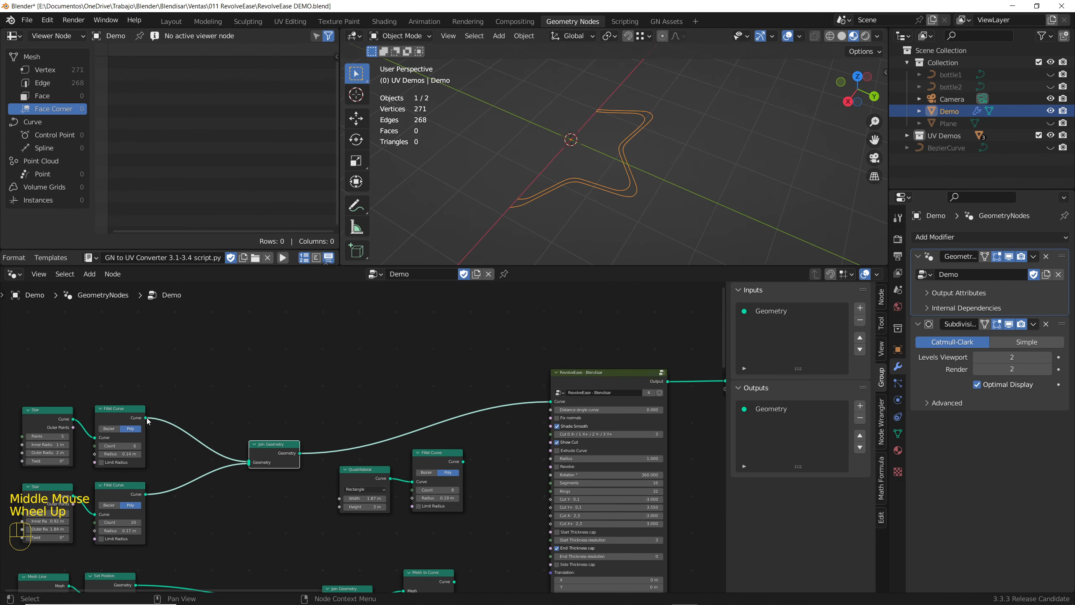
pyautogui.moveTo(147, 417); pyautogui.dragTo(550, 402)
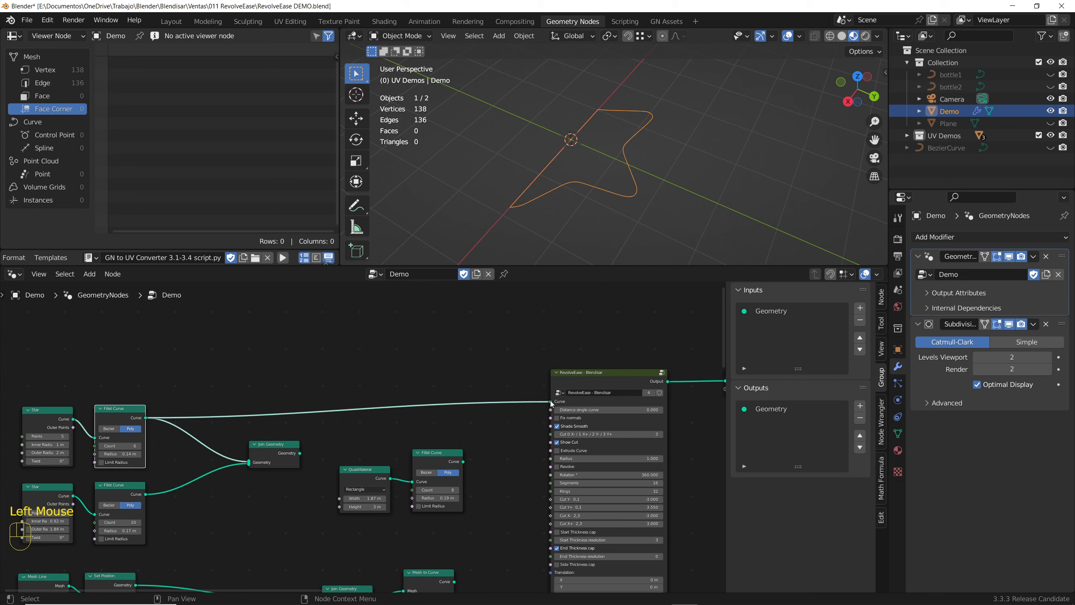
pyautogui.moveTo(592, 212); pyautogui.dragTo(606, 202, button='middle')
pyautogui.scroll(2, 608, 202)
pyautogui.scroll(5, 625, 410)
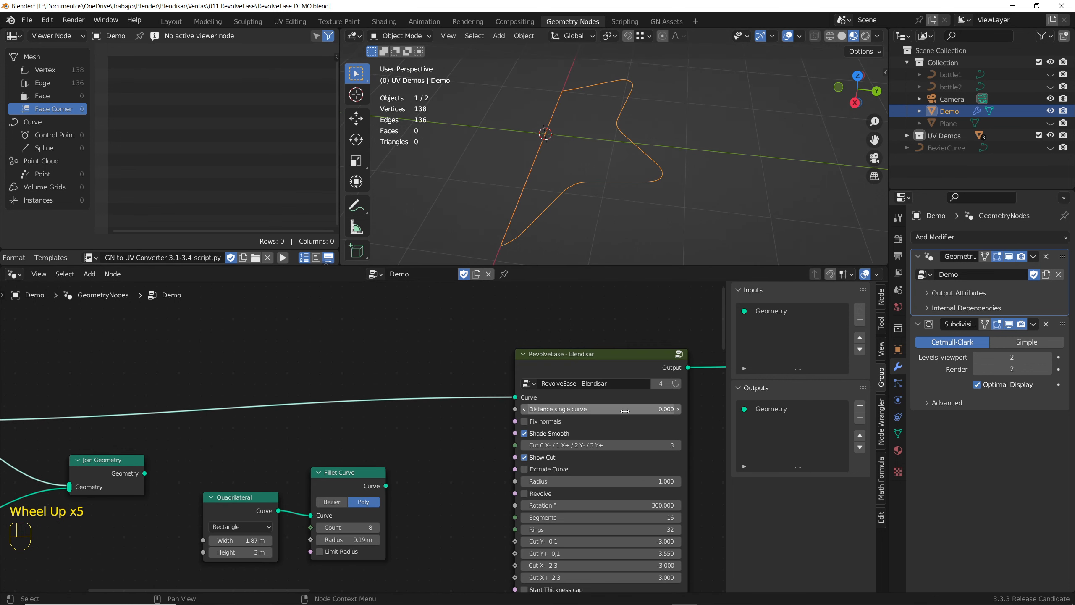
pyautogui.keyDown('shift'); pyautogui.moveTo(603, 410); pyautogui.dragTo(563, 410); pyautogui.keyUp('shift')
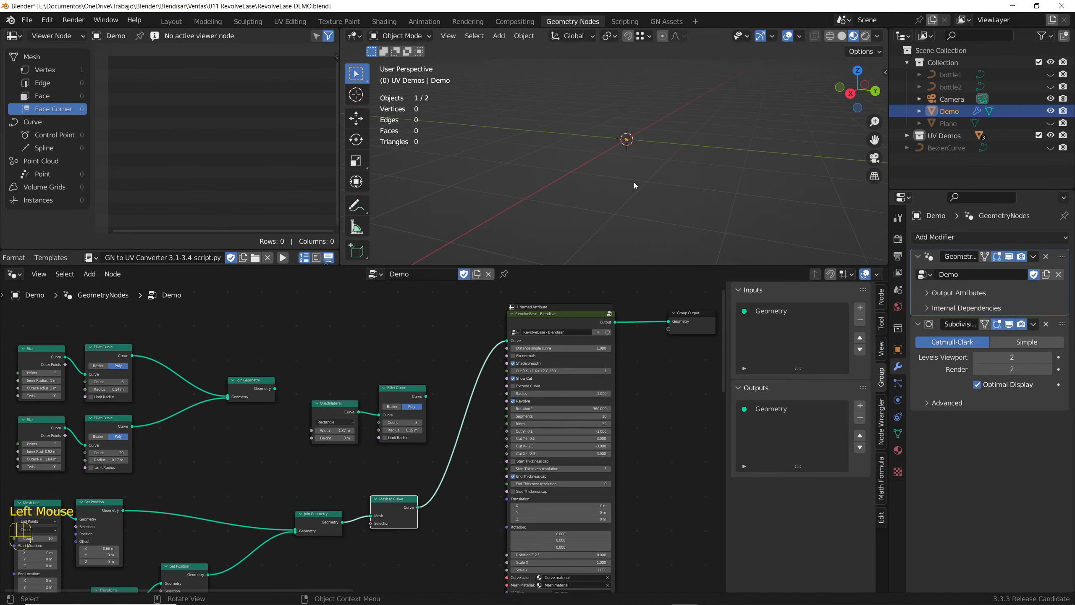
# Disable Show Cut and Revolve on the RevolveEase node and frame the two open mesh-line curves in top view
pyautogui.press('KP_7')
pyautogui.scroll(-3, 642, 187)
pyautogui.scroll(-1, 643, 187)
pyautogui.scroll(4, 635, 142)
pyautogui.scroll(-2, 375, 455)
pyautogui.moveTo(375, 456); pyautogui.dragTo(303, 470, button='middle')
pyautogui.scroll(4, 554, 411)
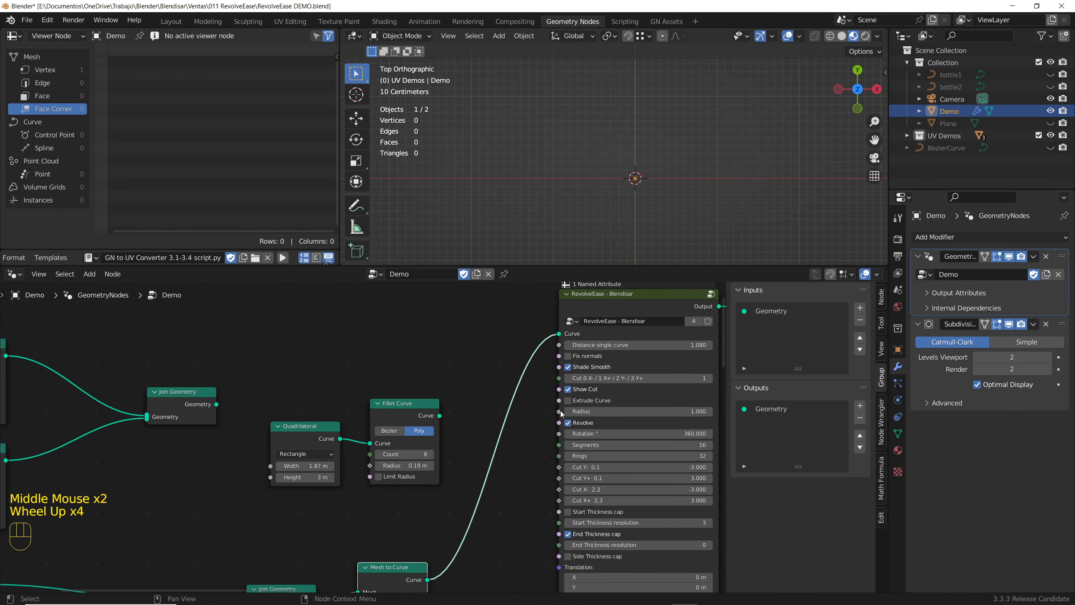
pyautogui.click(569, 390)
pyautogui.click(569, 422)
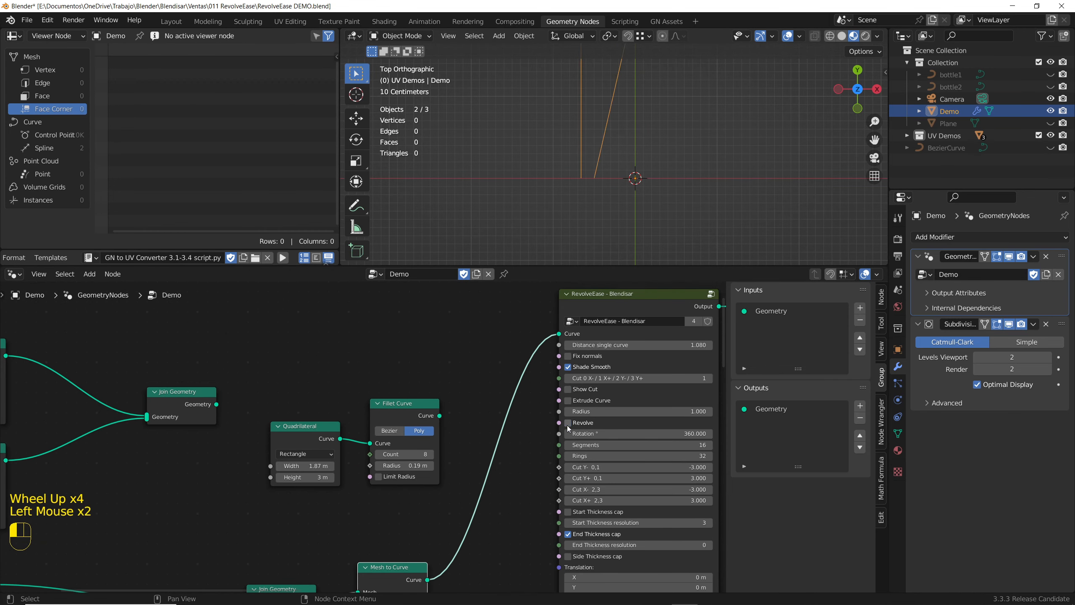
pyautogui.scroll(-3, 612, 156)
pyautogui.scroll(4, 615, 125)
pyautogui.scroll(-1, 615, 124)
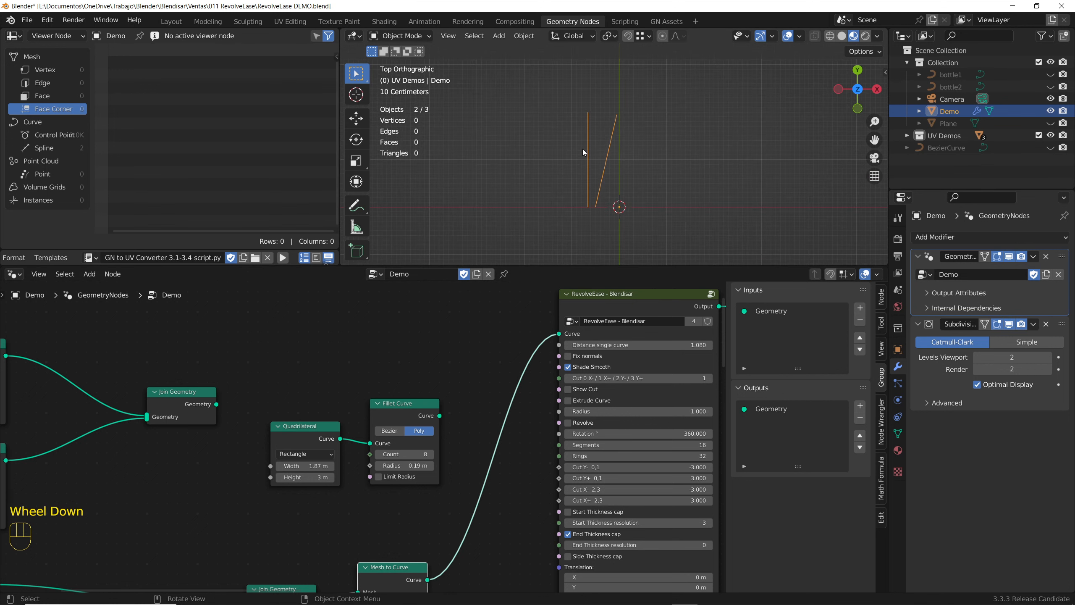
# Set Cut to 0 on the RevolveEase node, enable Revolve and inspect the tube made from the two open curves
pyautogui.scroll(5, 714, 383)
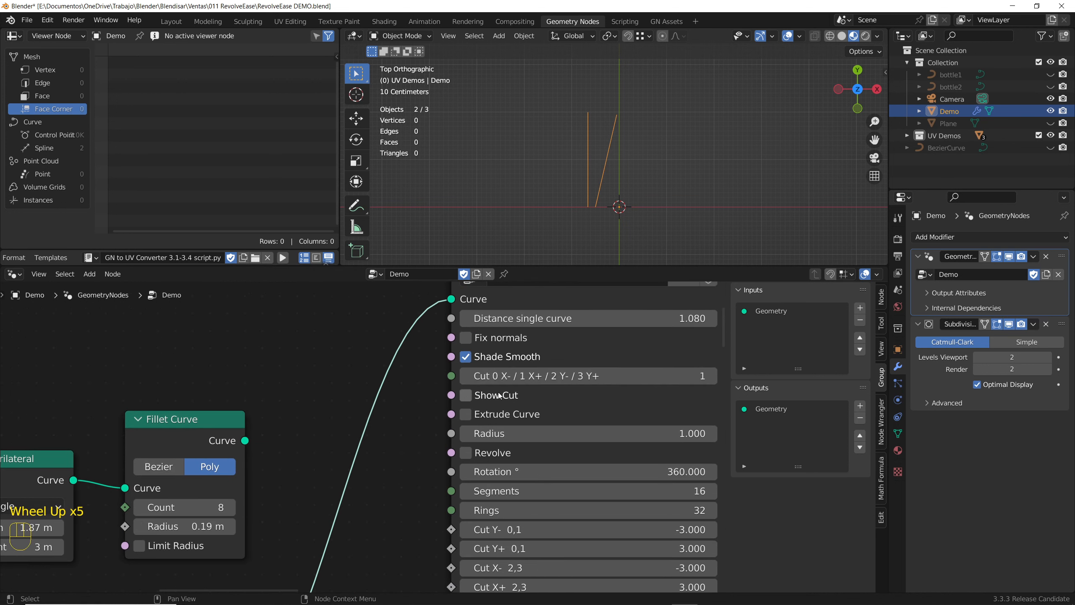
pyautogui.click(467, 376)
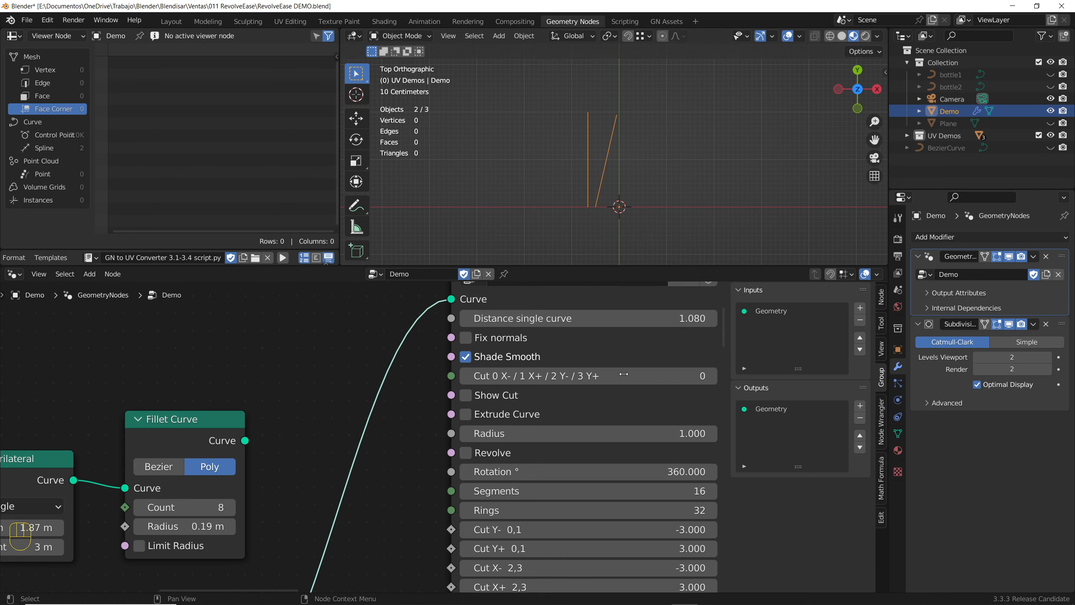
pyautogui.keyDown('shift'); pyautogui.moveTo(604, 426); pyautogui.dragTo(572, 412, button='middle'); pyautogui.keyUp('shift')
pyautogui.scroll(-4, 573, 412)
pyautogui.click(587, 397)
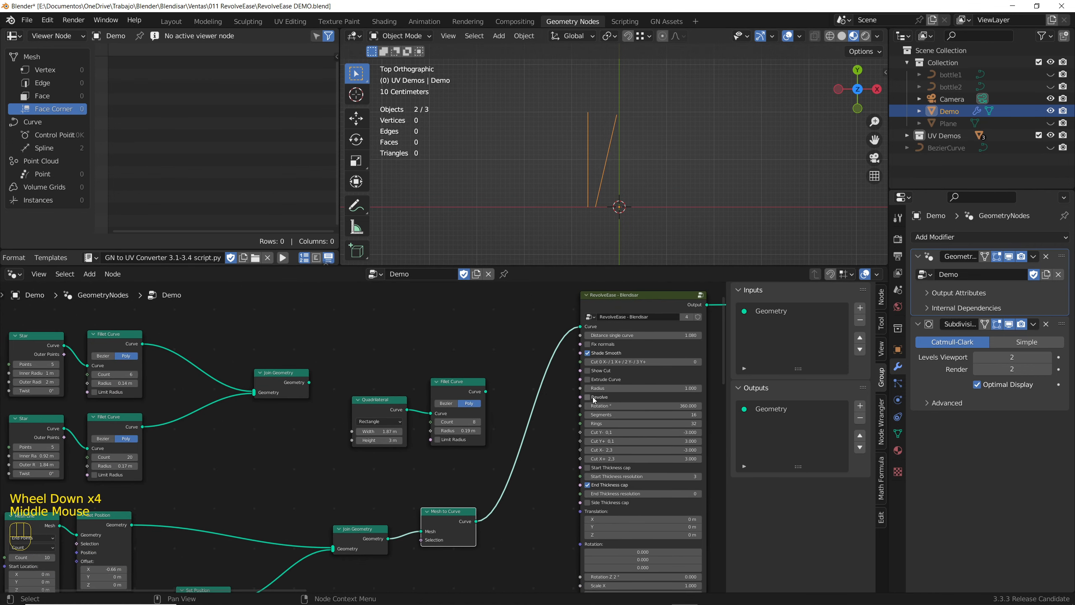
pyautogui.moveTo(598, 225); pyautogui.dragTo(606, 178, button='middle')
pyautogui.scroll(4, 598, 171)
# Enable the Start Thickness cap on the tube and check its brick texture in Material Preview
pyautogui.scroll(3, 572, 485)
pyautogui.scroll(-1, 591, 470)
pyautogui.moveTo(593, 463); pyautogui.dragTo(568, 467, button='middle')
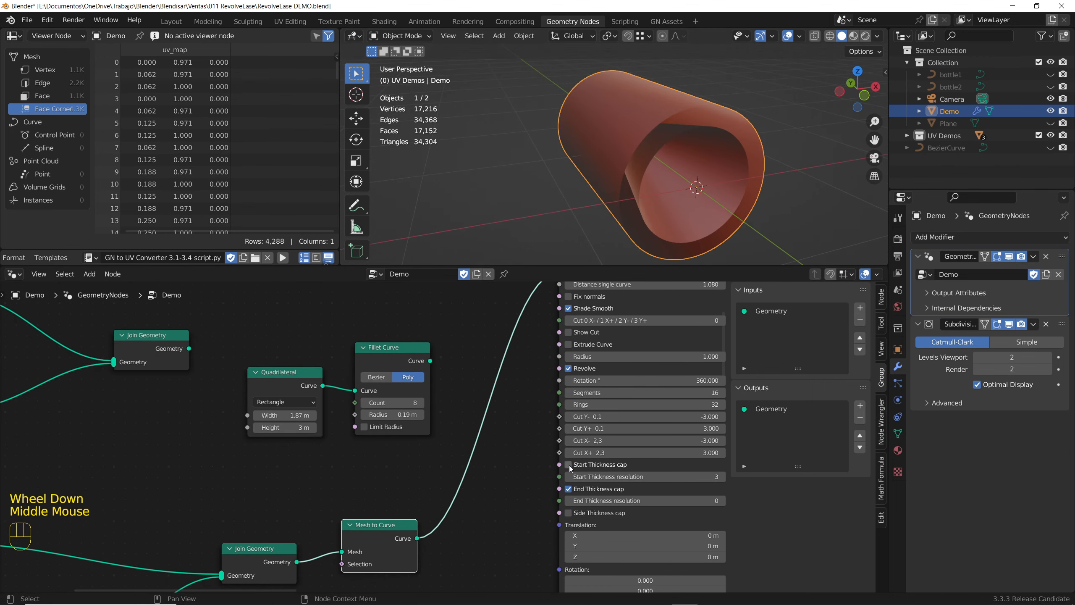
pyautogui.click(569, 465)
pyautogui.moveTo(524, 140)
pyautogui.mouseDown(button='middle')
pyautogui.moveTo(656, 138)
pyautogui.moveTo(531, 117)
pyautogui.moveTo(627, 110)
pyautogui.mouseUp(button='middle')
pyautogui.click(854, 37)
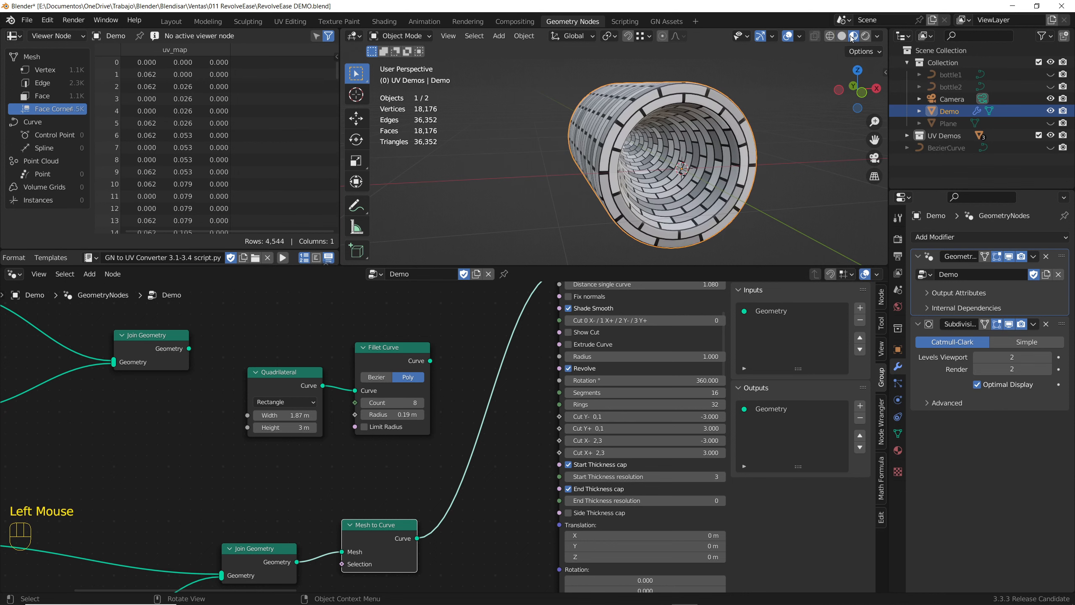
# Set Start Thickness resolution to 0 on the RevolveEase node and inspect the brick pattern on the tube's front cap
pyautogui.moveTo(608, 476); pyautogui.dragTo(580, 477)
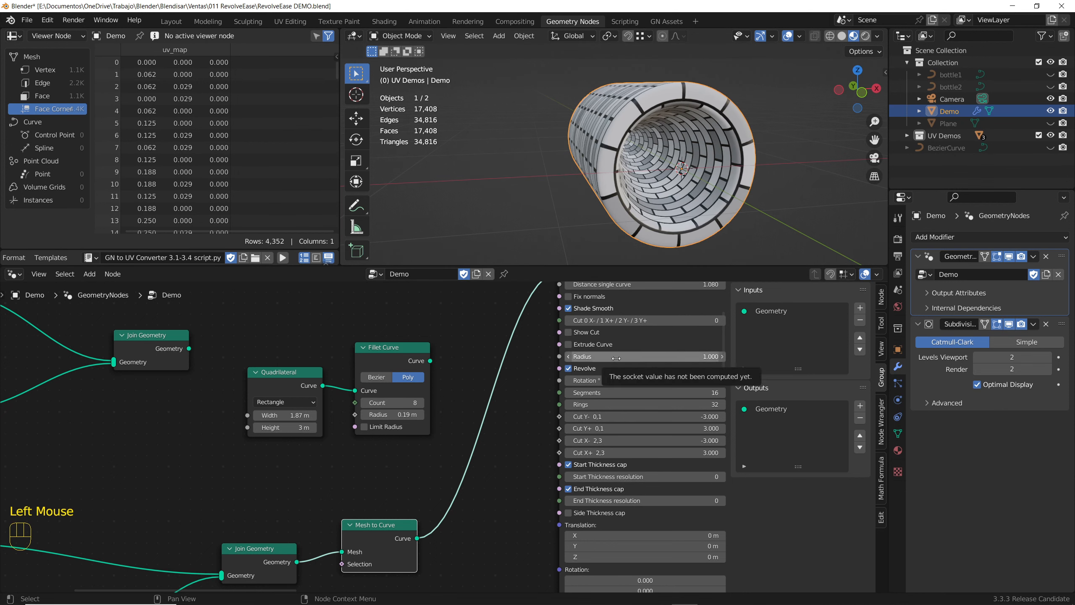
pyautogui.moveTo(601, 466); pyautogui.dragTo(576, 465, button='middle')
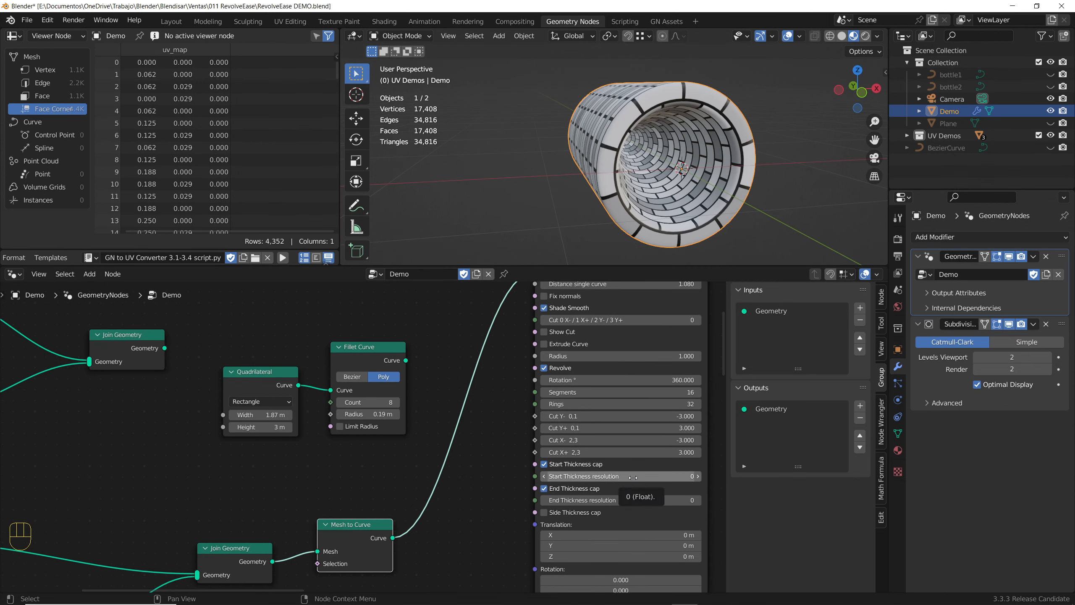
pyautogui.scroll(2, 608, 140)
pyautogui.moveTo(610, 149); pyautogui.dragTo(635, 140, button='middle')
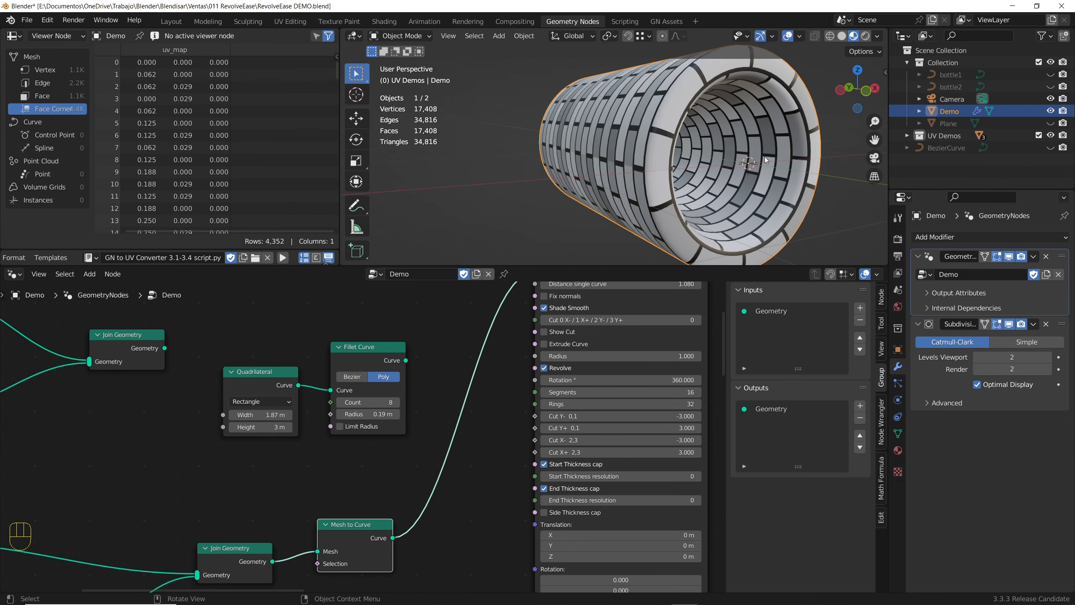
# Enable the viewport wireframe overlay, deselect the tube and raise Start Thickness resolution to 2
pyautogui.click(699, 480)
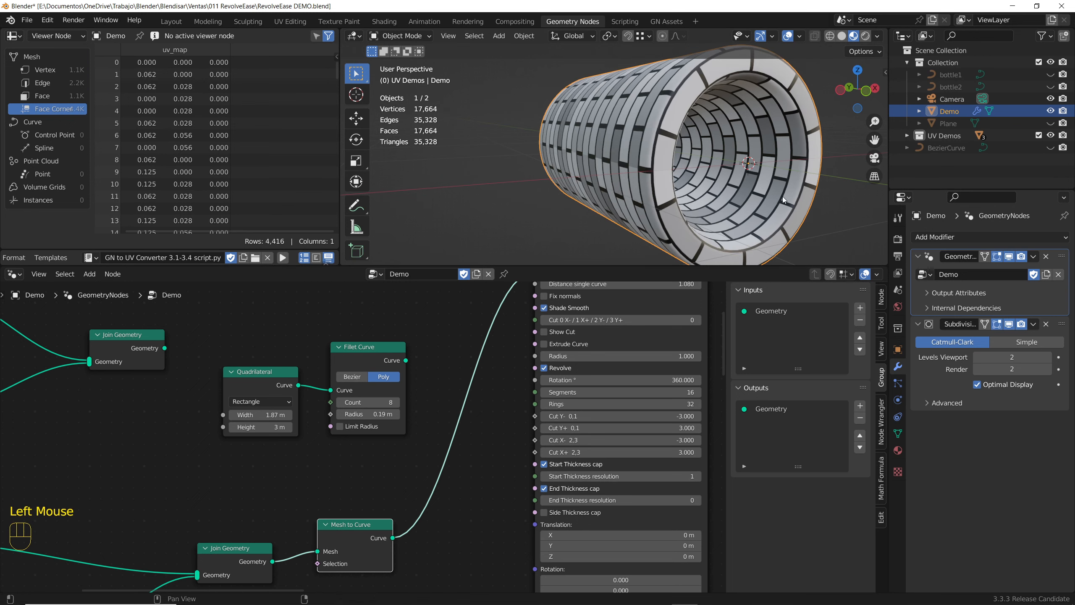
pyautogui.click(799, 36)
pyautogui.click(744, 254)
pyautogui.click(511, 209)
pyautogui.scroll(1, 672, 124)
pyautogui.click(698, 477)
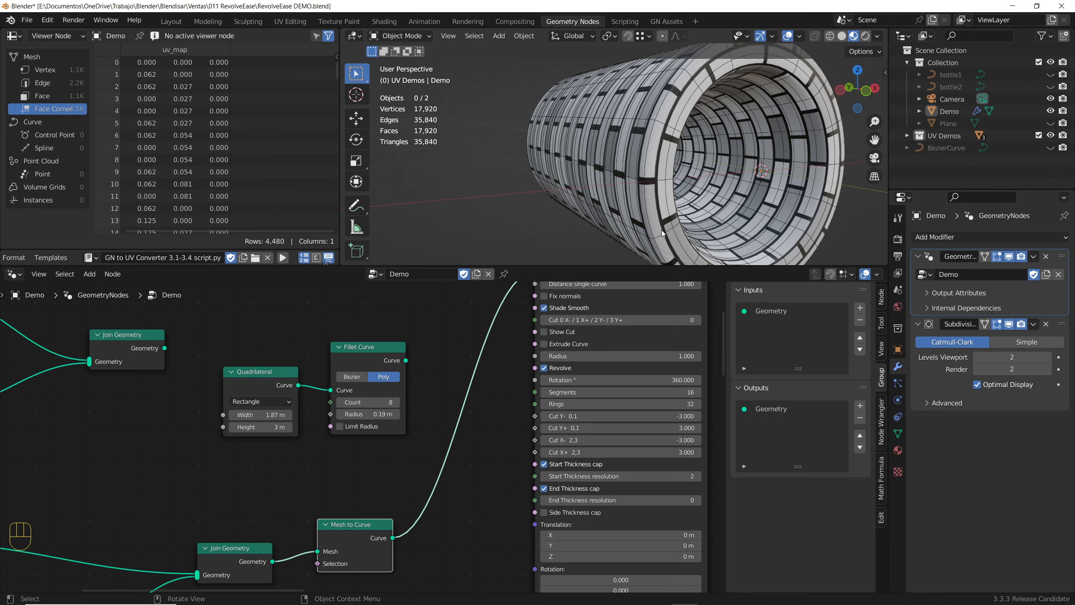
# Return Start Thickness resolution to 0 and inspect the end cap on the tube's opposite side
pyautogui.scroll(-1, 652, 159)
pyautogui.moveTo(661, 153); pyautogui.dragTo(651, 181, button='middle')
pyautogui.scroll(-2, 550, 163)
pyautogui.scroll(2, 550, 163)
pyautogui.click(545, 476)
pyautogui.click(545, 476)
pyautogui.scroll(-2, 652, 182)
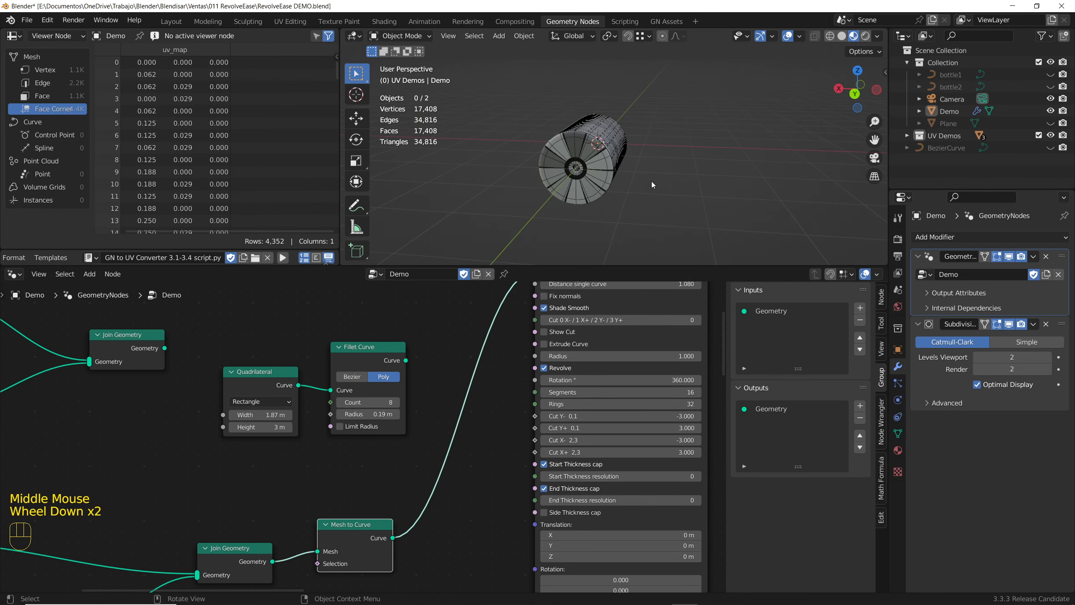
pyautogui.scroll(3, 559, 169)
pyautogui.moveTo(559, 170); pyautogui.dragTo(646, 148, button='middle')
pyautogui.scroll(4, 646, 148)
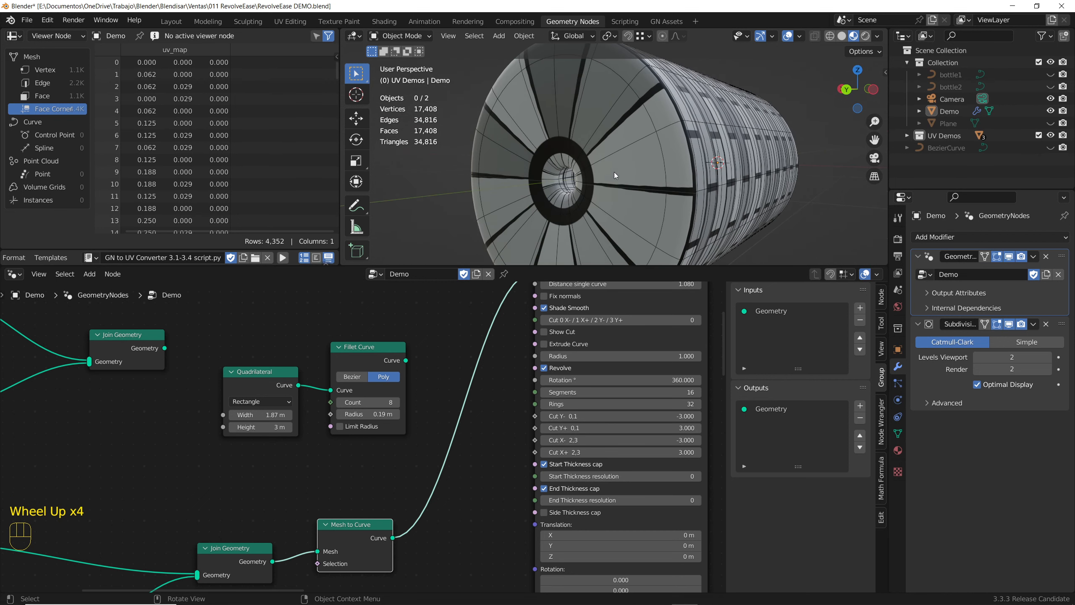
# Switch the viewport to Solid shading and turn off the Subdivision modifier's viewport display
pyautogui.click(842, 36)
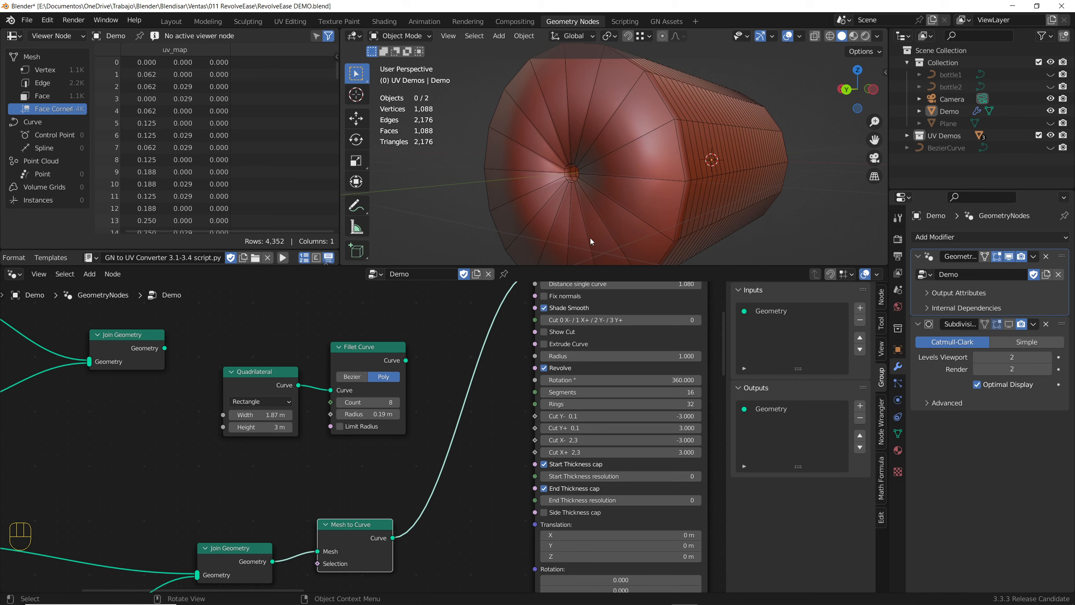
pyautogui.click(1009, 324)
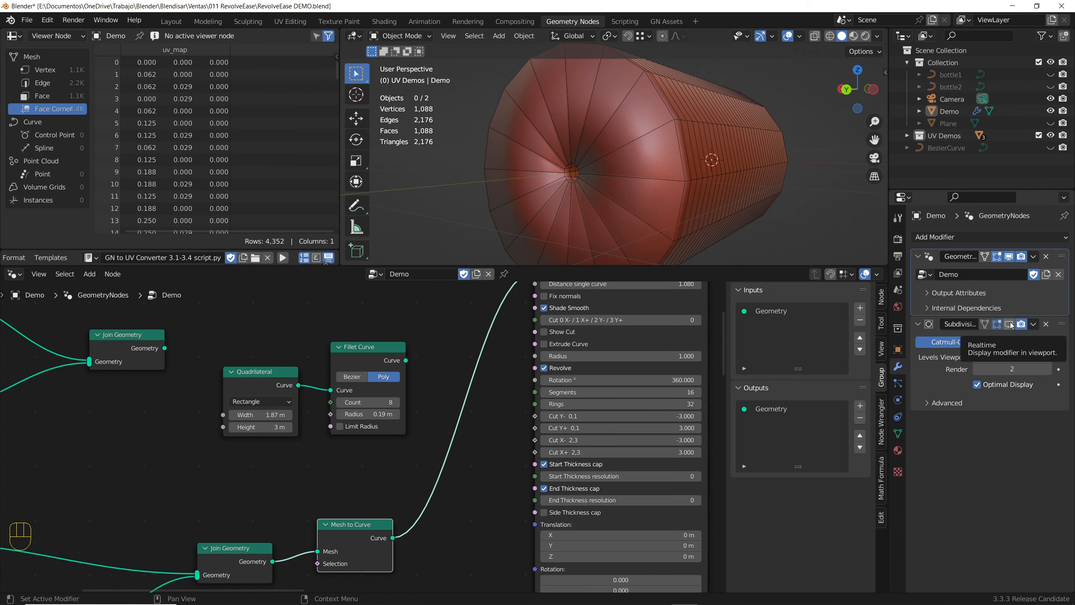
pyautogui.click(1008, 324)
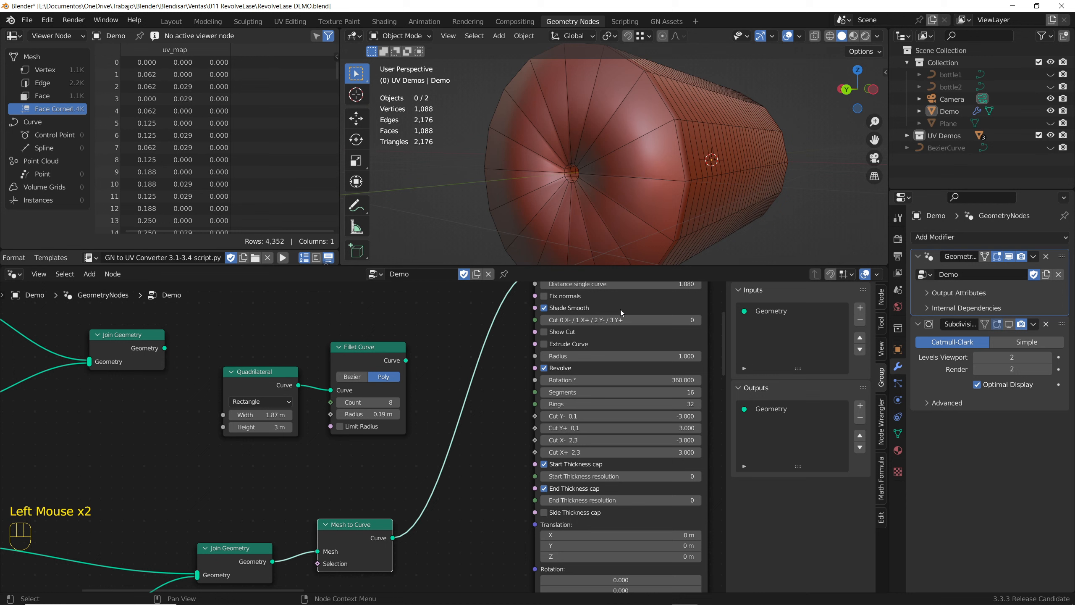
# Raise End Thickness resolution to 4 and compare the end cap's brick texture in Material Preview
pyautogui.click(698, 500)
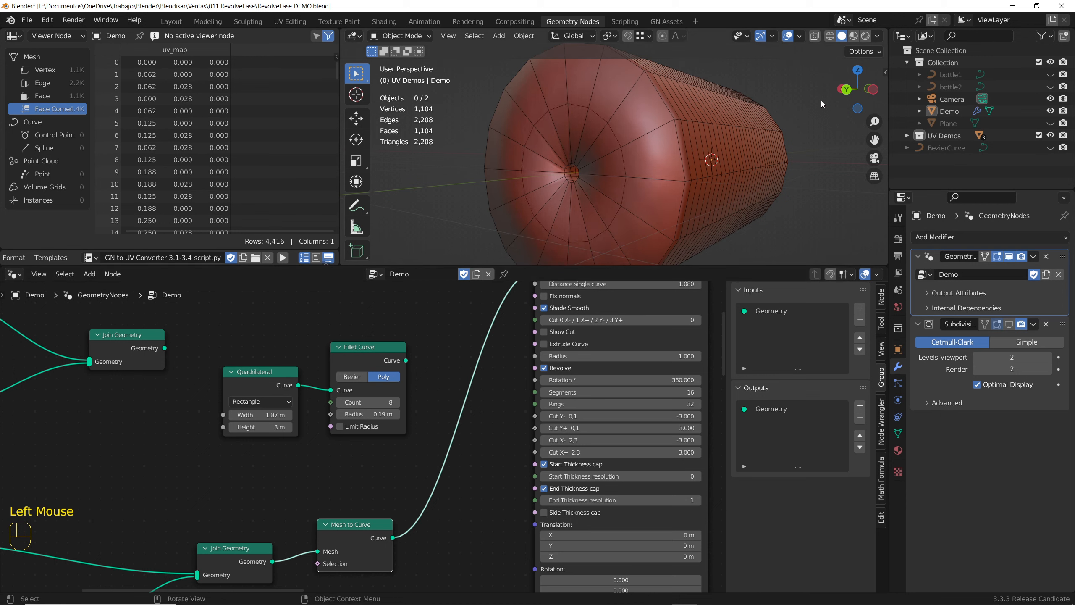
pyautogui.click(854, 35)
pyautogui.click(543, 500)
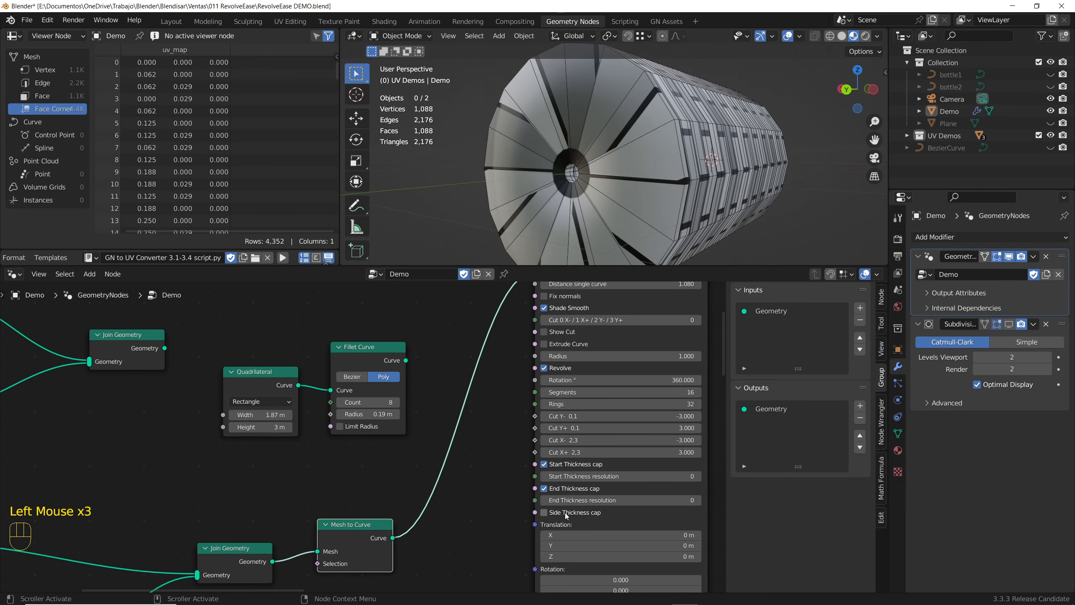
pyautogui.click(697, 500)
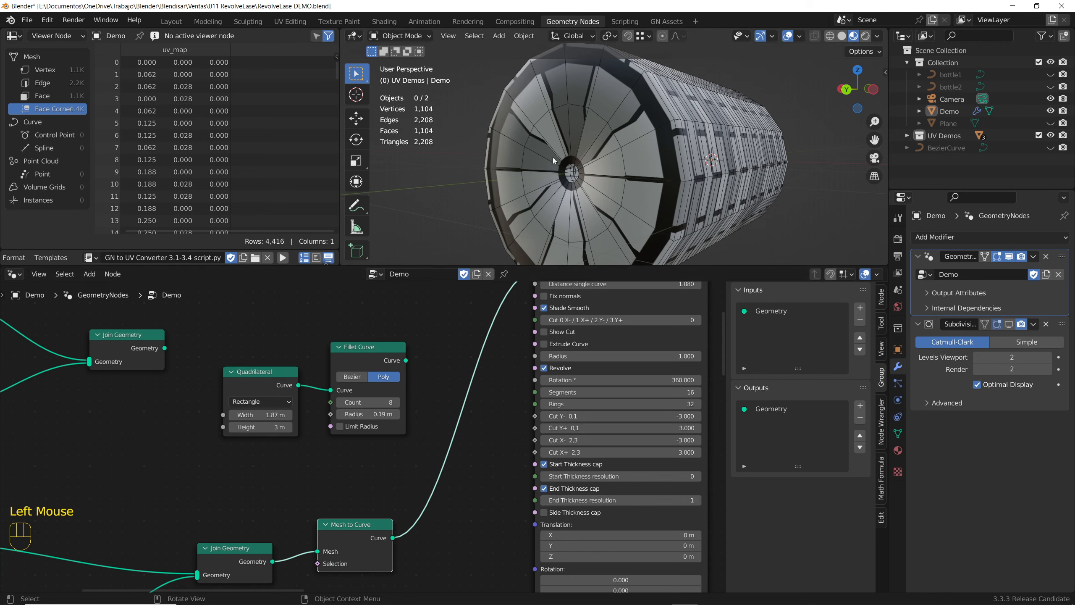
pyautogui.click(698, 500)
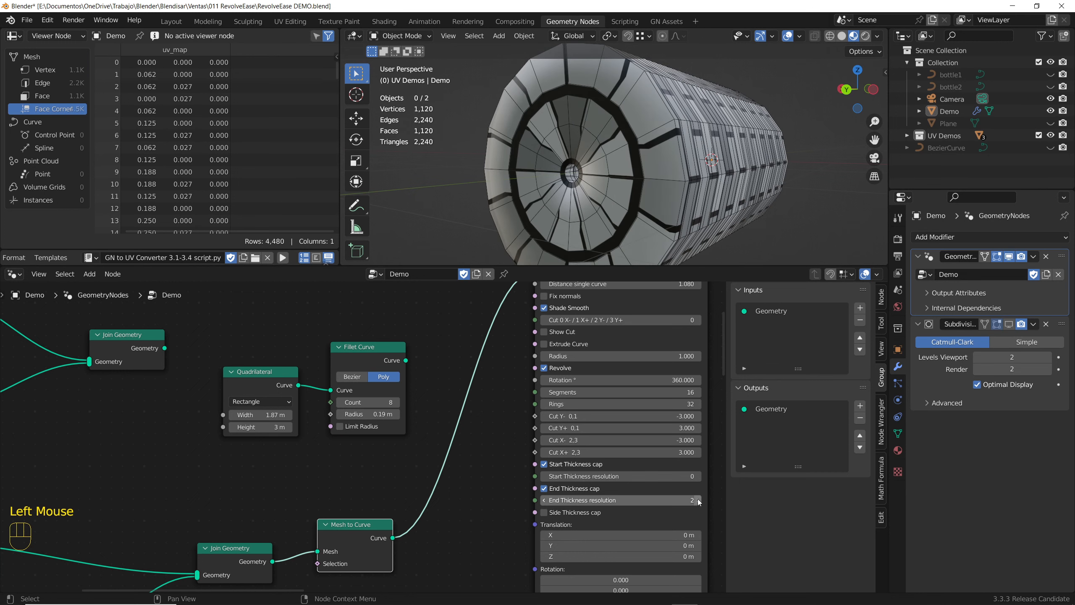
pyautogui.click(697, 500)
pyautogui.click(698, 500)
# Check the end cap's mesh in Solid shading, return to Material Preview and raise End Thickness resolution to 7
pyautogui.click(844, 37)
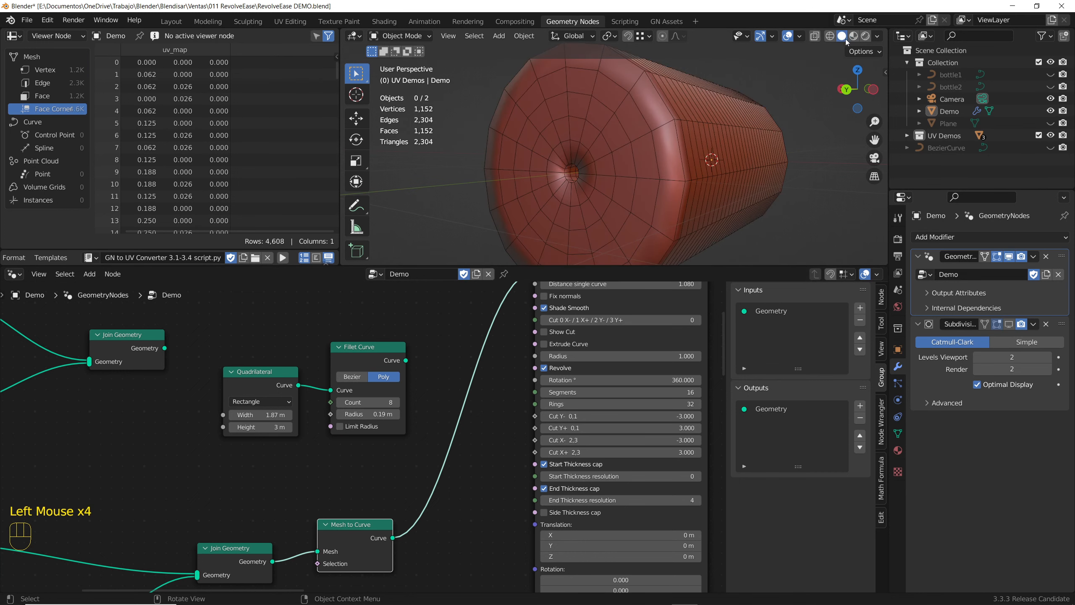
pyautogui.click(853, 38)
pyautogui.click(697, 500)
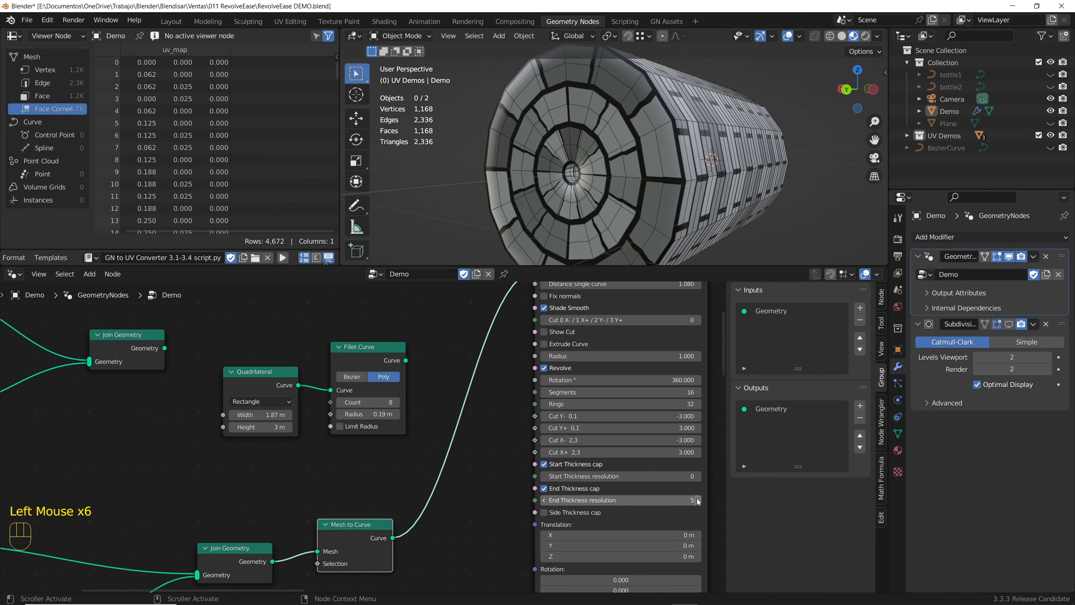
pyautogui.click(697, 500)
pyautogui.click(698, 500)
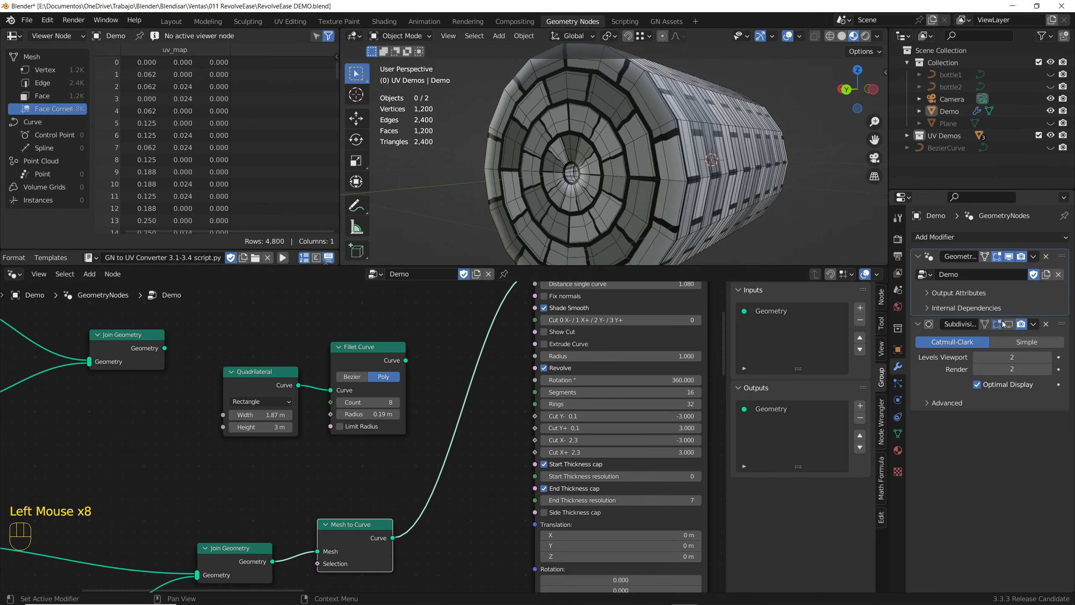
# Re-enable the Subdivision modifier's viewport display and set Start Thickness resolution to 1
pyautogui.click(661, 186)
pyautogui.moveTo(661, 186); pyautogui.dragTo(594, 179, button='middle')
pyautogui.moveTo(631, 181); pyautogui.dragTo(635, 237, button='middle')
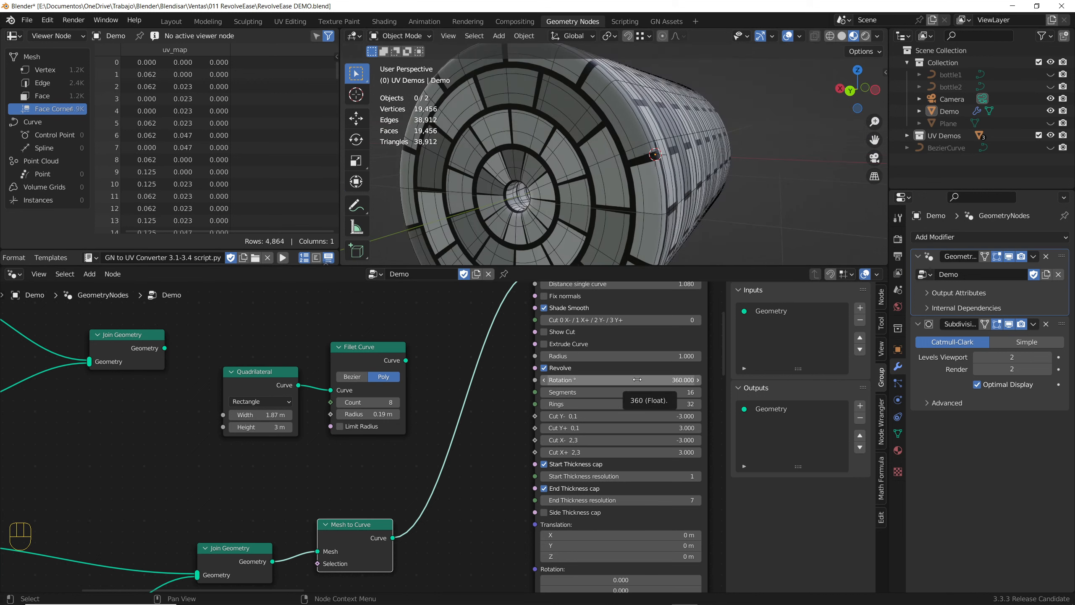
# Reduce the revolve Rotation to 307.500 and enable the Side Thickness cap to close the opened sides
pyautogui.moveTo(658, 380); pyautogui.dragTo(622, 380)
pyautogui.scroll(-2, 741, 209)
pyautogui.moveTo(741, 209); pyautogui.dragTo(664, 177, button='middle')
pyautogui.scroll(2, 686, 160)
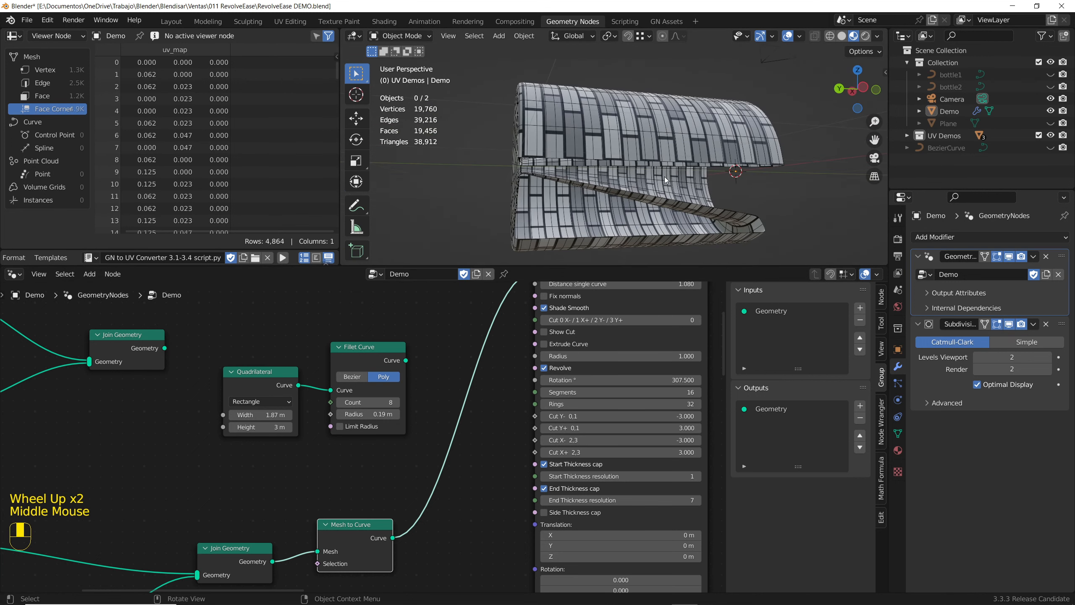
pyautogui.click(545, 512)
pyautogui.keyDown('shift'); pyautogui.moveTo(578, 242); pyautogui.dragTo(595, 173, button='middle'); pyautogui.keyUp('shift')
pyautogui.scroll(2, 553, 144)
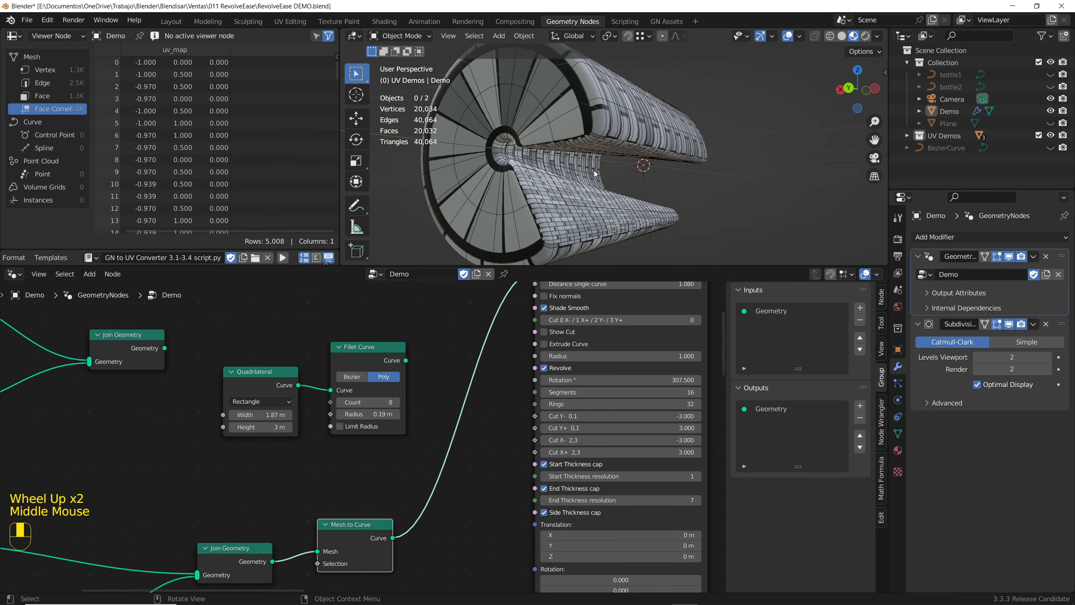
# Switch to Solid shading, raise Start Thickness resolution to 5 and inspect the mesh density of the partial tube
pyautogui.moveTo(602, 476); pyautogui.dragTo(600, 478, button='middle')
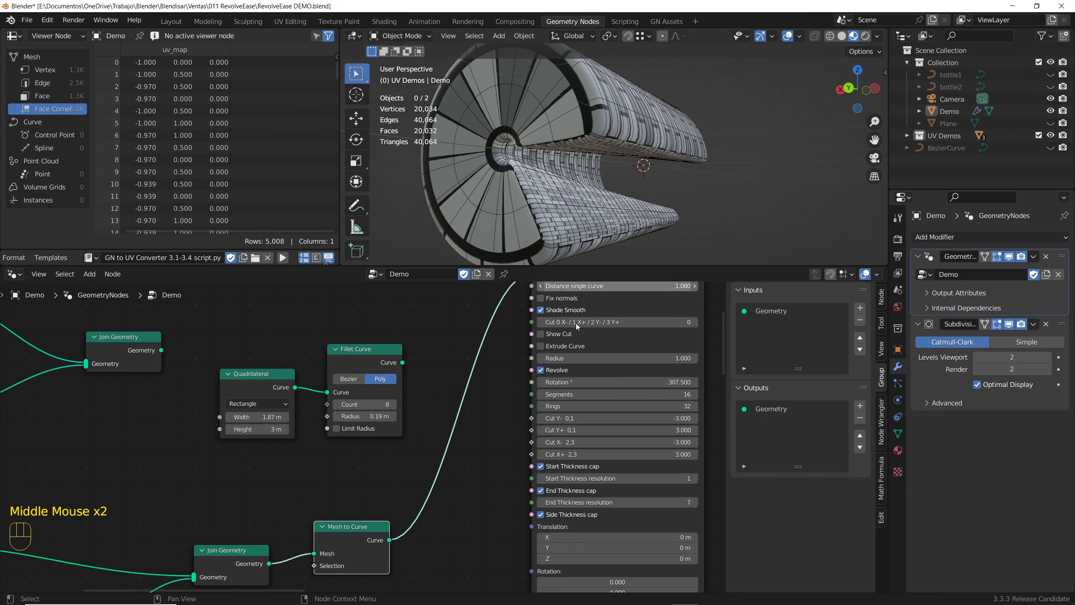
pyautogui.scroll(2, 598, 507)
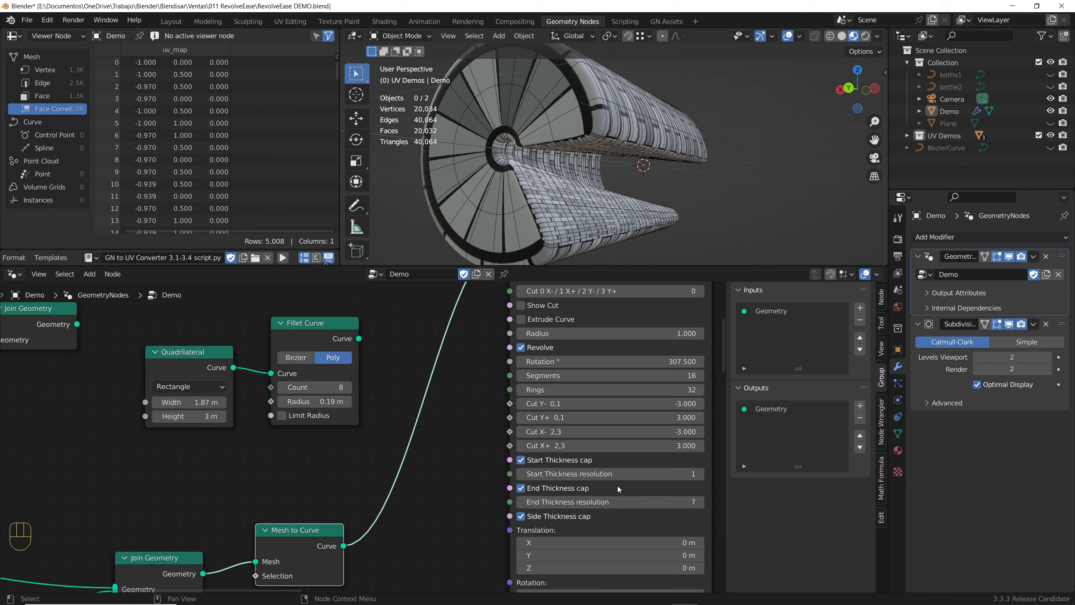
pyautogui.click(700, 474)
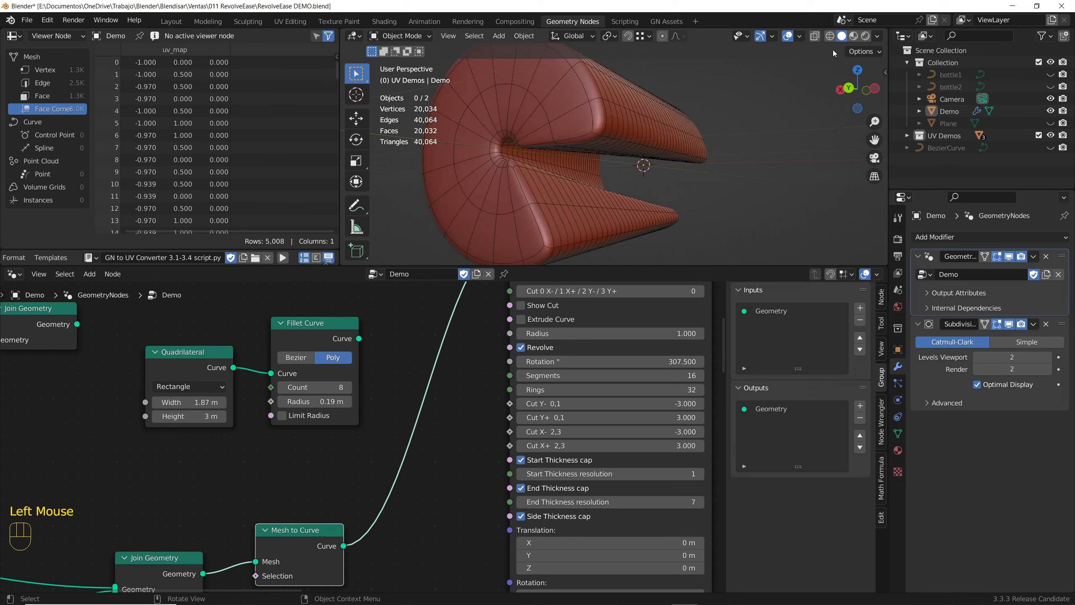
pyautogui.click(700, 474)
pyautogui.click(700, 474)
pyautogui.click(700, 473)
pyautogui.click(700, 474)
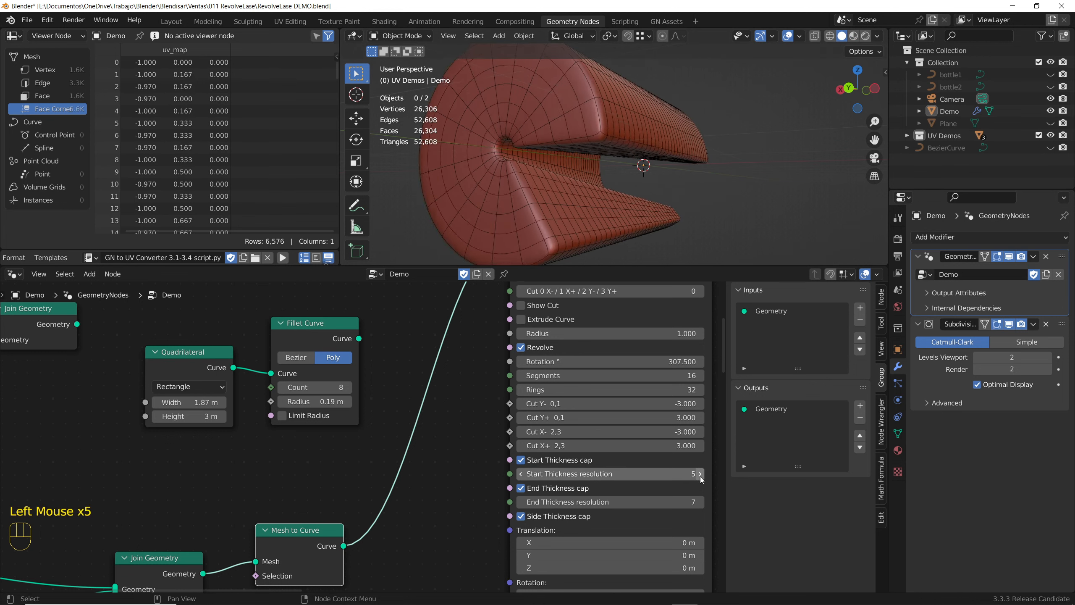
pyautogui.moveTo(612, 219); pyautogui.dragTo(484, 207, button='middle')
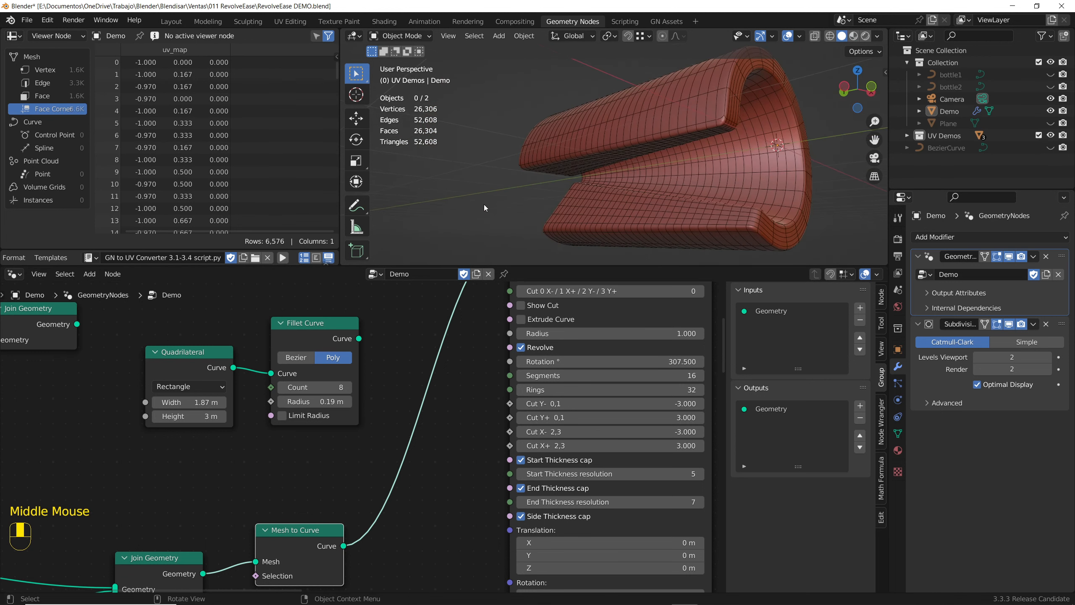
# Lower Start Thickness resolution to 3 and switch back to Material Preview
pyautogui.click(521, 474)
pyautogui.click(521, 473)
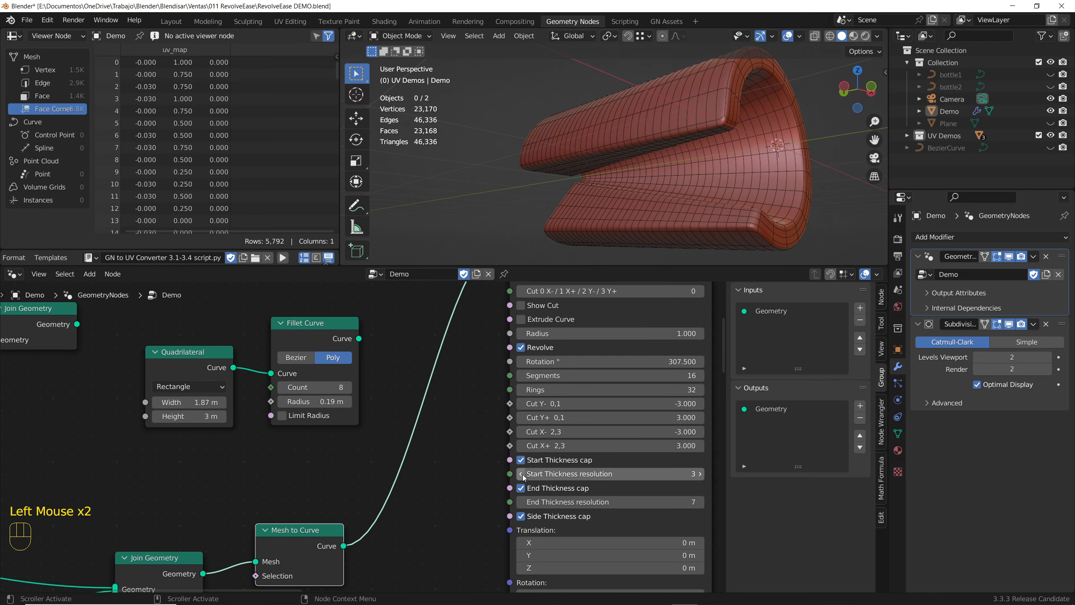
pyautogui.click(521, 473)
pyautogui.click(521, 474)
# Check the material slots on the RevolveEase node and enable Extrude Curve
pyautogui.moveTo(462, 523); pyautogui.dragTo(448, 397, button='middle')
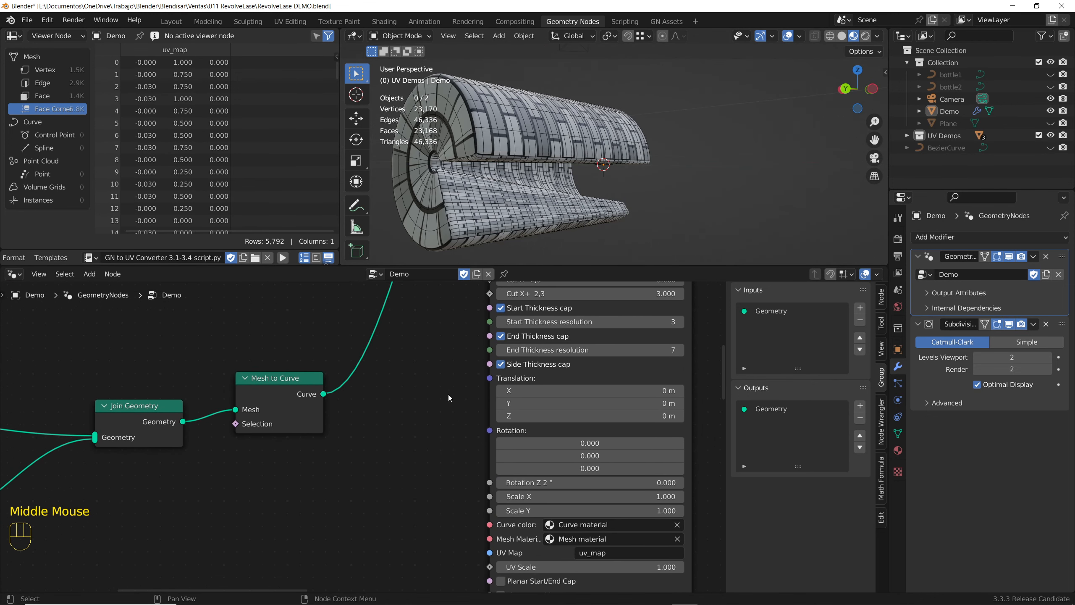
pyautogui.moveTo(445, 472); pyautogui.dragTo(386, 380, button='middle')
pyautogui.scroll(5, 399, 435)
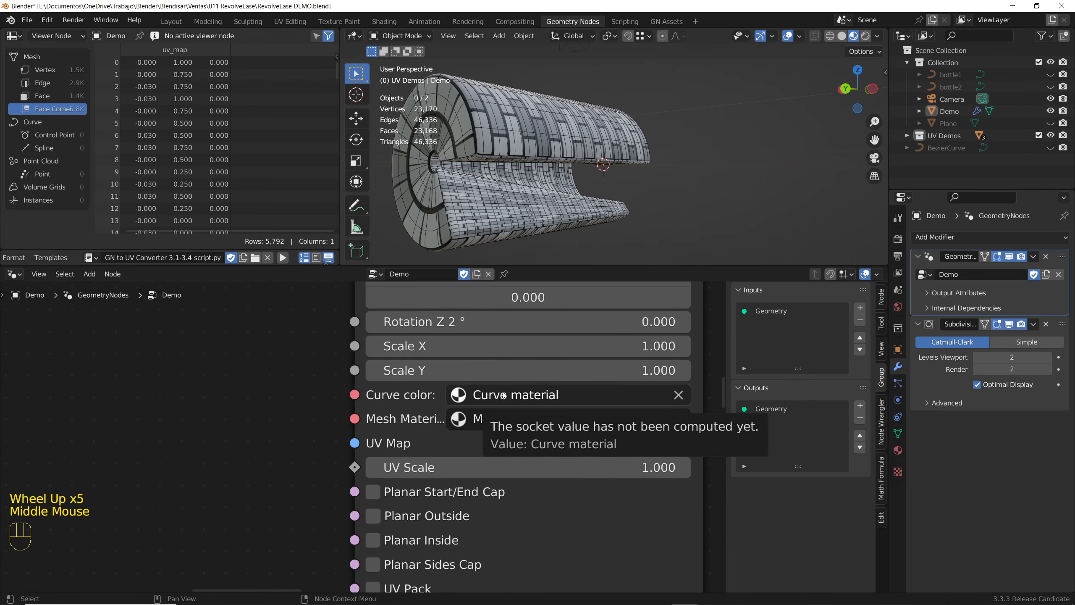
pyautogui.scroll(-4, 483, 419)
pyautogui.scroll(3, 436, 381)
pyautogui.moveTo(436, 381); pyautogui.dragTo(448, 360, button='middle')
pyautogui.moveTo(468, 315); pyautogui.dragTo(462, 360, button='middle')
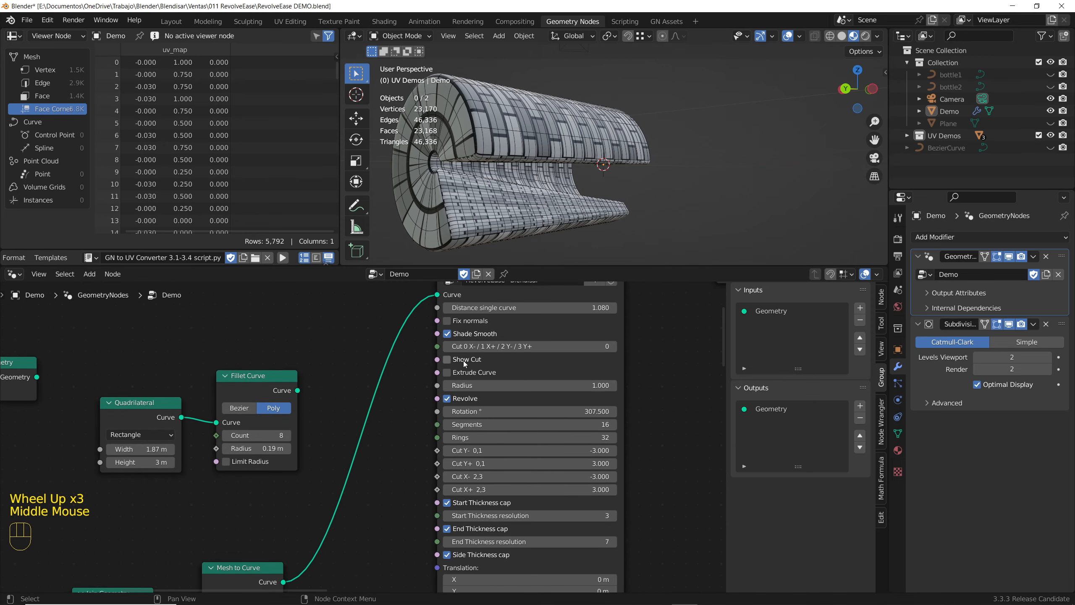
pyautogui.click(464, 359)
pyautogui.click(465, 372)
# Examine the extruded curve along the model's open edges and the node's Curve color and Mesh Material slots
pyautogui.moveTo(499, 140); pyautogui.dragTo(657, 125, button='middle')
pyautogui.scroll(-2, 680, 146)
pyautogui.scroll(2, 645, 205)
pyautogui.scroll(-2, 645, 205)
pyautogui.moveTo(645, 205); pyautogui.dragTo(647, 195, button='middle')
pyautogui.moveTo(563, 530); pyautogui.dragTo(523, 323, button='middle')
pyautogui.moveTo(482, 513); pyautogui.dragTo(478, 490, button='middle')
pyautogui.scroll(3, 479, 489)
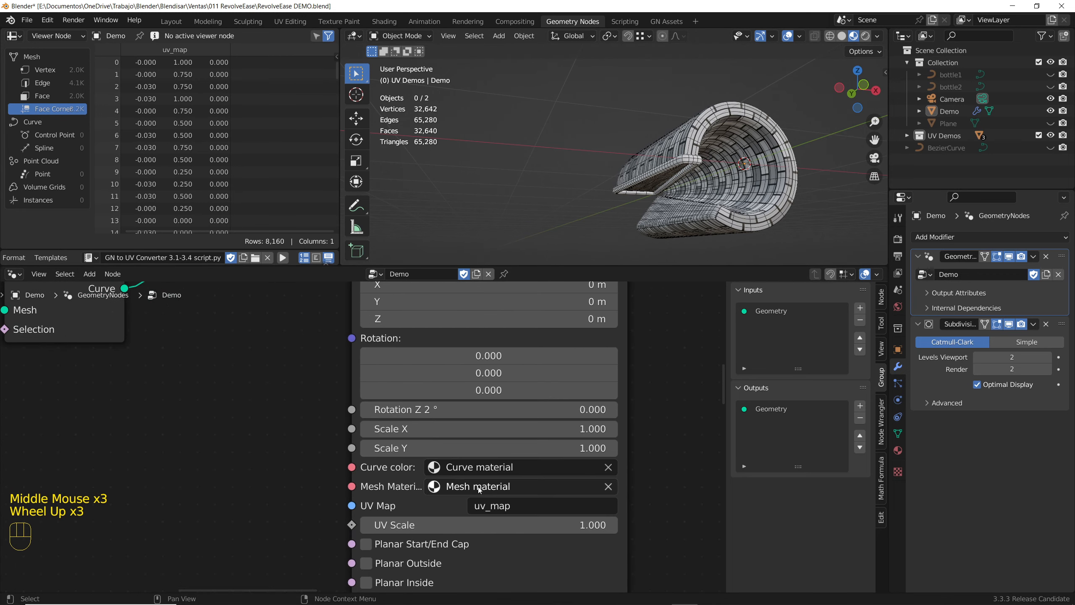
pyautogui.scroll(3, 681, 191)
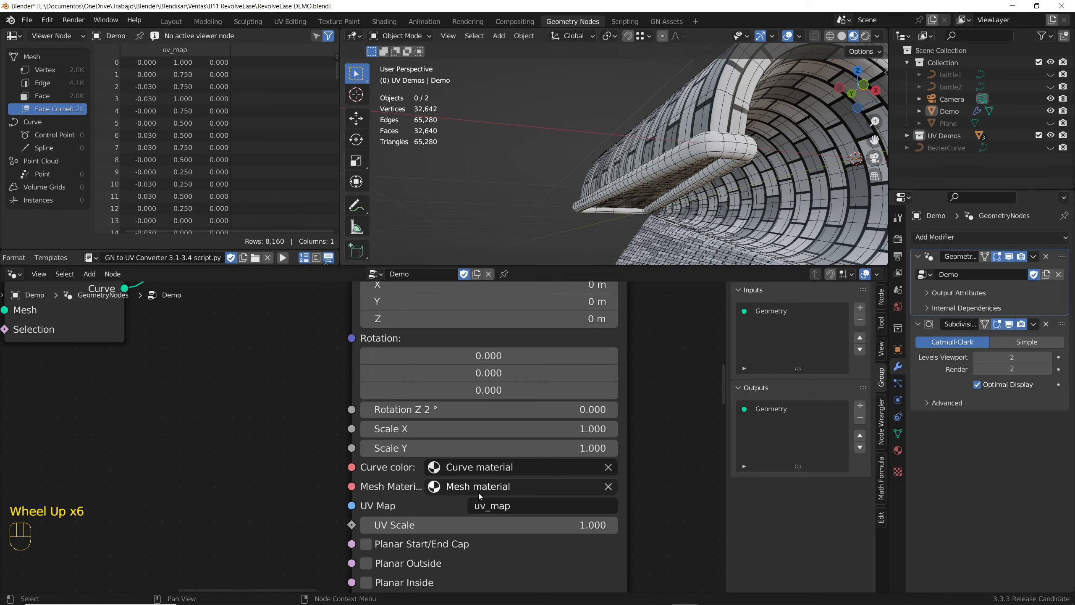
pyautogui.scroll(2, 667, 129)
pyautogui.moveTo(680, 117); pyautogui.dragTo(627, 158, button='middle')
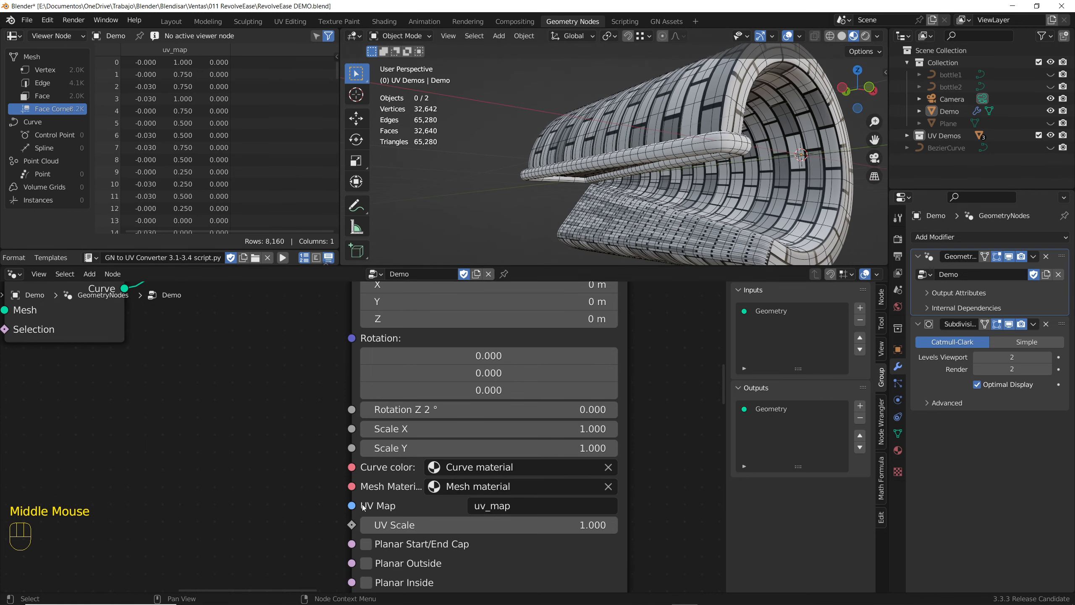
# Assign the Logos Blendisar_Blender material as the Mesh Material and set UV Scale to 0.770
pyautogui.moveTo(437, 492); pyautogui.dragTo(417, 447, button='middle')
pyautogui.click(424, 441)
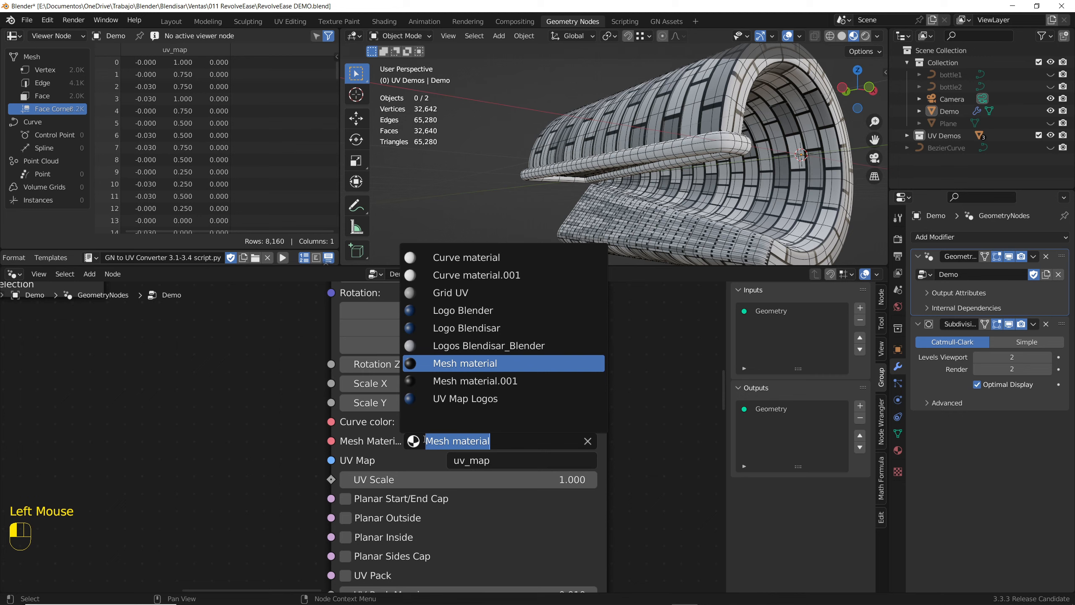
pyautogui.click(462, 347)
pyautogui.moveTo(635, 190)
pyautogui.mouseDown(button='middle')
pyautogui.moveTo(684, 202)
pyautogui.moveTo(484, 68)
pyautogui.moveTo(636, 179)
pyautogui.moveTo(623, 199)
pyautogui.mouseUp(button='middle')
pyautogui.scroll(-2, 684, 202)
pyautogui.scroll(3, 643, 172)
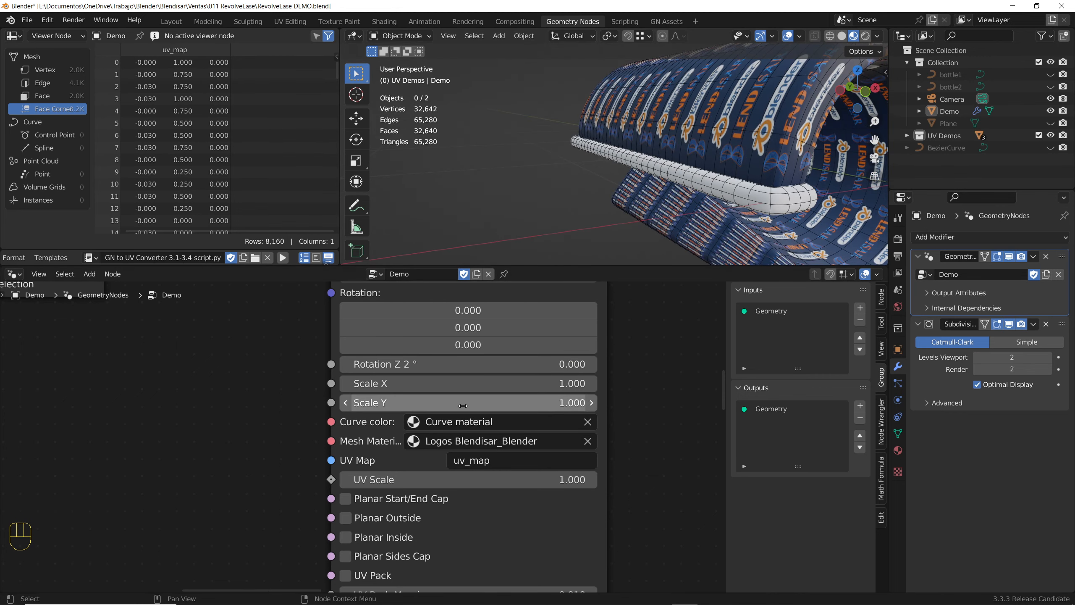
pyautogui.moveTo(432, 474)
pyautogui.keyDown('shift'); pyautogui.mouseDown()
pyautogui.moveTo(483, 474)
pyautogui.moveTo(432, 474)
pyautogui.moveTo(444, 475)
pyautogui.mouseUp(); pyautogui.keyUp('shift')
pyautogui.scroll(-2, 579, 224)
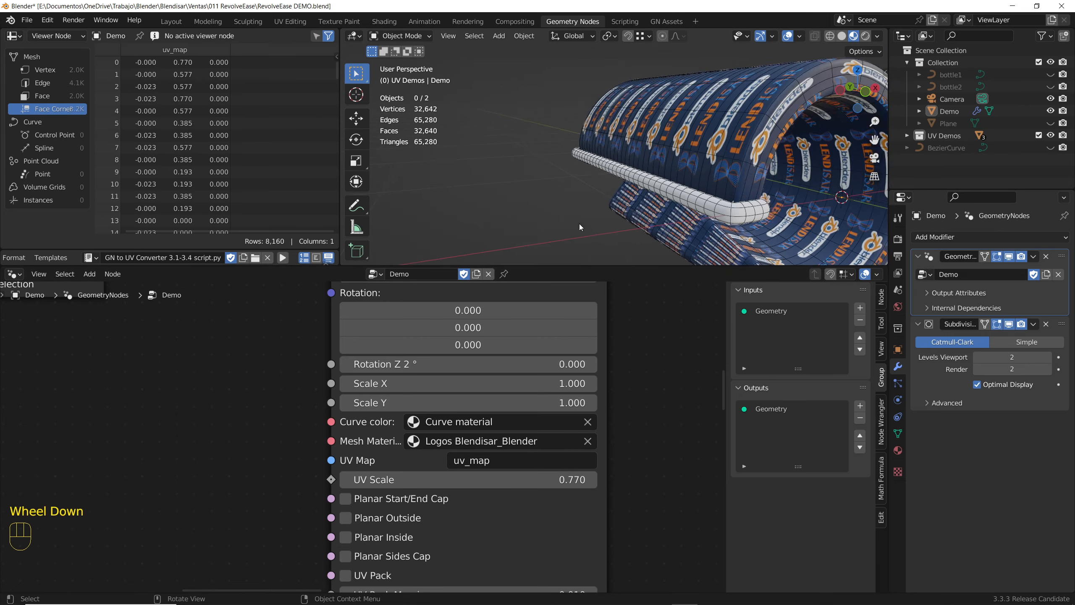
# Set UV Scale to 1 on the RevolveEase node and turn off the Subdivision modifier's viewport display
pyautogui.keyDown('shift'); pyautogui.moveTo(579, 224); pyautogui.dragTo(550, 254, button='middle'); pyautogui.keyUp('shift')
pyautogui.click(521, 480)
pyautogui.write('1')
pyautogui.press('Return')
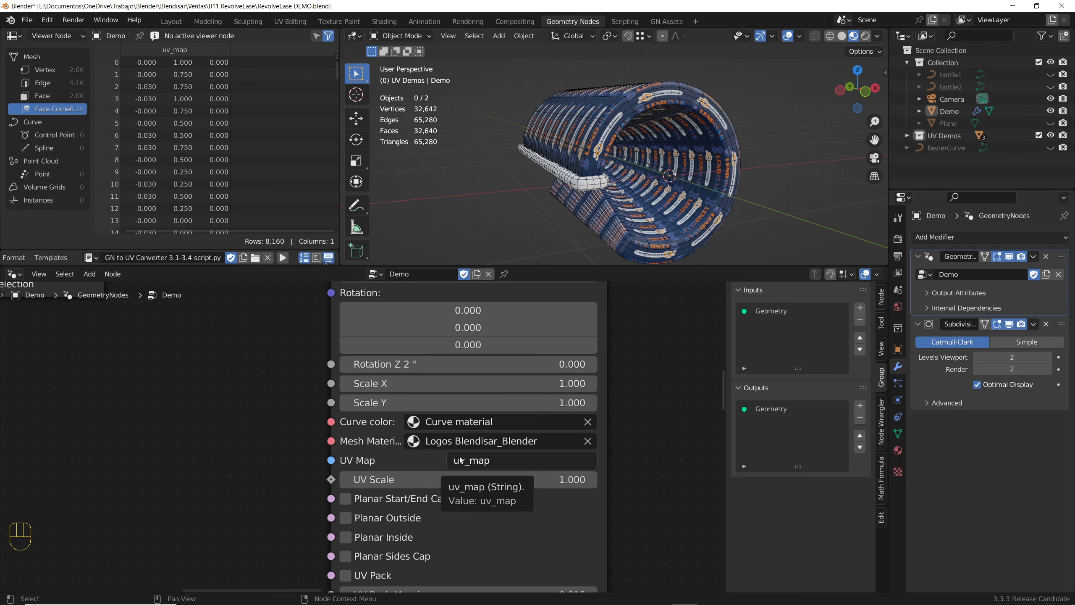
pyautogui.click(1009, 324)
pyautogui.scroll(-1, 599, 448)
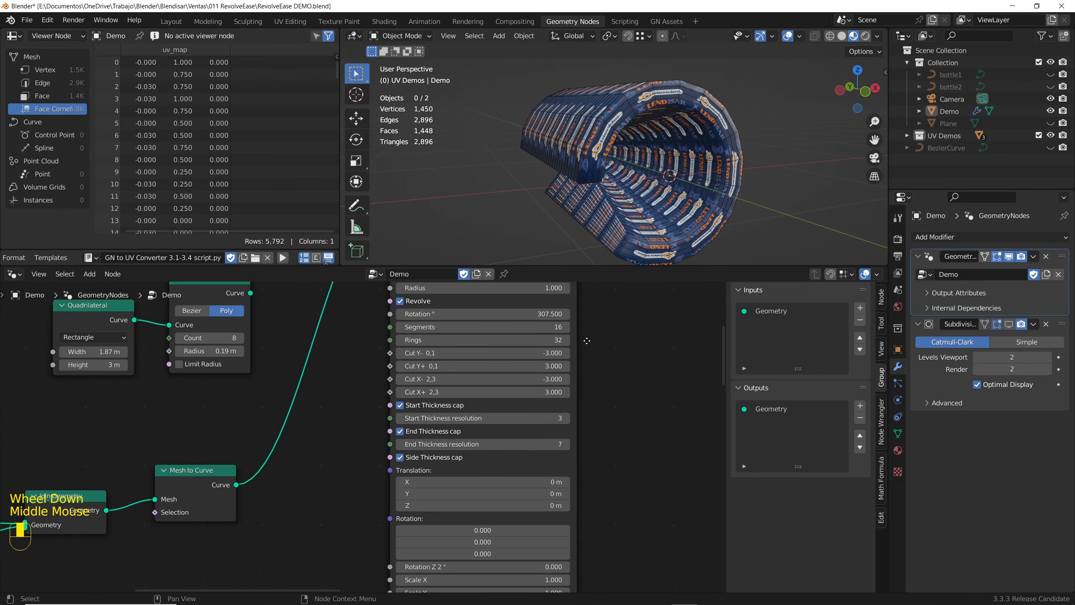
pyautogui.moveTo(599, 447); pyautogui.dragTo(625, 337, button='middle')
pyautogui.scroll(3, 559, 459)
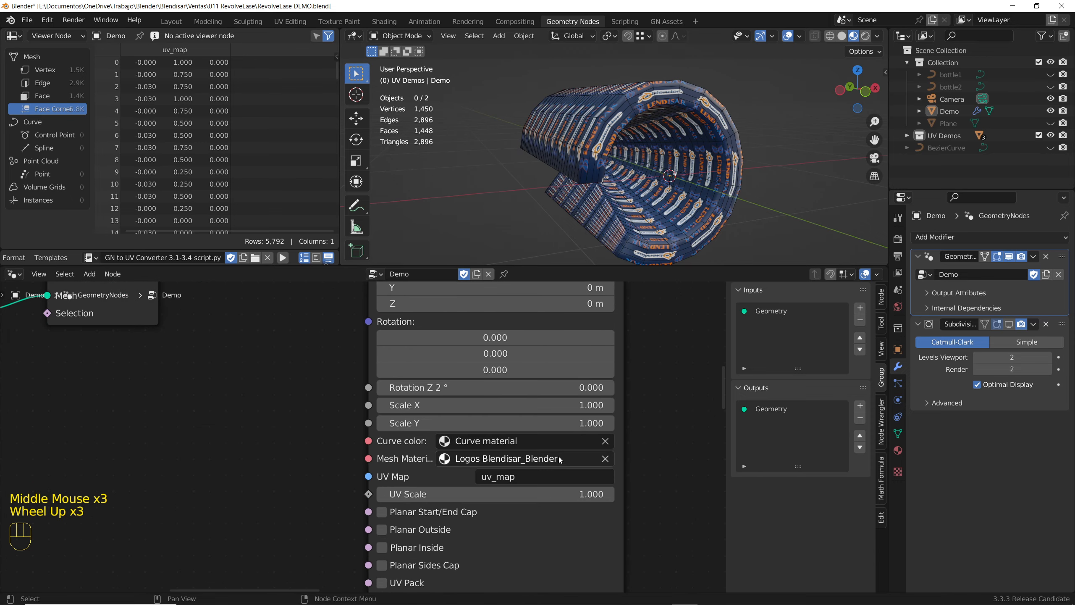
# Convert the tube with the GN to UV Converter 3.1-3.4 script and move the converted copy beside the original
pyautogui.click(582, 145)
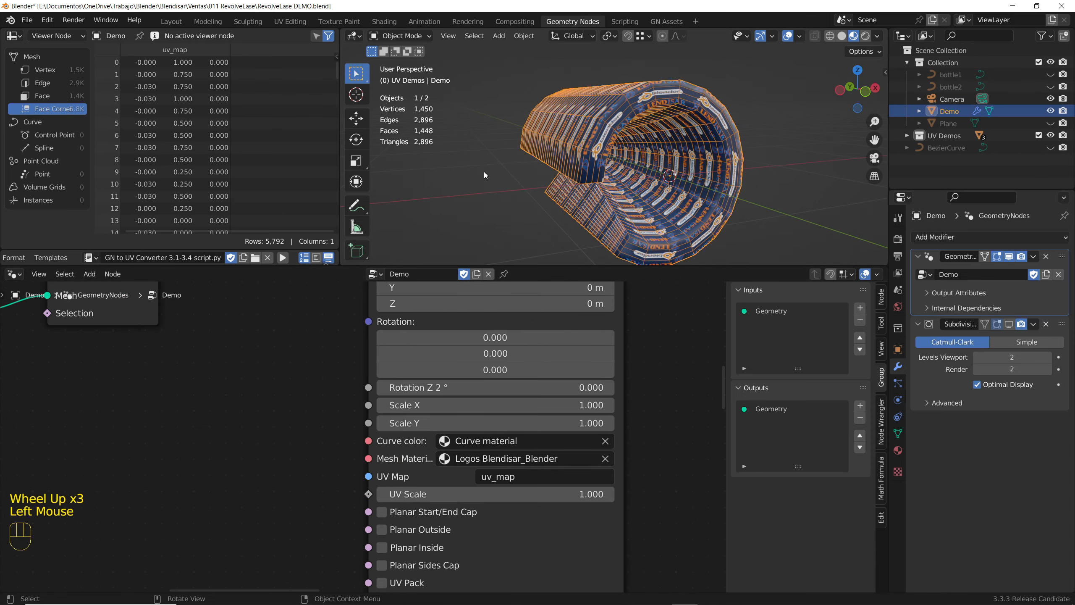
pyautogui.click(282, 257)
pyautogui.press('g')
pyautogui.click(304, 28)
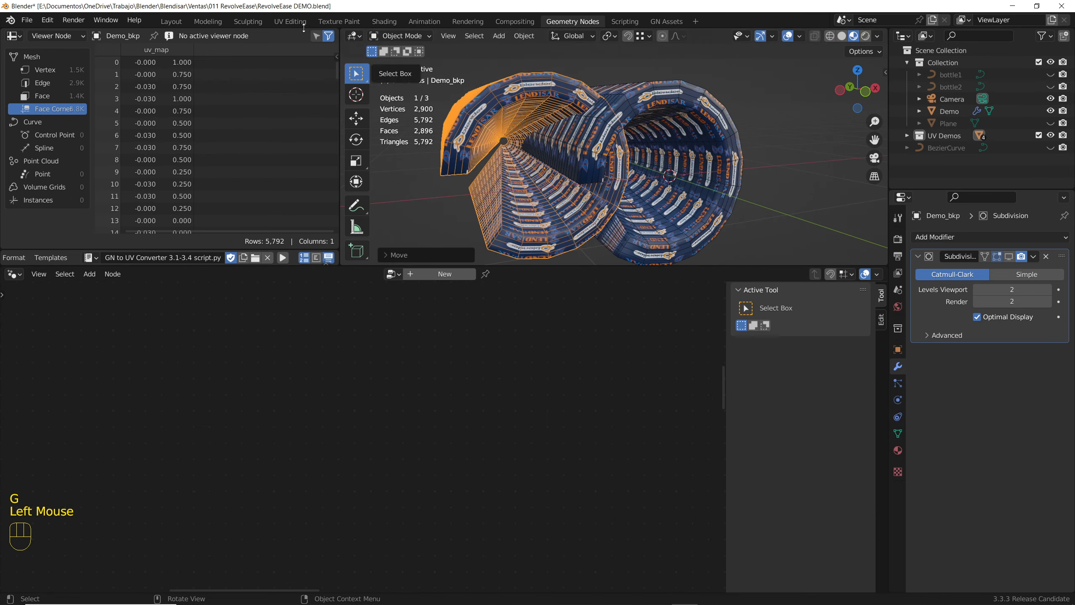
# Inspect the converted copy's unpacked UV layout in the UV Editing workspace
pyautogui.click(296, 21)
pyautogui.scroll(-2, 133, 221)
pyautogui.moveTo(133, 221); pyautogui.dragTo(210, 232, button='middle')
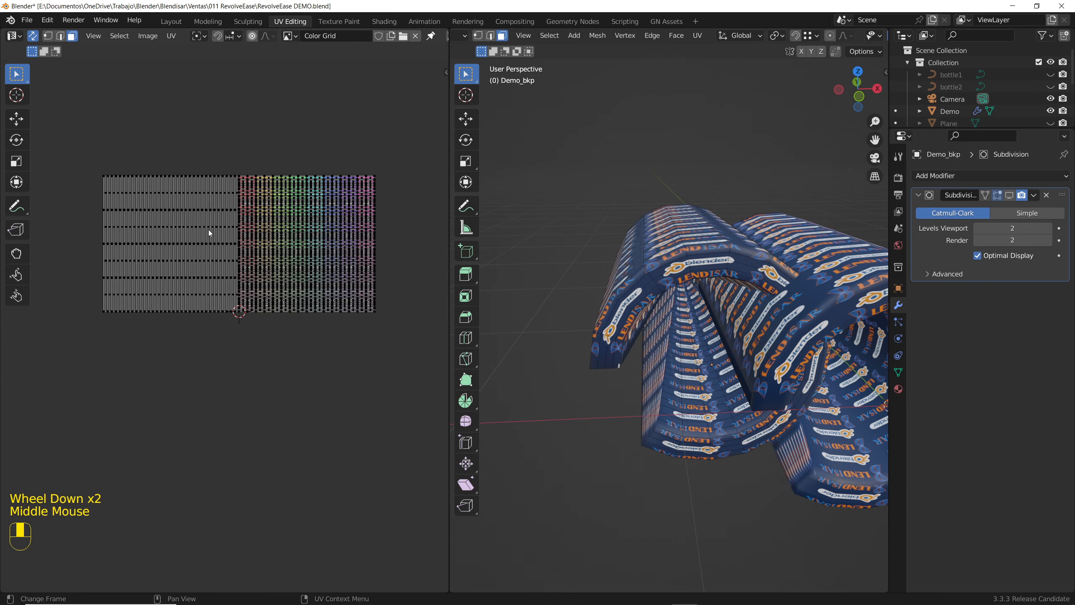
pyautogui.scroll(2, 669, 296)
pyautogui.moveTo(668, 296); pyautogui.dragTo(728, 313, button='middle')
# Return to the Geometry Nodes workspace, delete the converted copy and reselect the original tube
pyautogui.click(573, 21)
pyautogui.press('Delete')
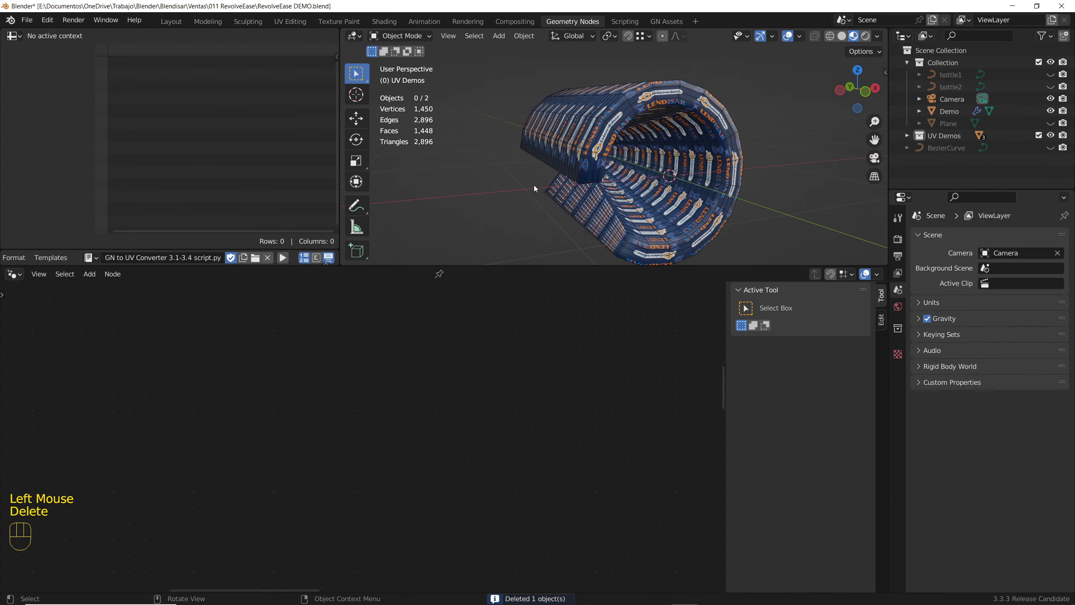
pyautogui.click(535, 186)
# Enable UV Pack on the RevolveEase node
pyautogui.scroll(-1, 410, 444)
pyautogui.moveTo(411, 445); pyautogui.dragTo(410, 471, button='middle')
pyautogui.scroll(4, 411, 472)
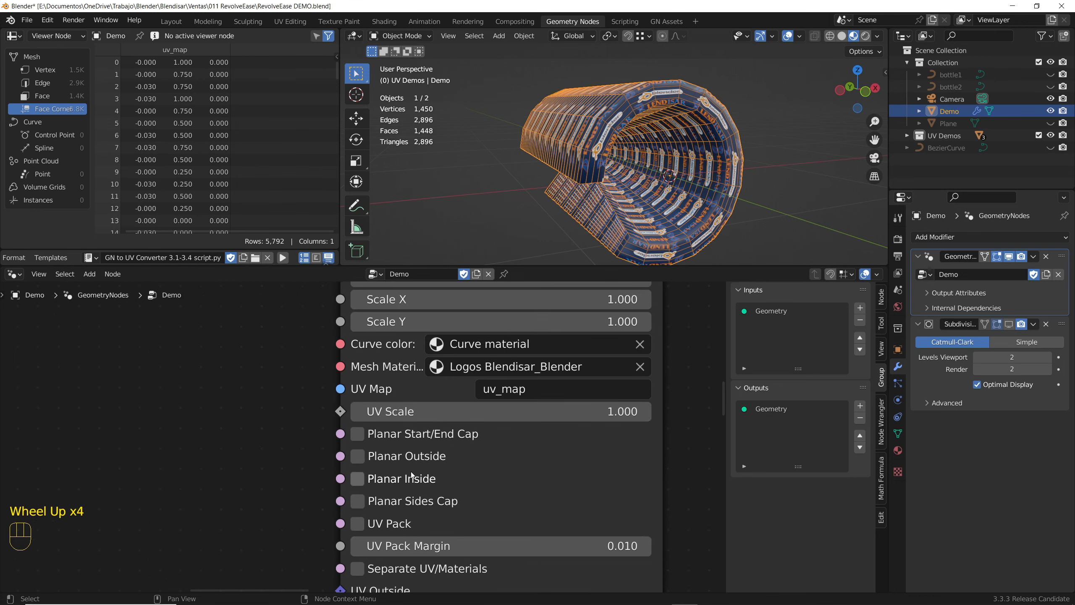
pyautogui.click(376, 527)
pyautogui.scroll(-2, 565, 142)
# Convert the tube with packed UVs using the GN to UV Converter script and move its copy aside
pyautogui.moveTo(565, 143); pyautogui.dragTo(275, 259, button='middle')
pyautogui.click(500, 208)
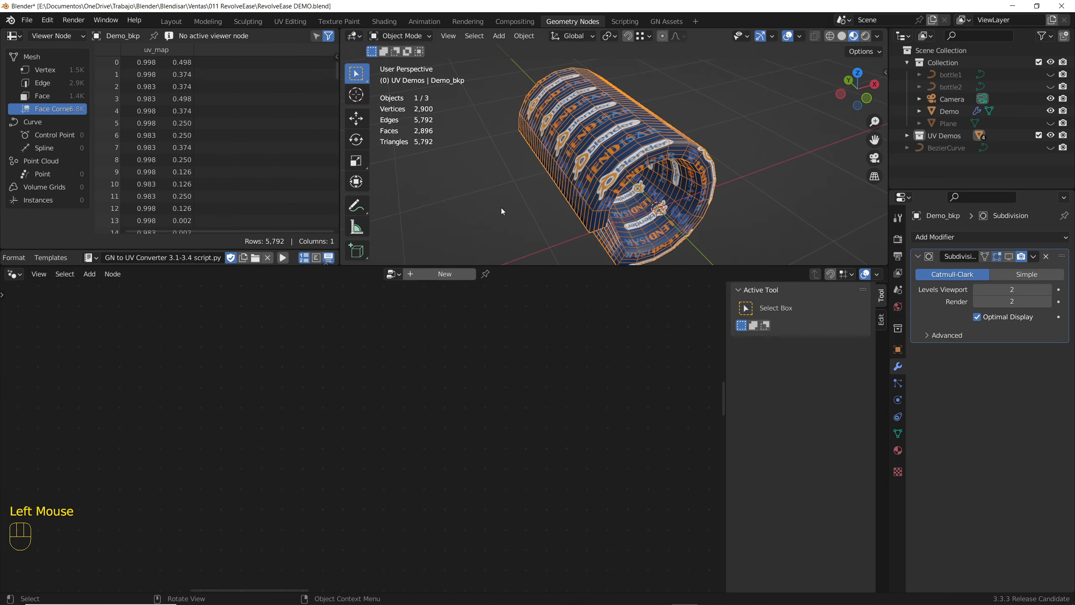
pyautogui.press('g')
pyautogui.click(465, 169)
# Inspect the copy's packed UV layout in the UV Editing workspace, and delete the copy back in Geometry Nodes
pyautogui.click(290, 21)
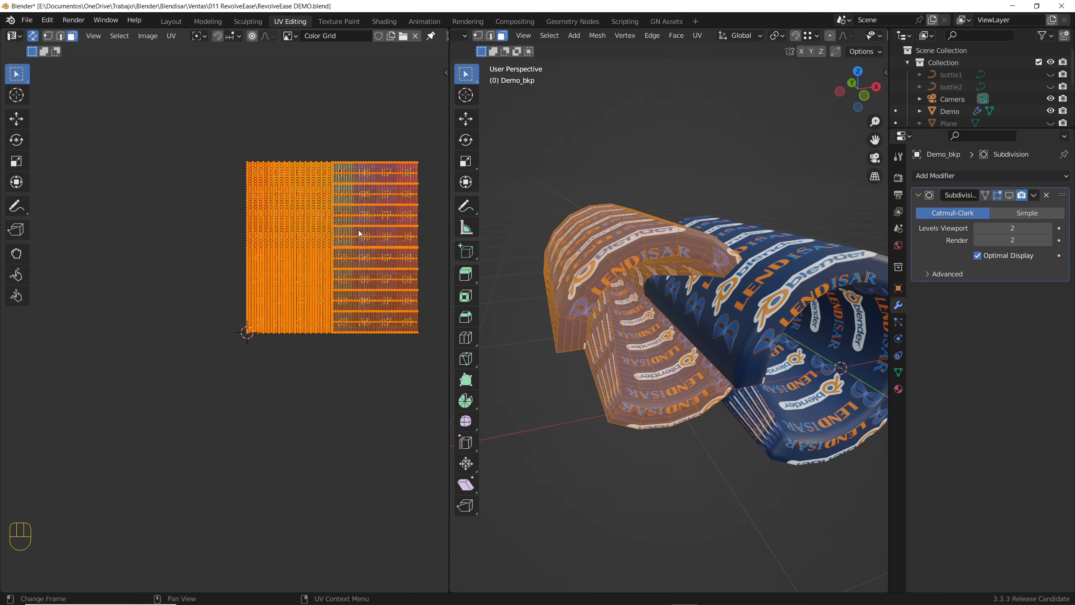
pyautogui.scroll(3, 377, 244)
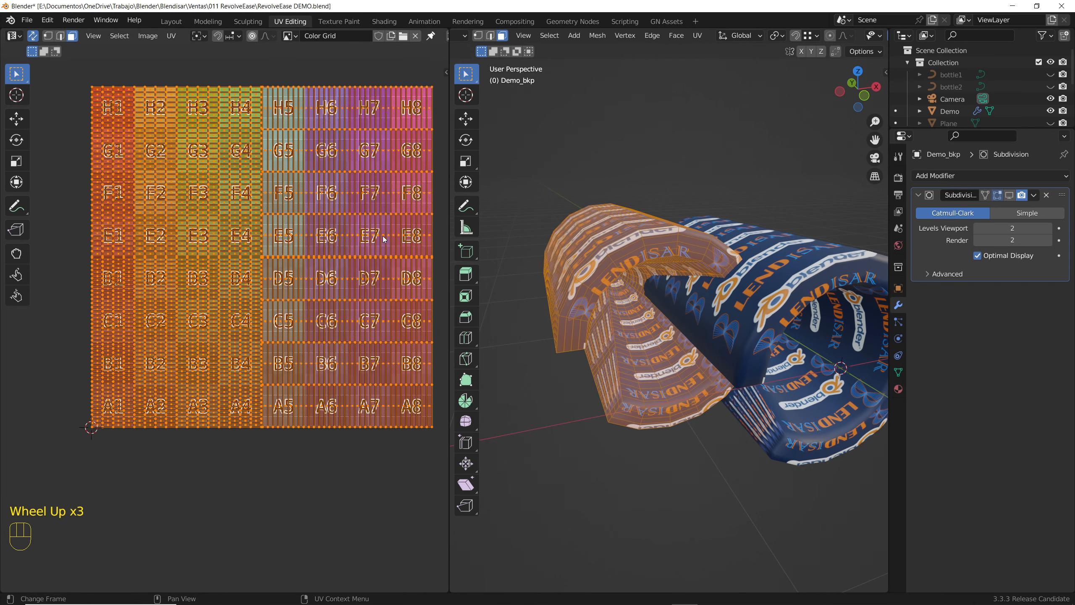
pyautogui.click(572, 21)
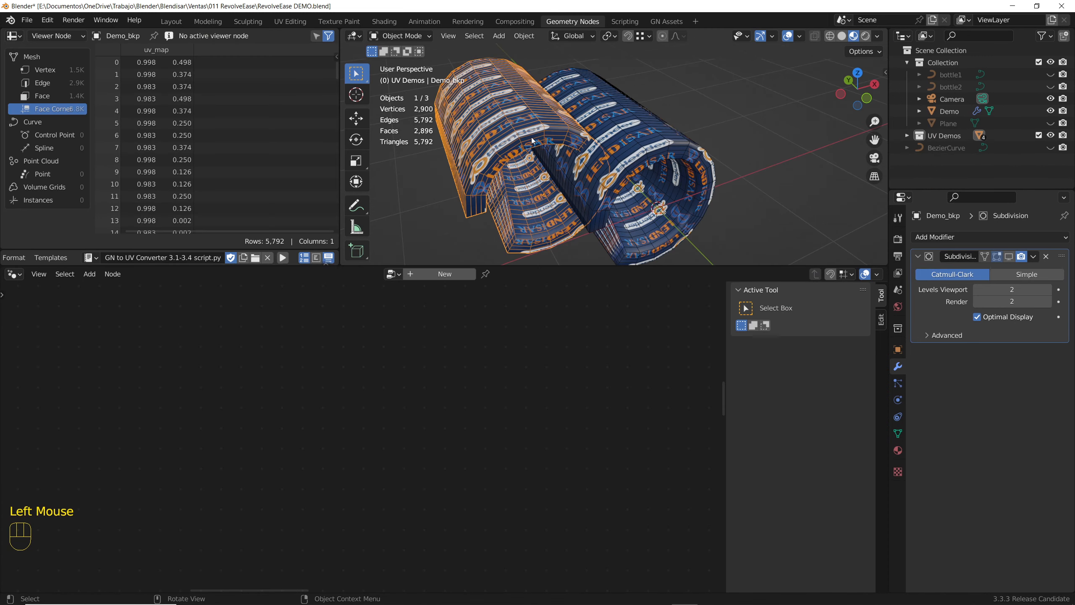
pyautogui.press('Delete')
pyautogui.click(531, 137)
pyautogui.moveTo(521, 237); pyautogui.dragTo(569, 169, button='middle')
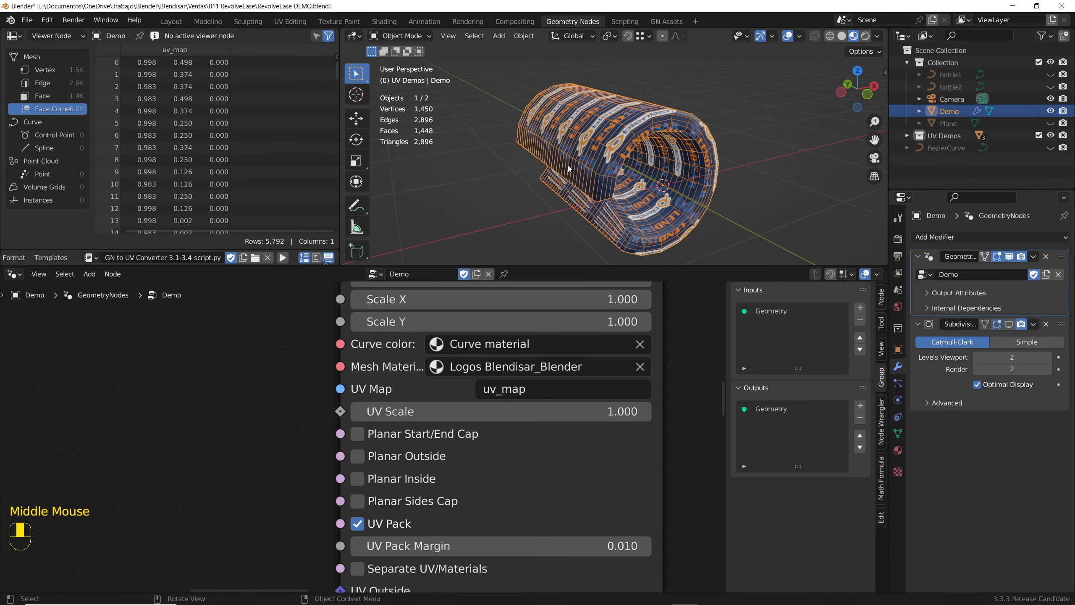
pyautogui.moveTo(574, 231); pyautogui.dragTo(727, 108, button='middle')
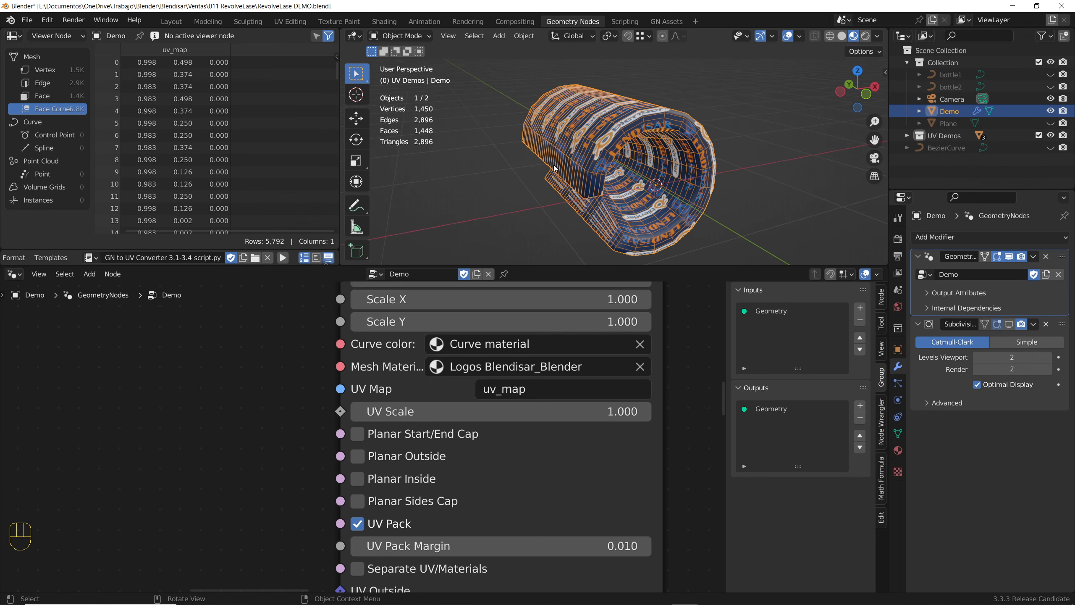
# Enable Planar Start/End Cap on the RevolveEase node and check the texture on the tube's caps
pyautogui.click(363, 436)
pyautogui.moveTo(608, 171)
pyautogui.mouseDown(button='middle')
pyautogui.moveTo(725, 154)
pyautogui.moveTo(465, 180)
pyautogui.moveTo(743, 192)
pyautogui.moveTo(610, 185)
pyautogui.mouseUp(button='middle')
pyautogui.click(725, 154)
pyautogui.scroll(-2, 712, 147)
pyautogui.scroll(-2, 744, 191)
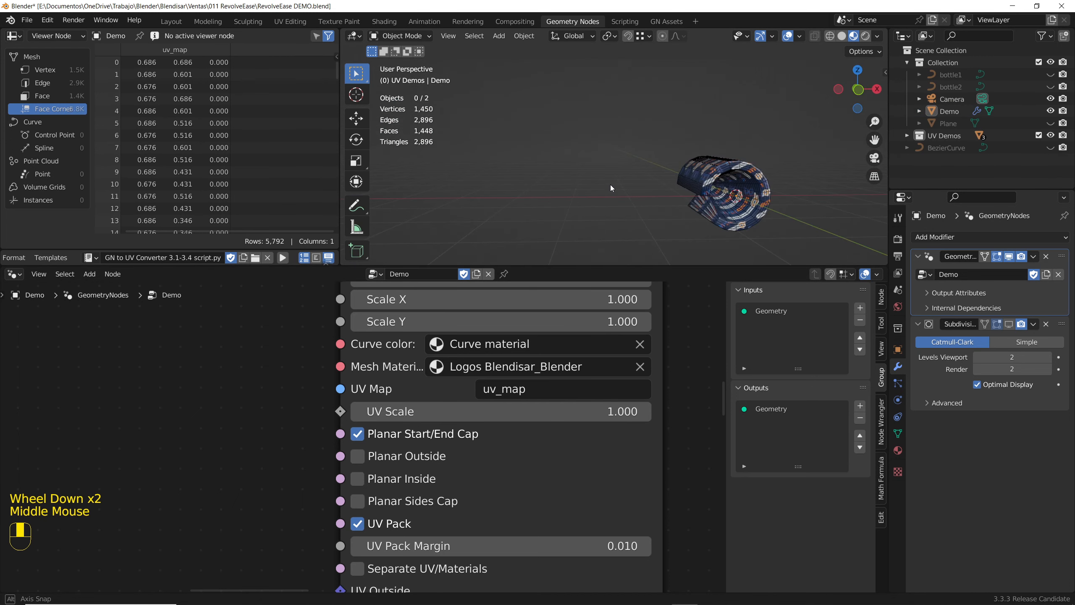
pyautogui.scroll(1, 754, 192)
pyautogui.scroll(2, 754, 192)
pyautogui.moveTo(753, 192); pyautogui.dragTo(653, 191, button='middle')
pyautogui.scroll(3, 654, 190)
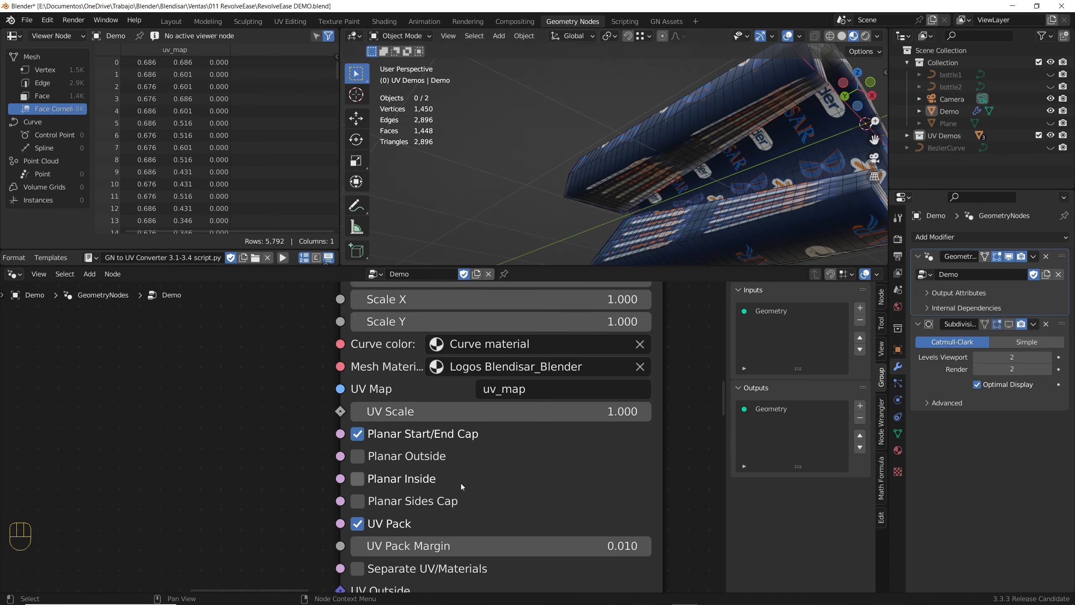
# Enable Planar Sides Cap and check the texture along the tube's open sides
pyautogui.click(401, 510)
pyautogui.scroll(-2, 583, 207)
pyautogui.moveTo(583, 206); pyautogui.dragTo(654, 202, button='middle')
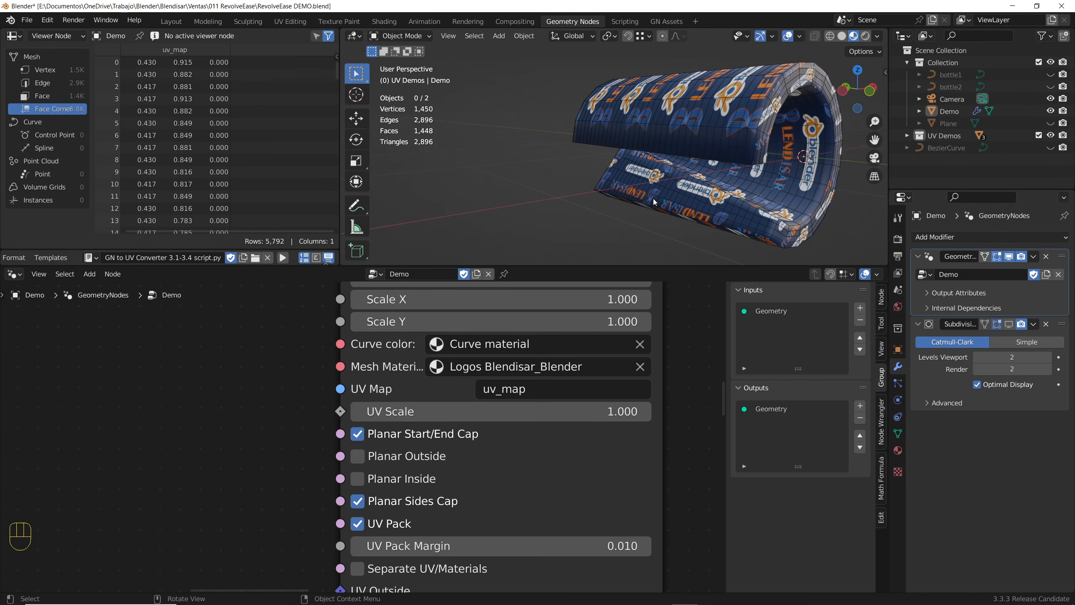
# Run the GN to UV Converter script on the planar-capped tube with attribute uv_map and move the copy beside it
pyautogui.click(669, 113)
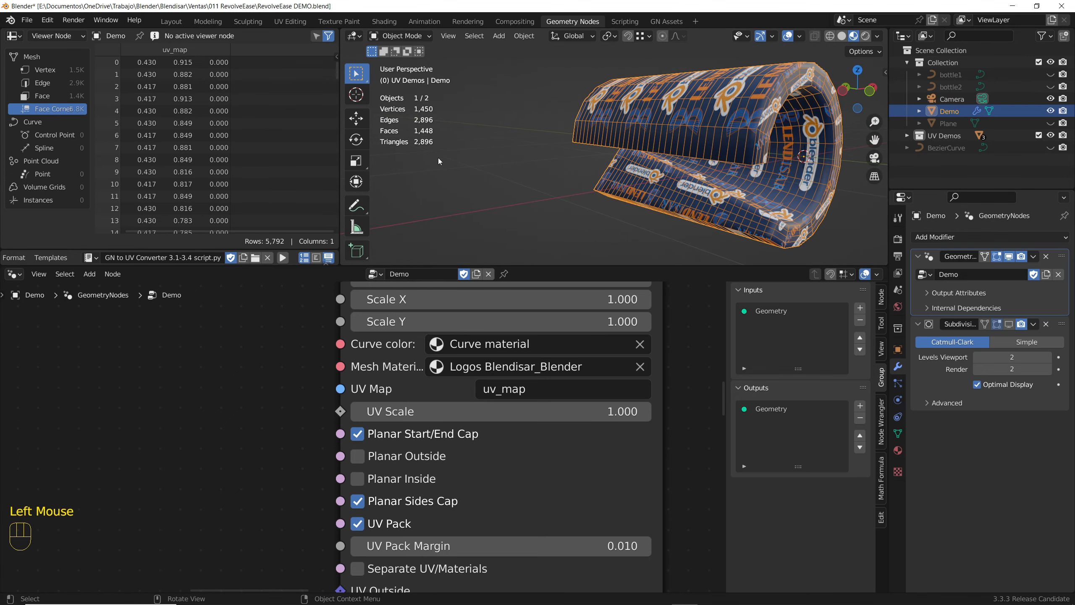
pyautogui.click(283, 257)
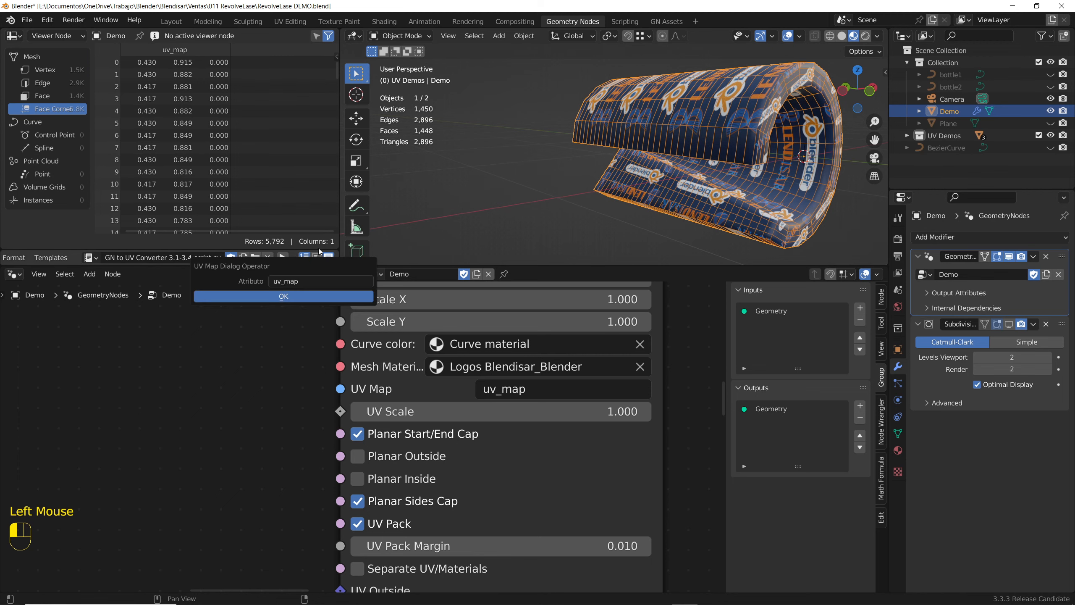
pyautogui.click(375, 296)
pyautogui.press('g')
pyautogui.click(407, 181)
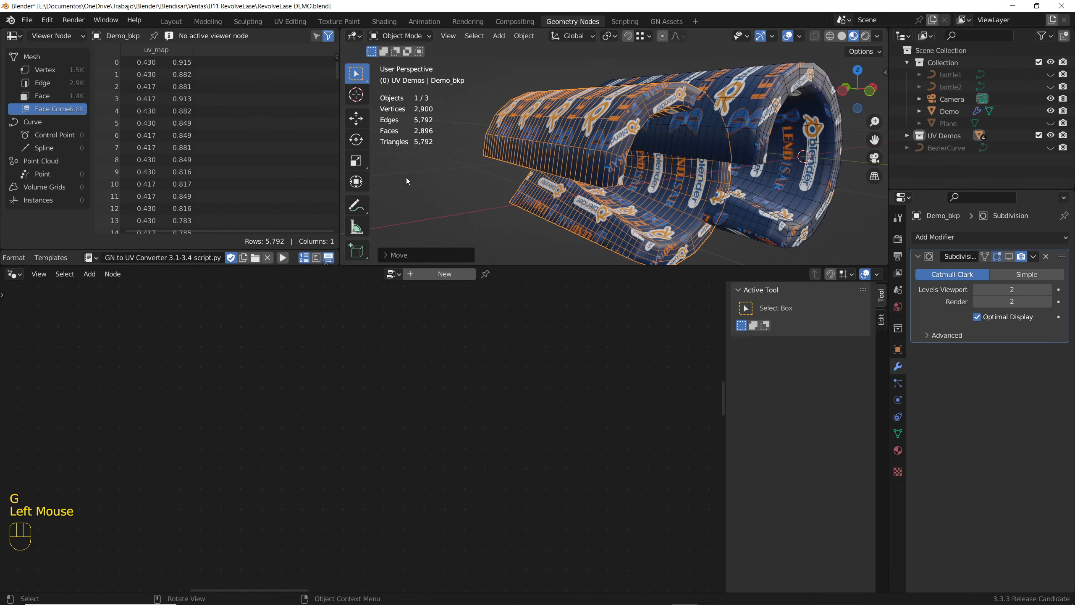
# Examine the packed UV islands of the planar caps in the UV Editing workspace, and leave Edit Mode
pyautogui.click(295, 24)
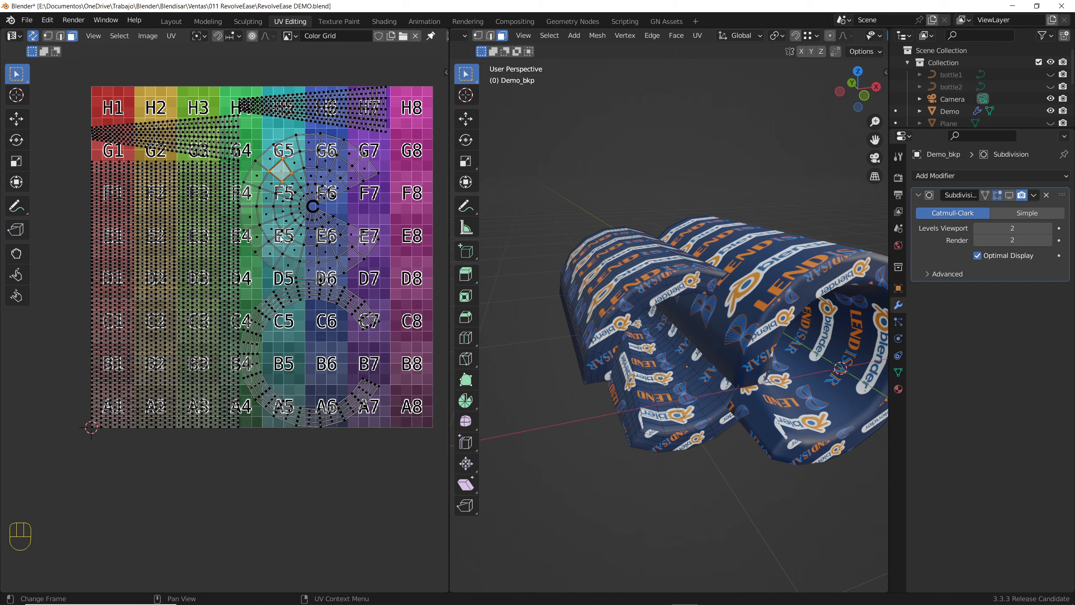
pyautogui.moveTo(688, 314); pyautogui.dragTo(657, 326, button='middle')
pyautogui.press('Tab')
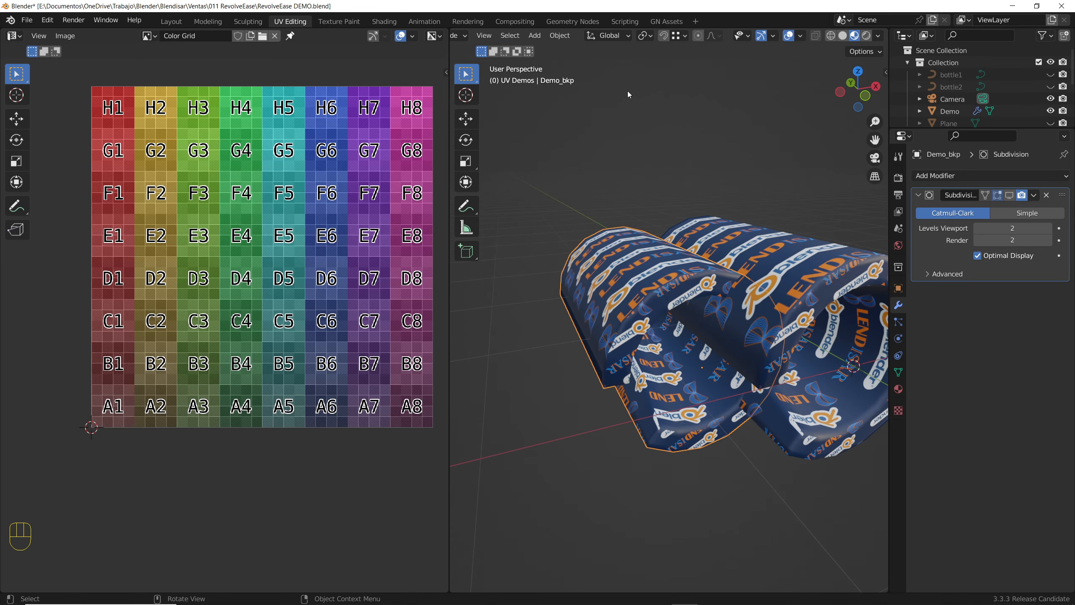
# Delete the planar-capped copy in the Geometry Nodes workspace and select the original tube again
pyautogui.click(580, 21)
pyautogui.click(654, 116)
pyautogui.click(534, 123)
pyautogui.press('Delete')
pyautogui.click(605, 127)
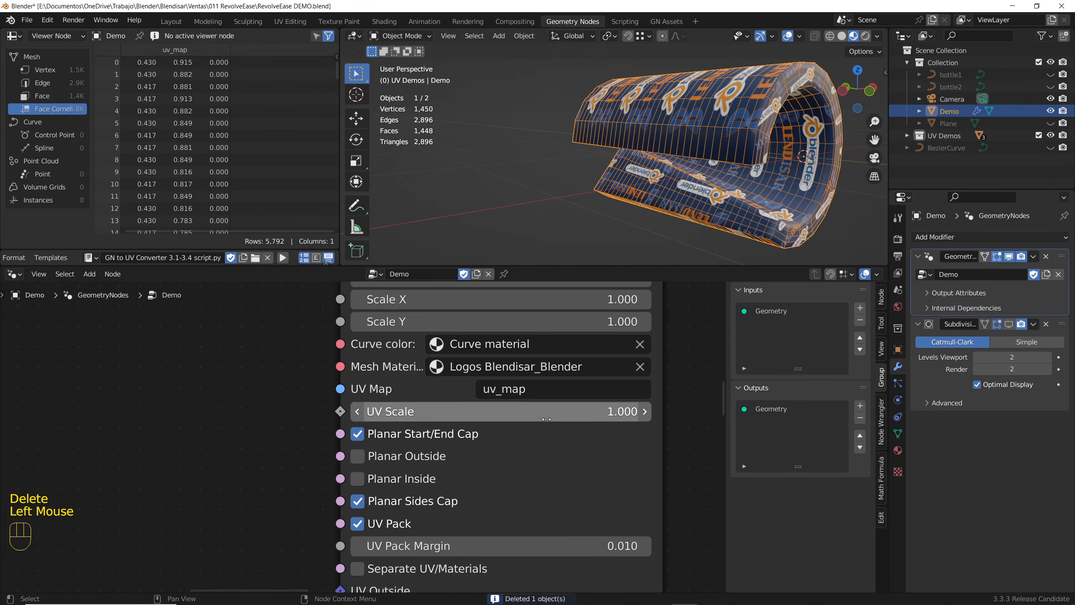
# Assign Logo Blender as the Mesh Material, hide the wireframe overlay and check where the logo falls on the tube
pyautogui.click(529, 366)
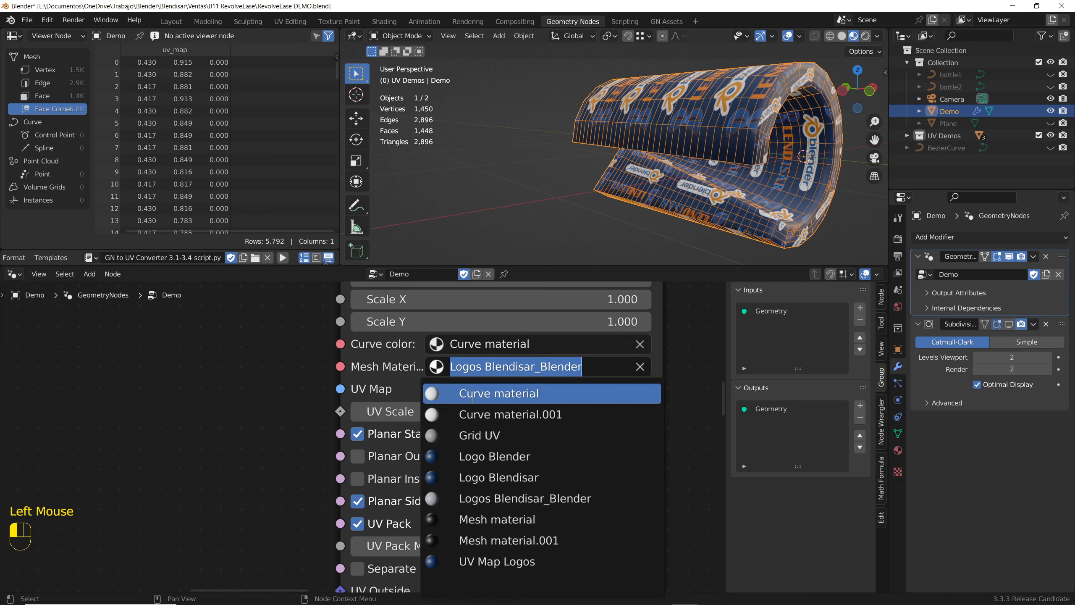
pyautogui.click(474, 442)
pyautogui.scroll(-2, 640, 173)
pyautogui.moveTo(627, 171)
pyautogui.mouseDown(button='middle')
pyautogui.moveTo(660, 178)
pyautogui.moveTo(617, 178)
pyautogui.mouseUp(button='middle')
pyautogui.click(799, 36)
pyautogui.click(719, 173)
pyautogui.scroll(4, 698, 174)
pyautogui.scroll(-2, 609, 195)
pyautogui.scroll(3, 598, 211)
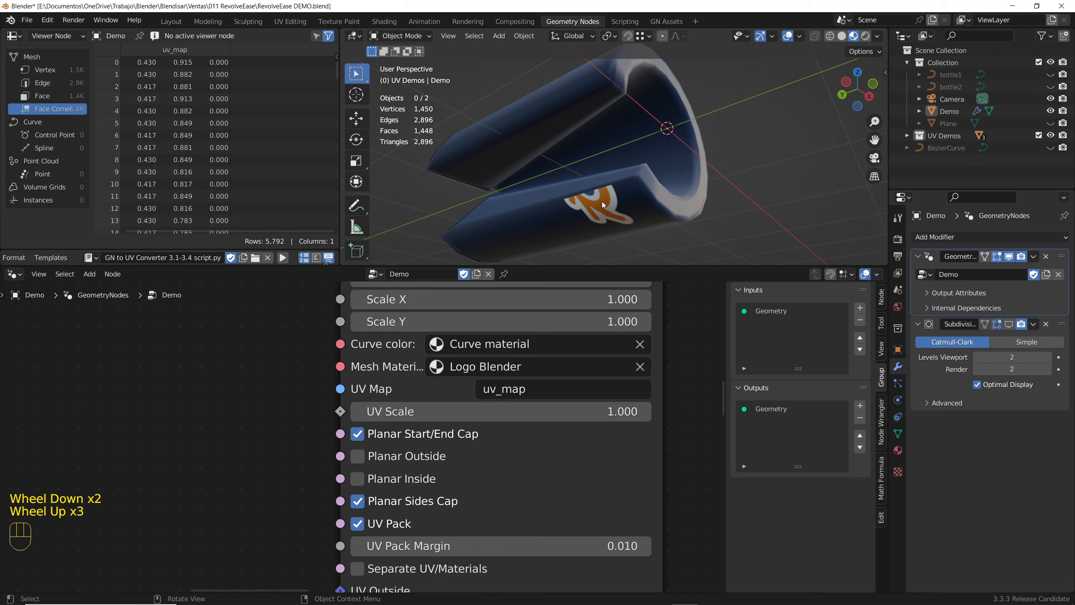
pyautogui.scroll(-2, 600, 209)
pyautogui.moveTo(600, 209); pyautogui.dragTo(612, 144, button='middle')
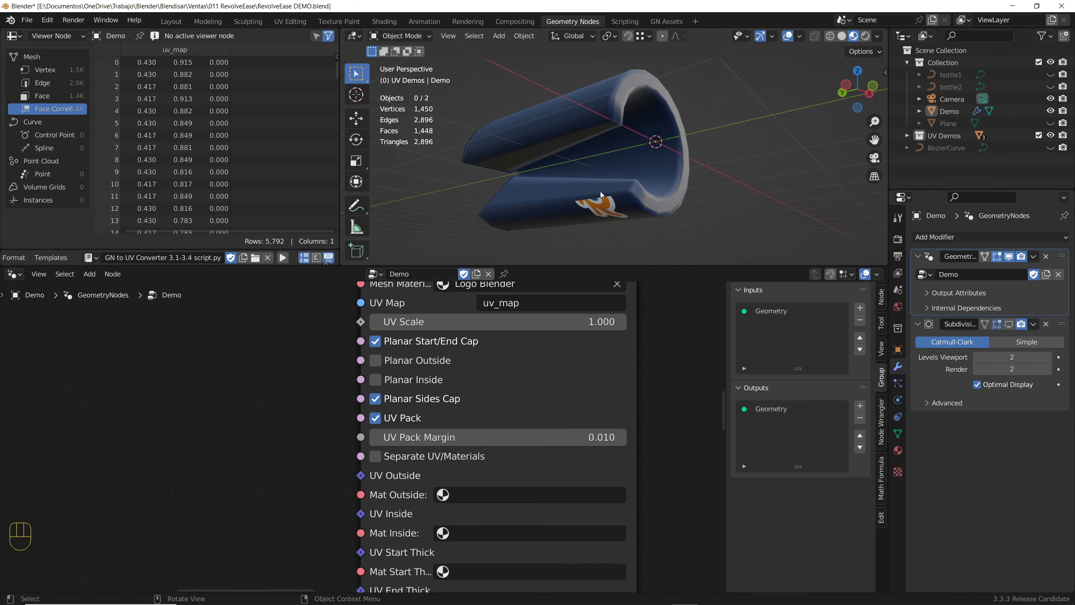
# Enable Separate UV/Materials on the RevolveEase node and check the tube from several sides
pyautogui.moveTo(600, 191); pyautogui.dragTo(578, 181, button='middle')
pyautogui.scroll(5, 390, 427)
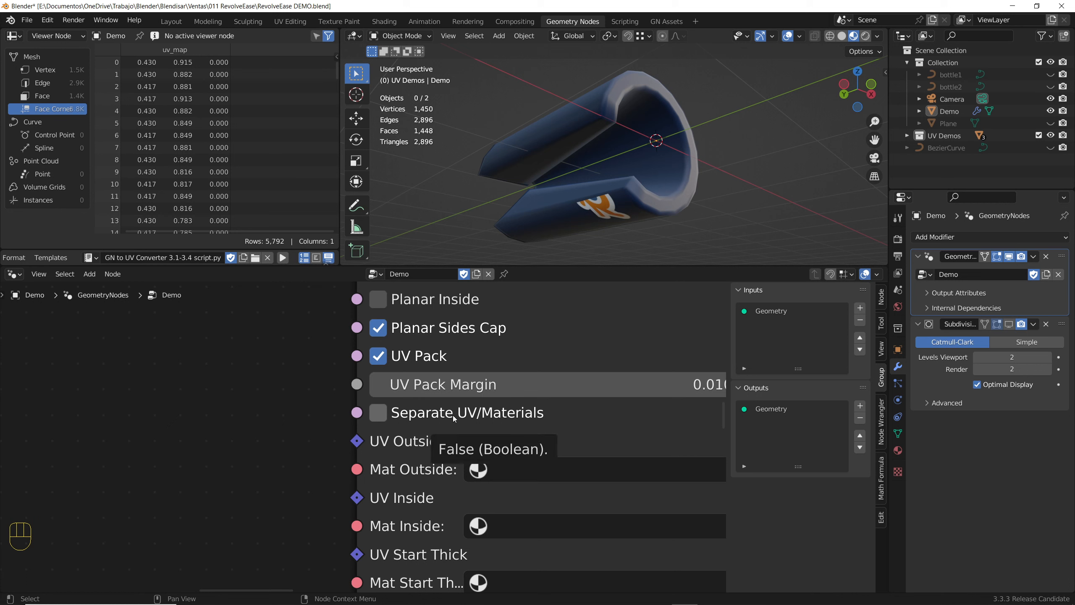
pyautogui.click(386, 413)
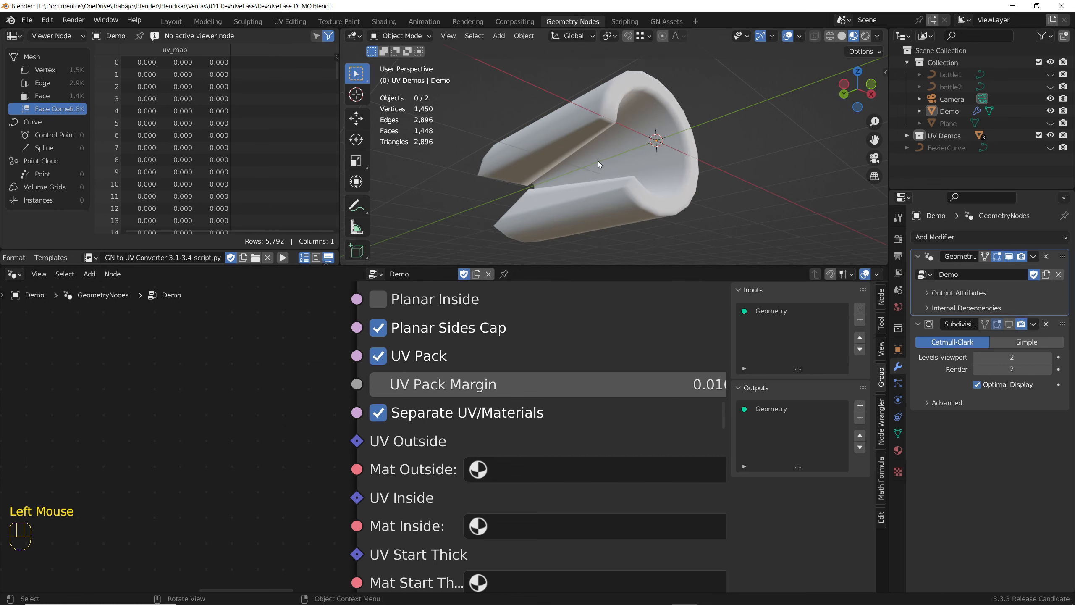
pyautogui.moveTo(598, 160); pyautogui.dragTo(454, 334, button='middle')
pyautogui.scroll(-2, 600, 156)
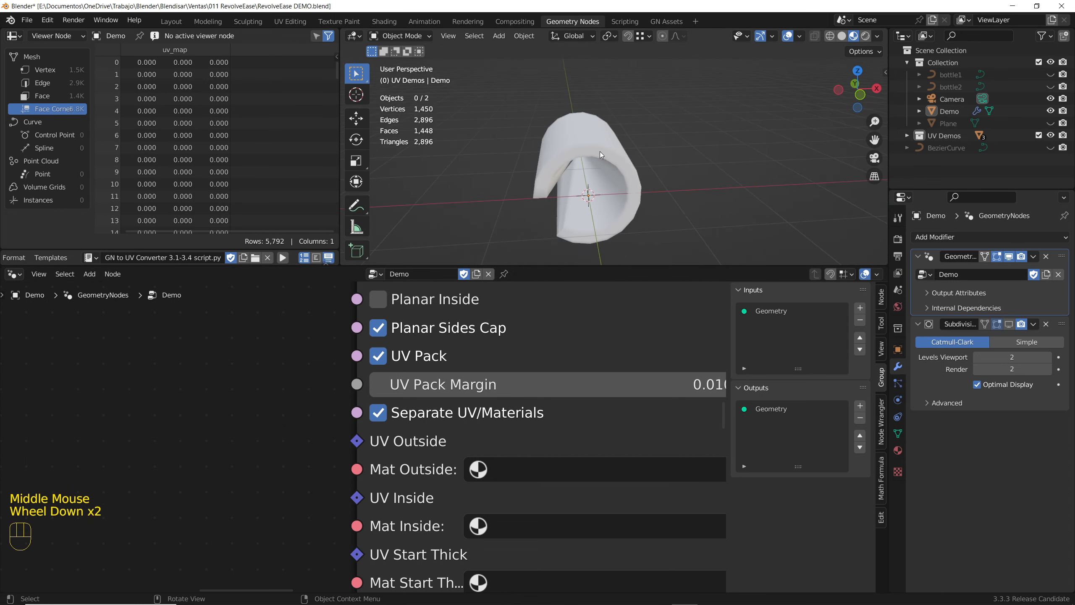
pyautogui.moveTo(599, 151); pyautogui.dragTo(588, 136, button='middle')
# Assign the Logo Blender material to the Mat Outside input
pyautogui.scroll(-1, 462, 478)
pyautogui.moveTo(461, 483); pyautogui.dragTo(406, 412, button='middle')
pyautogui.click(453, 401)
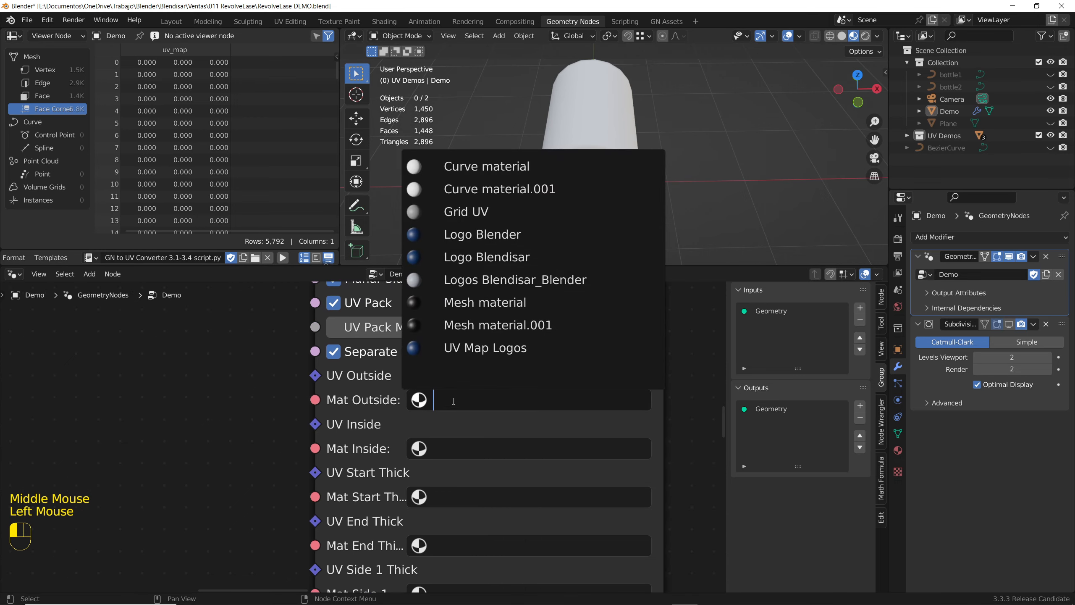
pyautogui.click(482, 234)
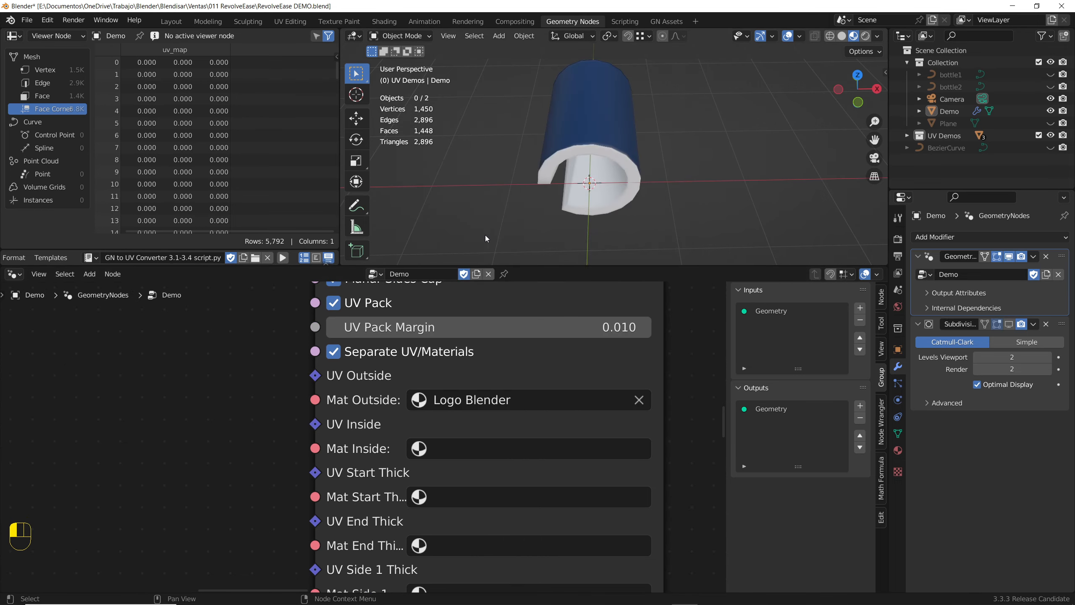
# In the GN Assets workspace, add the Revolve - UV Custom asset from the Revolve catalog beside the RevolveEase node's separate UV inputs
pyautogui.scroll(-4, 438, 376)
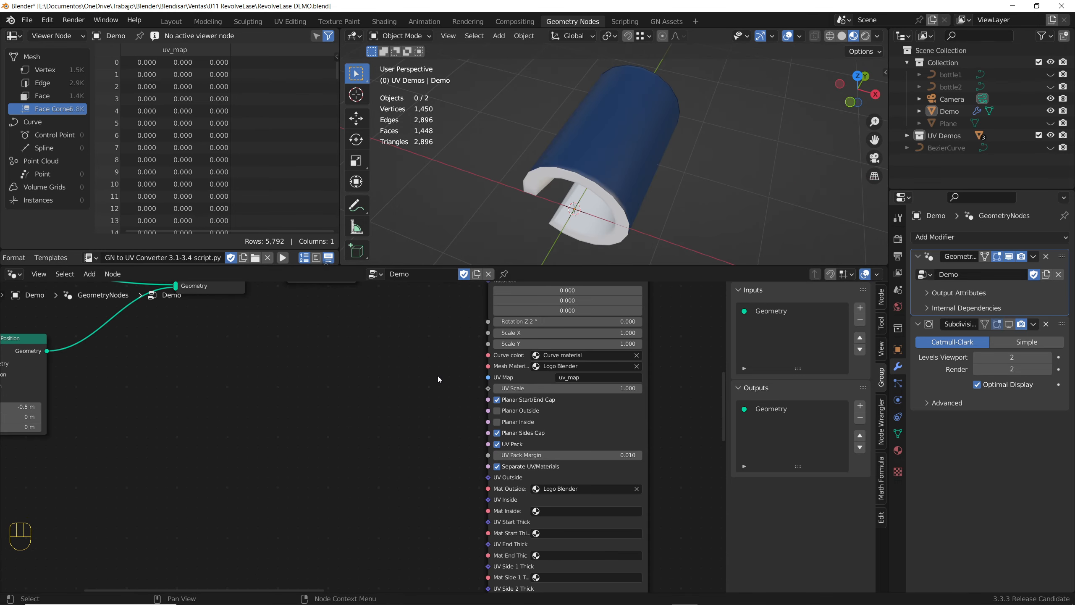
pyautogui.click(658, 22)
pyautogui.moveTo(375, 510); pyautogui.dragTo(629, 463, button='middle')
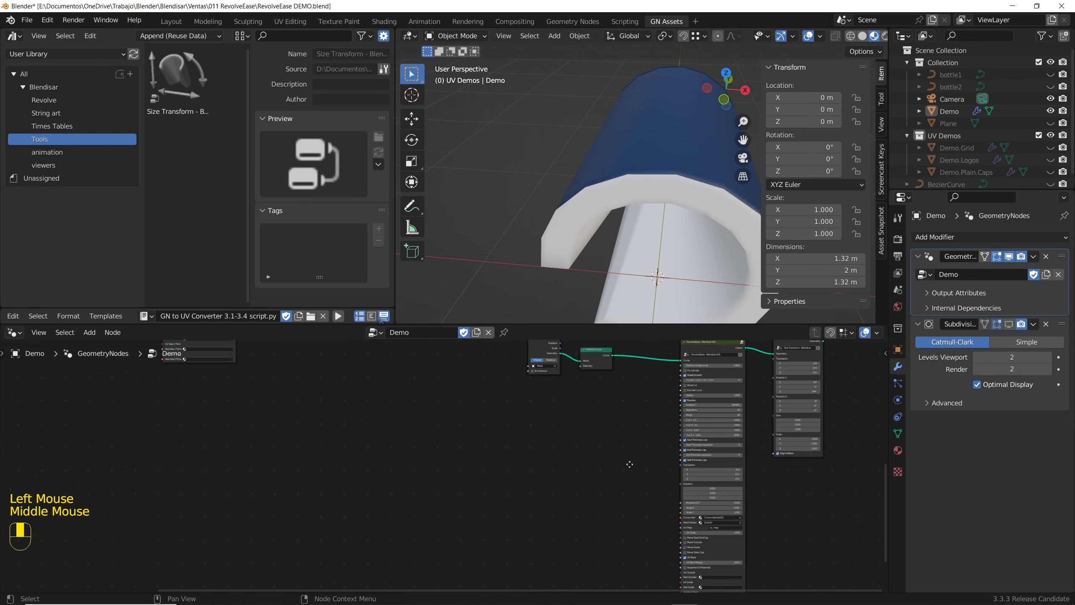
pyautogui.scroll(-5, 613, 462)
pyautogui.moveTo(419, 385); pyautogui.dragTo(442, 452, button='middle')
pyautogui.scroll(11, 505, 478)
pyautogui.scroll(3, 439, 437)
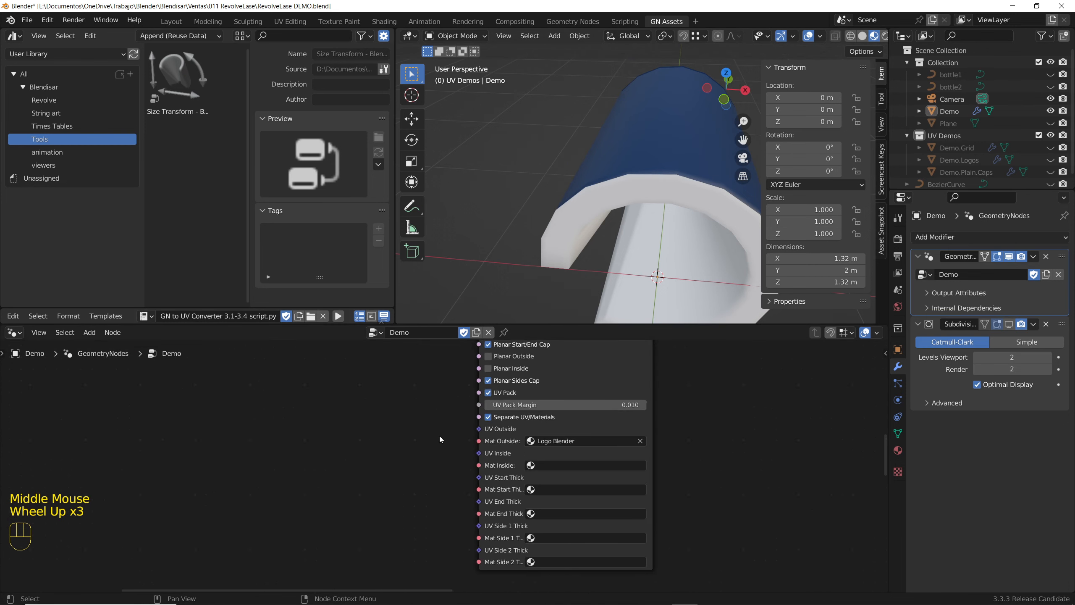
pyautogui.click(40, 99)
pyautogui.moveTo(177, 79); pyautogui.dragTo(252, 464)
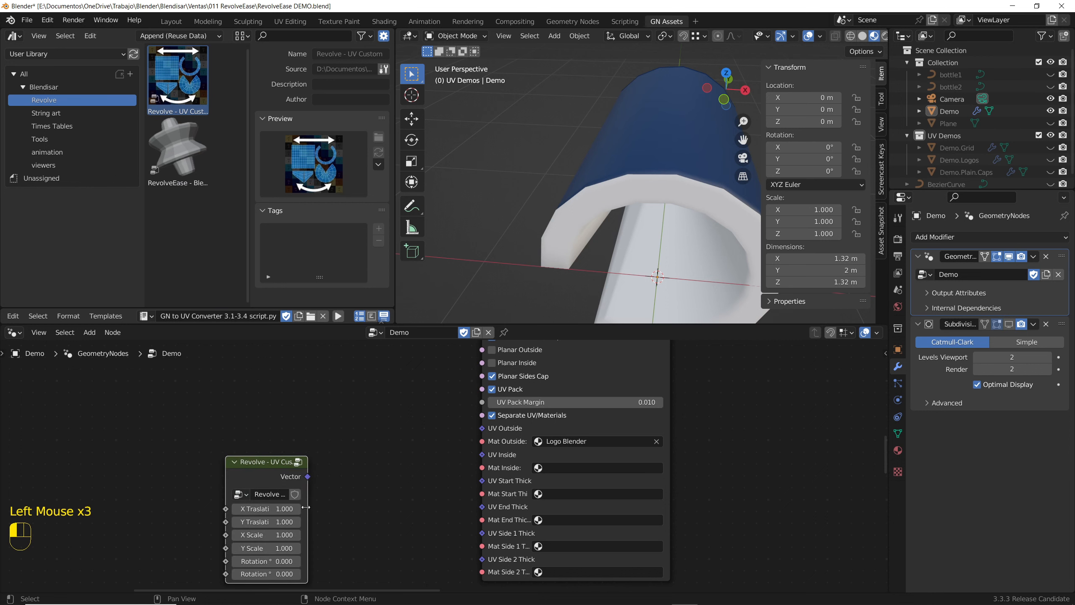
# Widen the Revolve - UV Custom node, connect its Vector output to UV Outside and check the logo on the tube
pyautogui.moveTo(306, 508); pyautogui.dragTo(362, 508)
pyautogui.moveTo(362, 508); pyautogui.dragTo(362, 423, button='middle')
pyautogui.scroll(4, 362, 424)
pyautogui.moveTo(331, 426); pyautogui.dragTo(534, 403)
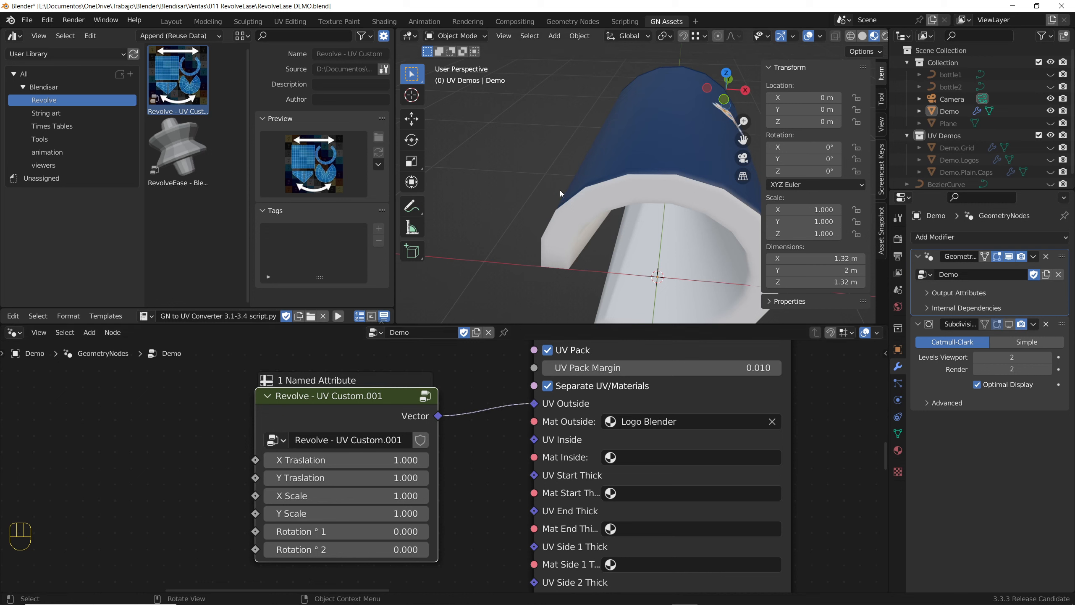
pyautogui.scroll(-3, 665, 167)
pyautogui.scroll(-2, 665, 167)
pyautogui.moveTo(643, 178)
pyautogui.mouseDown(button='middle')
pyautogui.moveTo(665, 166)
pyautogui.moveTo(654, 178)
pyautogui.mouseUp(button='middle')
pyautogui.scroll(4, 666, 166)
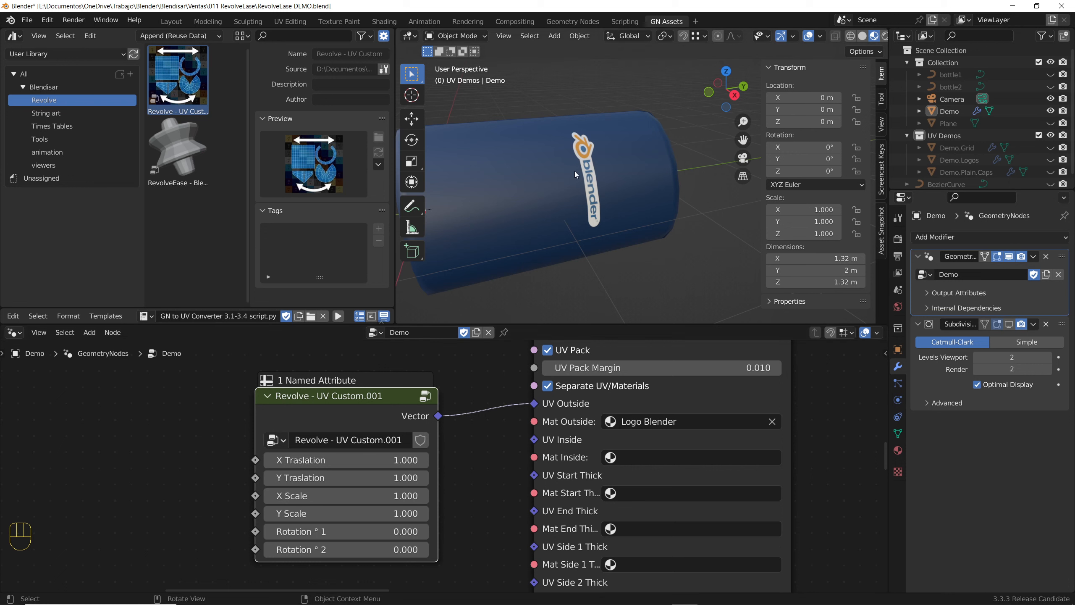
pyautogui.moveTo(576, 175); pyautogui.dragTo(589, 176, button='middle')
# Try other X Scale values, such as 1.1, on the custom UV node and restore it to 1
pyautogui.click(423, 496)
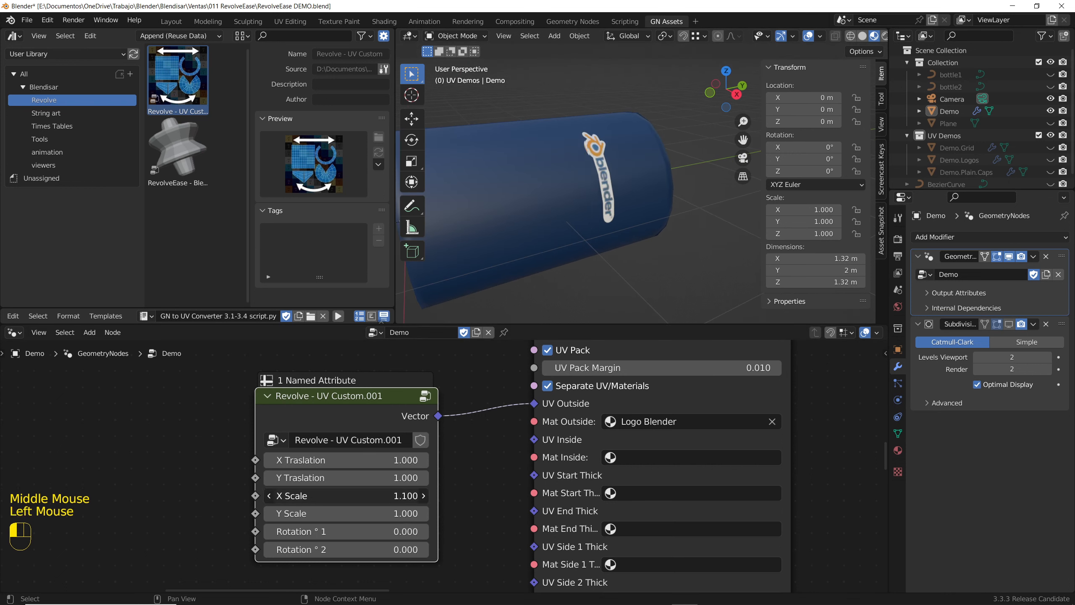
pyautogui.moveTo(370, 499); pyautogui.dragTo(349, 514)
pyautogui.click(366, 499)
pyautogui.write('1')
pyautogui.press('Return')
pyautogui.hotkey('ctrl', 'z')
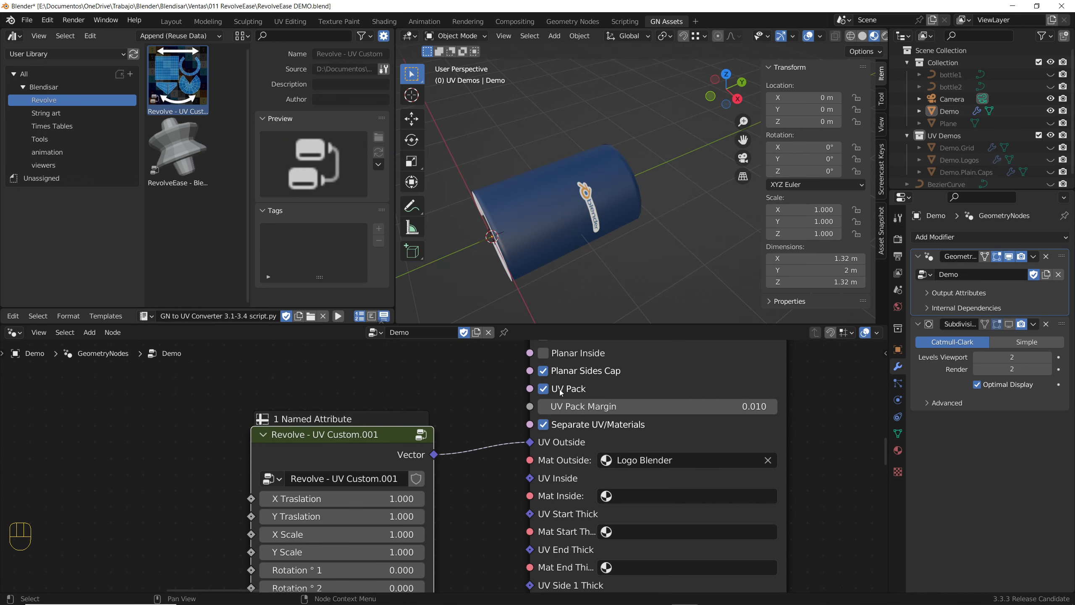
# Disable UV Pack and position the outside logo with X Translation 1.5, Y Translation 11.6 and Y Scale 0.6
pyautogui.moveTo(360, 499)
pyautogui.mouseDown()
pyautogui.moveTo(340, 500)
pyautogui.moveTo(355, 516)
pyautogui.moveTo(363, 503)
pyautogui.mouseUp()
pyautogui.write('1.9')
pyautogui.press('Return')
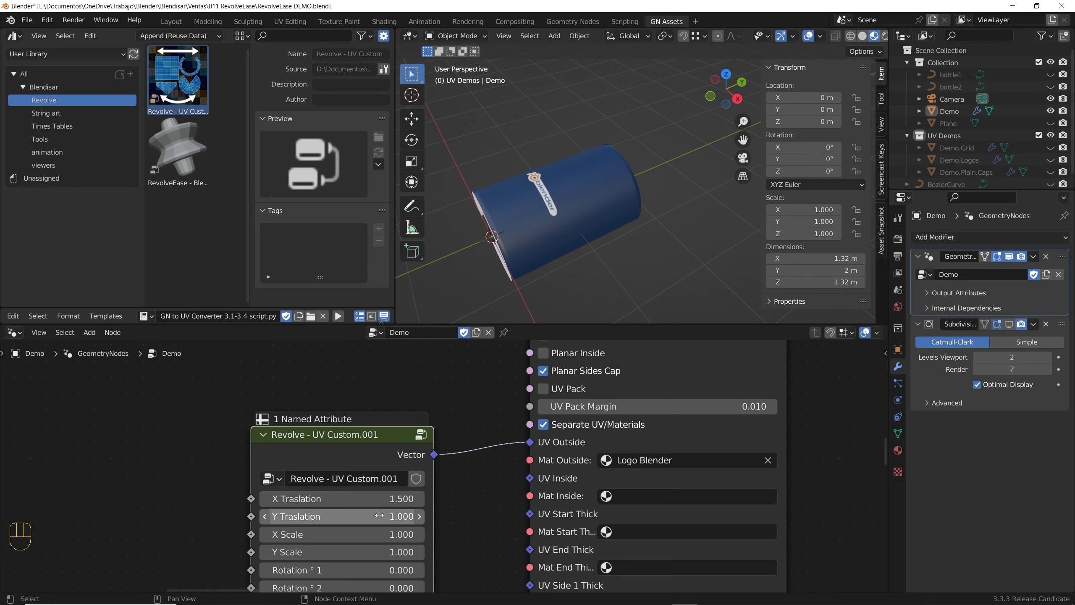
pyautogui.moveTo(401, 519)
pyautogui.mouseDown()
pyautogui.moveTo(368, 519)
pyautogui.moveTo(423, 519)
pyautogui.mouseUp()
pyautogui.moveTo(583, 273); pyautogui.dragTo(579, 260, button='middle')
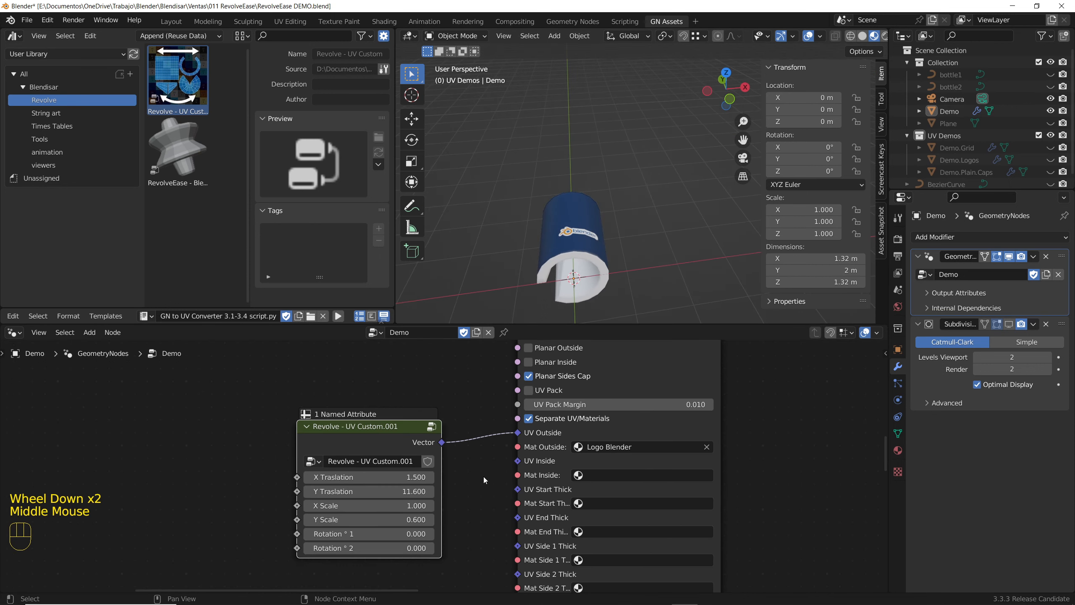
# Move the custom UV node up, duplicate it below and connect the copy's Vector output to UV Inside
pyautogui.moveTo(389, 446); pyautogui.dragTo(363, 377)
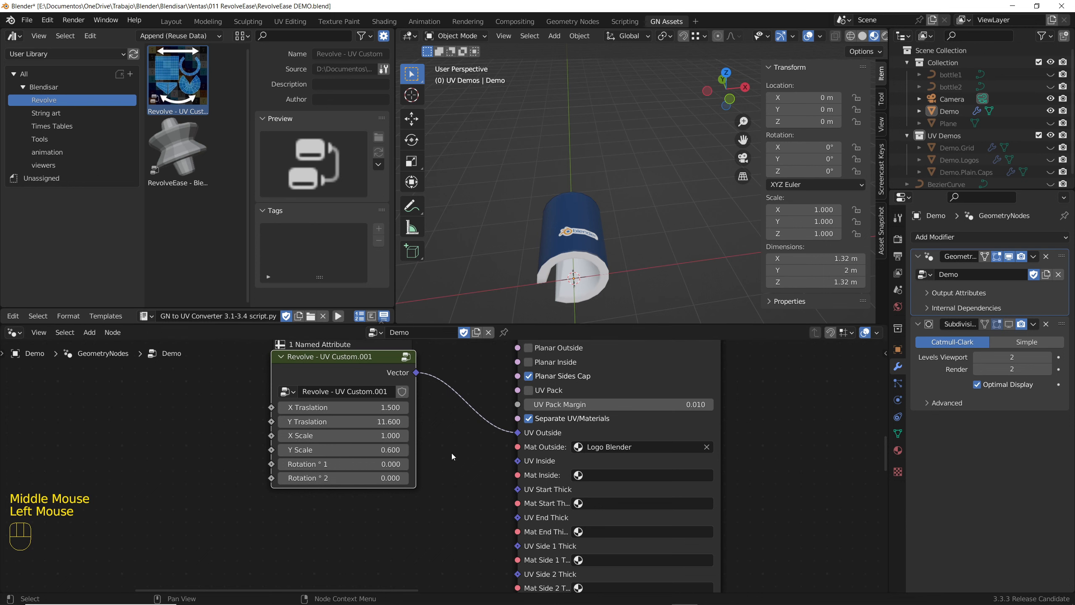
pyautogui.moveTo(411, 430); pyautogui.dragTo(424, 415, button='middle')
pyautogui.hotkey('shift', 'd')
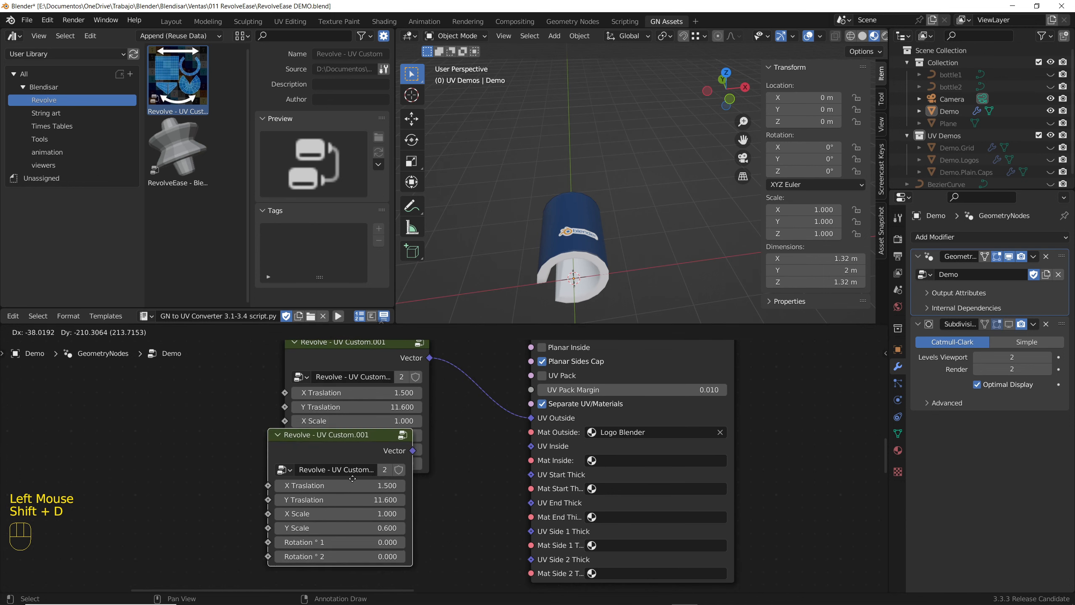
pyautogui.click(422, 510)
# Assign the Logo Blendisar material to Mat Inside and look into the tube's interior
pyautogui.click(591, 460)
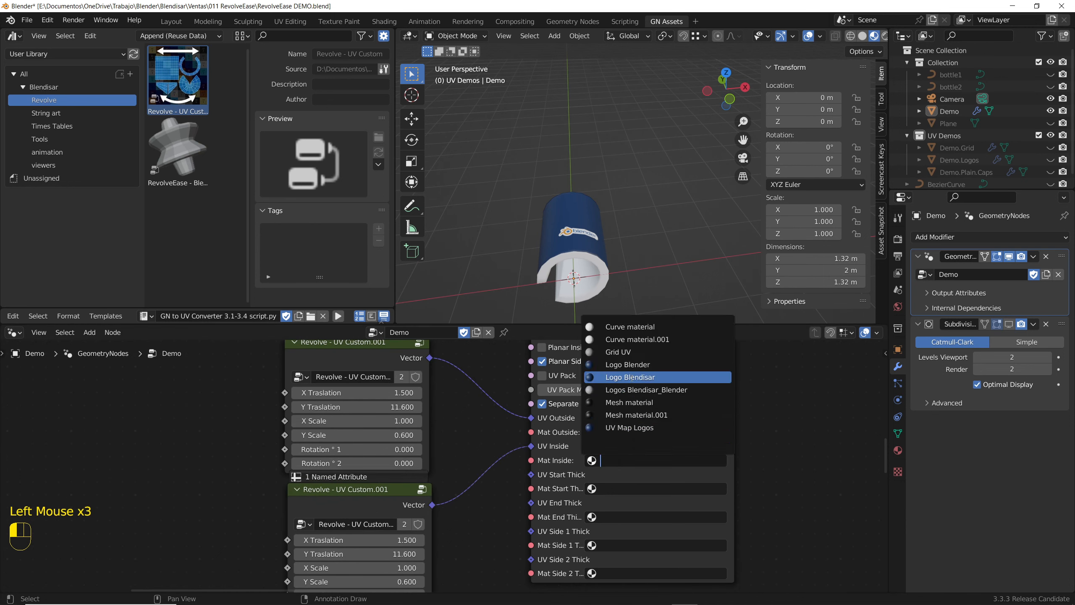
pyautogui.click(631, 376)
pyautogui.moveTo(635, 238); pyautogui.dragTo(551, 224, button='middle')
pyautogui.scroll(-2, 580, 245)
pyautogui.scroll(2, 580, 245)
pyautogui.scroll(2, 565, 256)
# Set the inside custom UV node's Y Translation to 6.3 and check the inner logo's position
pyautogui.moveTo(419, 554); pyautogui.dragTo(418, 503, button='middle')
pyautogui.scroll(3, 418, 503)
pyautogui.moveTo(417, 504); pyautogui.dragTo(400, 504)
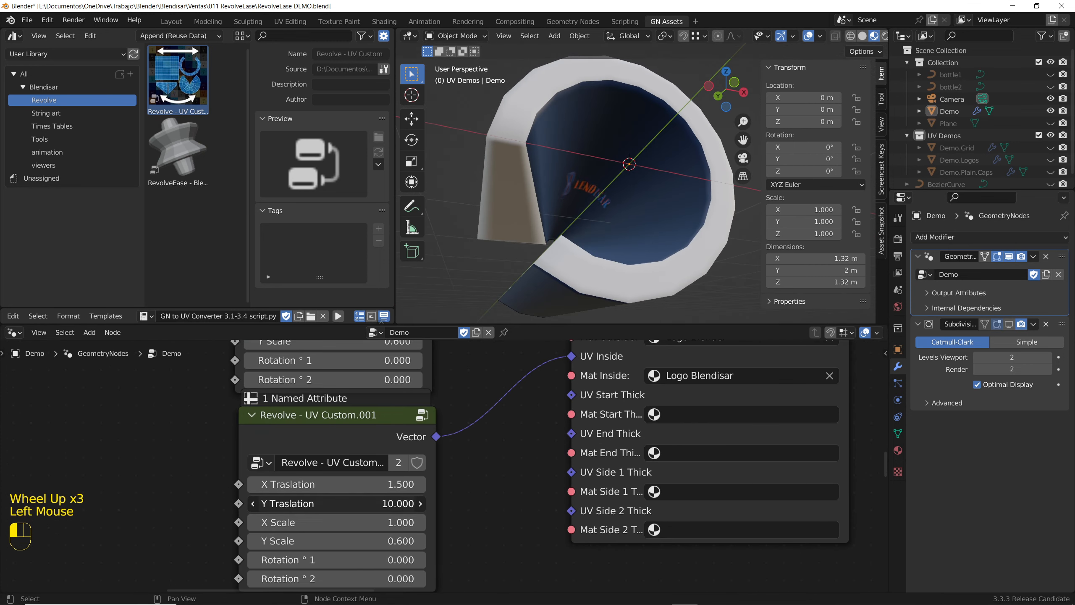
pyautogui.scroll(-2, 555, 229)
pyautogui.moveTo(554, 229)
pyautogui.mouseDown(button='middle')
pyautogui.moveTo(552, 187)
pyautogui.moveTo(550, 279)
pyautogui.moveTo(569, 243)
pyautogui.mouseUp(button='middle')
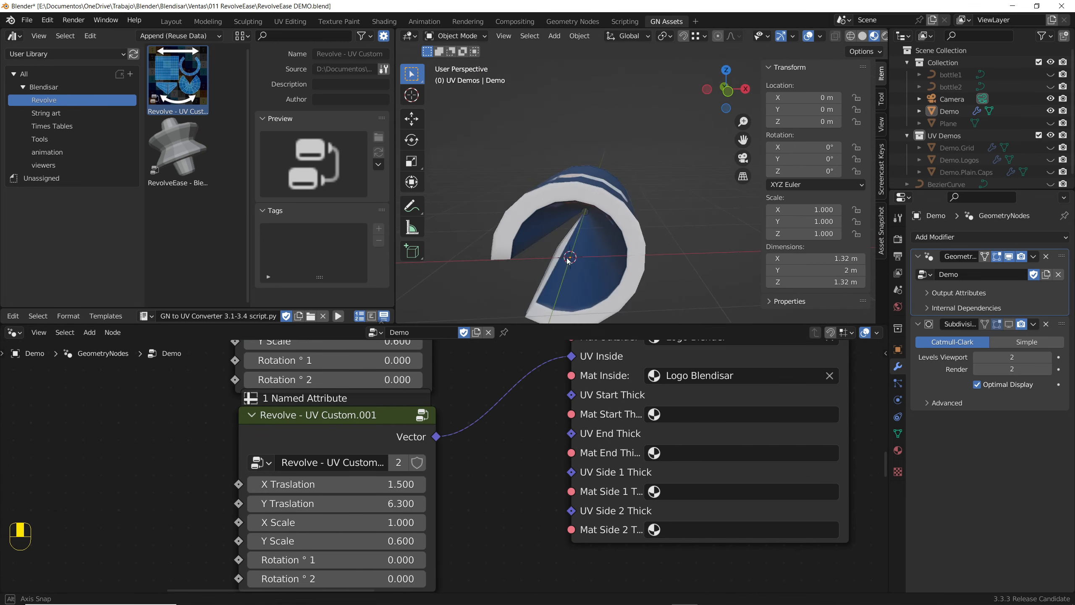
# Change the Mat Inside material to Logo Blender and view the logo inside the tube
pyautogui.scroll(-1, 704, 382)
pyautogui.moveTo(703, 381); pyautogui.dragTo(669, 464, button='middle')
pyautogui.click(669, 461)
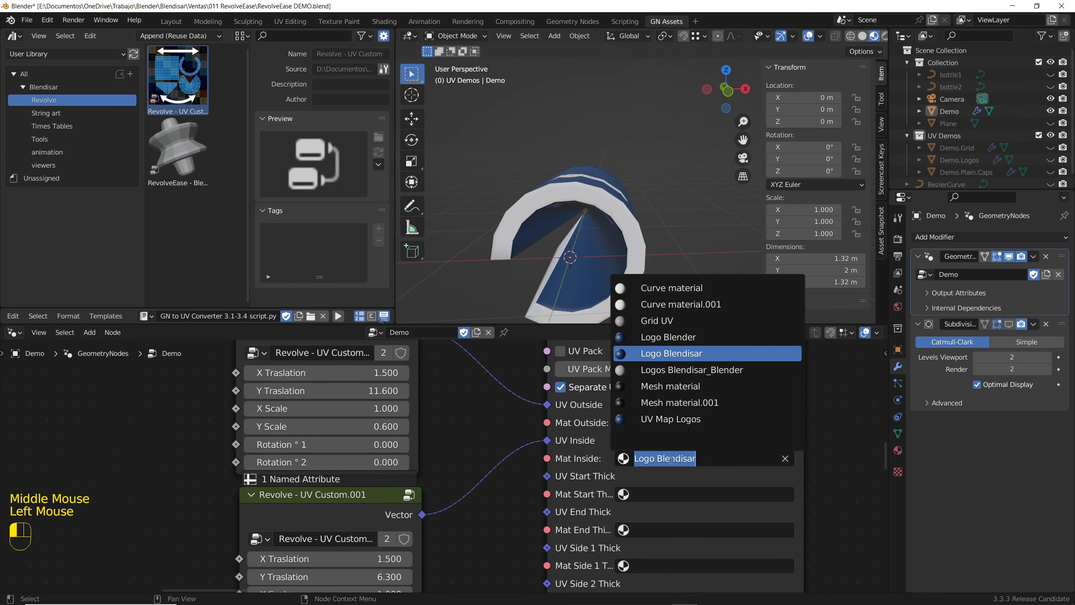
pyautogui.click(668, 341)
pyautogui.moveTo(616, 250); pyautogui.dragTo(647, 211, button='middle')
pyautogui.moveTo(460, 490); pyautogui.dragTo(460, 388, button='middle')
pyautogui.moveTo(335, 533); pyautogui.dragTo(325, 505, button='middle')
# Set Rotation 1 of the inside custom UV node to 180 and check the inner logo's orientation
pyautogui.click(326, 503)
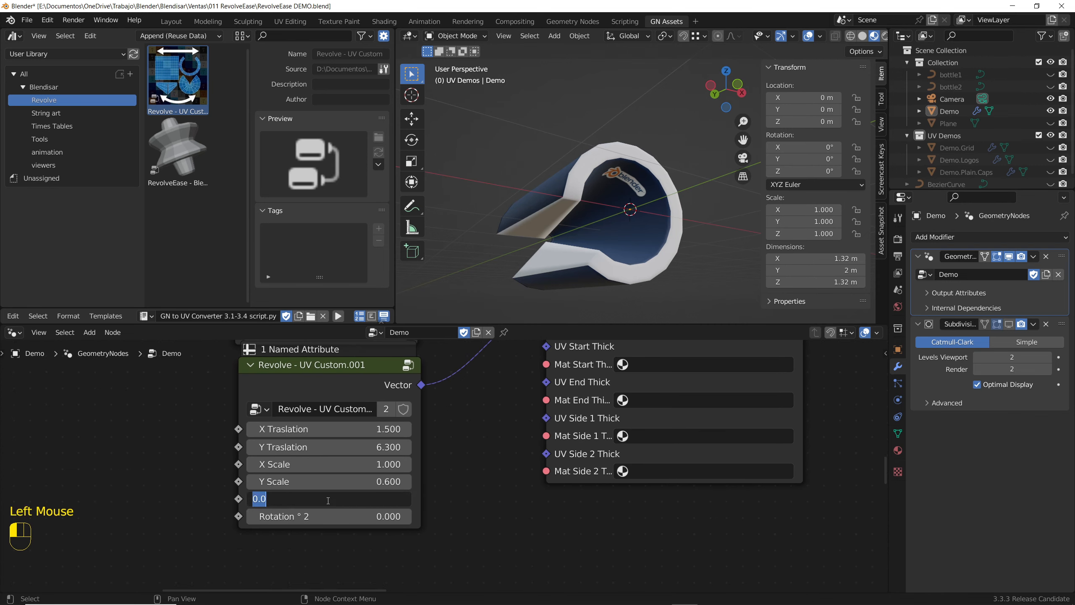
pyautogui.write('180')
pyautogui.press('Return')
pyautogui.scroll(4, 609, 212)
pyautogui.moveTo(609, 212); pyautogui.dragTo(677, 165, button='middle')
# Set Rotation 2 of the inside custom UV node to 180 and return Rotation 1 to 0
pyautogui.click(343, 516)
pyautogui.write('180')
pyautogui.press('Return')
pyautogui.click(326, 498)
pyautogui.write('0')
pyautogui.press('Return')
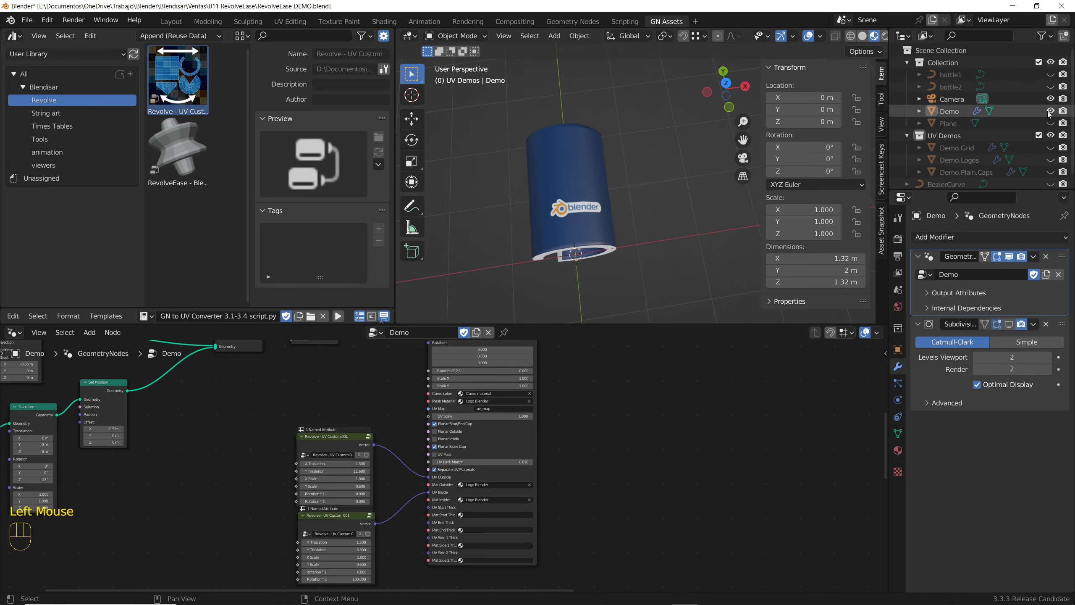
# Hide the Demo object, show Demo.Grid instead and select it
pyautogui.click(1051, 111)
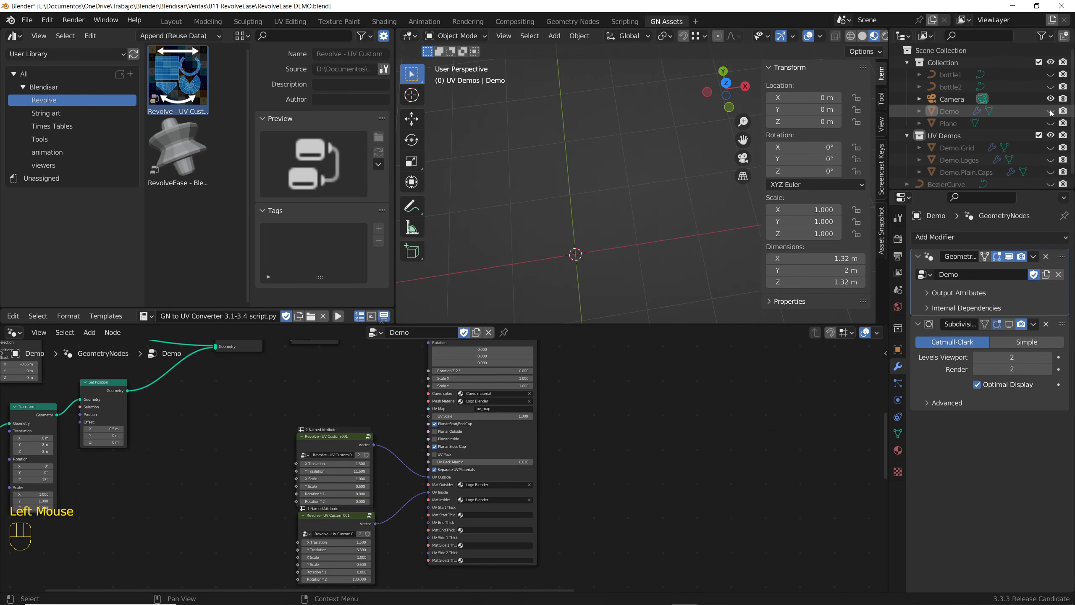
pyautogui.click(1051, 147)
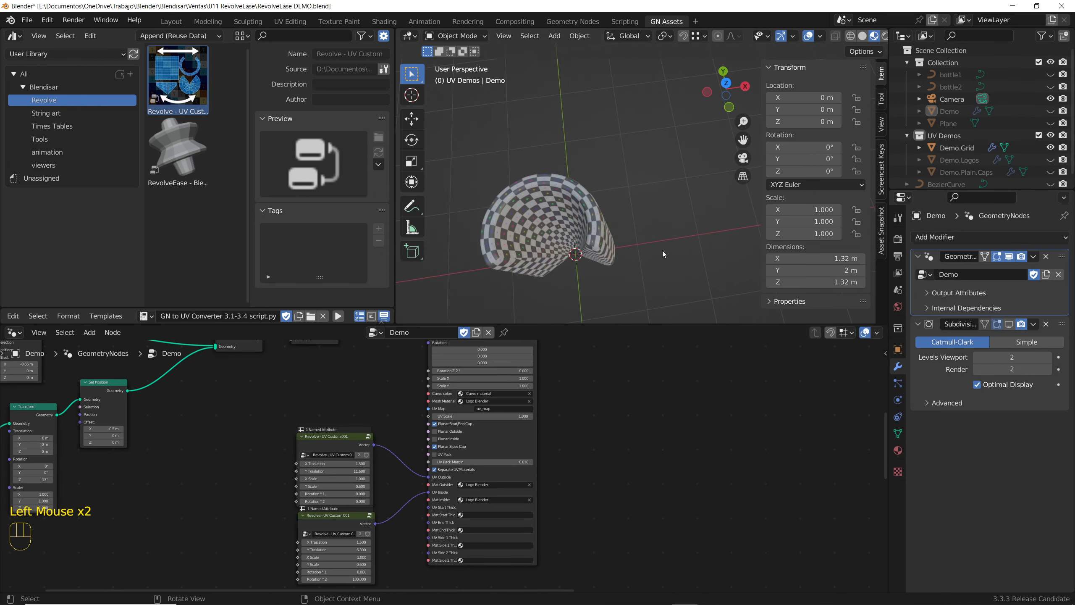
pyautogui.click(561, 234)
pyautogui.press('KP_1')
# Hide the asset details sidebar, widen the 3D viewport and frame the Demo.Grid mesh
pyautogui.press('n')
pyautogui.moveTo(457, 190); pyautogui.dragTo(412, 223, button='middle')
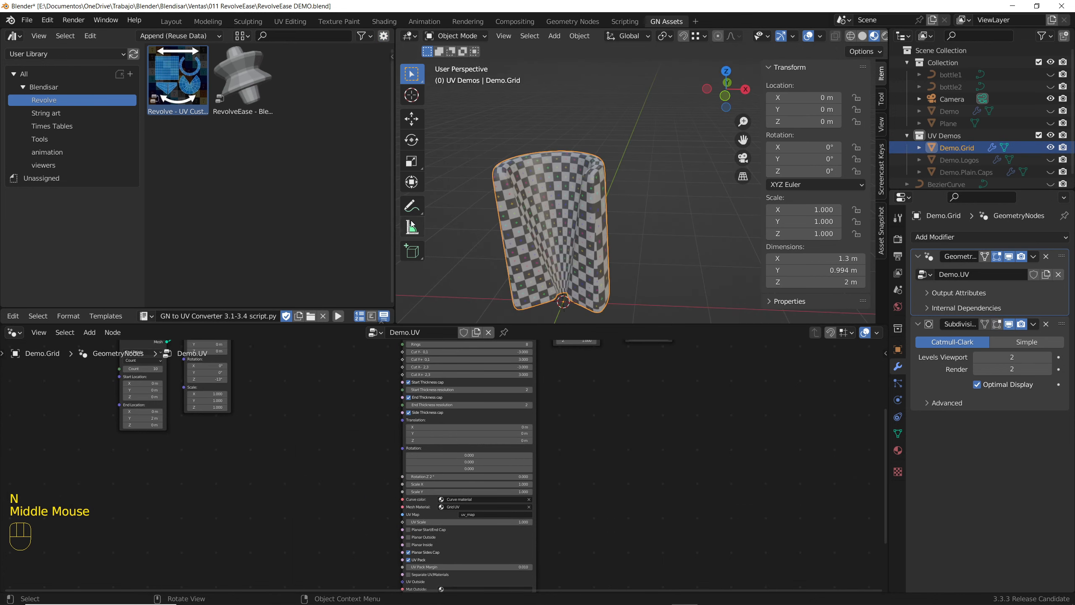
pyautogui.moveTo(395, 223); pyautogui.dragTo(318, 220)
pyautogui.scroll(-6, 292, 316)
pyautogui.scroll(3, 530, 178)
pyautogui.moveTo(537, 136); pyautogui.dragTo(593, 154, button='middle')
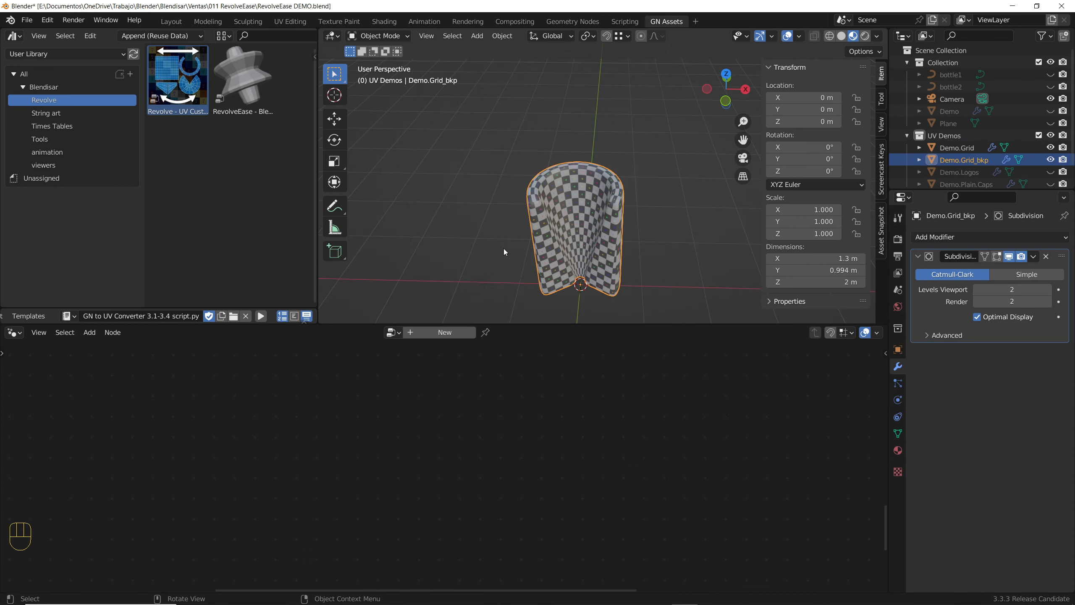
# Move Demo.Grid_bkp beside the original and display its full UV layout over the Grid UV image in the UV Editing workspace
pyautogui.press('g')
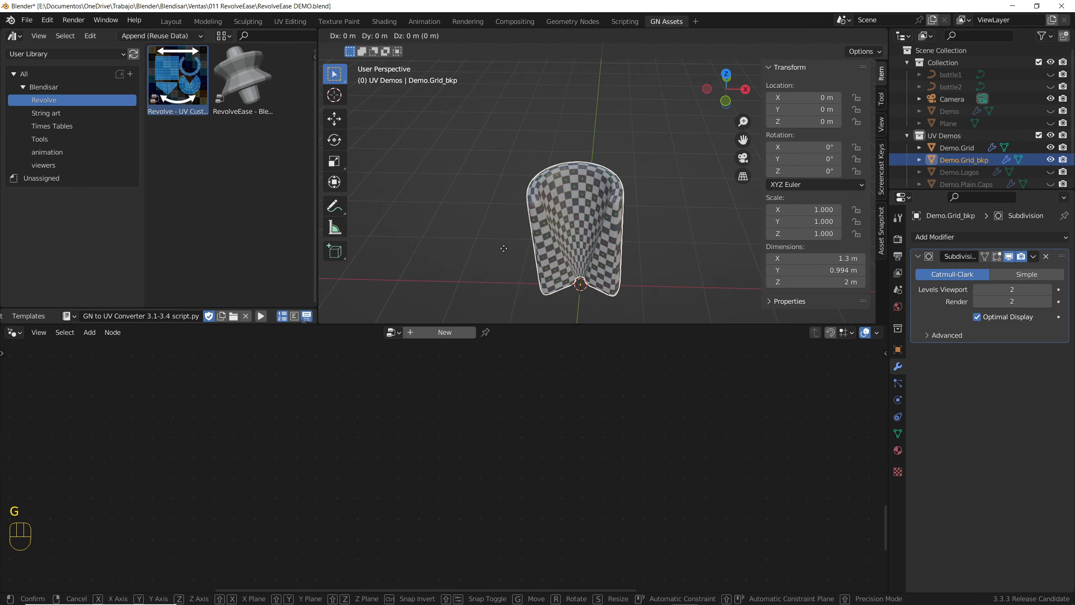
pyautogui.click(377, 250)
pyautogui.click(290, 21)
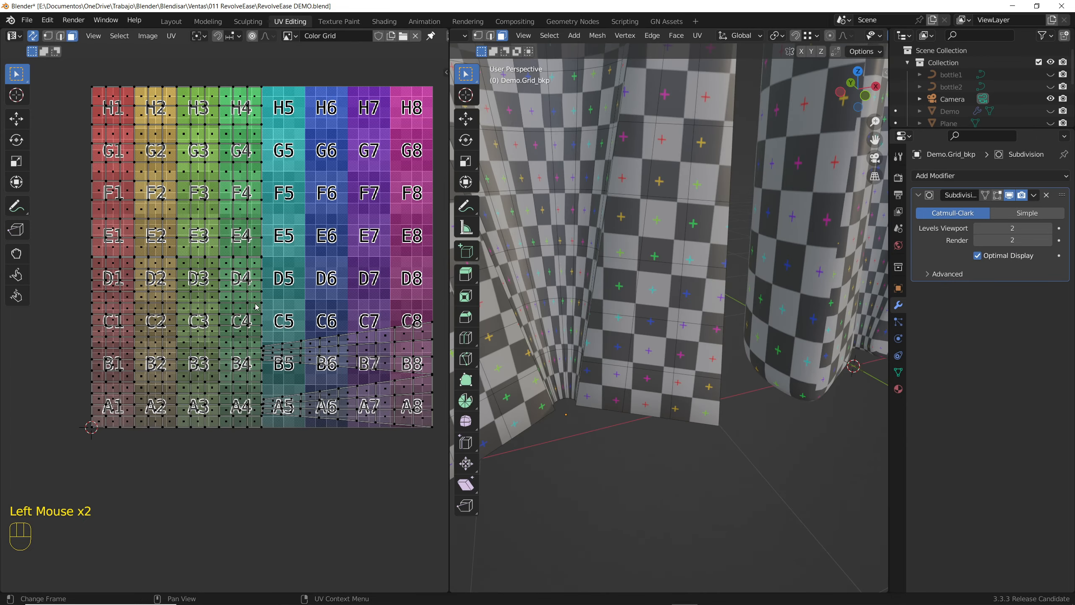
pyautogui.scroll(-4, 635, 254)
pyautogui.press('a')
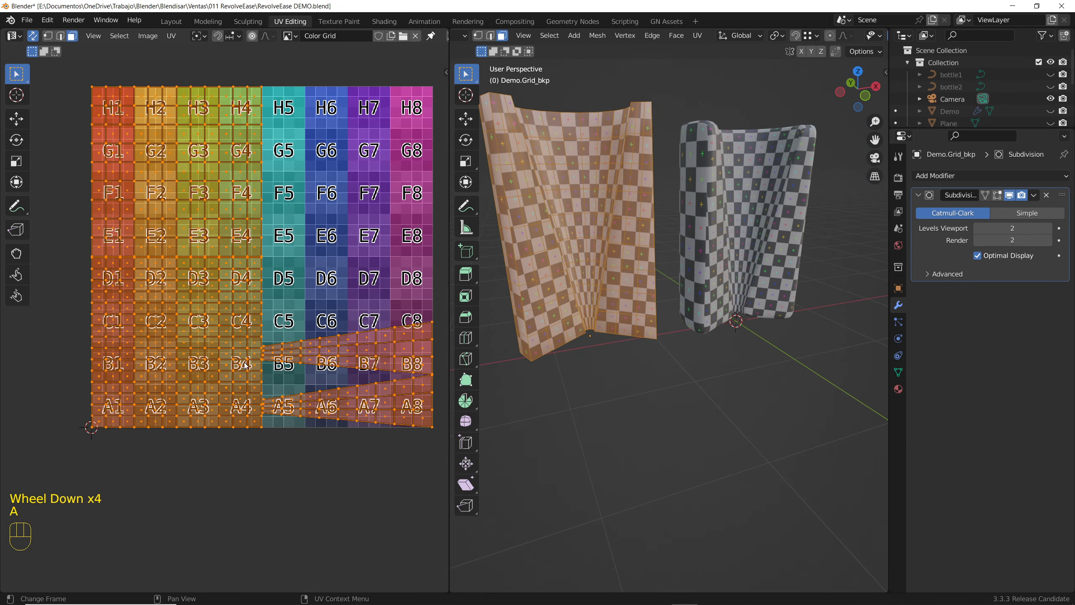
pyautogui.click(289, 35)
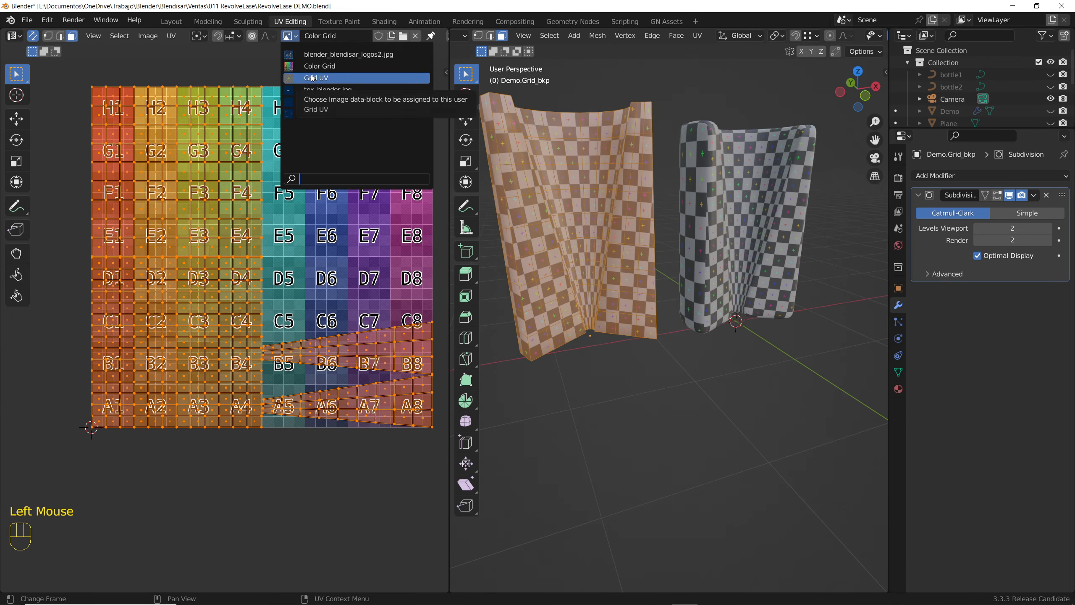
pyautogui.click(313, 78)
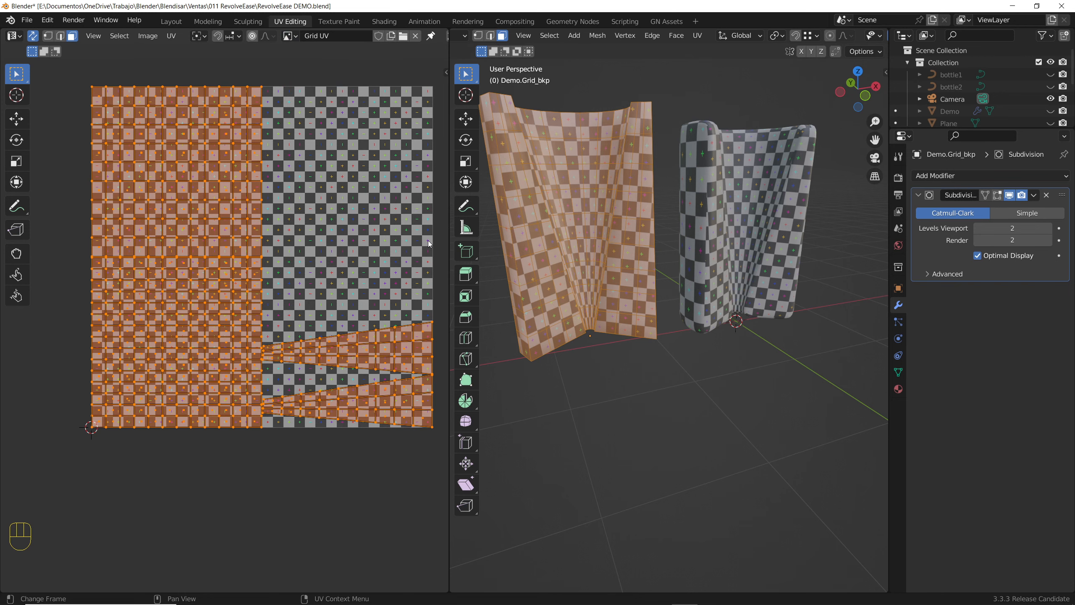
# In the Geometry Nodes workspace, delete the Demo.Grid_bkp copy and show Demo.Logos in place of Demo.Grid
pyautogui.click(572, 21)
pyautogui.press('Delete')
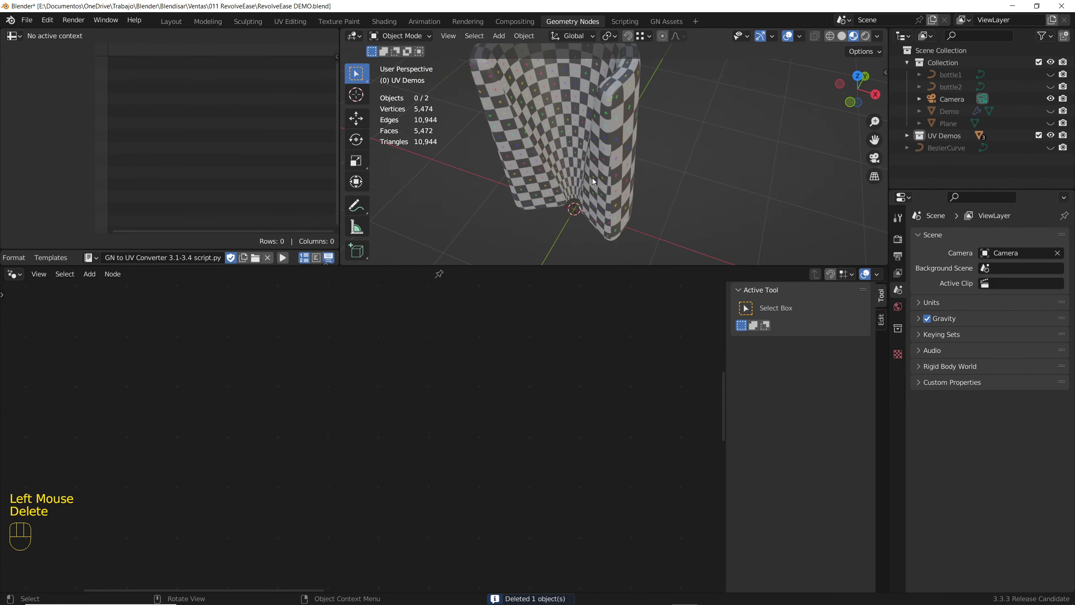
pyautogui.click(1037, 148)
pyautogui.click(1051, 147)
pyautogui.click(1050, 160)
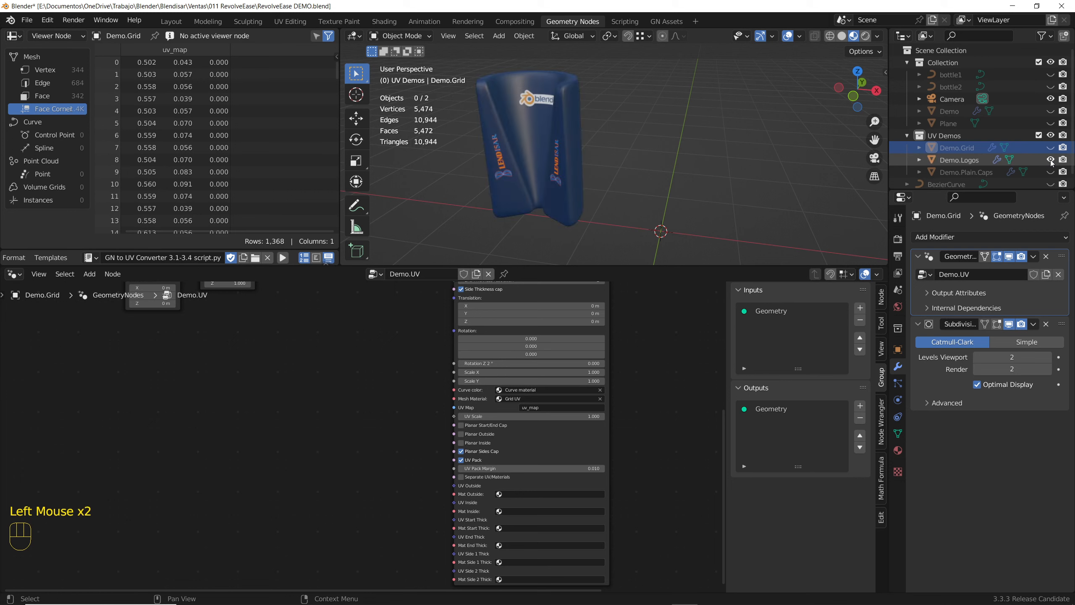
# Select Demo.Logos and inspect the logos on its different faces from several angles
pyautogui.click(567, 159)
pyautogui.scroll(-2, 635, 190)
pyautogui.scroll(4, 662, 169)
pyautogui.moveTo(662, 169); pyautogui.dragTo(526, 198, button='middle')
pyautogui.scroll(-2, 705, 175)
pyautogui.moveTo(706, 175); pyautogui.dragTo(695, 161, button='middle')
pyautogui.scroll(2, 695, 161)
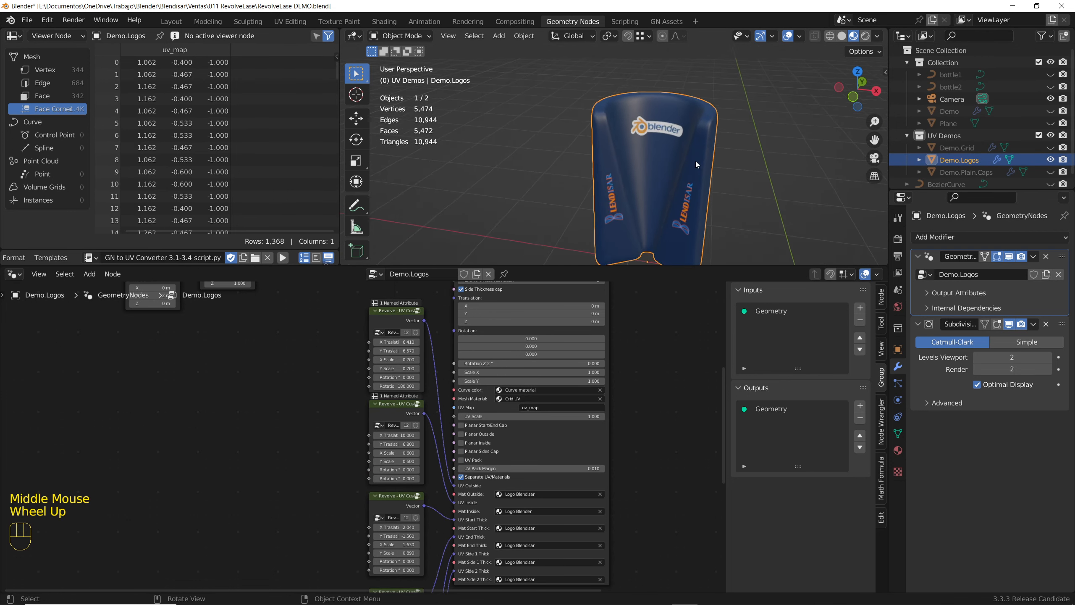
# Examine the custom UV nodes and separate material assignments feeding the RevolveEase node of Demo.Logos
pyautogui.moveTo(621, 492); pyautogui.dragTo(626, 424, button='middle')
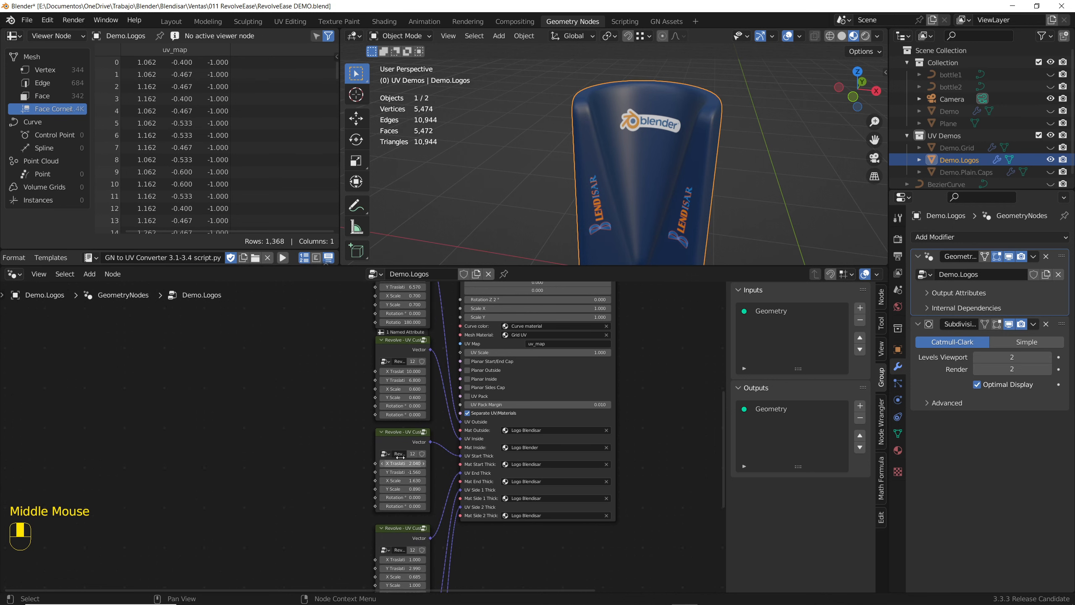
pyautogui.scroll(5, 466, 445)
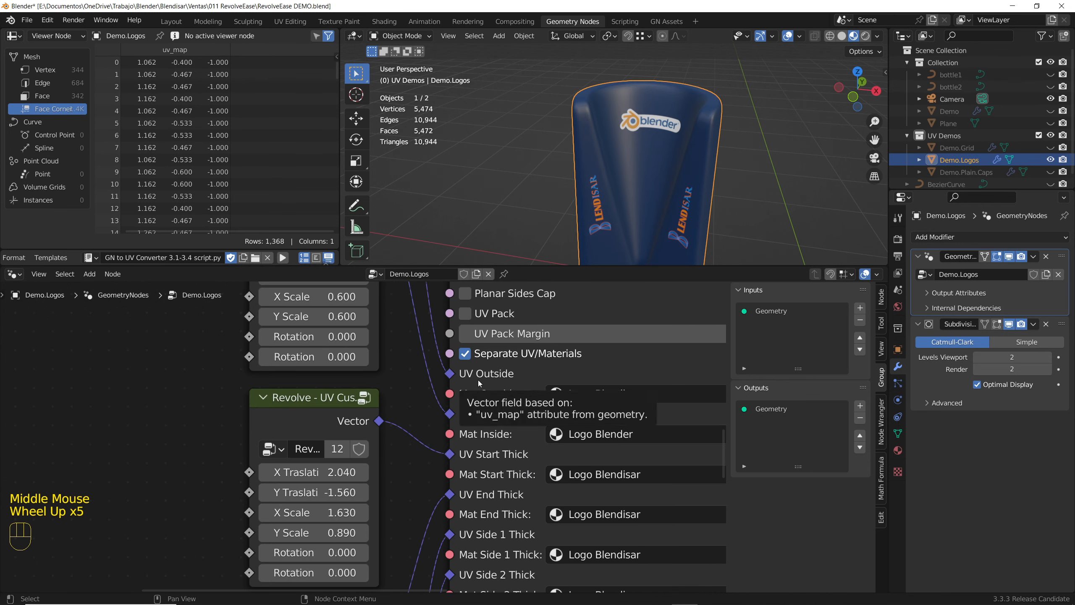
pyautogui.moveTo(450, 509); pyautogui.dragTo(469, 425, button='middle')
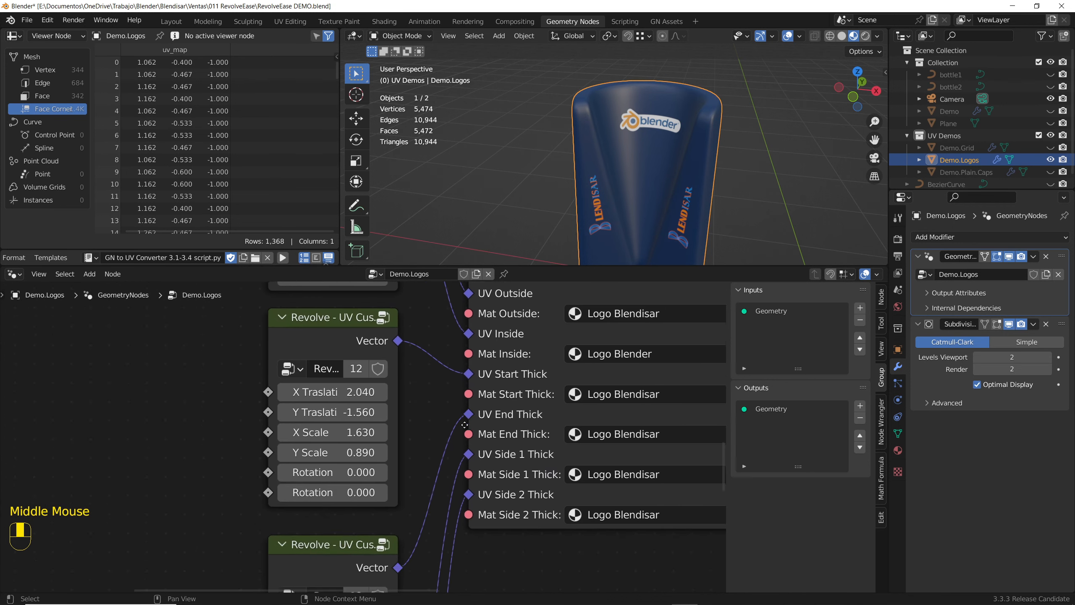
pyautogui.scroll(-2, 469, 426)
pyautogui.moveTo(352, 409); pyautogui.dragTo(382, 411, button='middle')
pyautogui.scroll(-1, 379, 424)
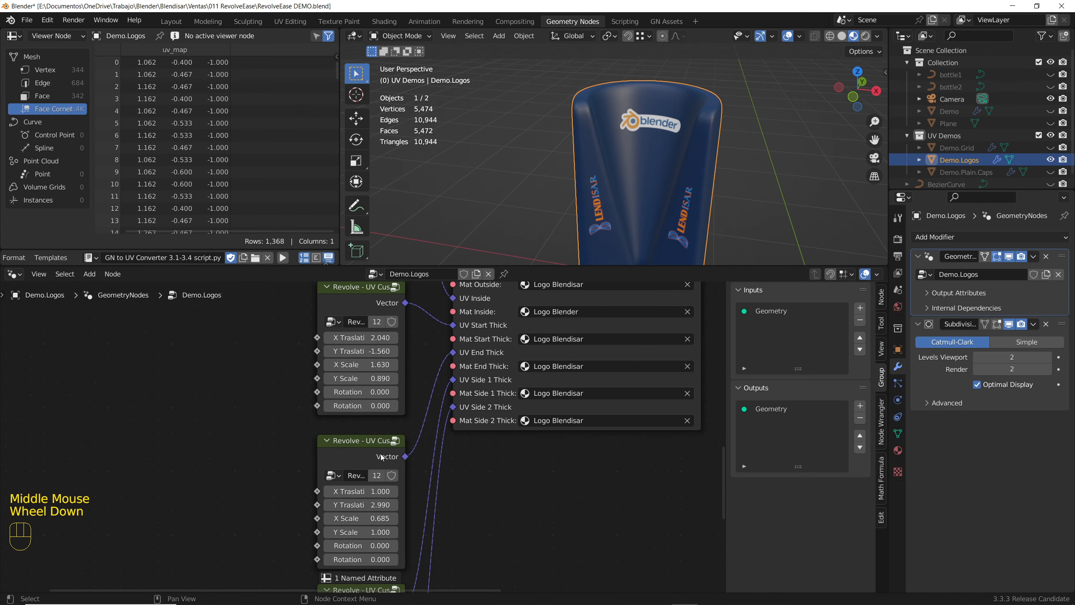
pyautogui.moveTo(383, 457); pyautogui.dragTo(386, 420, button='middle')
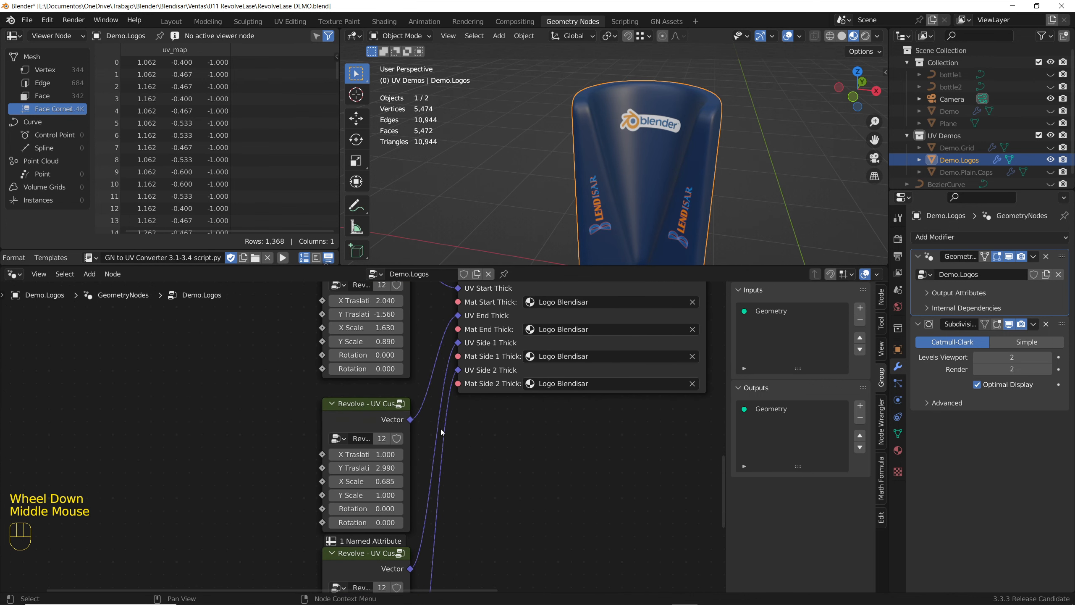
pyautogui.scroll(-1, 637, 164)
pyautogui.moveTo(638, 163); pyautogui.dragTo(635, 199, button='middle')
pyautogui.scroll(3, 670, 149)
pyautogui.moveTo(572, 285); pyautogui.dragTo(557, 405, button='middle')
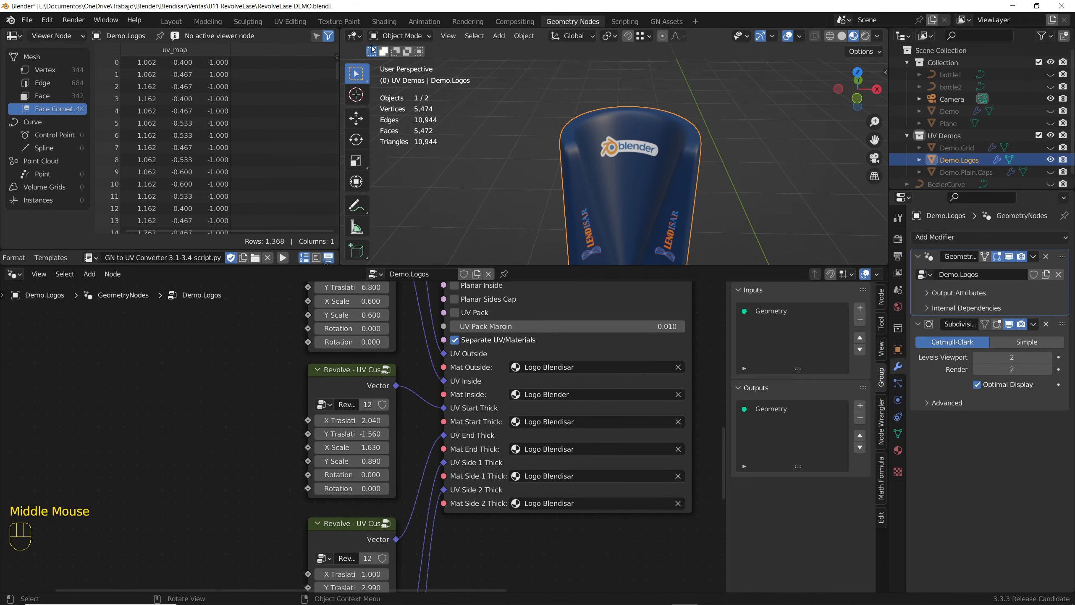
# In the Shading workspace, widen the image editor and display the tex_blender.jpg texture
pyautogui.click(385, 21)
pyautogui.moveTo(163, 265); pyautogui.dragTo(425, 265)
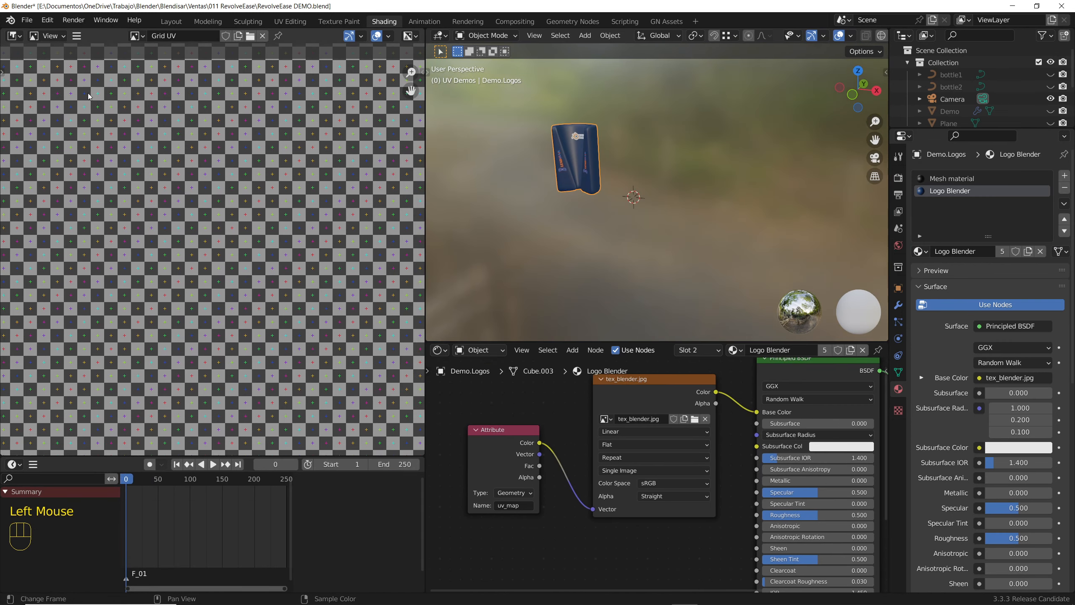
pyautogui.click(136, 36)
pyautogui.click(169, 87)
pyautogui.scroll(-3, 198, 263)
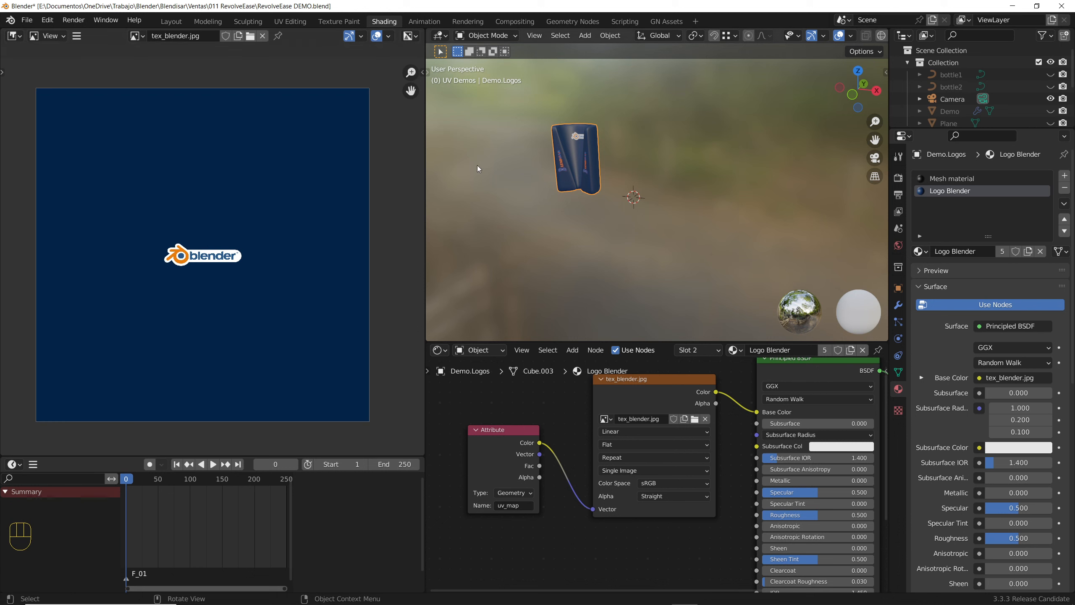
# Display the tex_blendisar.jpg texture in the image editor and compare its logo with the ones on Demo.Logos
pyautogui.scroll(4, 550, 165)
pyautogui.click(133, 36)
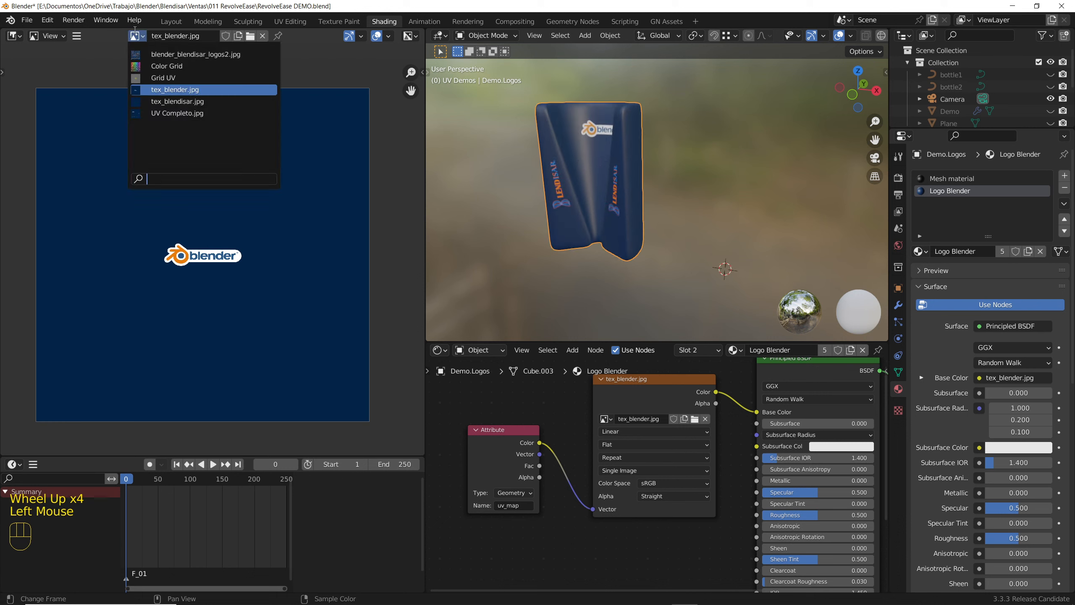
pyautogui.click(169, 101)
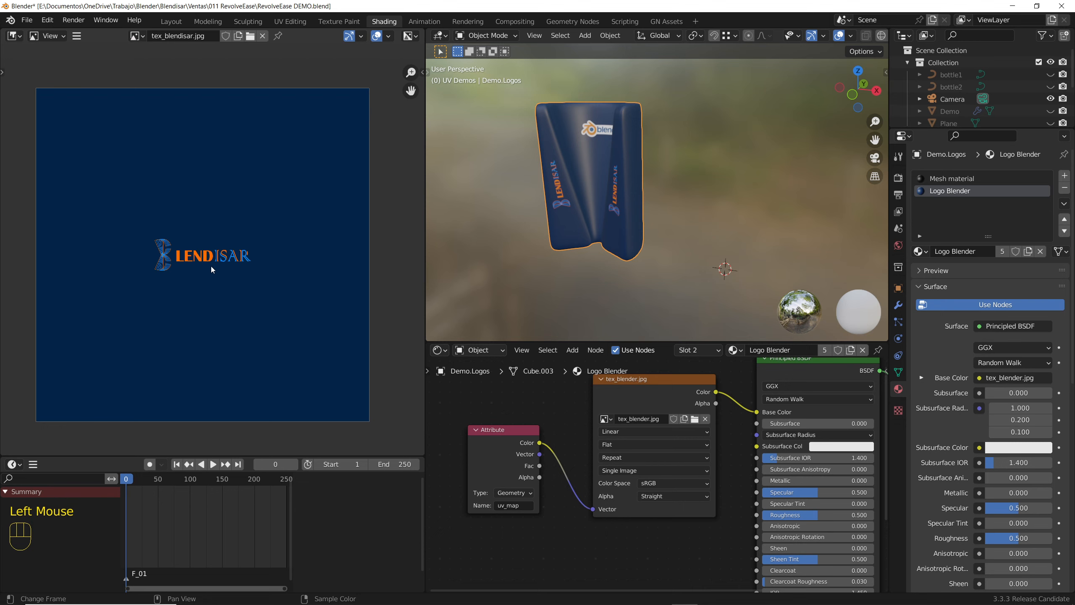
pyautogui.moveTo(211, 265); pyautogui.dragTo(211, 269, button='middle')
pyautogui.scroll(3, 205, 264)
pyautogui.scroll(-3, 205, 264)
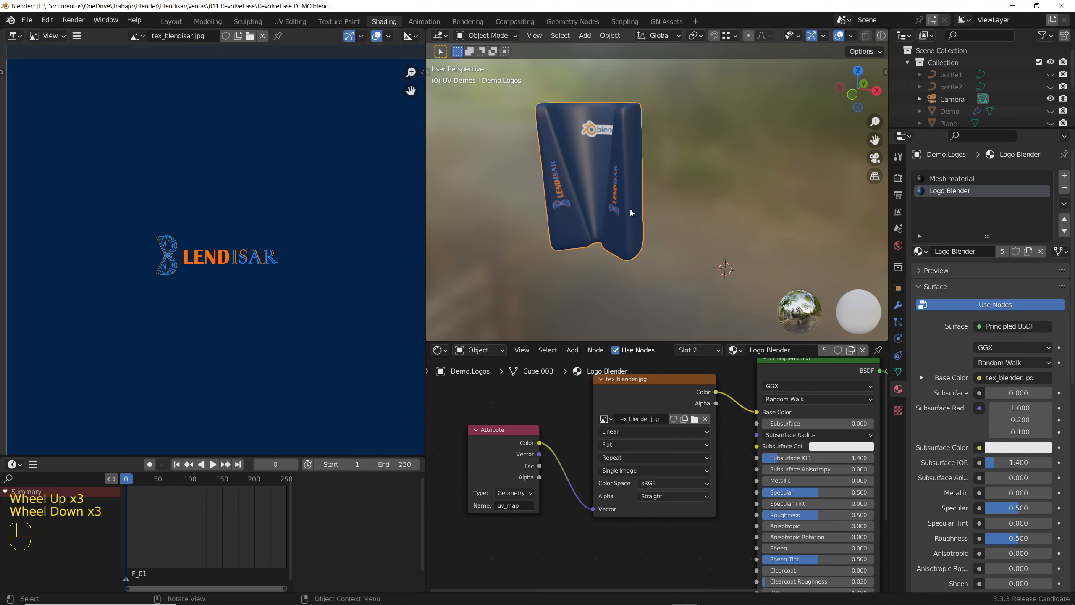
pyautogui.moveTo(630, 208); pyautogui.dragTo(508, 229, button='middle')
# In the Geometry Nodes workspace, run the GN to UV Converter 3.1-3.4 script on Demo.Logos and move the converted copy aside
pyautogui.click(570, 21)
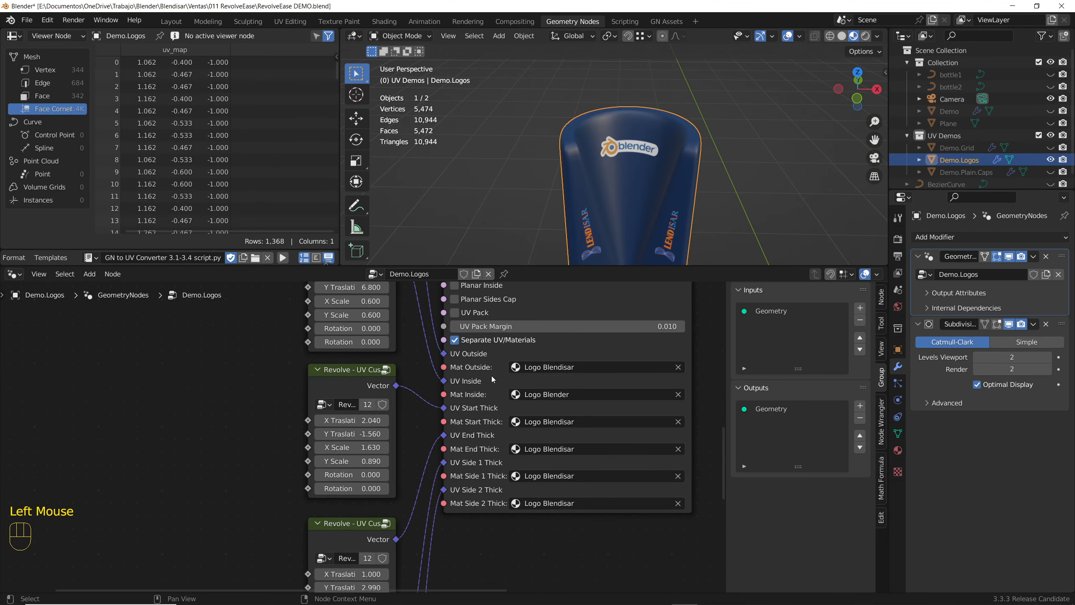
pyautogui.scroll(-3, 608, 176)
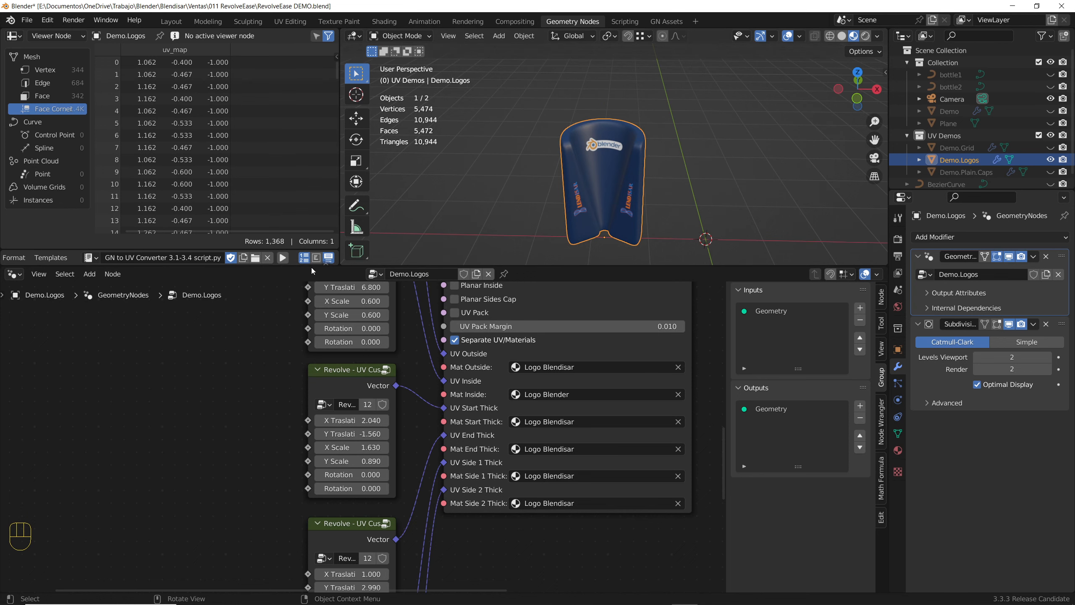
pyautogui.click(283, 259)
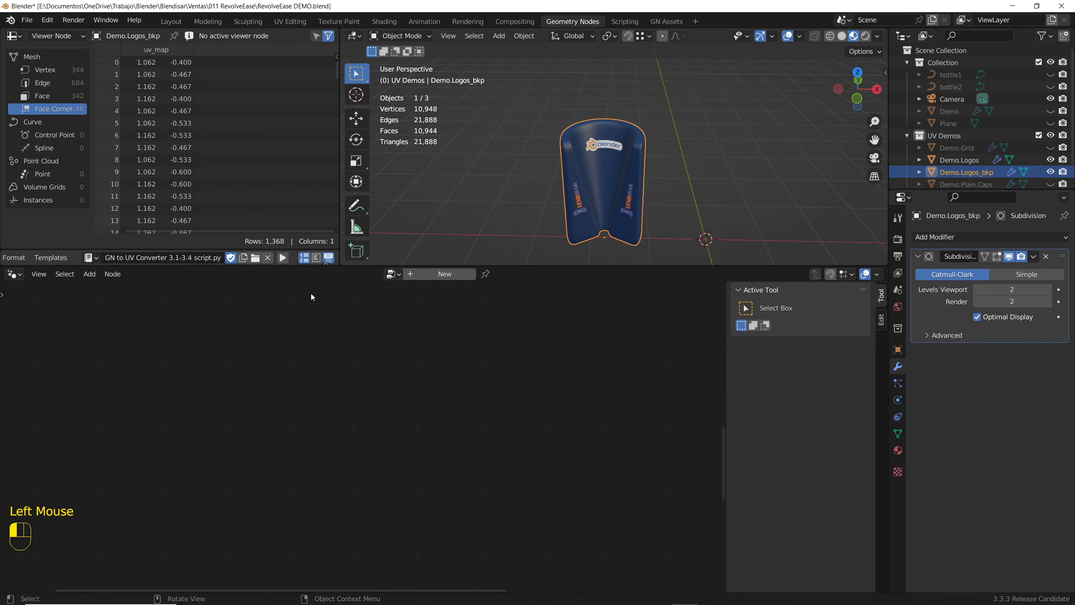
pyautogui.press('g')
pyautogui.click(476, 179)
# In the UV Editing workspace, show the tex_blendisar.jpg image behind the converted copy's UV islands and view the full layout
pyautogui.click(290, 21)
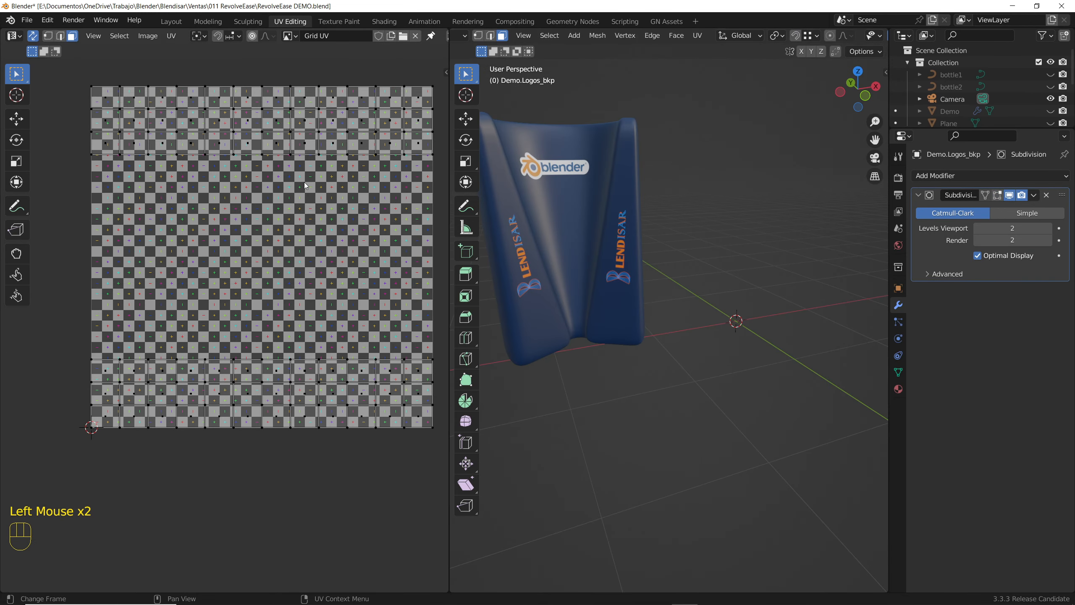
pyautogui.click(289, 36)
pyautogui.click(323, 101)
pyautogui.scroll(-4, 313, 179)
pyautogui.scroll(2, 265, 219)
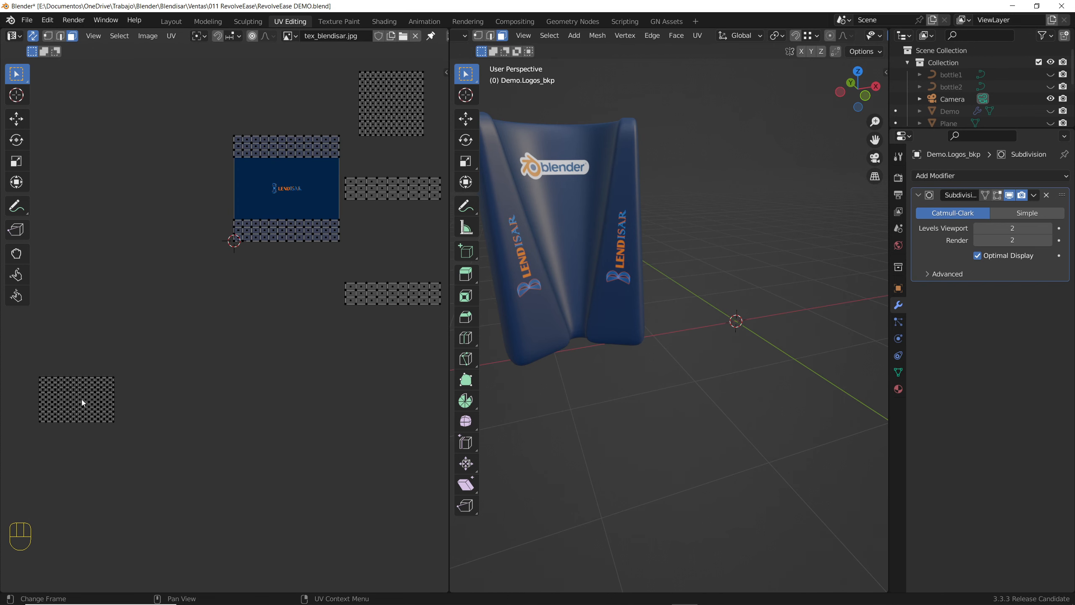
# Select the entire UV island of the outside surface, test moving it, and inspect the matching faces on the converted copy
pyautogui.hotkey('ctrl', 'l')
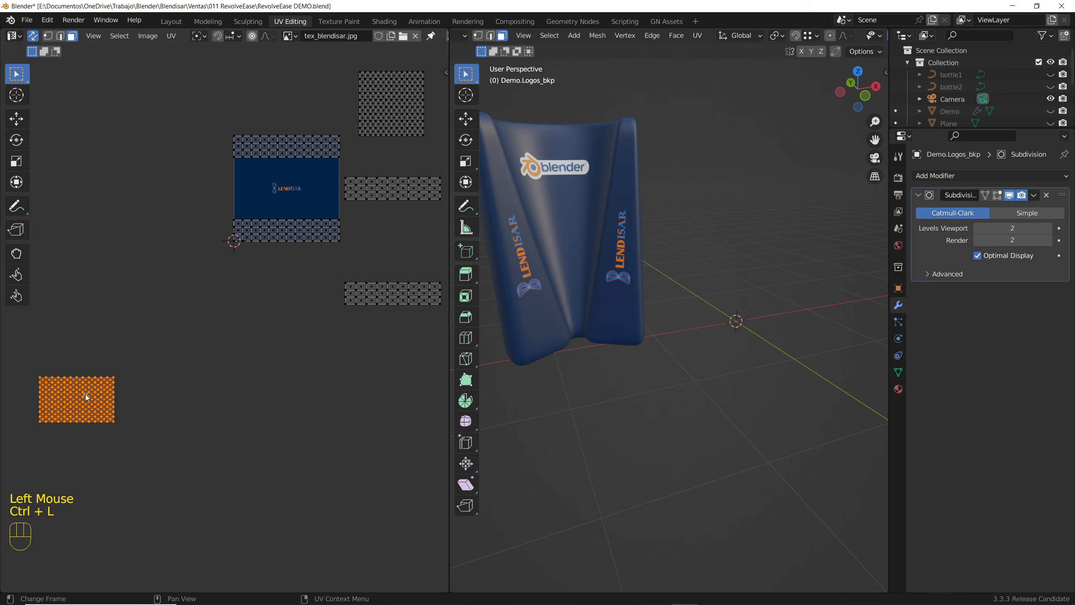
pyautogui.moveTo(550, 254)
pyautogui.mouseDown(button='middle')
pyautogui.moveTo(534, 271)
pyautogui.moveTo(562, 258)
pyautogui.mouseUp(button='middle')
pyautogui.scroll(-3, 534, 271)
pyautogui.scroll(3, 533, 271)
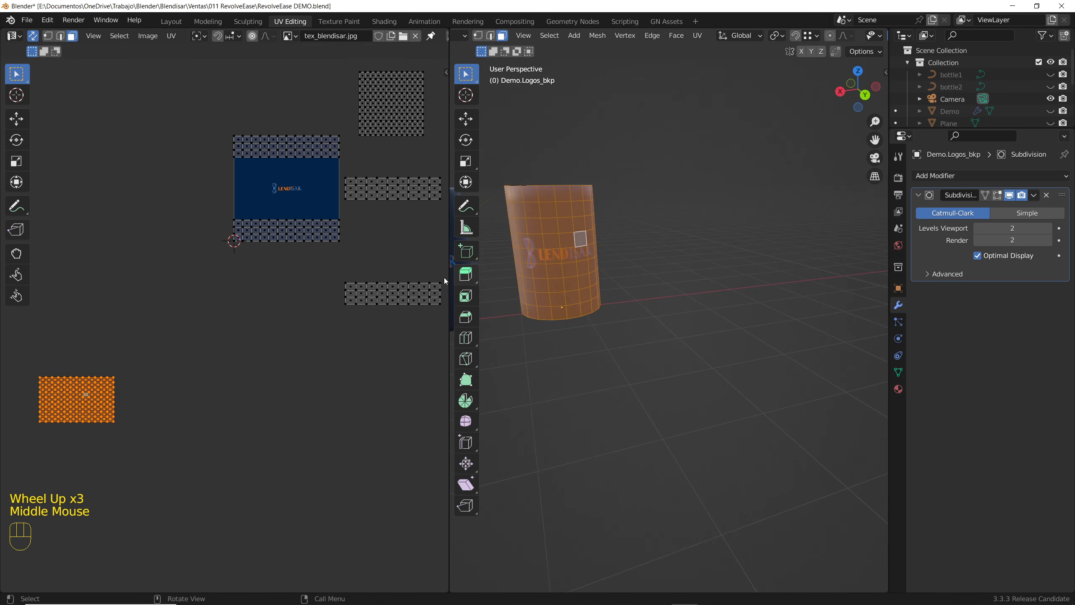
pyautogui.press('g')
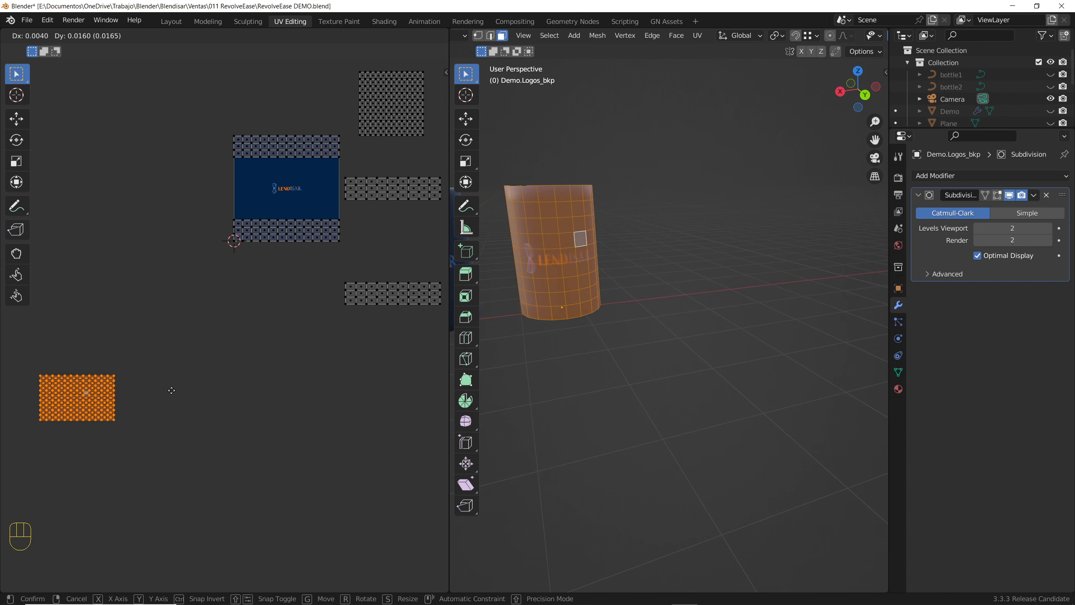
pyautogui.rightClick(173, 389)
pyautogui.moveTo(613, 297); pyautogui.dragTo(428, 241, button='middle')
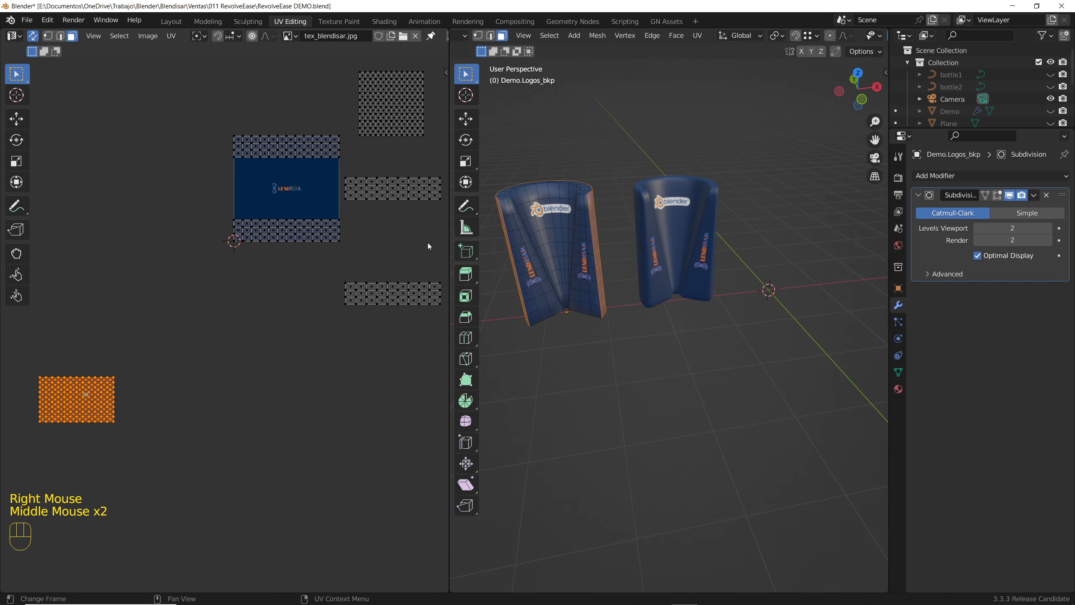
# Select the entire UV island of one side thickness face and test moving it over the logo texture
pyautogui.click(376, 194)
pyautogui.hotkey('ctrl', 'l')
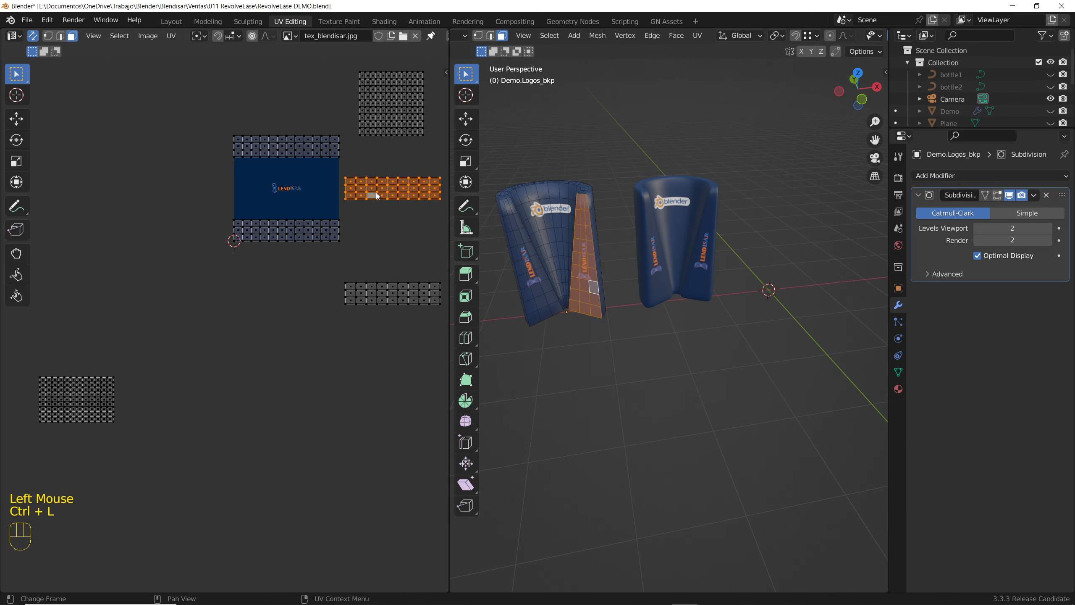
pyautogui.press('g')
pyautogui.rightClick(364, 204)
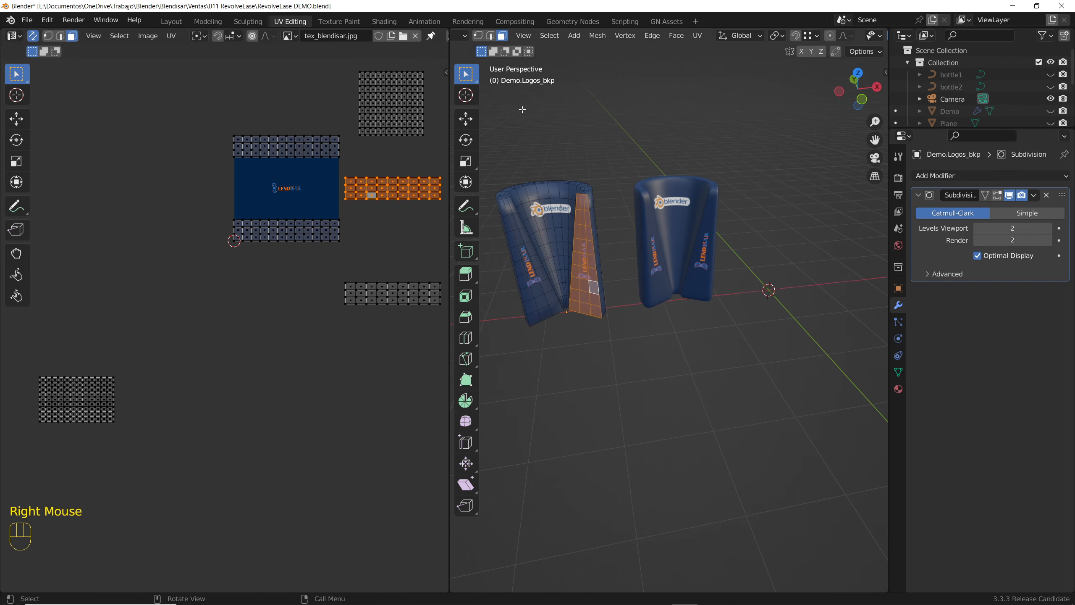
# In the Geometry Nodes workspace, show Demo.Plain.Caps, inspect its logos from above, and select it
pyautogui.click(572, 21)
pyautogui.click(965, 164)
pyautogui.click(1051, 165)
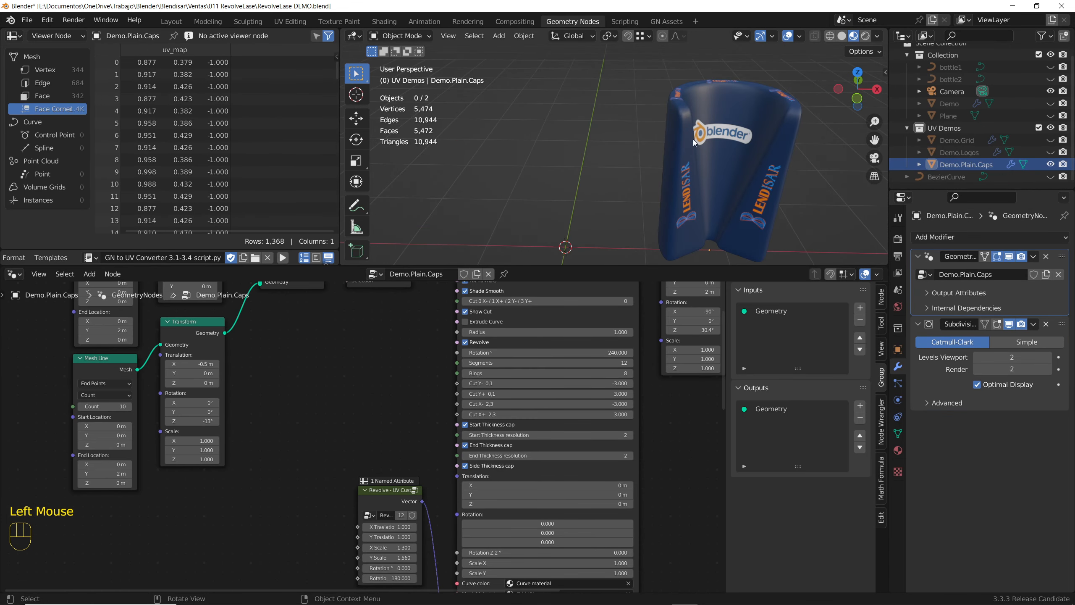
pyautogui.scroll(-2, 530, 151)
pyautogui.scroll(3, 629, 151)
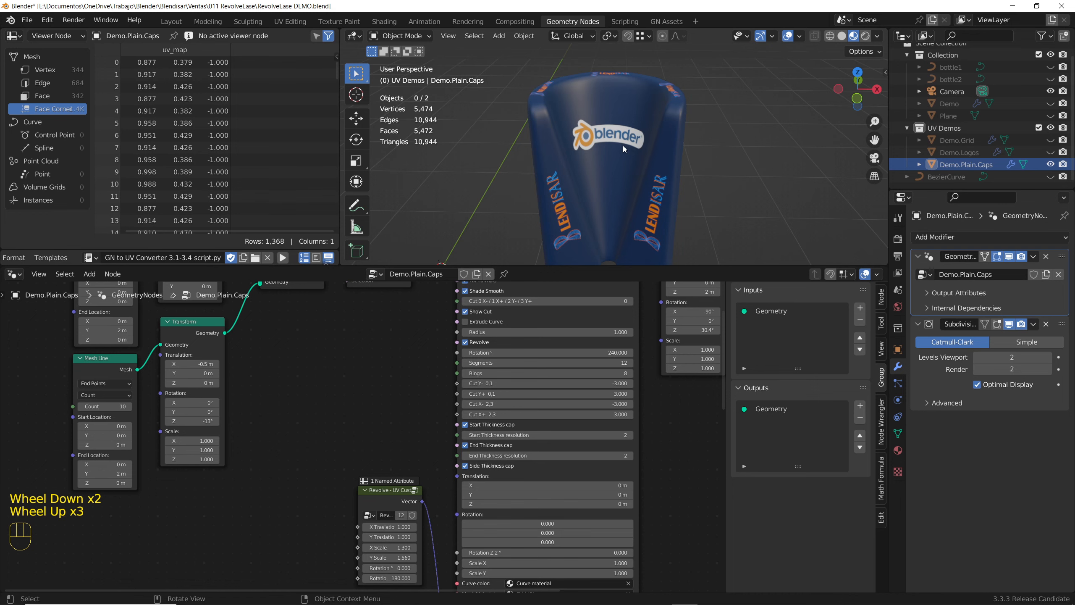
pyautogui.moveTo(623, 146)
pyautogui.mouseDown(button='middle')
pyautogui.moveTo(620, 177)
pyautogui.moveTo(639, 150)
pyautogui.moveTo(619, 157)
pyautogui.mouseUp(button='middle')
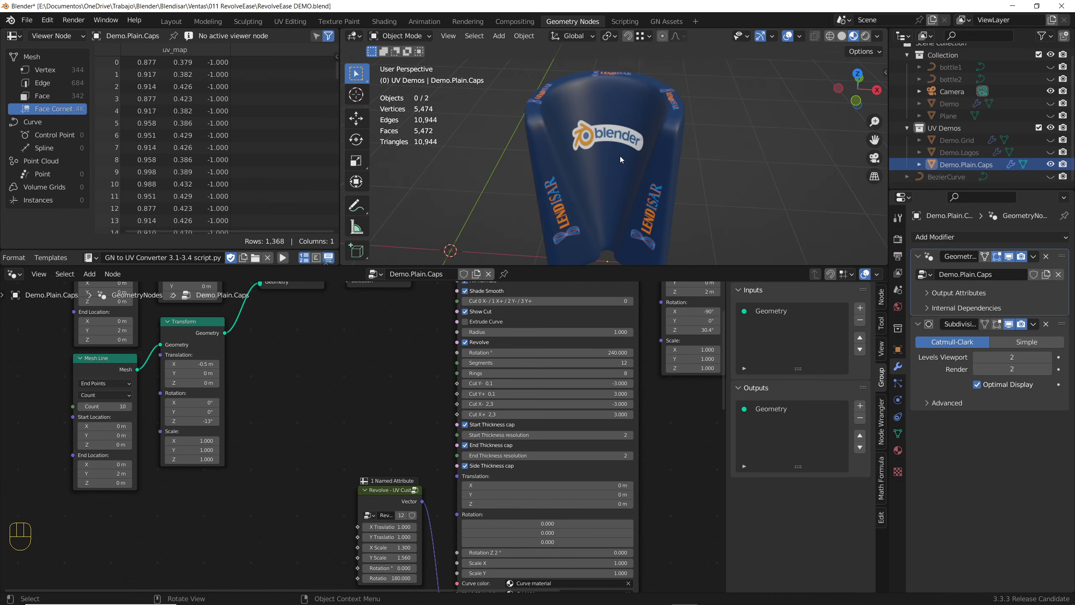
pyautogui.click(620, 156)
# Examine the planar cap and UV Pack options and the UV Map Logos material assignments of Demo.Plain.Caps's RevolveEase node
pyautogui.scroll(-3, 546, 373)
pyautogui.moveTo(525, 568); pyautogui.dragTo(502, 450, button='middle')
pyautogui.scroll(3, 499, 453)
pyautogui.scroll(3, 501, 450)
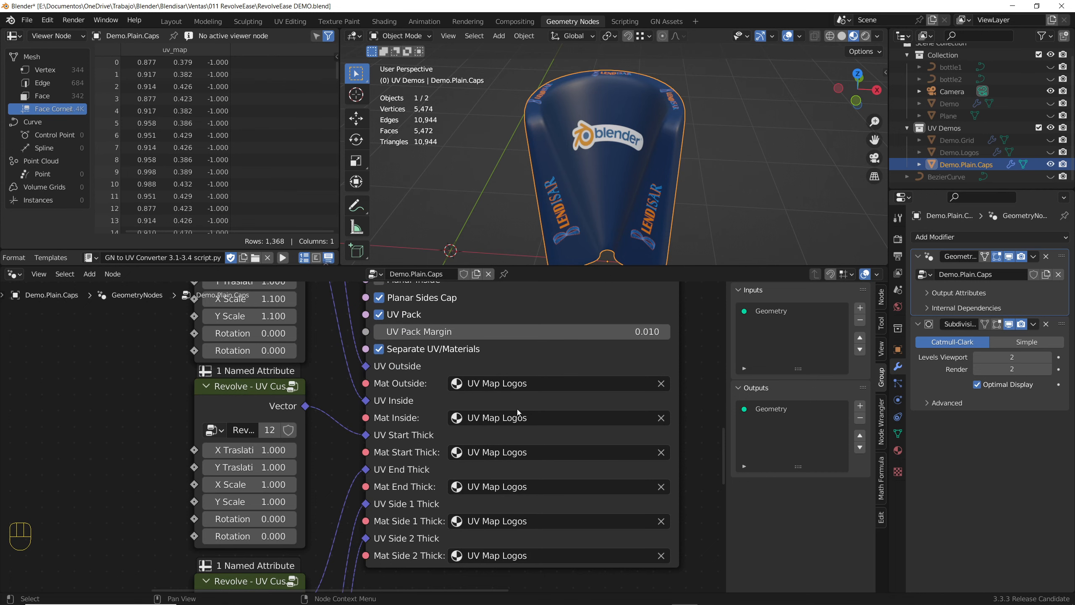
pyautogui.scroll(-1, 518, 413)
pyautogui.moveTo(518, 413); pyautogui.dragTo(540, 435, button='middle')
pyautogui.scroll(-1, 519, 198)
# Run the GN to UV Converter script on Demo.Plain.Caps and move the converted copy beside the original
pyautogui.moveTo(517, 280); pyautogui.dragTo(289, 265, button='middle')
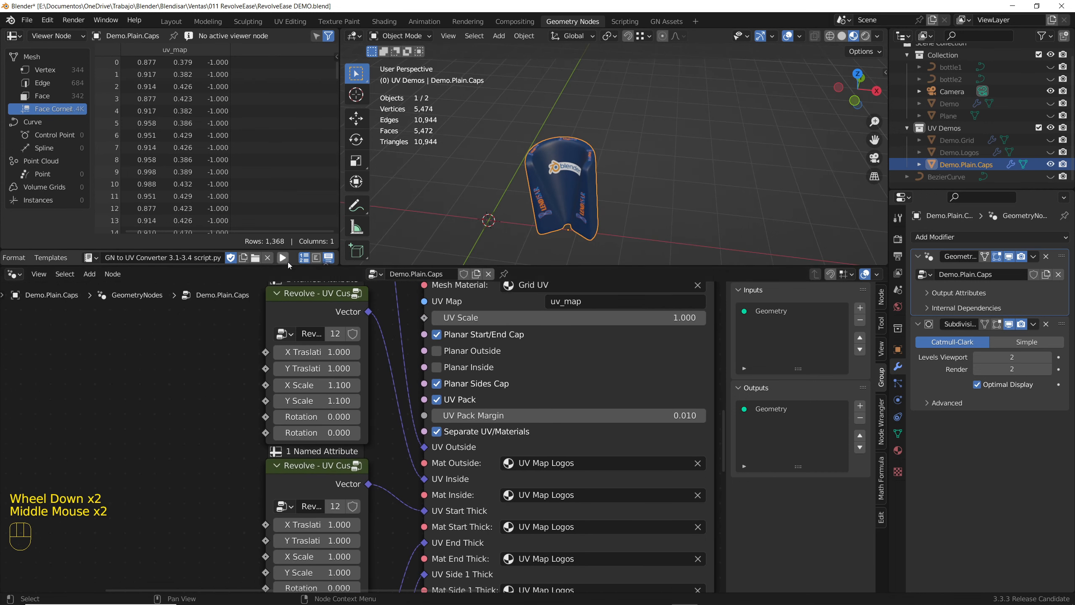
pyautogui.click(282, 258)
pyautogui.press('g')
pyautogui.click(609, 170)
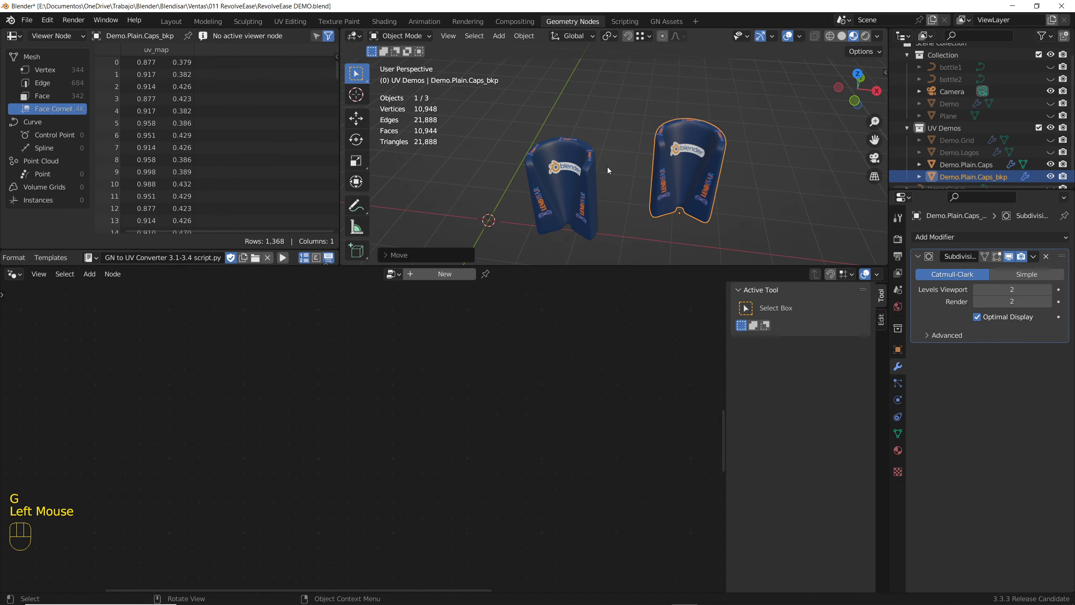
# In the UV Editing workspace, display the UV Completo.jpg image behind the packed UV islands of the converted Demo.Plain.Caps copy
pyautogui.click(290, 22)
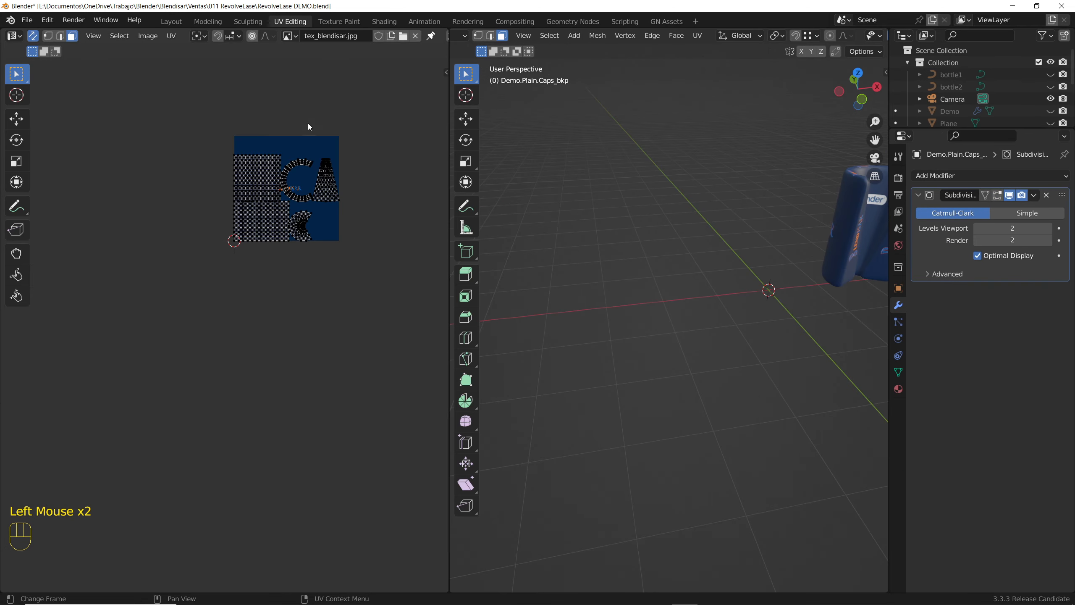
pyautogui.scroll(4, 299, 183)
pyautogui.click(290, 36)
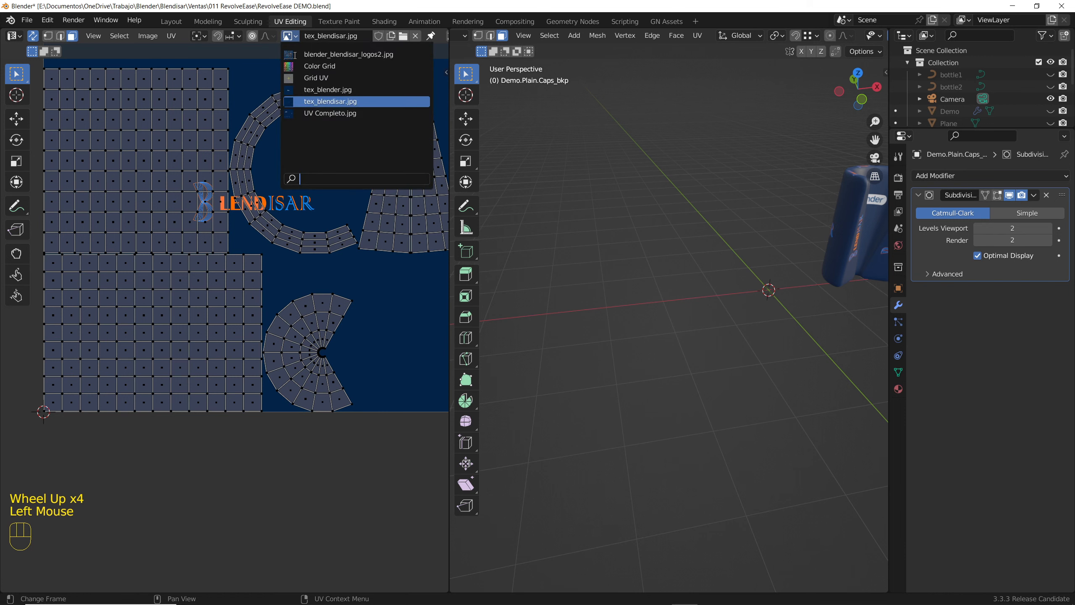
pyautogui.click(312, 113)
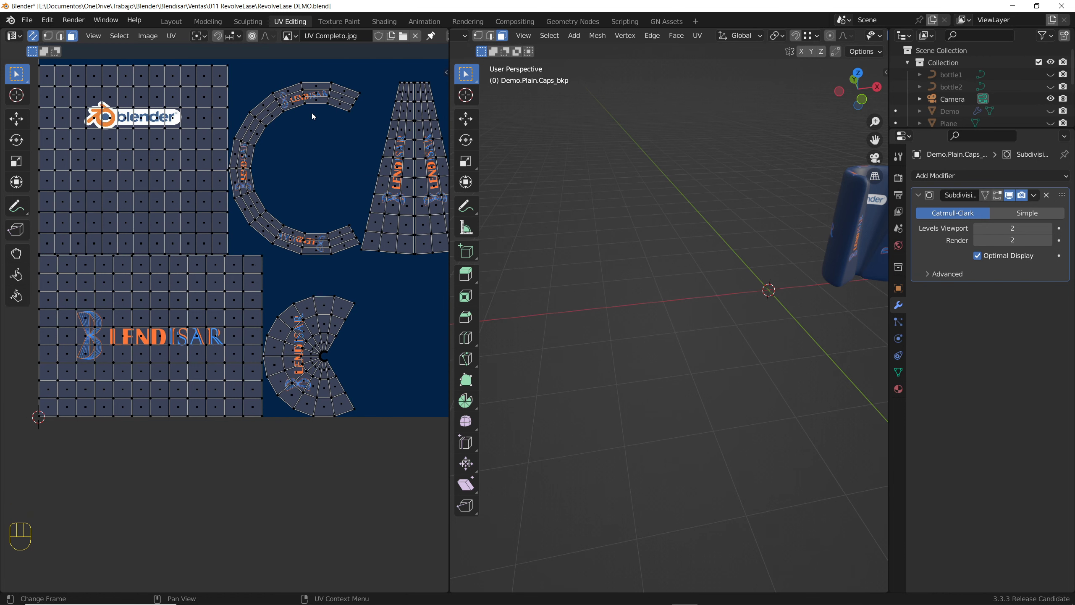
# Compare the logo placement on the packed UV islands with the logos on the converted Demo.Plain.Caps mesh
pyautogui.scroll(-2, 199, 185)
pyautogui.scroll(2, 199, 185)
pyautogui.scroll(-2, 730, 234)
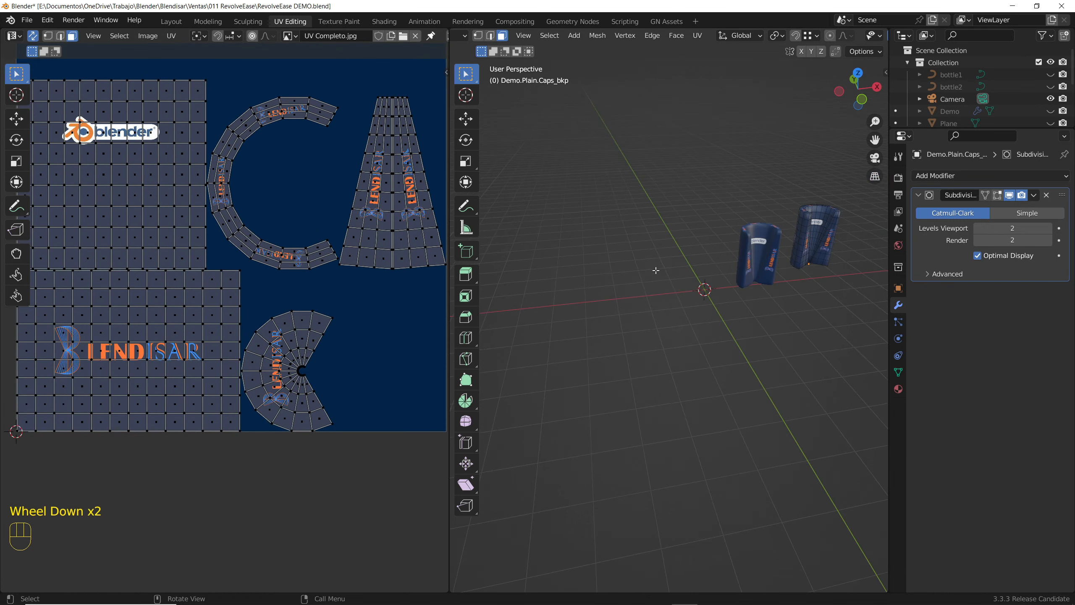
pyautogui.scroll(4, 730, 234)
pyautogui.scroll(1, 730, 234)
pyautogui.moveTo(730, 234); pyautogui.dragTo(709, 256, button='middle')
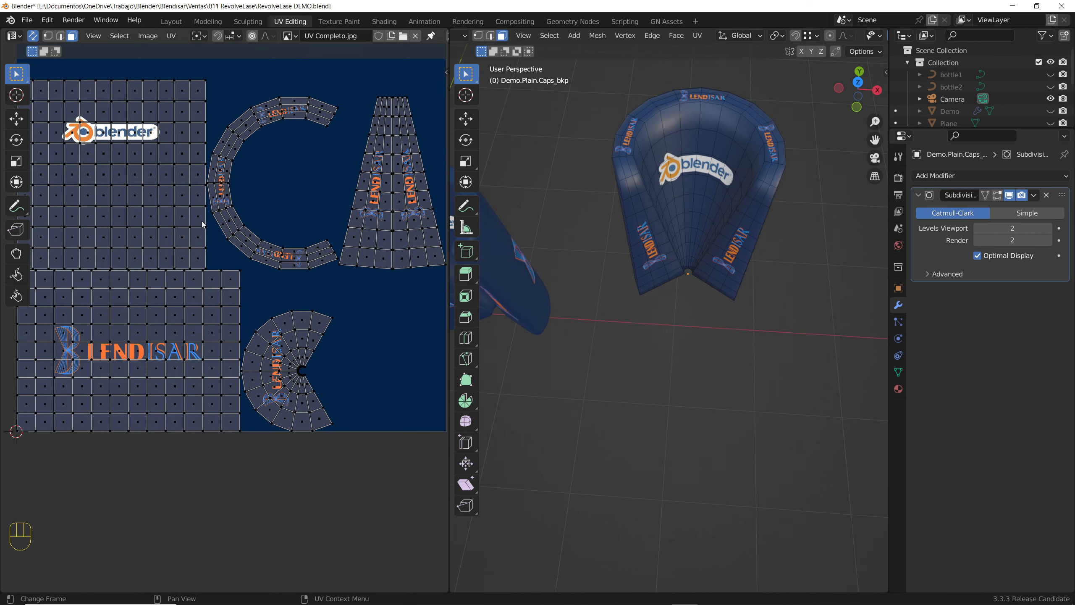
pyautogui.scroll(-2, 297, 182)
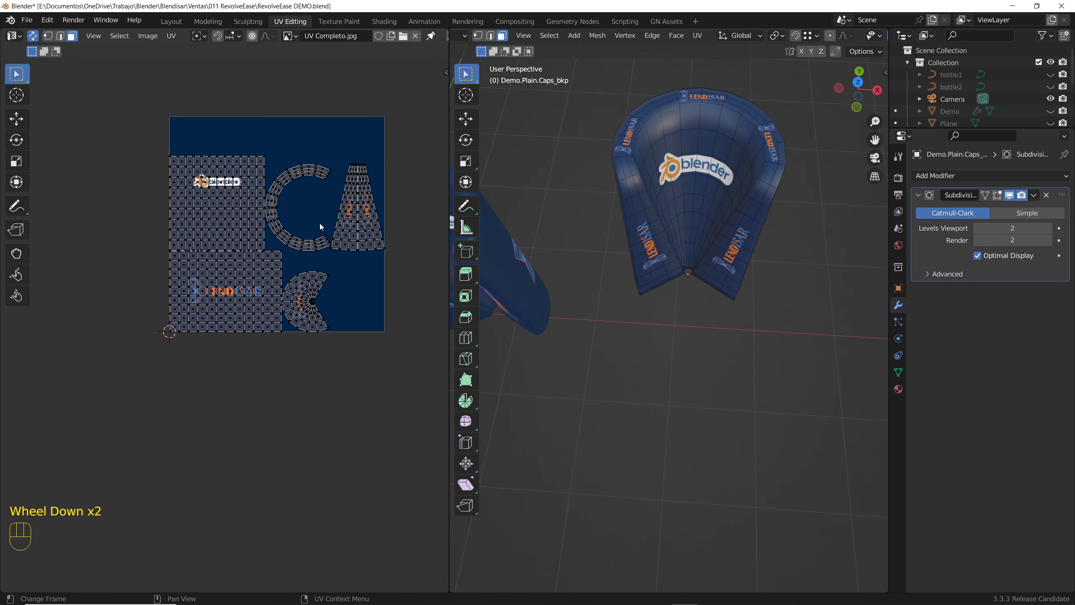
pyautogui.scroll(2, 322, 199)
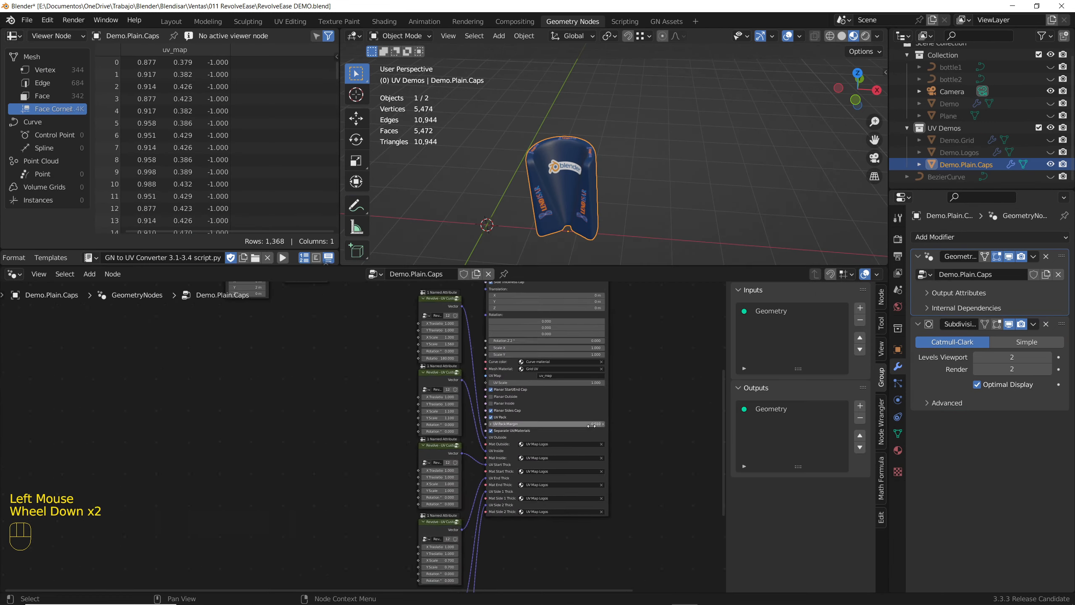
# Review the Demo.Plain.Caps node tree from its source curves through the RevolveEase node to the group output
pyautogui.scroll(-1, 597, 435)
pyautogui.moveTo(597, 435); pyautogui.dragTo(557, 464, button='middle')
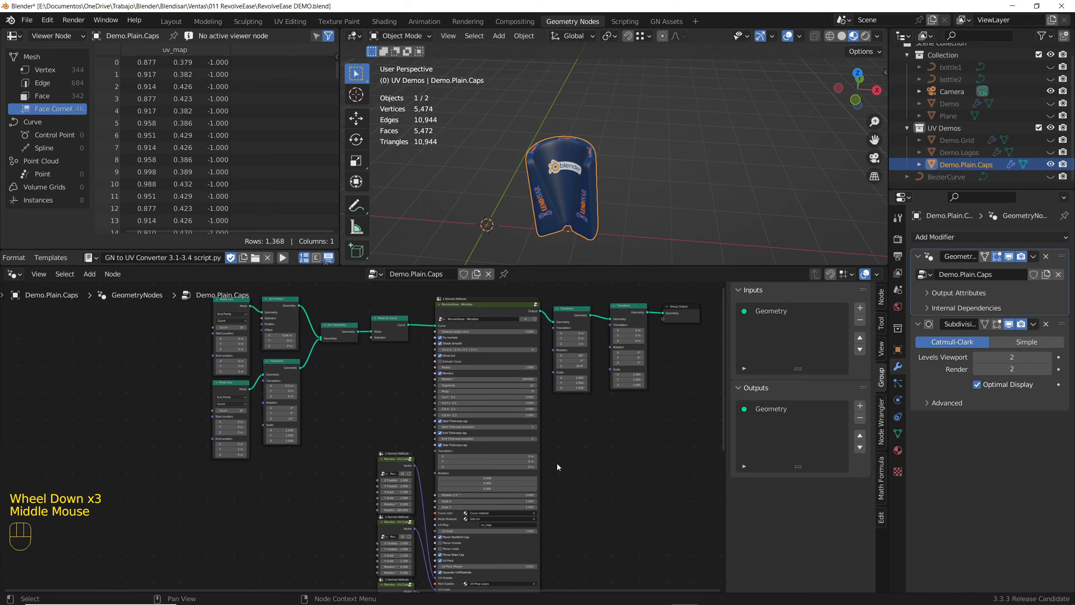
pyautogui.scroll(2, 471, 340)
pyautogui.moveTo(470, 339); pyautogui.dragTo(500, 372, button='middle')
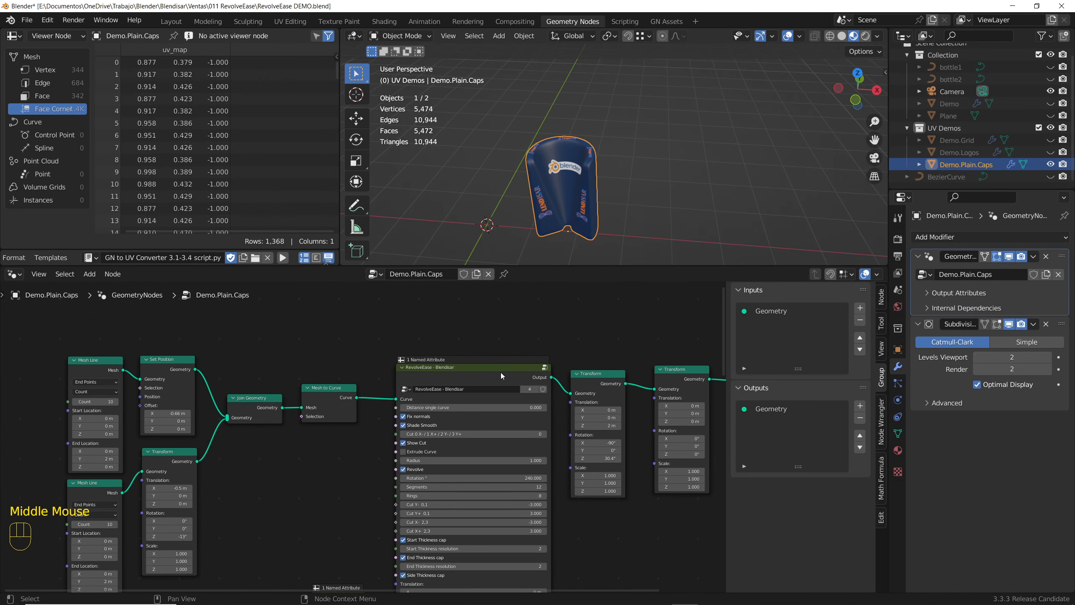
pyautogui.moveTo(503, 397)
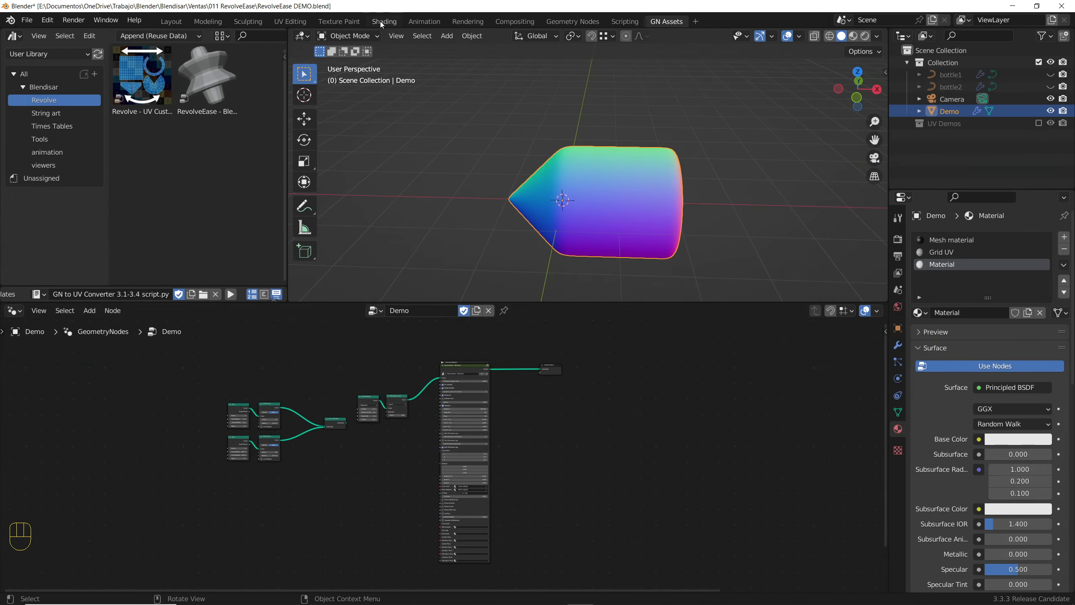
# In the Shading workspace, build a Principled texture setup for Demo's Material from all the 4K-wooden_ceramic_3 images and use Material Preview shading
pyautogui.click(383, 22)
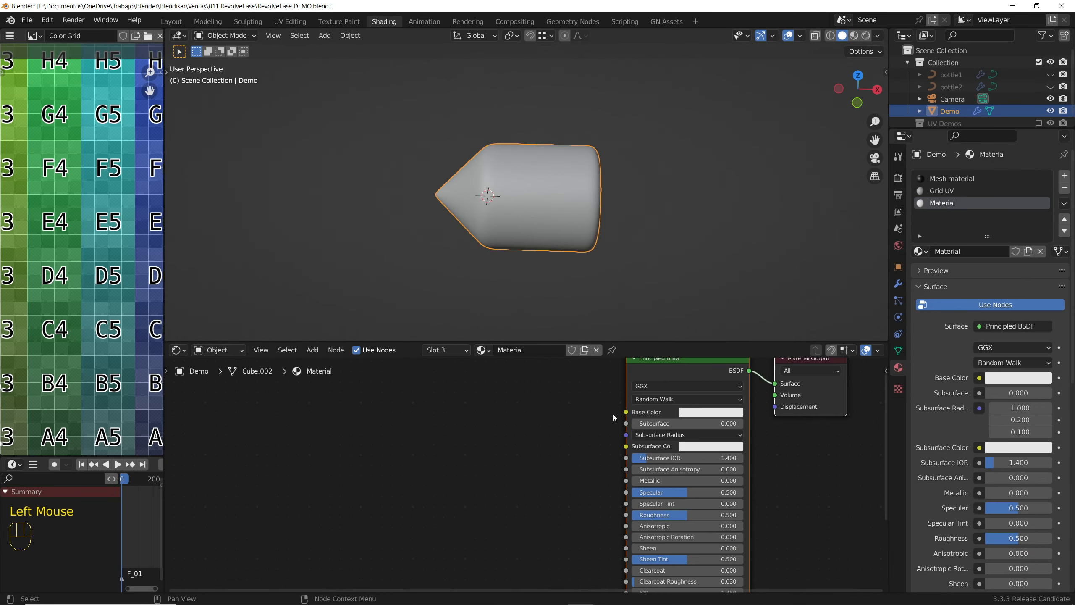
pyautogui.scroll(-4, 608, 406)
pyautogui.hotkey('ctrl', 'shift', 't')
pyautogui.click(593, 126)
pyautogui.hotkey('ctrl', 'v')
pyautogui.press('Return')
pyautogui.click(515, 286)
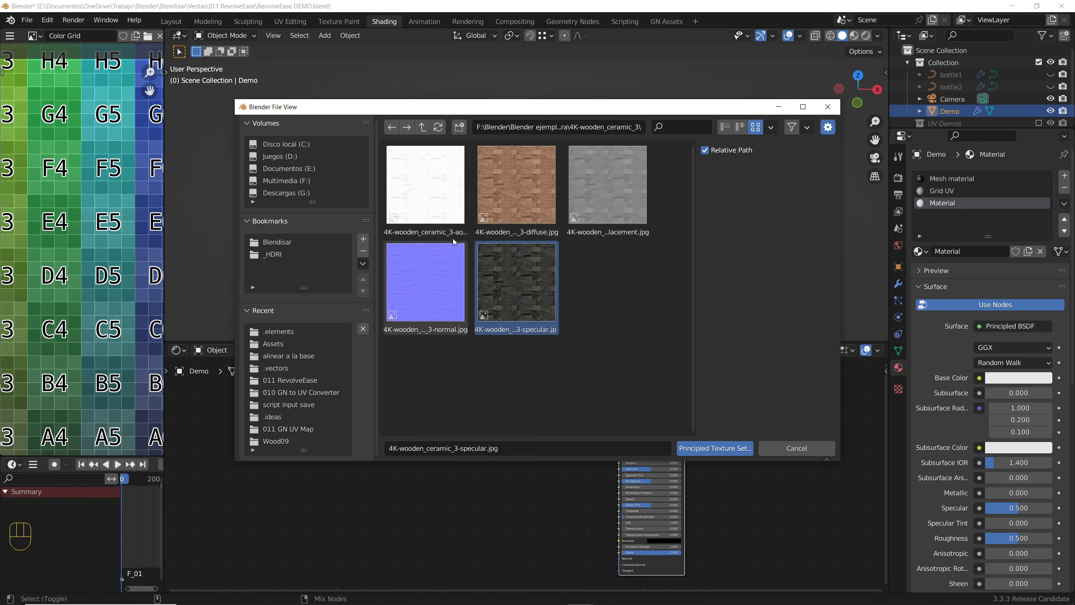
pyautogui.keyDown('shift'); pyautogui.click(430, 191); pyautogui.keyUp('shift')
pyautogui.click(713, 448)
pyautogui.click(854, 36)
# Add an Attribute node named uv_map to Material and feed its Vector output to the image textures
pyautogui.moveTo(444, 465); pyautogui.dragTo(635, 458, button='middle')
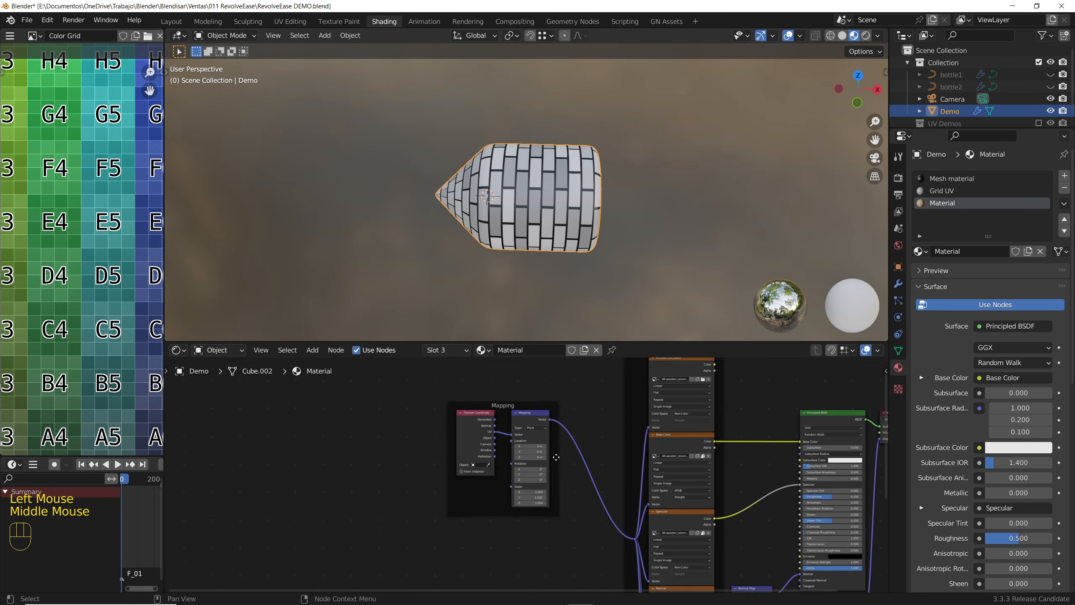
pyautogui.moveTo(529, 487); pyautogui.dragTo(499, 431, button='middle')
pyautogui.scroll(4, 499, 431)
pyautogui.hotkey('shift', 'a')
pyautogui.moveTo(487, 413)
pyautogui.click(558, 423)
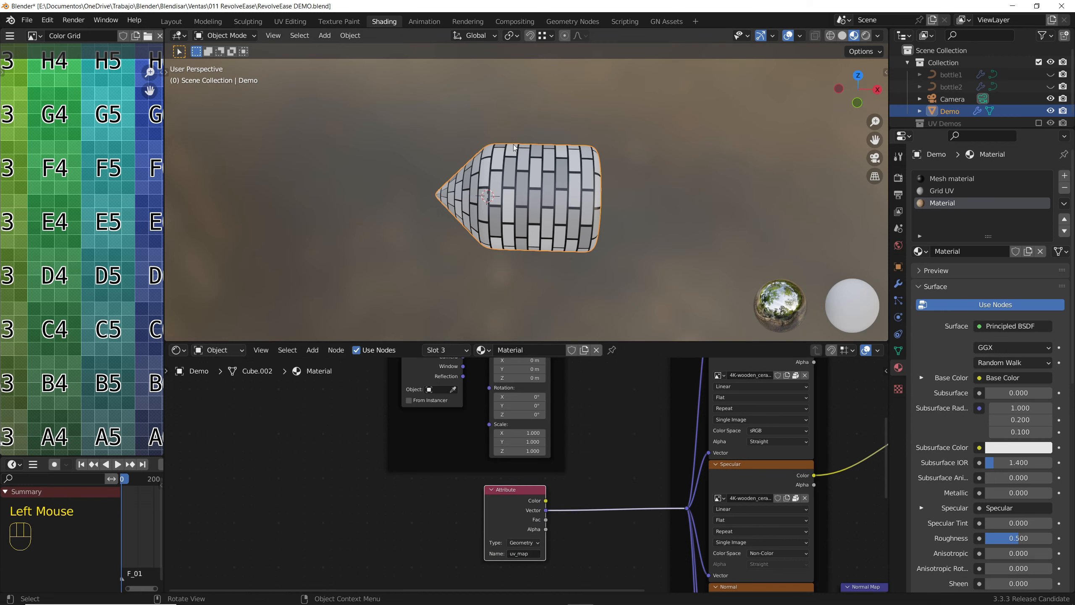
# In the GN Assets workspace, set the mesh material of Demo's RevolveEase node to Material
pyautogui.click(666, 21)
pyautogui.scroll(12, 381, 424)
pyautogui.click(479, 418)
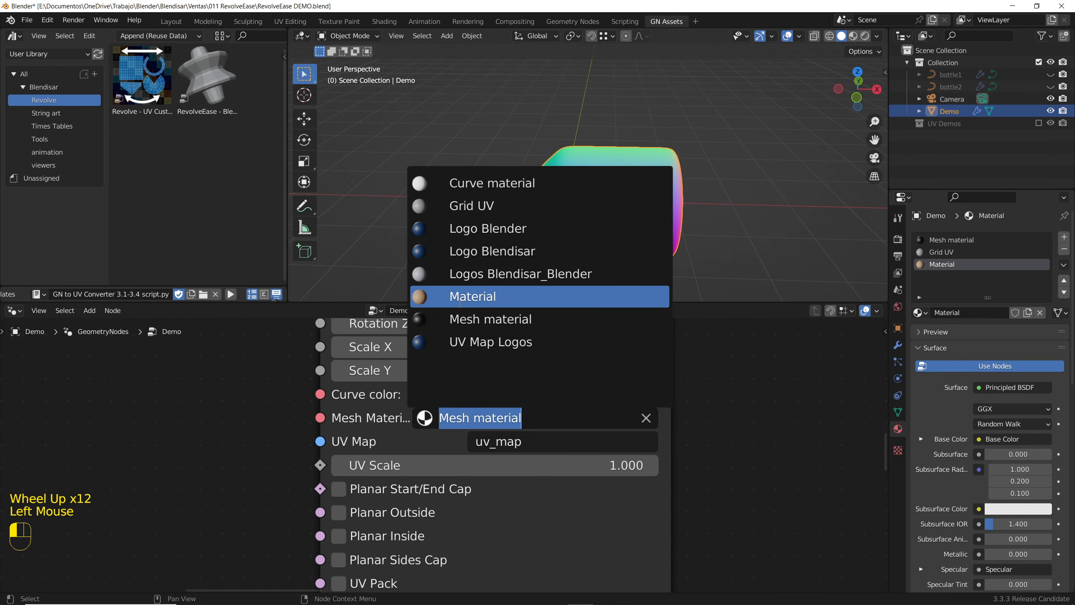
pyautogui.click(460, 296)
pyautogui.scroll(5, 592, 187)
pyautogui.click(734, 175)
pyautogui.moveTo(734, 175)
pyautogui.mouseDown(button='middle')
pyautogui.moveTo(608, 181)
pyautogui.moveTo(556, 200)
pyautogui.moveTo(646, 195)
pyautogui.moveTo(506, 194)
pyautogui.moveTo(745, 187)
pyautogui.mouseUp(button='middle')
pyautogui.scroll(-2, 556, 200)
pyautogui.scroll(3, 556, 200)
pyautogui.scroll(-2, 647, 195)
pyautogui.scroll(4, 505, 195)
# Hide Demo, show and select bottle1, and enable Revolve on its RevolveEase node
pyautogui.click(1051, 111)
pyautogui.click(1050, 74)
pyautogui.click(579, 182)
pyautogui.scroll(-5, 578, 180)
pyautogui.scroll(-5, 486, 453)
pyautogui.scroll(2, 483, 449)
pyautogui.click(485, 437)
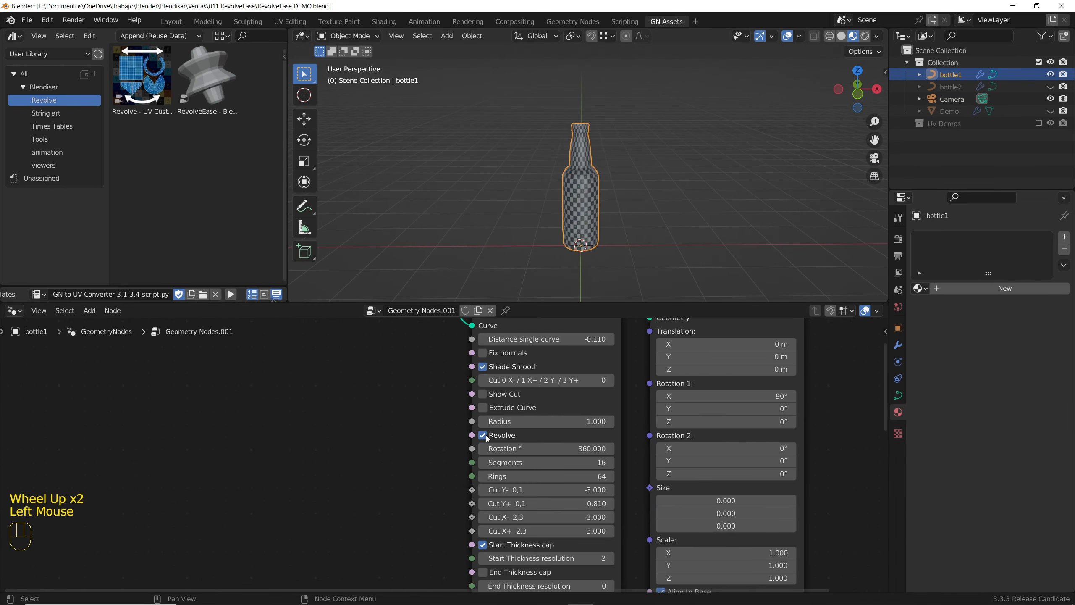
# Set the mesh material of bottle1's RevolveEase node to Material
pyautogui.click(539, 199)
pyautogui.scroll(2, 578, 170)
pyautogui.moveTo(579, 169); pyautogui.dragTo(593, 191, button='middle')
pyautogui.click(597, 207)
pyautogui.scroll(-3, 550, 466)
pyautogui.moveTo(549, 567); pyautogui.dragTo(550, 525, button='middle')
pyautogui.scroll(5, 549, 481)
pyautogui.click(550, 482)
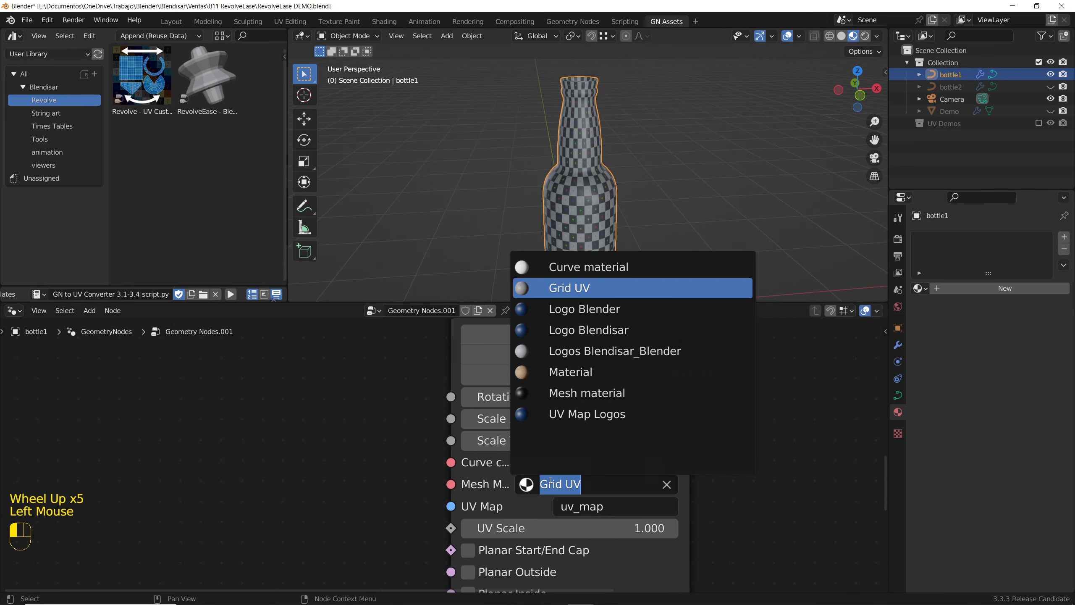
pyautogui.click(570, 372)
# Inspect the texture on the bottle1 surface from different angles and distances
pyautogui.click(631, 220)
pyautogui.scroll(5, 601, 191)
pyautogui.moveTo(601, 191); pyautogui.dragTo(582, 201, button='middle')
pyautogui.scroll(-5, 600, 159)
pyautogui.scroll(4, 602, 173)
pyautogui.scroll(-4, 581, 206)
pyautogui.scroll(1, 584, 225)
pyautogui.click(587, 229)
# Enable Separate UV/Materials and UV Pack on bottle1's RevolveEase node
pyautogui.scroll(-3, 609, 419)
pyautogui.moveTo(563, 555); pyautogui.dragTo(545, 399, button='middle')
pyautogui.click(530, 451)
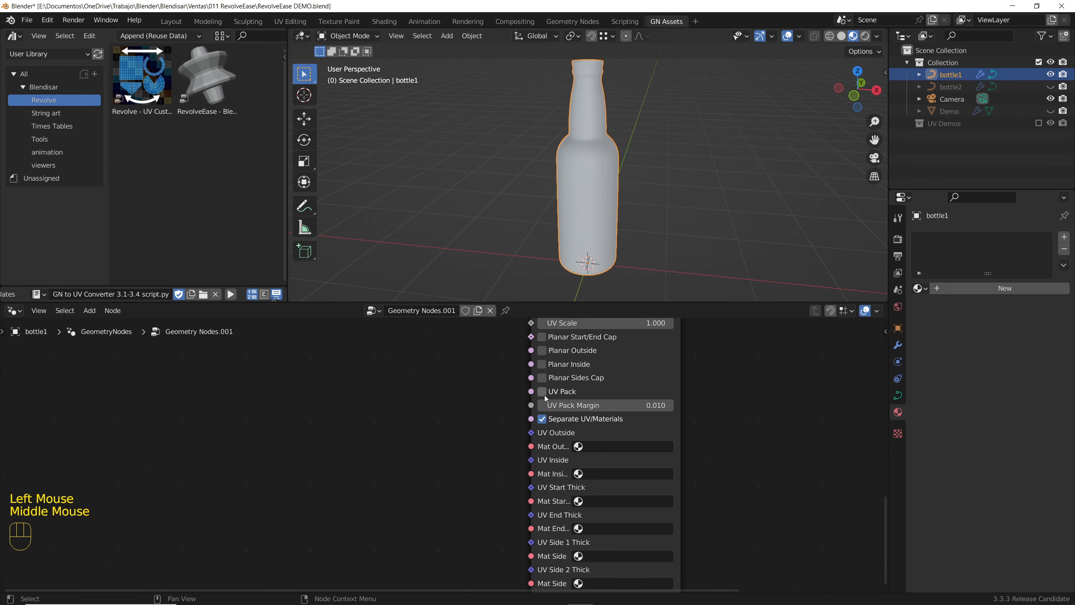
pyautogui.click(544, 394)
# Add the Revolve - UV Cust... node group and connect its Vector output to UV Outside and UV Inside
pyautogui.hotkey('shift', 'a')
pyautogui.moveTo(470, 579)
pyautogui.click(520, 554)
pyautogui.click(516, 486)
pyautogui.moveTo(480, 471); pyautogui.dragTo(482, 410, button='middle')
pyautogui.scroll(1, 474, 410)
pyautogui.moveTo(477, 377); pyautogui.dragTo(520, 373)
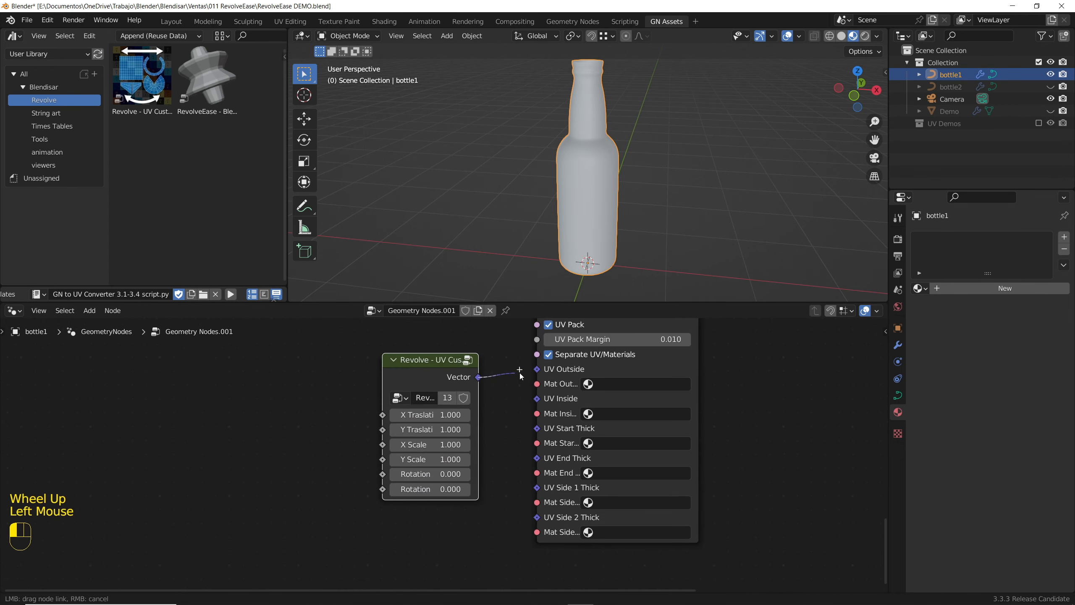
pyautogui.moveTo(523, 423); pyautogui.dragTo(525, 422)
# Assign Material to both the outside and inside material inputs of bottle1's RevolveEase node
pyautogui.click(635, 383)
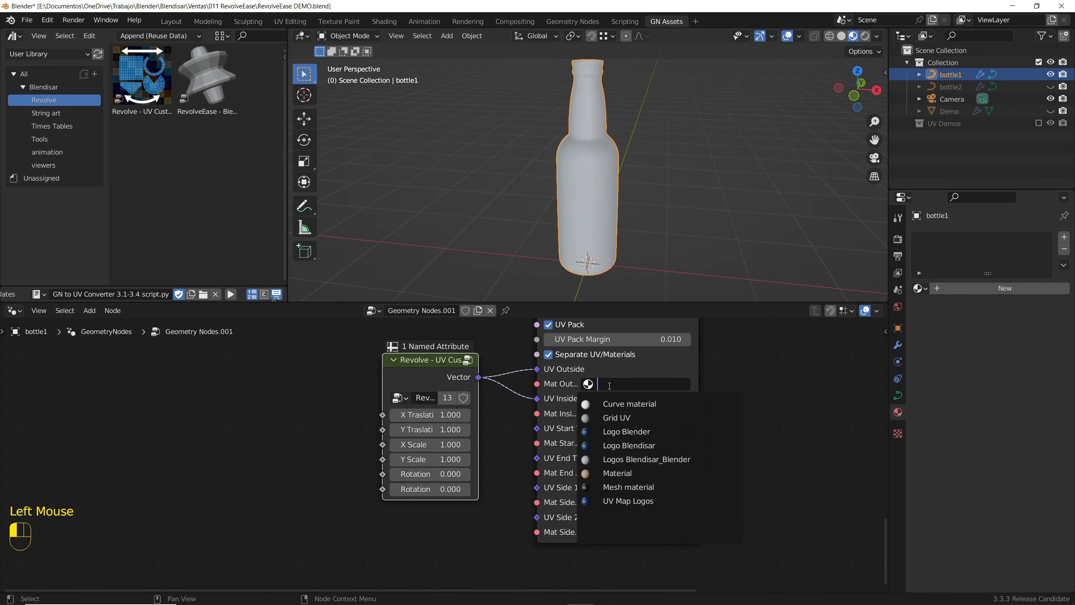
pyautogui.click(614, 474)
pyautogui.click(635, 413)
pyautogui.click(614, 504)
# Try a value of 90 for the first Rotation of the UV node group and reset it to 0
pyautogui.click(431, 475)
pyautogui.write('90')
pyautogui.click(432, 474)
pyautogui.write('0')
# Set the second Rotation of the UV node group to 90 and check the texture on bottle1 up close
pyautogui.click(432, 490)
pyautogui.write('90')
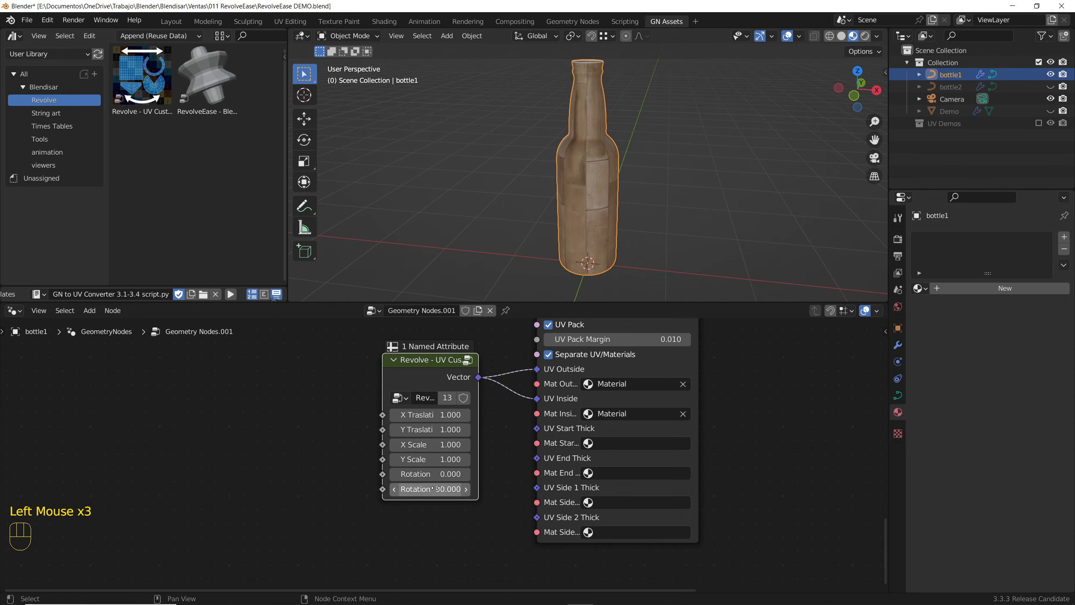
pyautogui.scroll(2, 603, 173)
pyautogui.keyDown('shift'); pyautogui.moveTo(592, 110); pyautogui.dragTo(611, 173, button='middle'); pyautogui.keyUp('shift')
pyautogui.scroll(2, 609, 123)
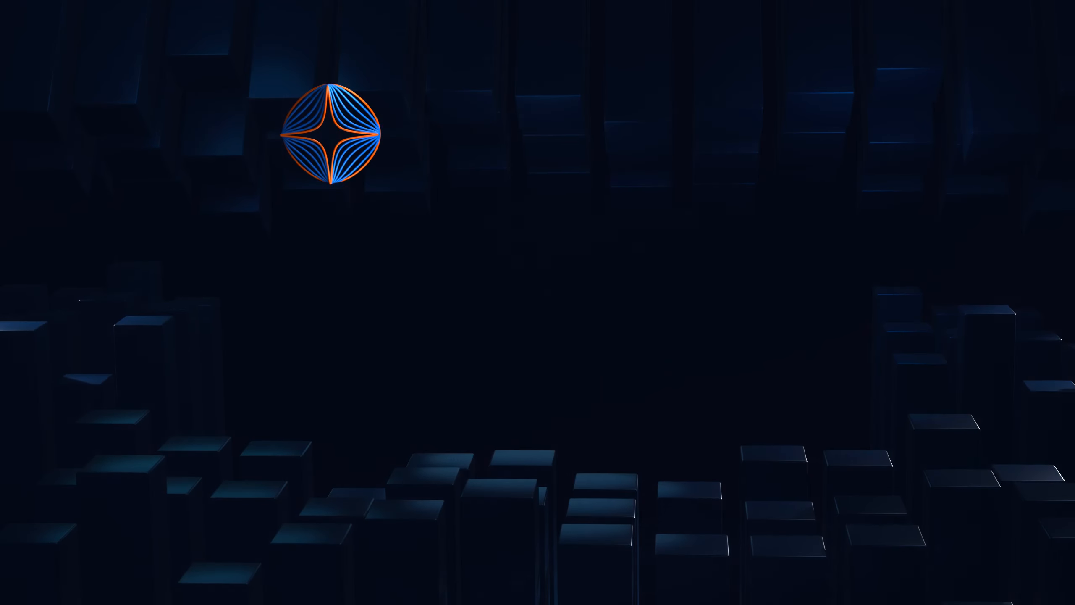